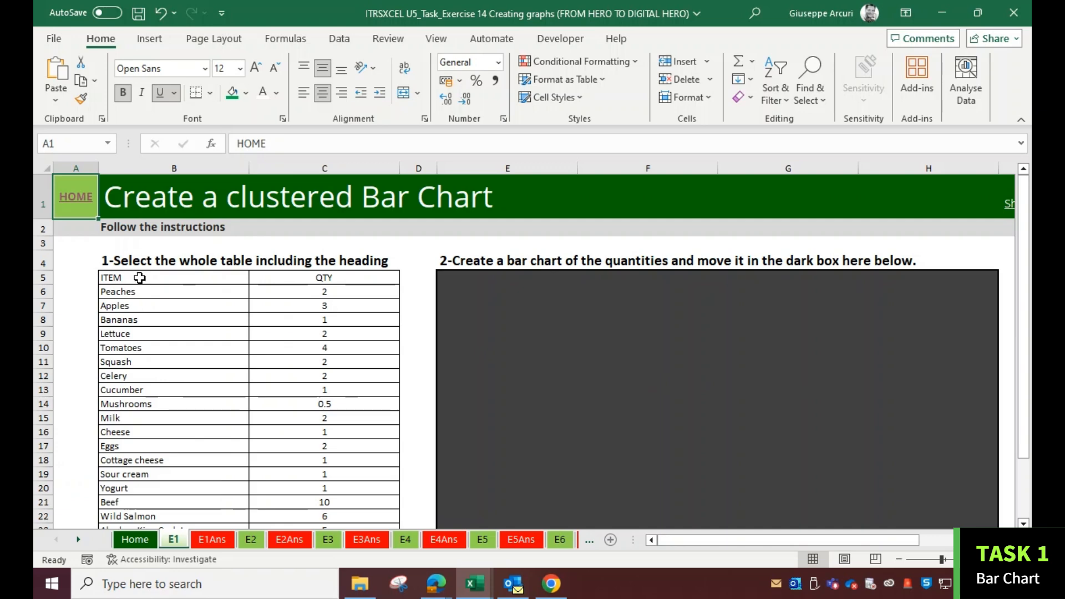
{"action": "left_click", "coordinate": [150, 38]}
{"action": "left_click", "coordinate": [346, 62]}
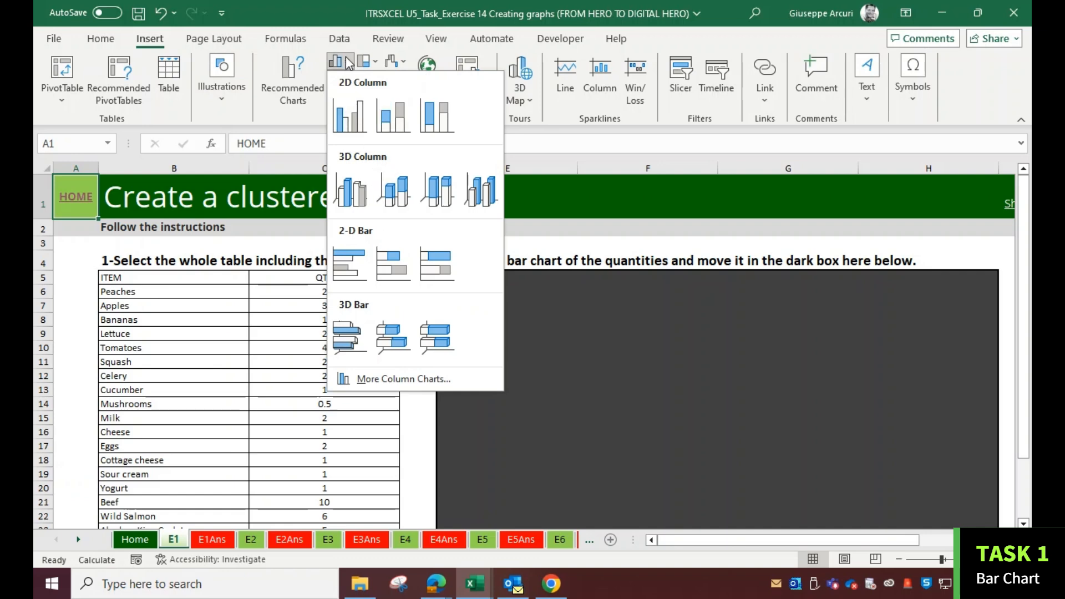
{"action": "left_click", "coordinate": [348, 62]}
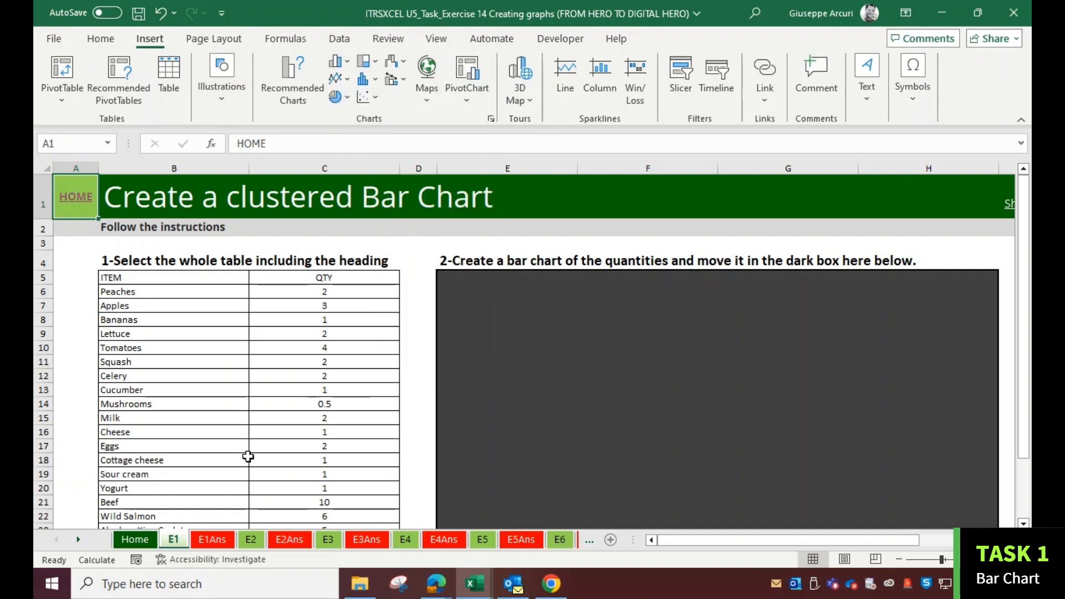
View the example bar chart on the E1Ans sheet, then return to the E1 sheet
{"action": "left_click", "coordinate": [212, 539]}
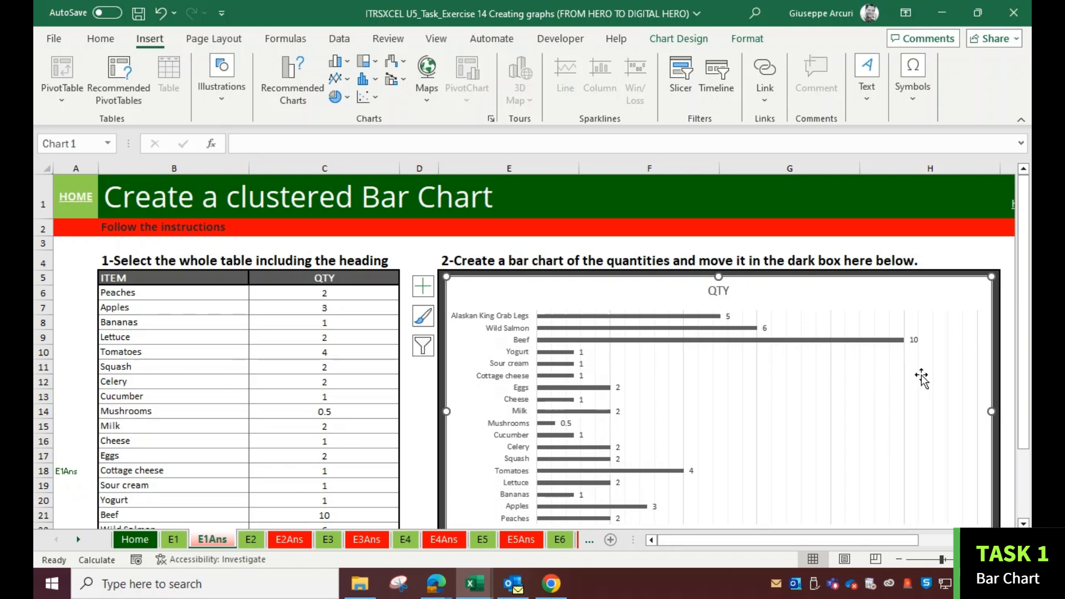
{"action": "scroll", "coordinate": [677, 423], "scroll_direction": "down", "scroll_amount": 1}
{"action": "scroll", "coordinate": [675, 417], "scroll_direction": "up", "scroll_amount": 1}
{"action": "left_click", "coordinate": [177, 541]}
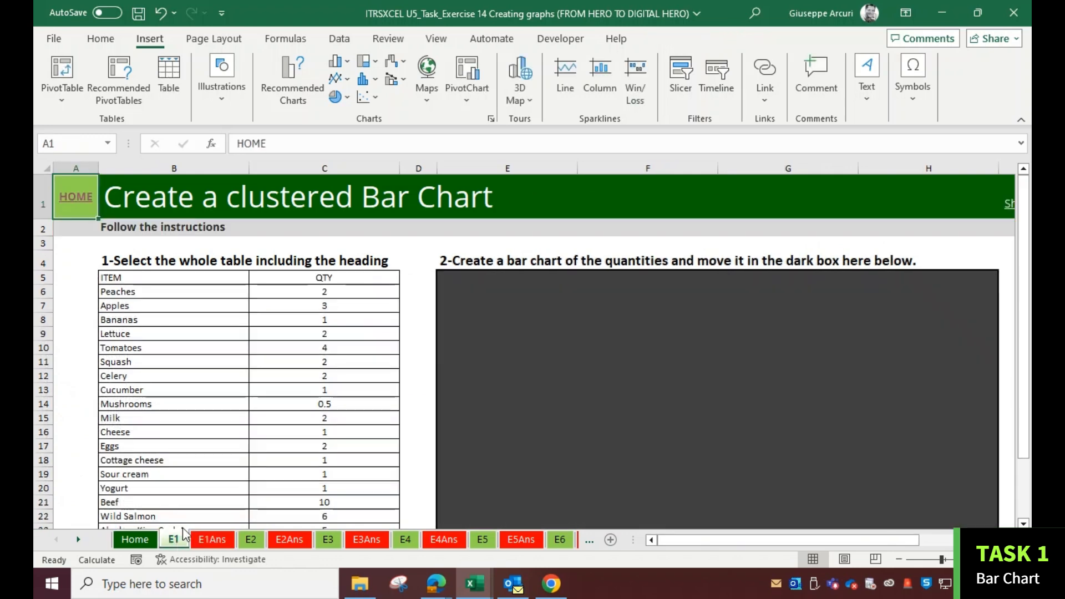
Select the whole ITEM and QTY table including headings and insert a 2-D clustered bar chart
{"action": "left_click_drag", "start_coordinate": [169, 279], "coordinate": [280, 485]}
{"action": "scroll", "coordinate": [276, 461], "scroll_direction": "up", "scroll_amount": 1}
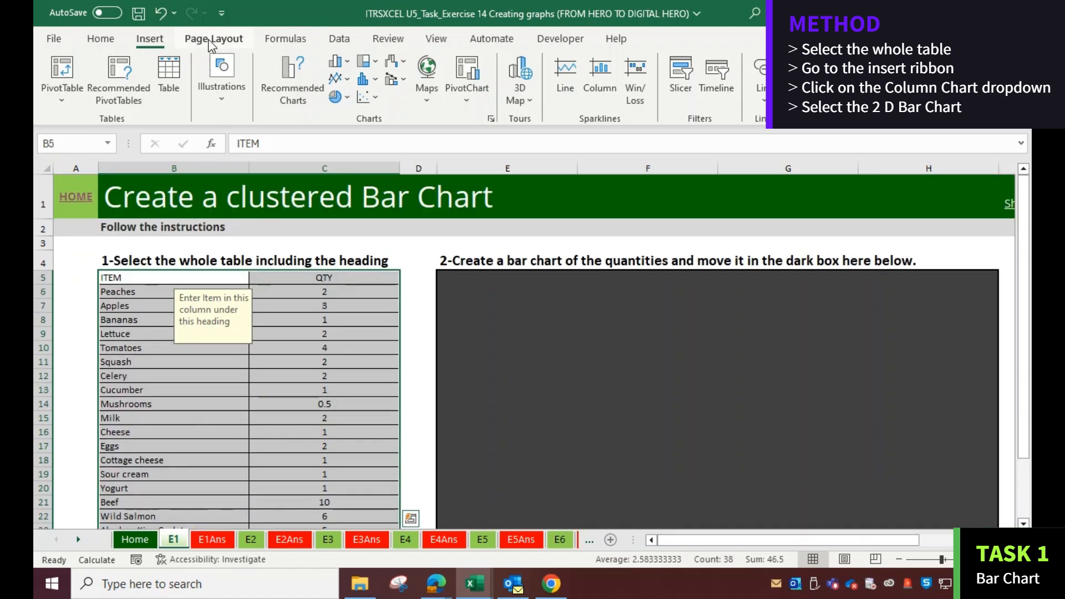
{"action": "left_click", "coordinate": [347, 62]}
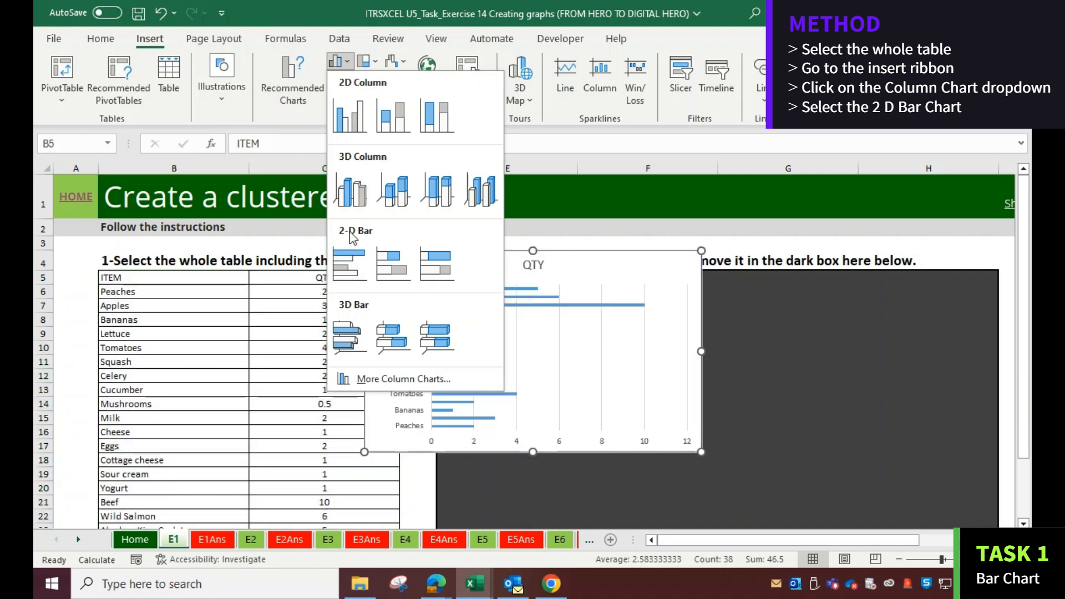
{"action": "left_click", "coordinate": [353, 263]}
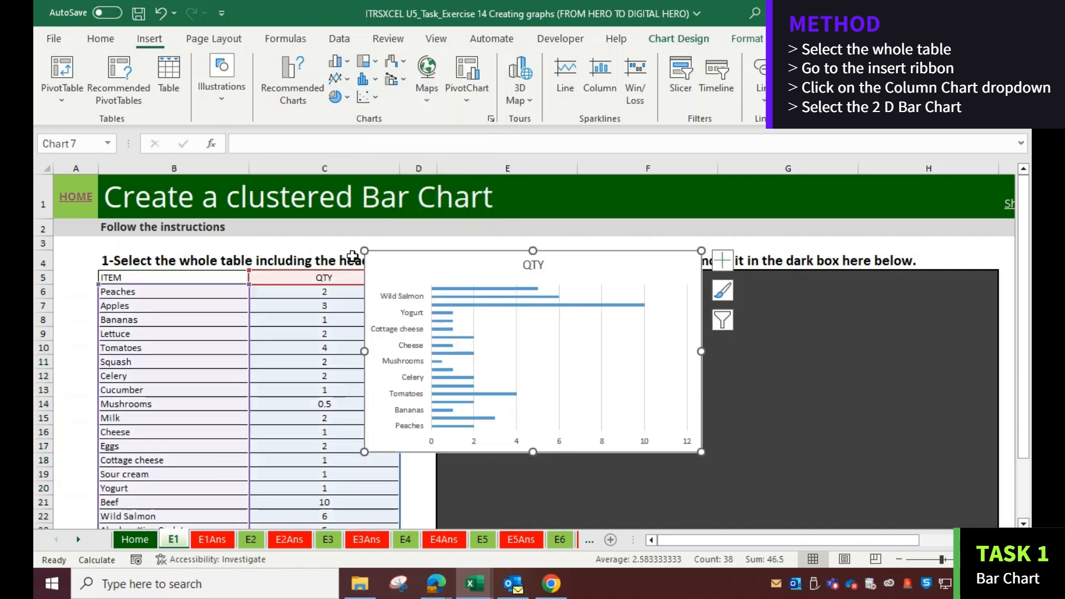
Move the bar chart into the dark box and enlarge it to fill the box
{"action": "left_click_drag", "start_coordinate": [423, 270], "coordinate": [498, 295]}
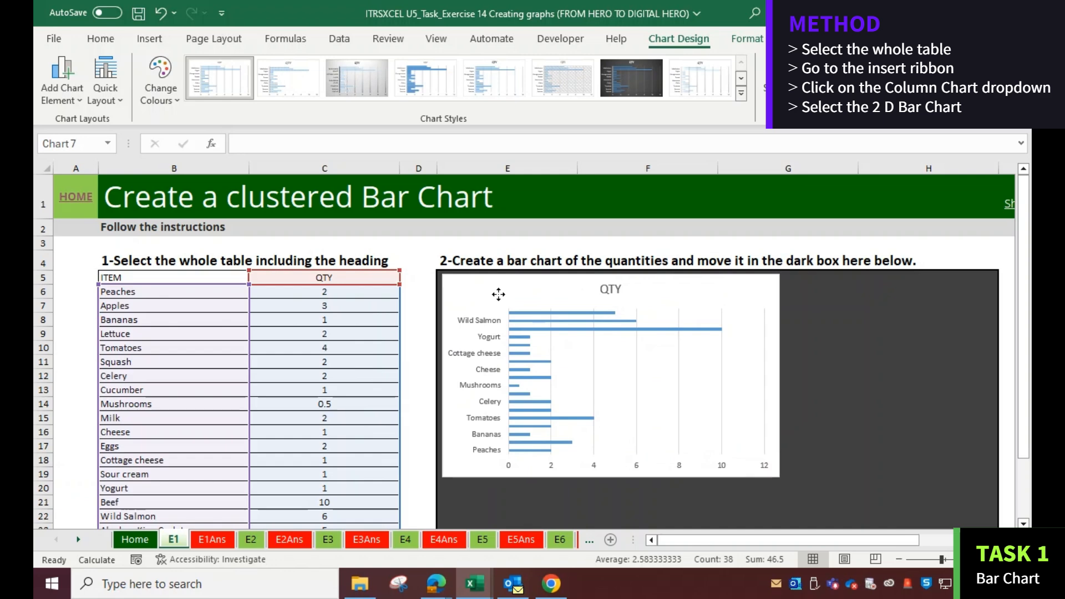
{"action": "scroll", "coordinate": [660, 308], "scroll_direction": "down", "scroll_amount": 1}
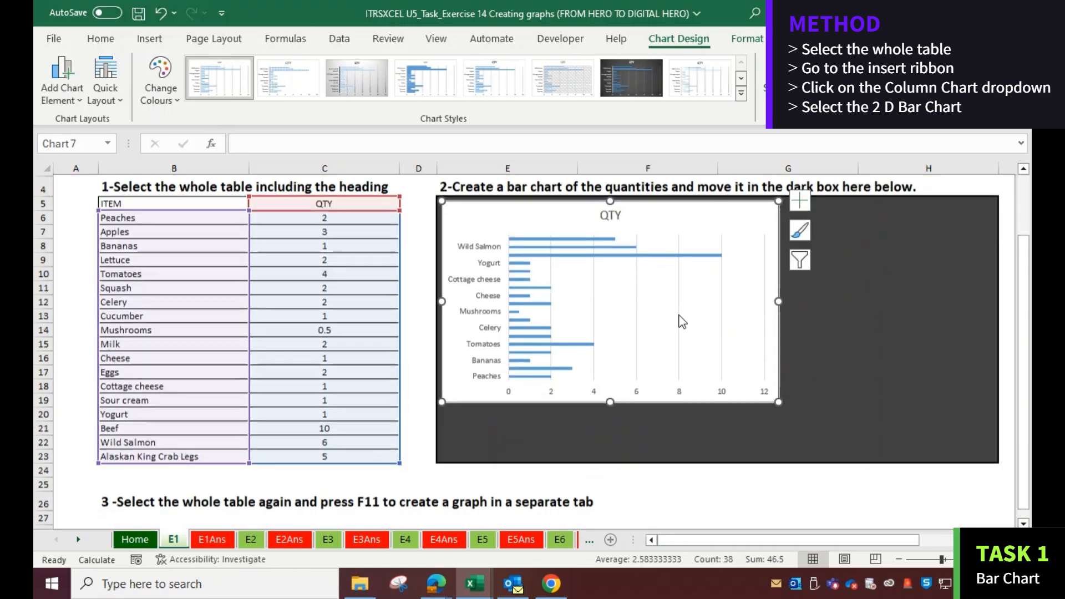
{"action": "left_click_drag", "start_coordinate": [778, 392], "coordinate": [990, 447]}
{"action": "scroll", "coordinate": [873, 405], "scroll_direction": "up", "scroll_amount": 1}
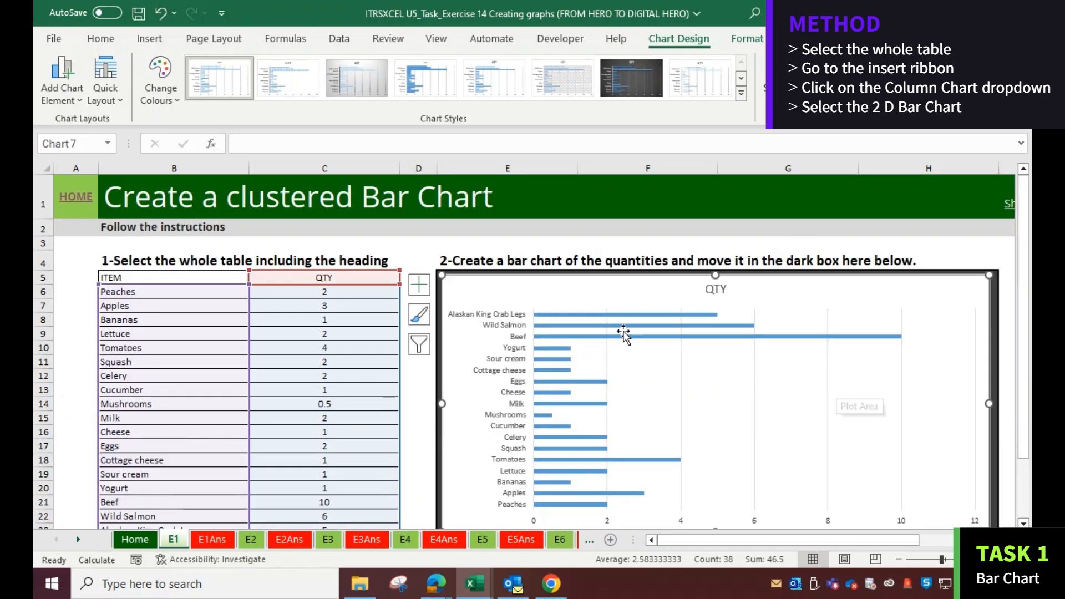
Rename the chart title to Ingedients quantity
{"action": "left_click", "coordinate": [717, 289]}
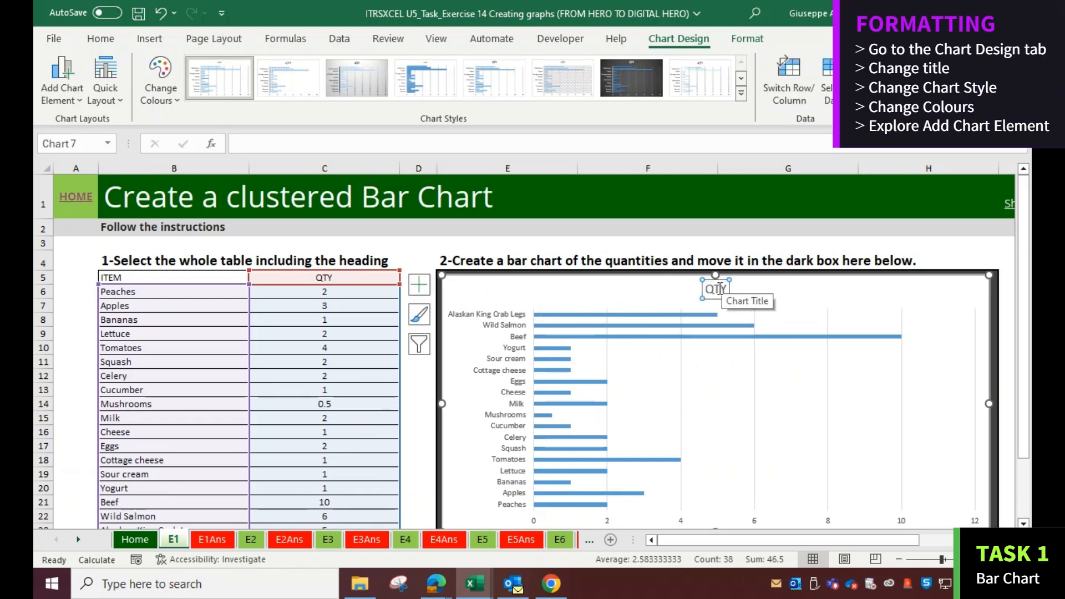
{"action": "left_click", "coordinate": [718, 288]}
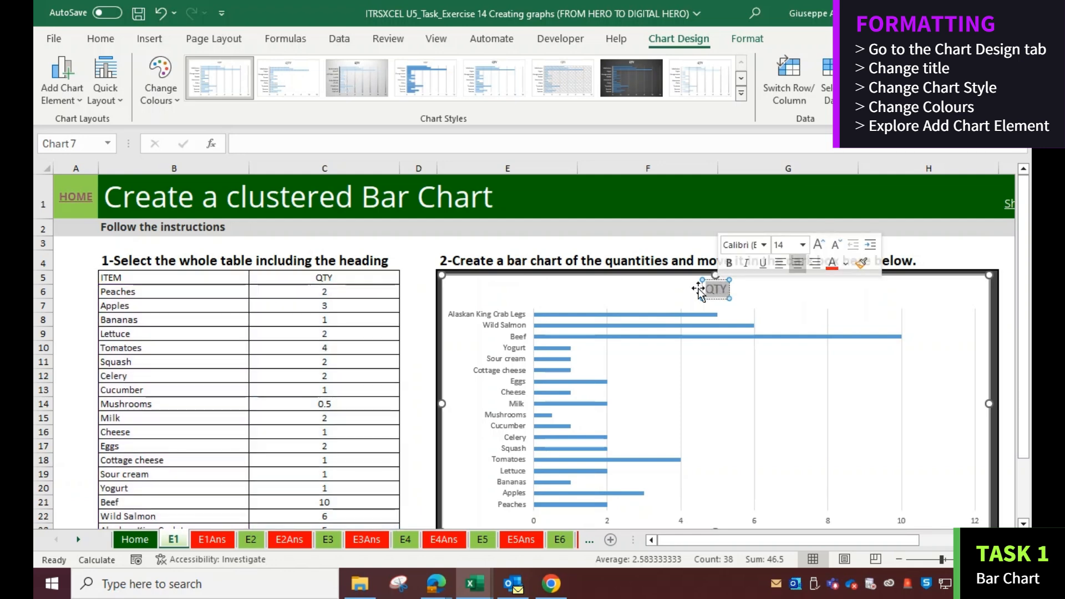
{"action": "type", "text": "Ingredients"}
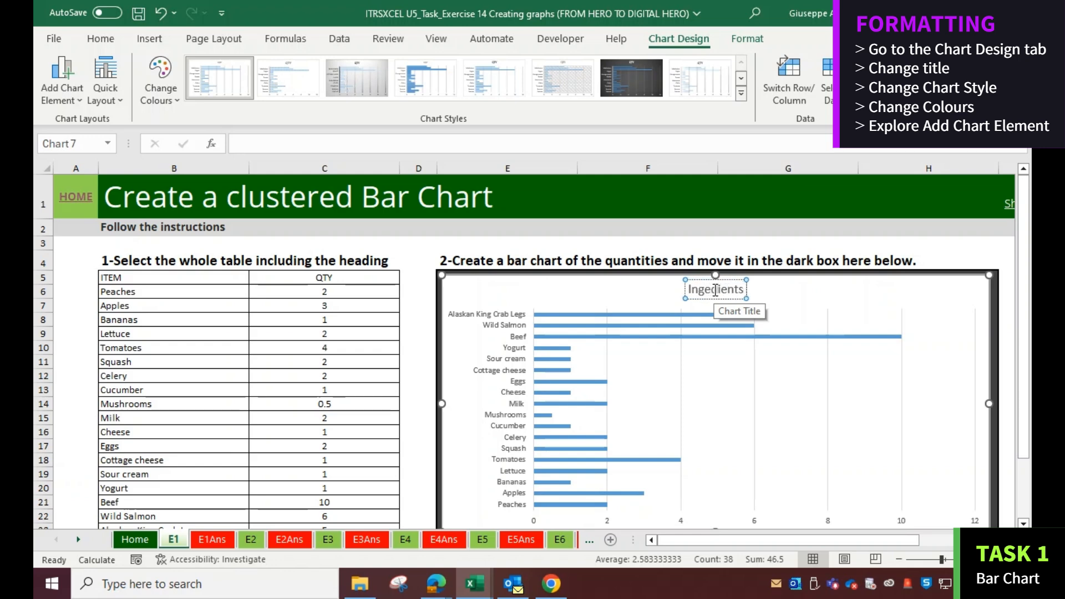
{"action": "type", "text": " quantity"}
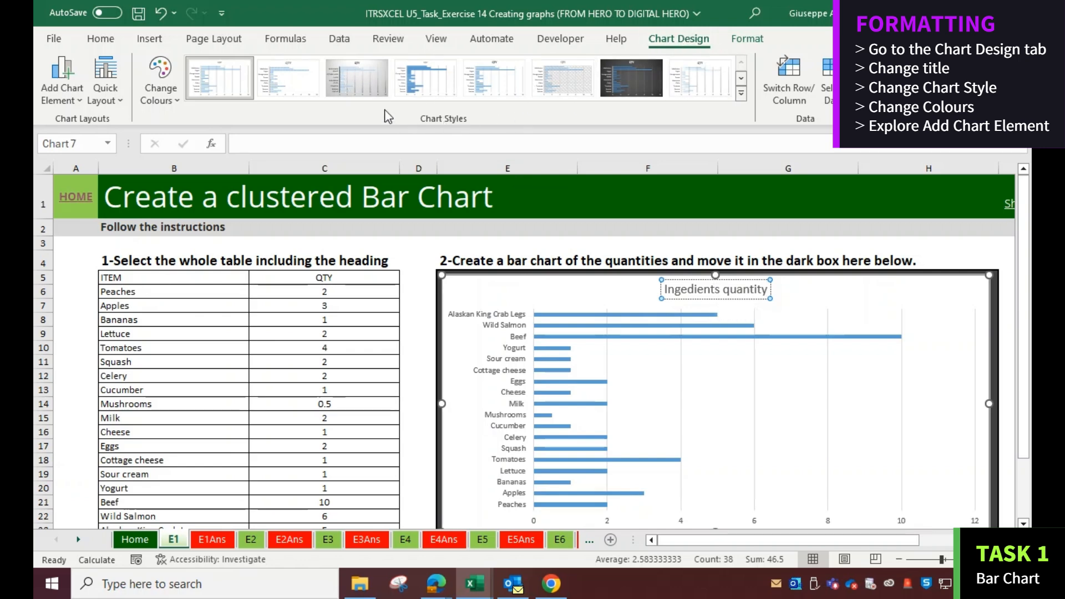
Apply a different chart style from the gallery and a monochromatic colour palette to the chart
{"action": "left_click", "coordinate": [742, 95]}
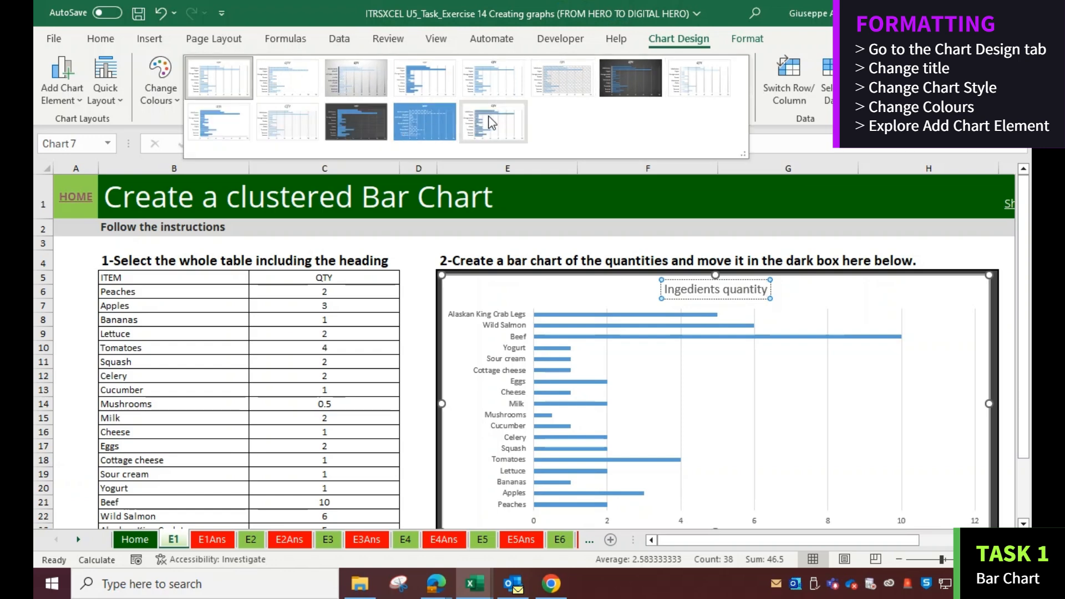
{"action": "left_click", "coordinate": [224, 121]}
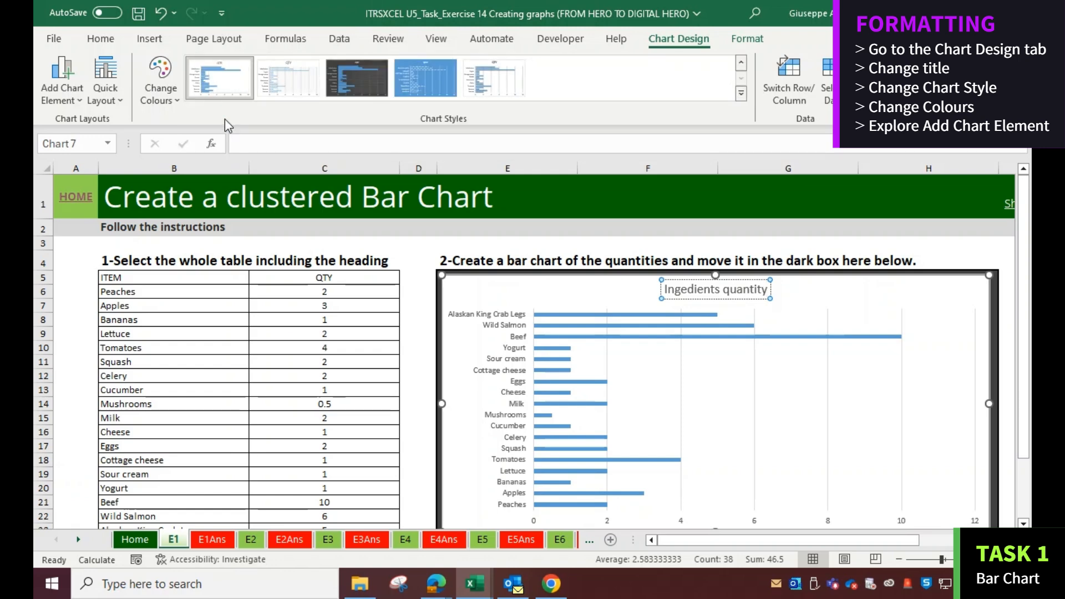
{"action": "left_click", "coordinate": [172, 100]}
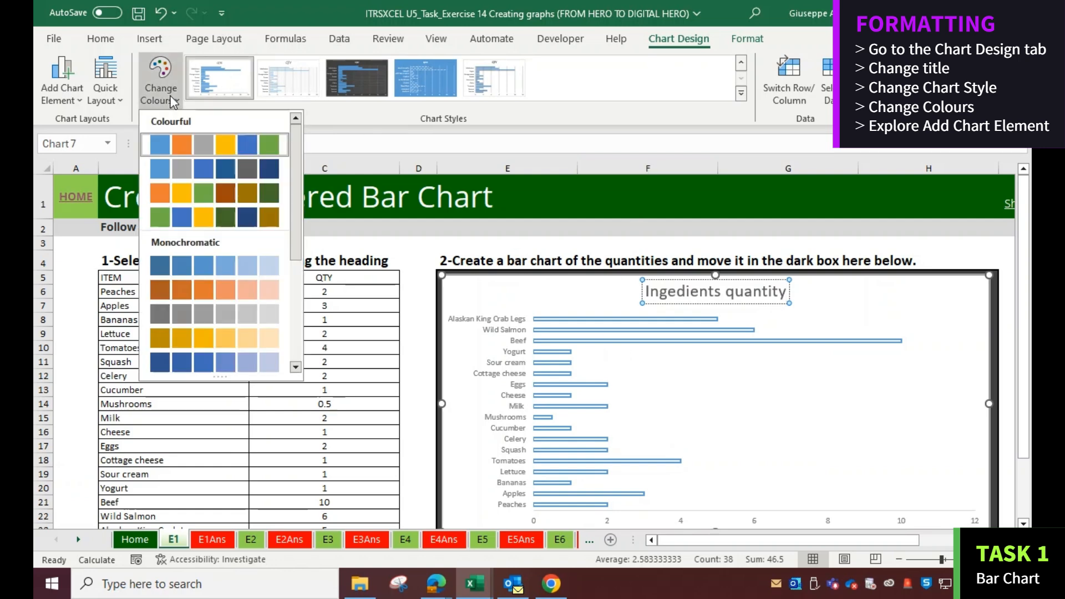
{"action": "scroll", "coordinate": [205, 271], "scroll_direction": "down", "scroll_amount": 1}
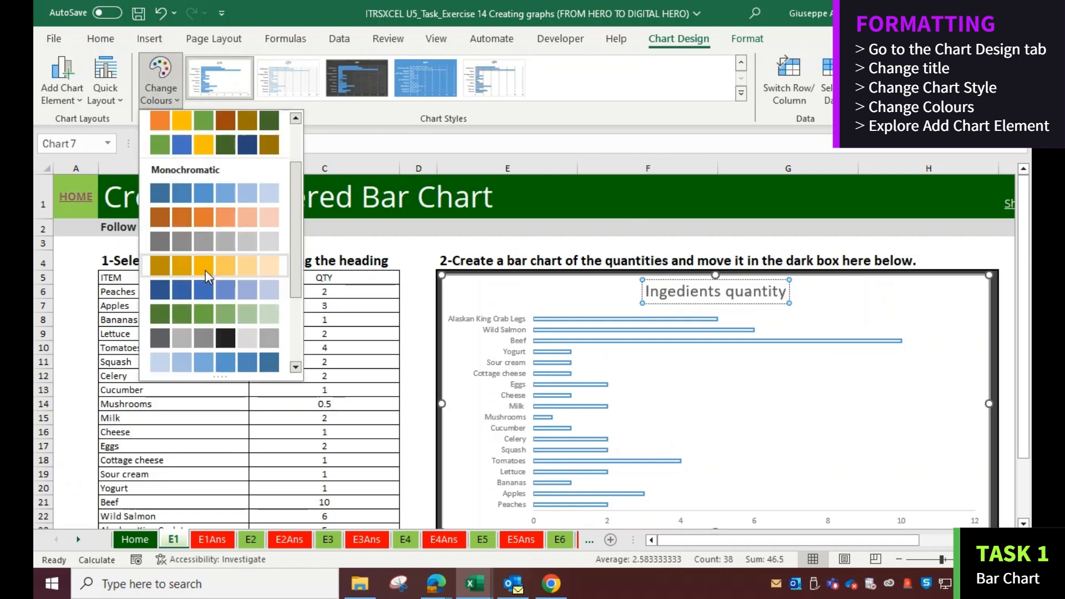
{"action": "scroll", "coordinate": [205, 271], "scroll_direction": "down", "scroll_amount": 1}
{"action": "left_click", "coordinate": [202, 218]}
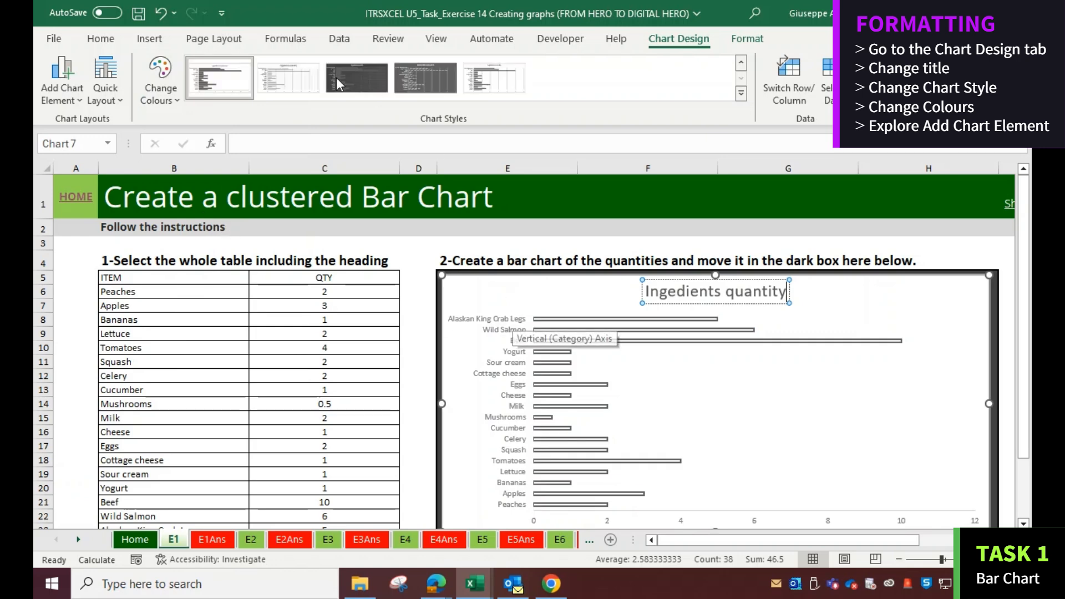
Add data labels positioned at the inside end of the bars
{"action": "left_click", "coordinate": [72, 98]}
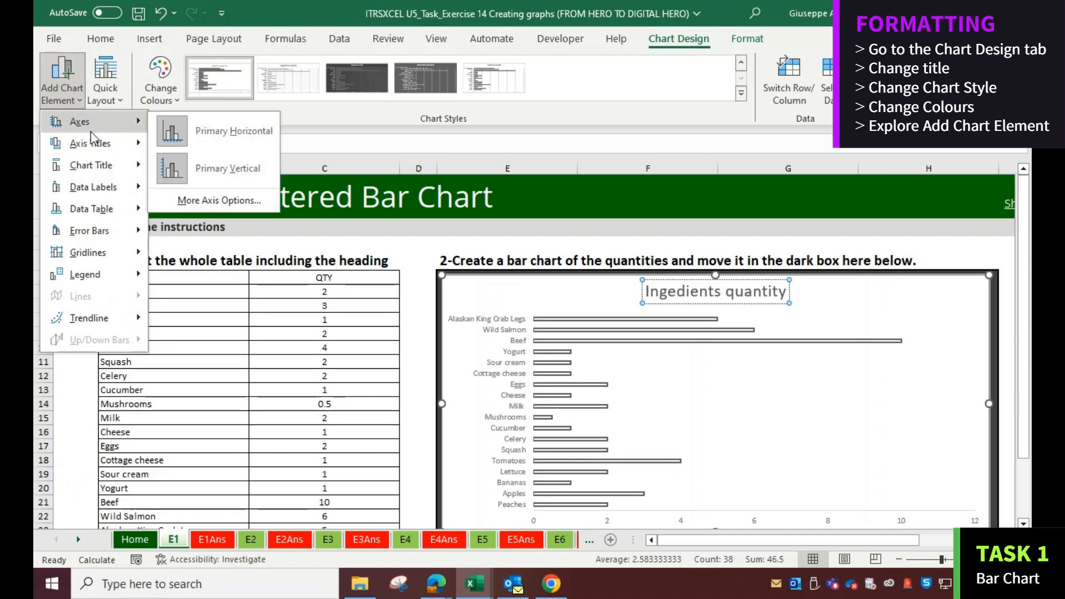
{"action": "mouse_move", "coordinate": [107, 173]}
{"action": "mouse_move", "coordinate": [103, 191]}
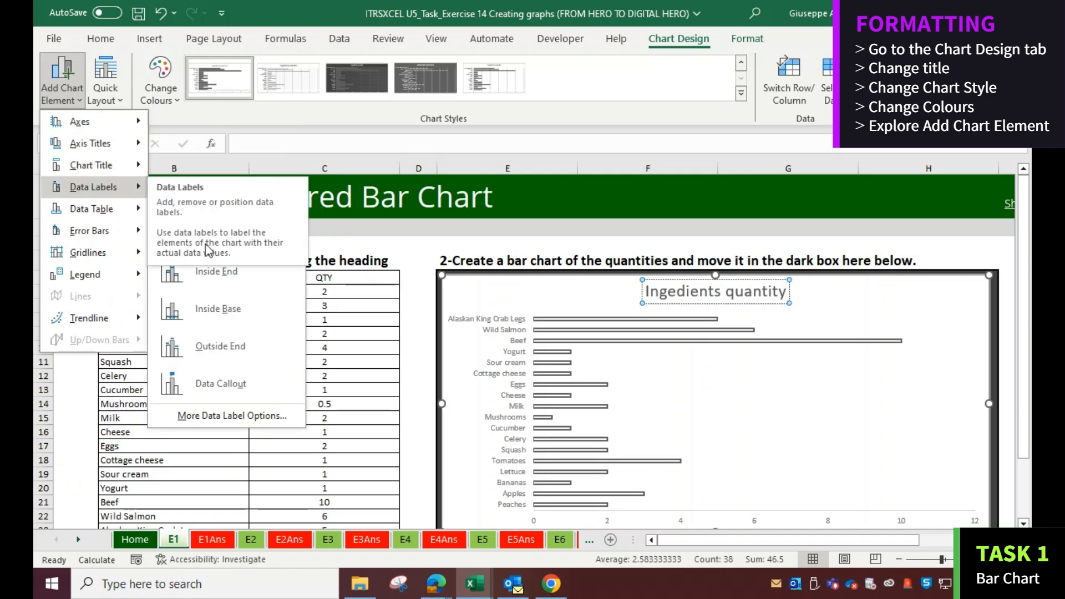
{"action": "left_click", "coordinate": [236, 274]}
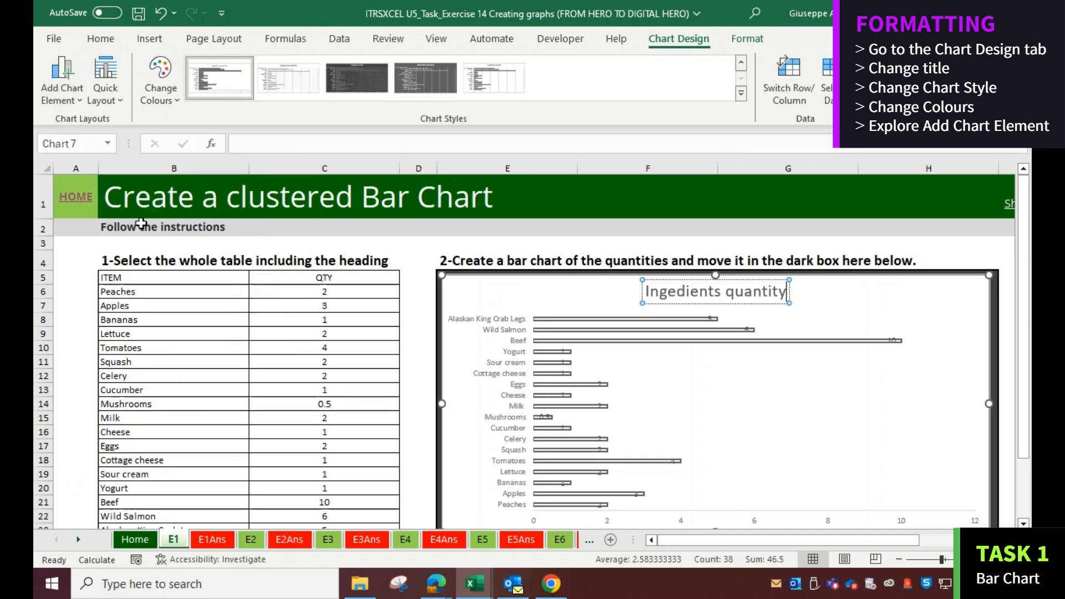
Add primary minor horizontal and primary minor vertical gridlines to the chart
{"action": "left_click", "coordinate": [62, 90]}
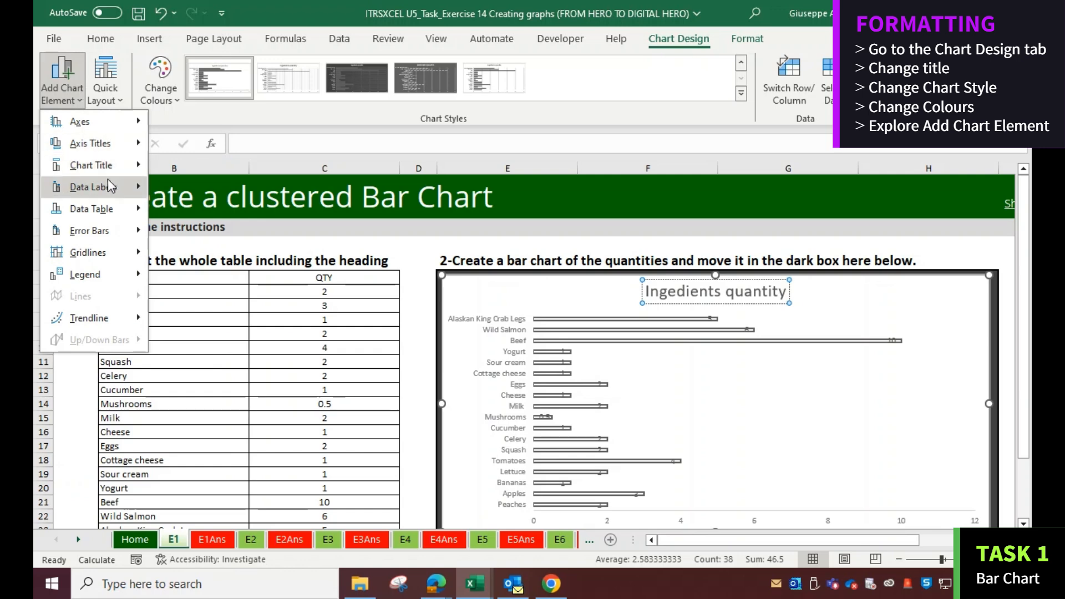
{"action": "mouse_move", "coordinate": [127, 211]}
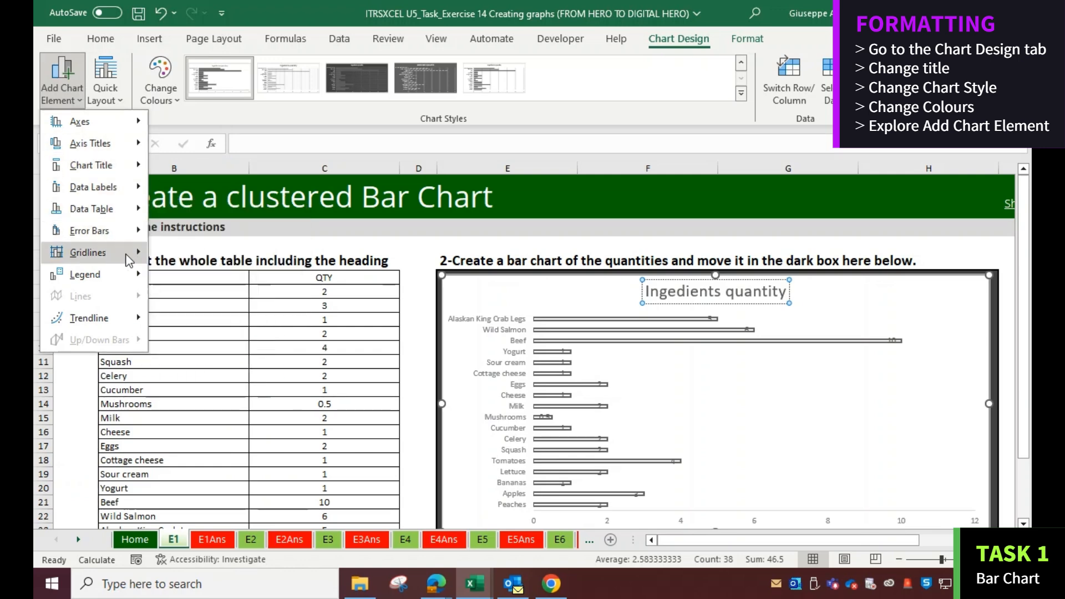
{"action": "mouse_move", "coordinate": [97, 252]}
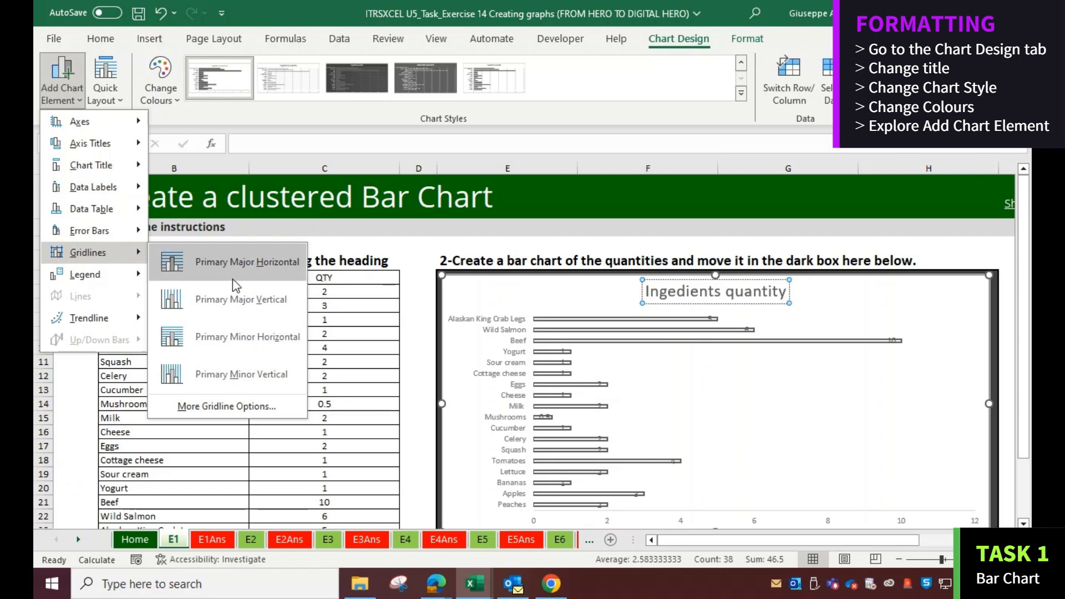
{"action": "left_click", "coordinate": [228, 328]}
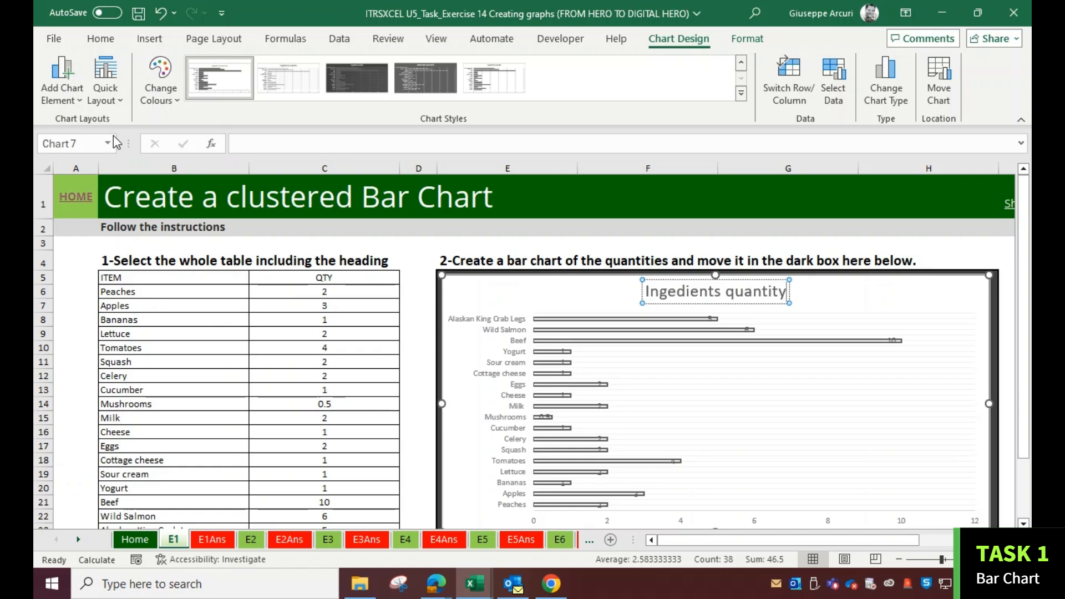
{"action": "left_click", "coordinate": [82, 101]}
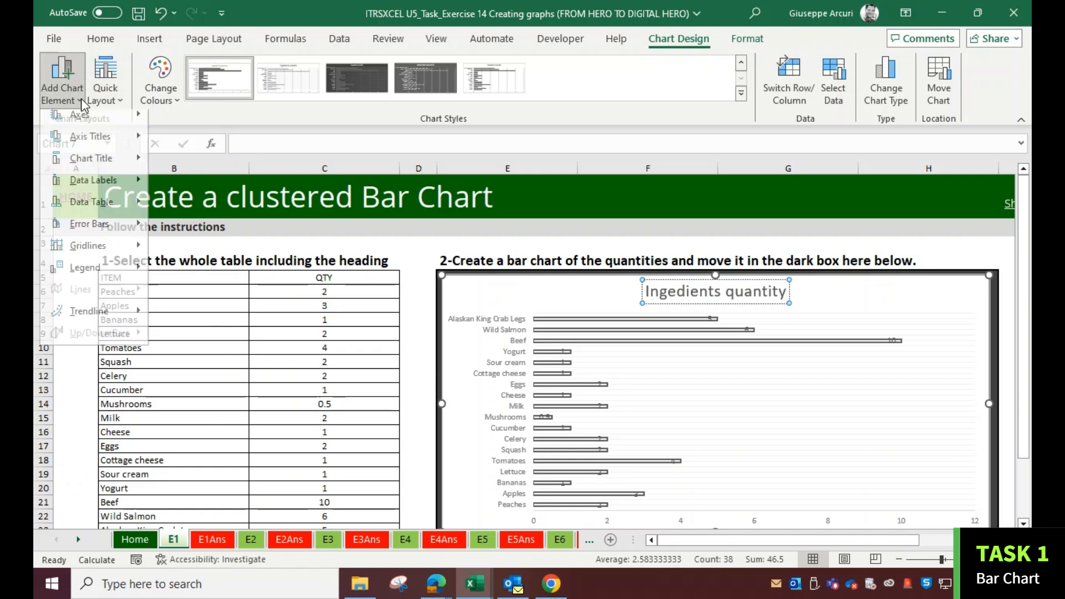
{"action": "mouse_move", "coordinate": [138, 258]}
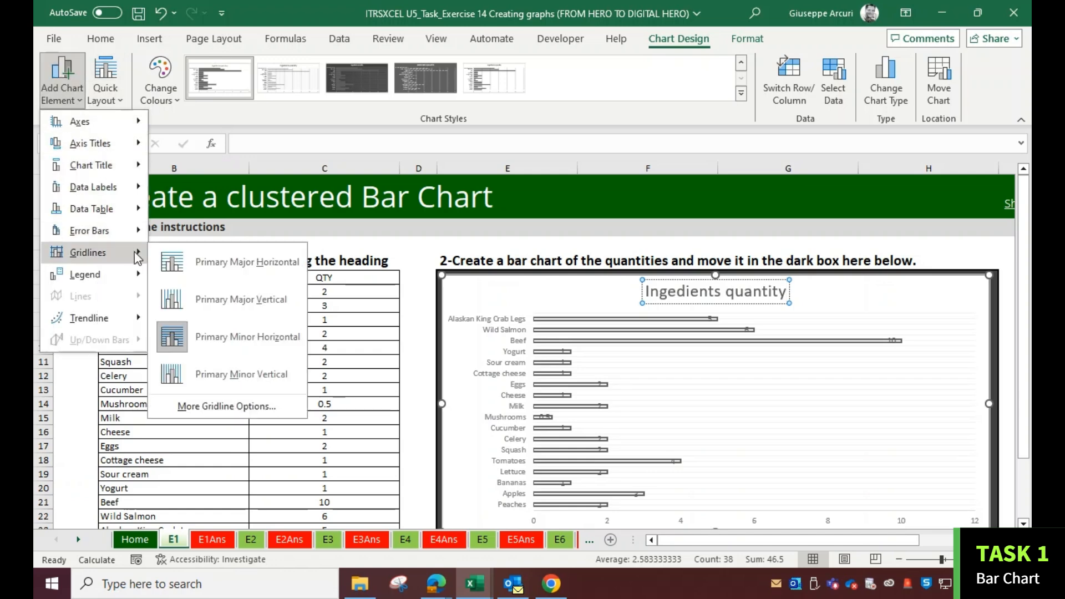
{"action": "left_click", "coordinate": [230, 374]}
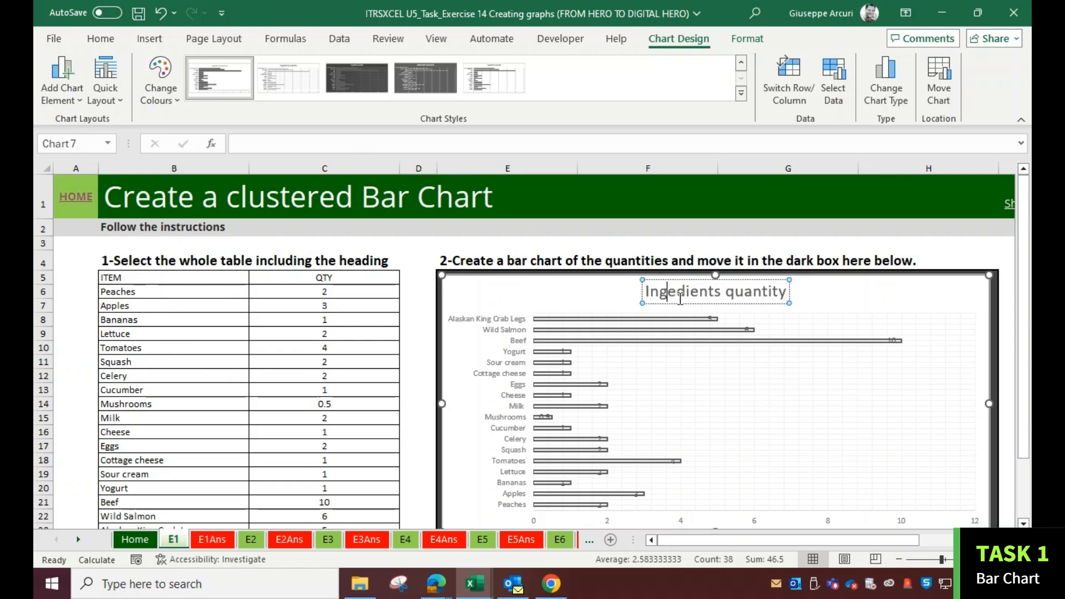
Correct the chart title's spelling to Ingredients quantity
{"action": "type", "text": "r"}
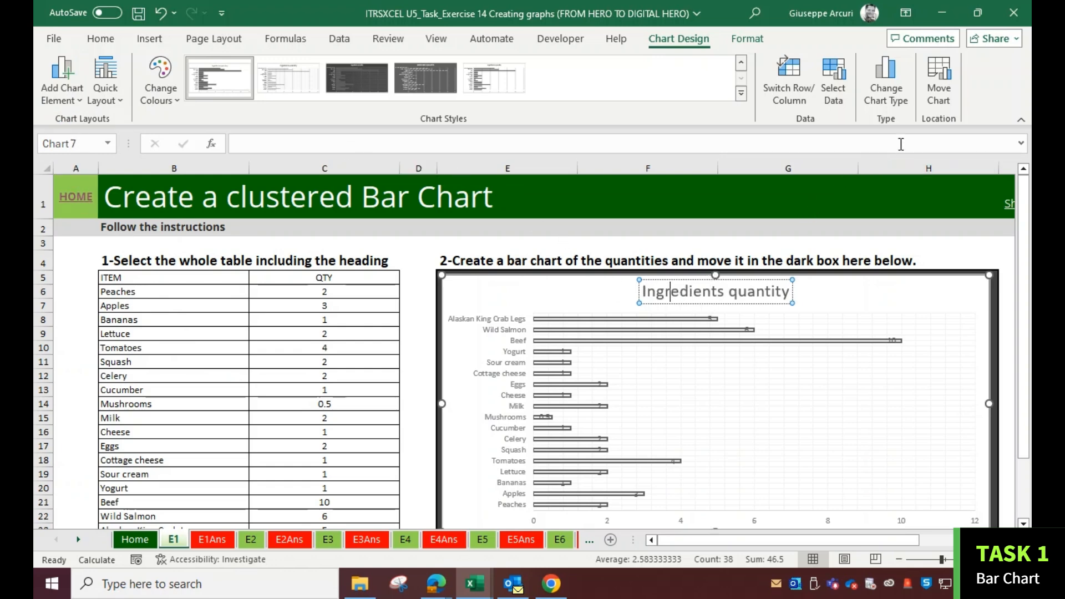
{"action": "left_click", "coordinate": [886, 89]}
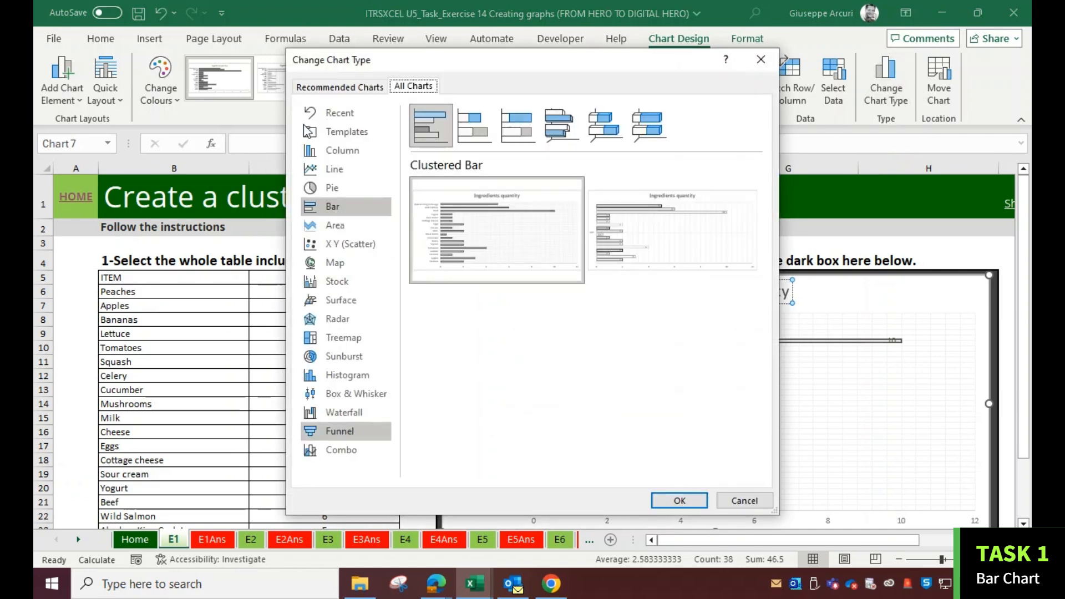
{"action": "left_click", "coordinate": [338, 151]}
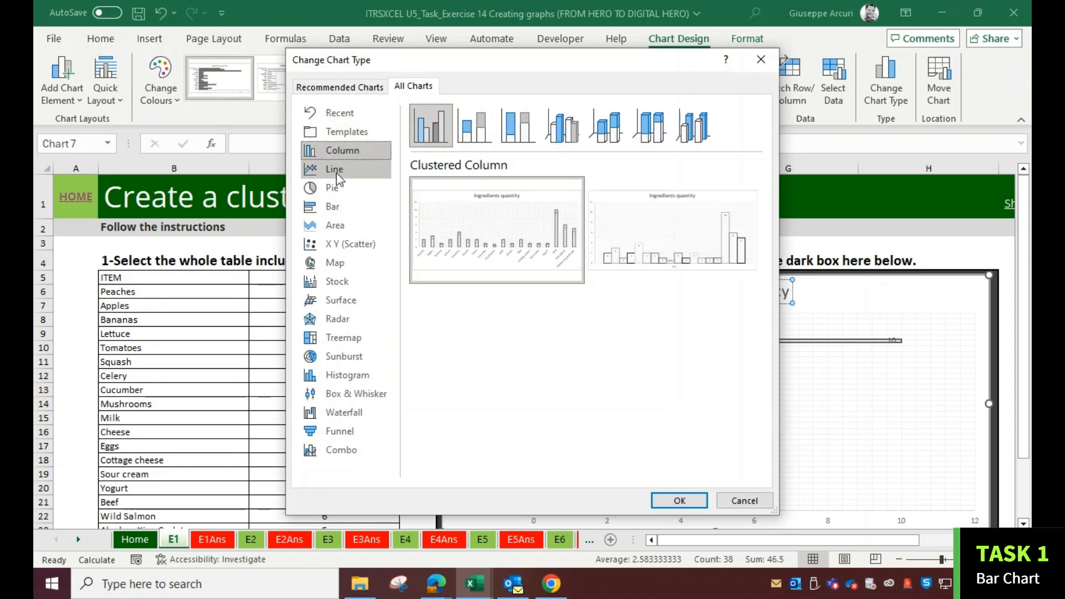
{"action": "left_click", "coordinate": [336, 171]}
{"action": "left_click", "coordinate": [744, 500]}
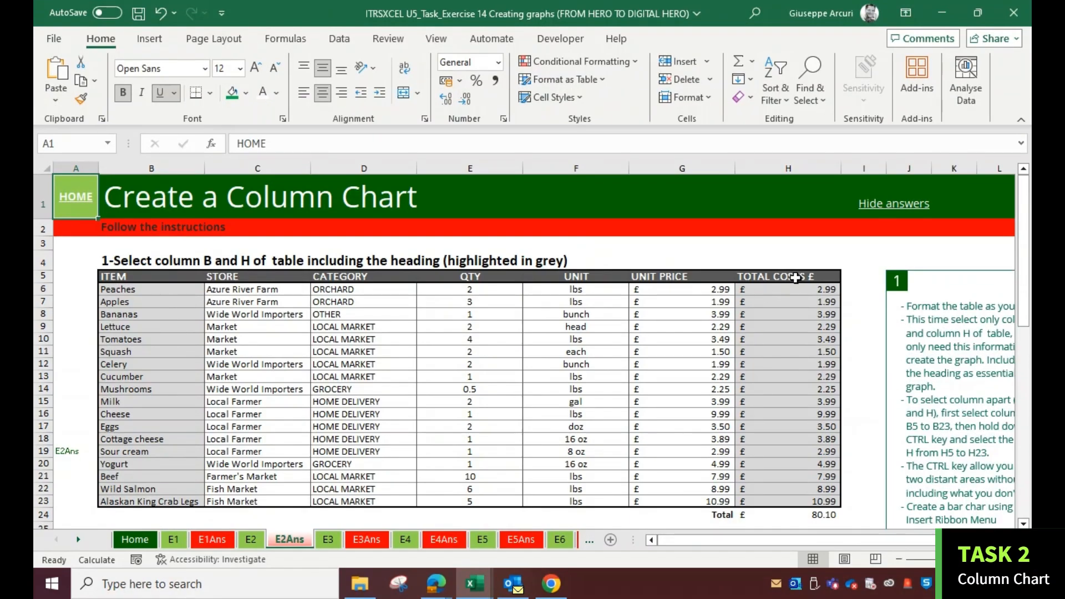
Examine the TOTAL COSTS table and example column chart on the E2Ans sheet
{"action": "left_click_drag", "start_coordinate": [794, 277], "coordinate": [793, 502]}
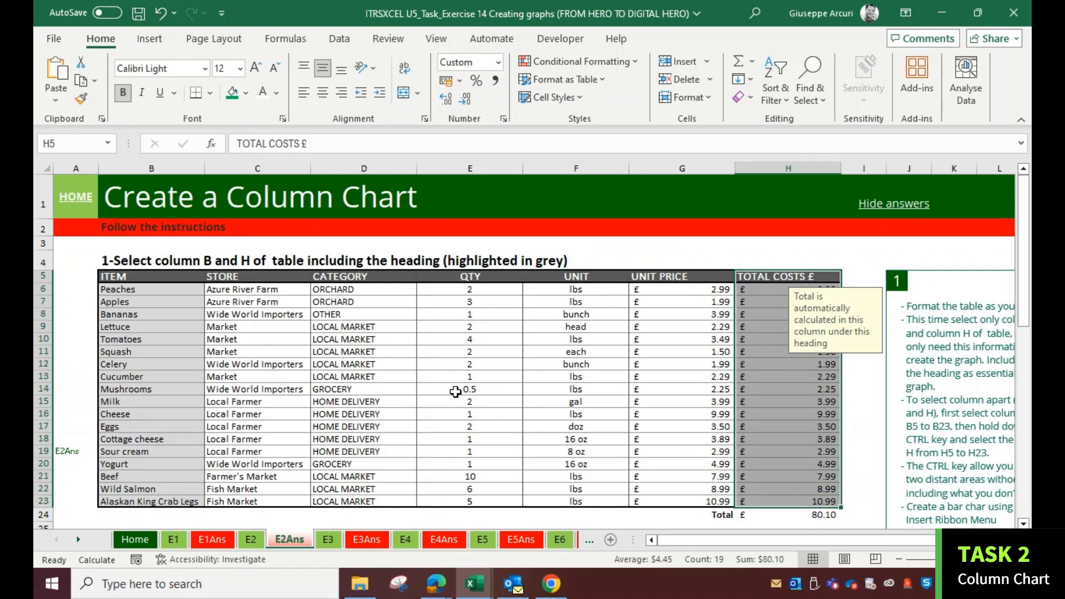
{"action": "scroll", "coordinate": [458, 393], "scroll_direction": "down", "scroll_amount": 9}
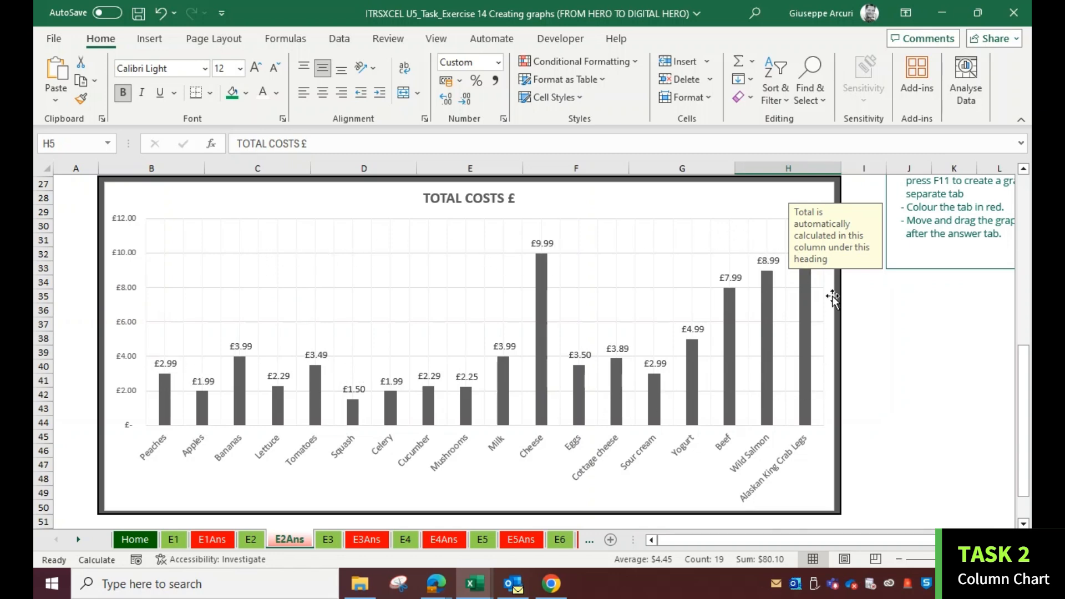
On the E2 sheet, enter a formula in H6 multiplying quantity E6 by unit price G6
{"action": "left_click", "coordinate": [890, 322]}
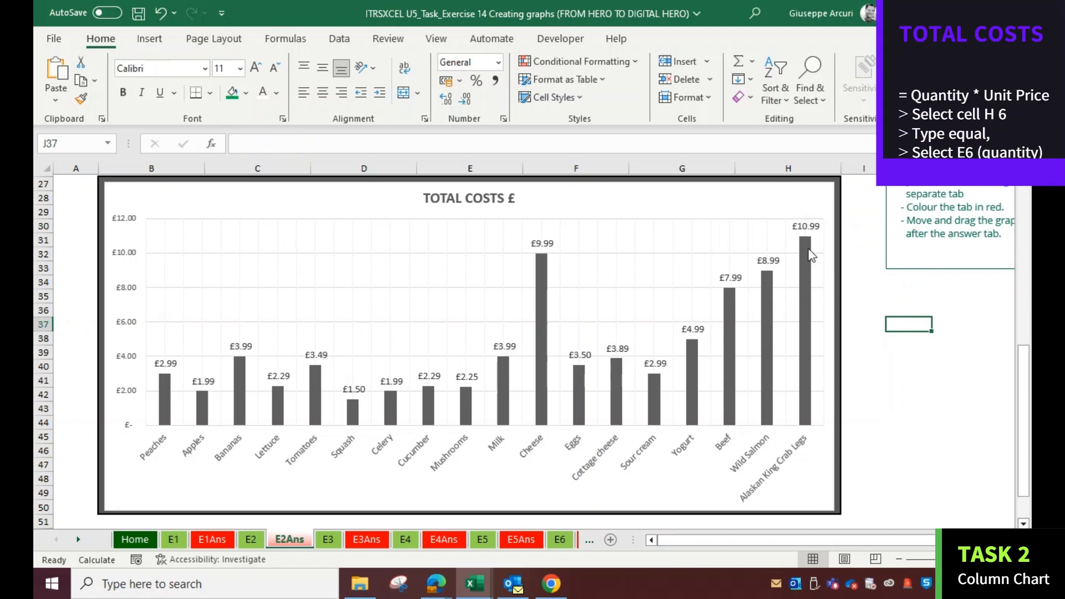
{"action": "scroll", "coordinate": [479, 280], "scroll_direction": "up", "scroll_amount": 9}
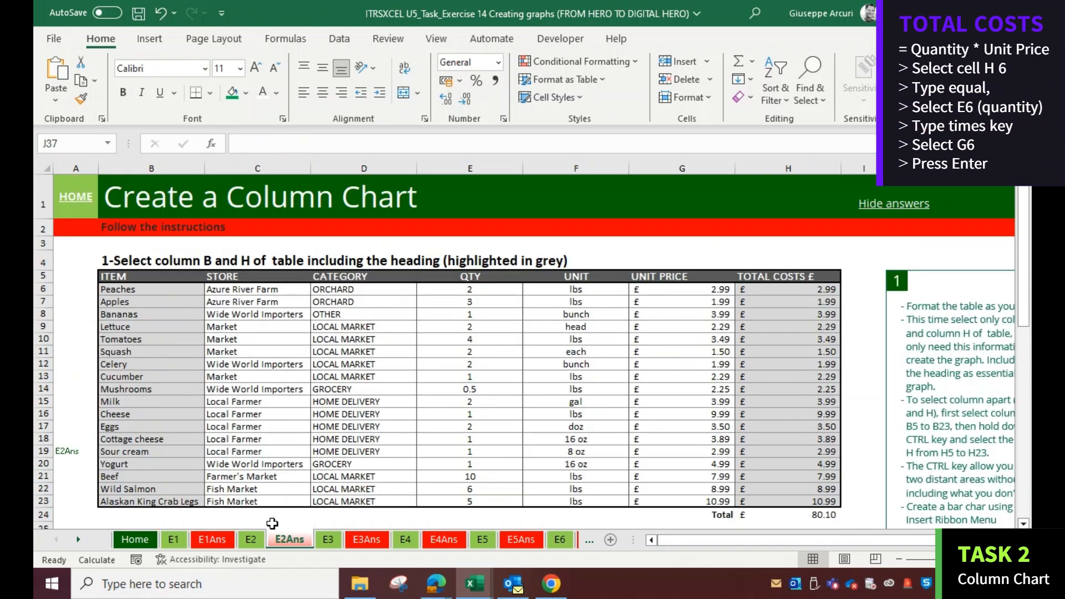
{"action": "left_click", "coordinate": [251, 540]}
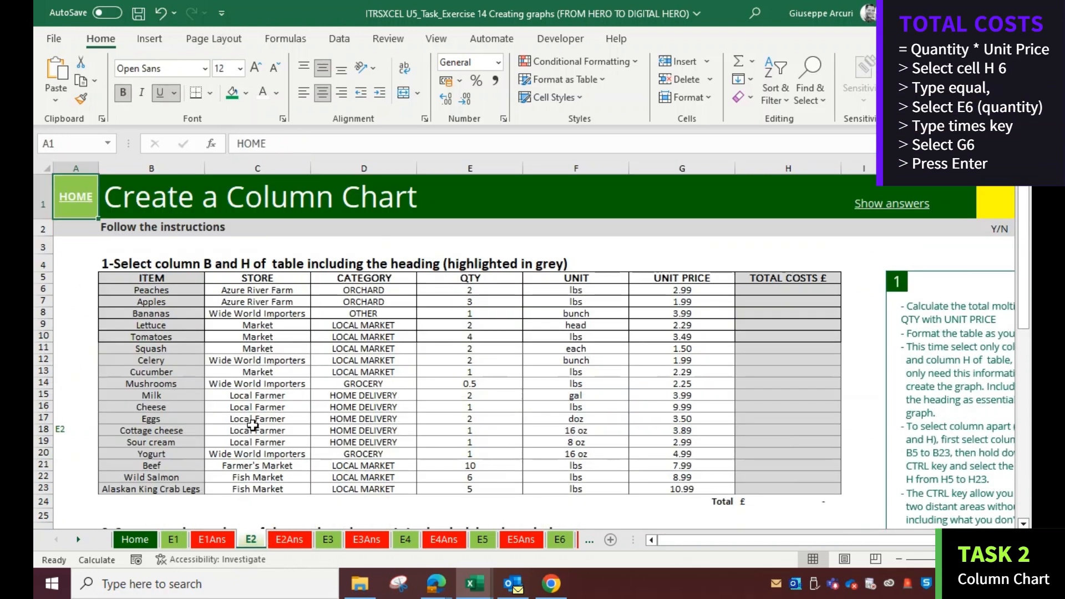
{"action": "left_click", "coordinate": [793, 278]}
{"action": "left_click", "coordinate": [775, 291]}
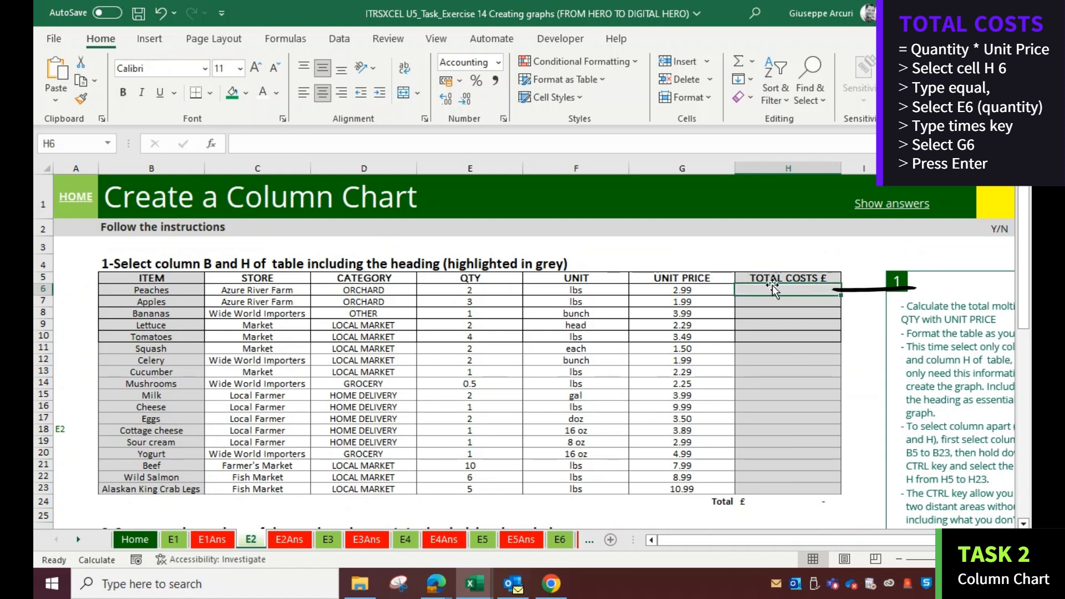
{"action": "type", "text": "="}
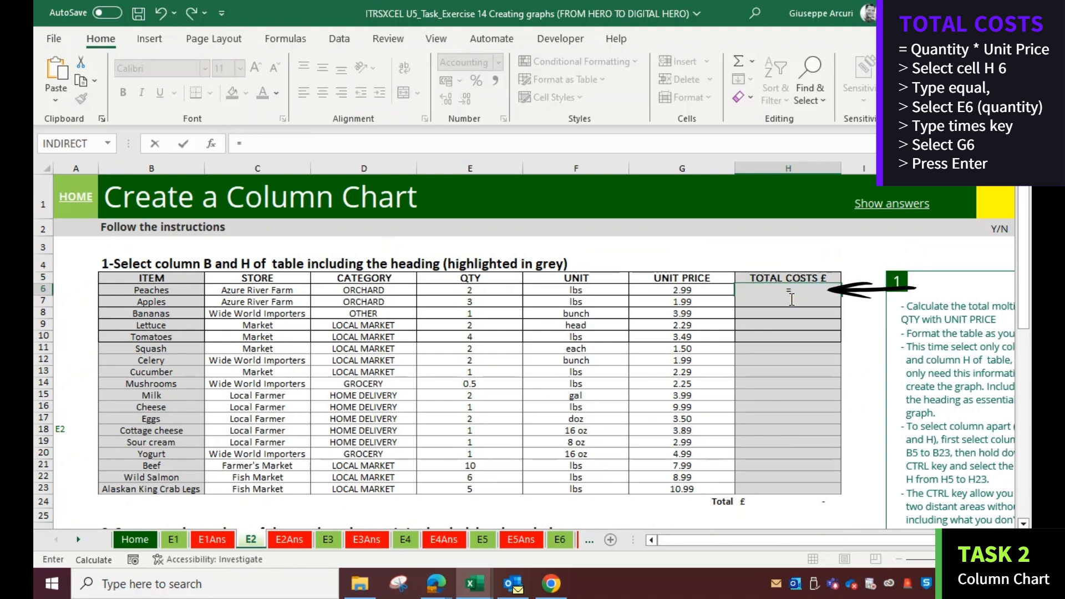
{"action": "left_click", "coordinate": [499, 294]}
{"action": "type", "text": "*"}
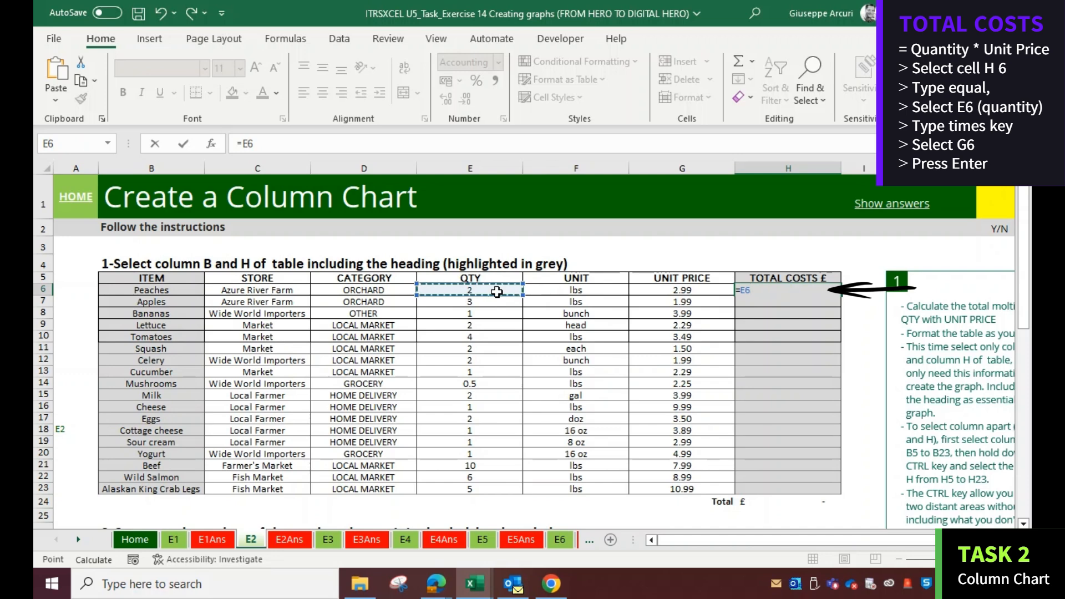
{"action": "left_click", "coordinate": [659, 292]}
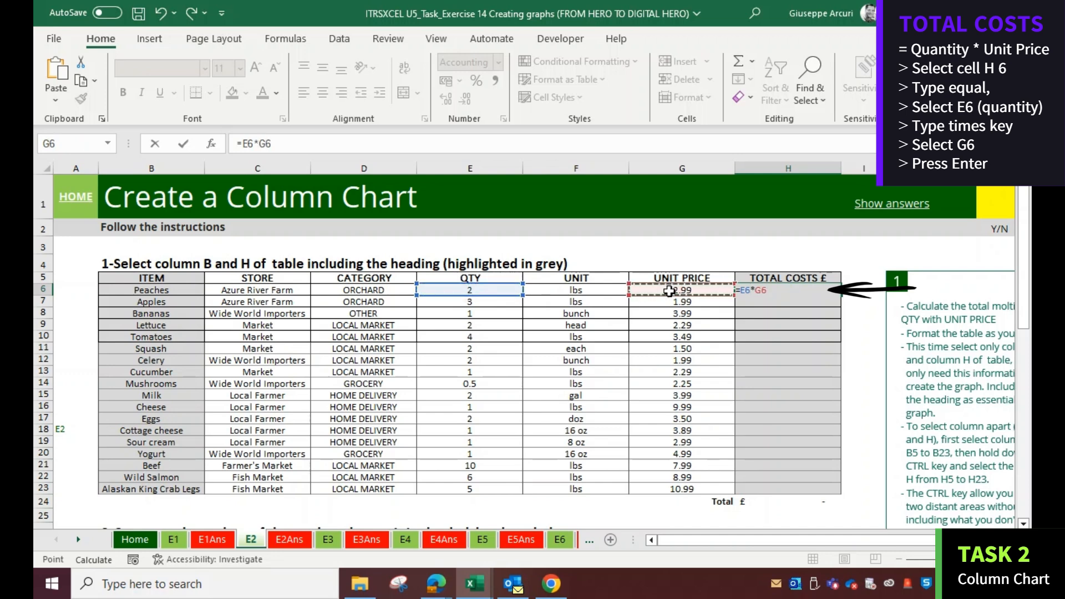
{"action": "key", "text": "Return"}
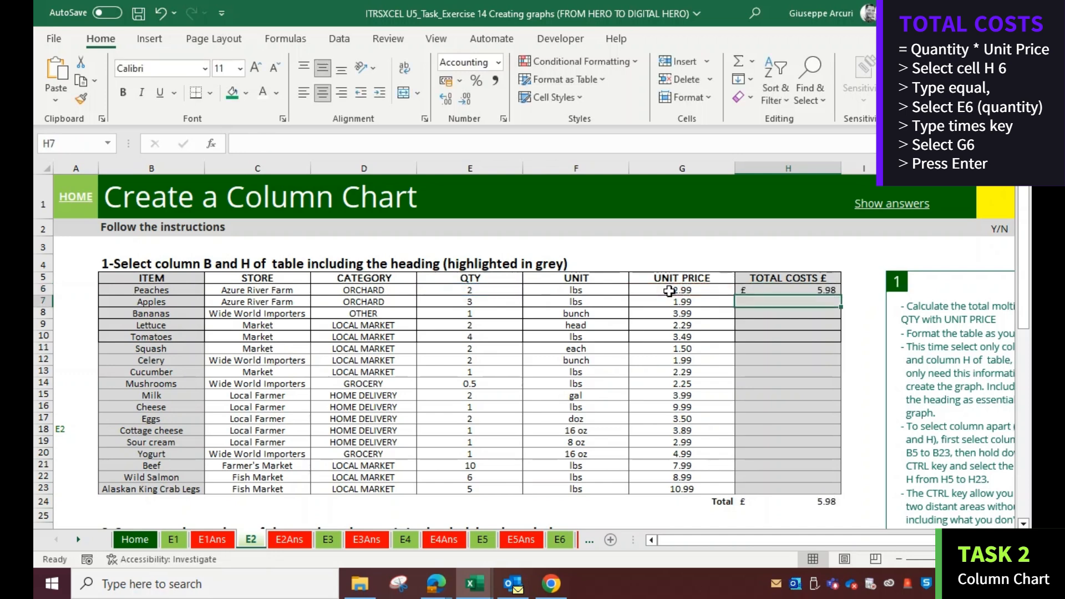
Fill the total cost formula down the TOTAL COSTS £ column to row 23
{"action": "left_click", "coordinate": [773, 289]}
{"action": "left_click_drag", "start_coordinate": [841, 296], "coordinate": [835, 492]}
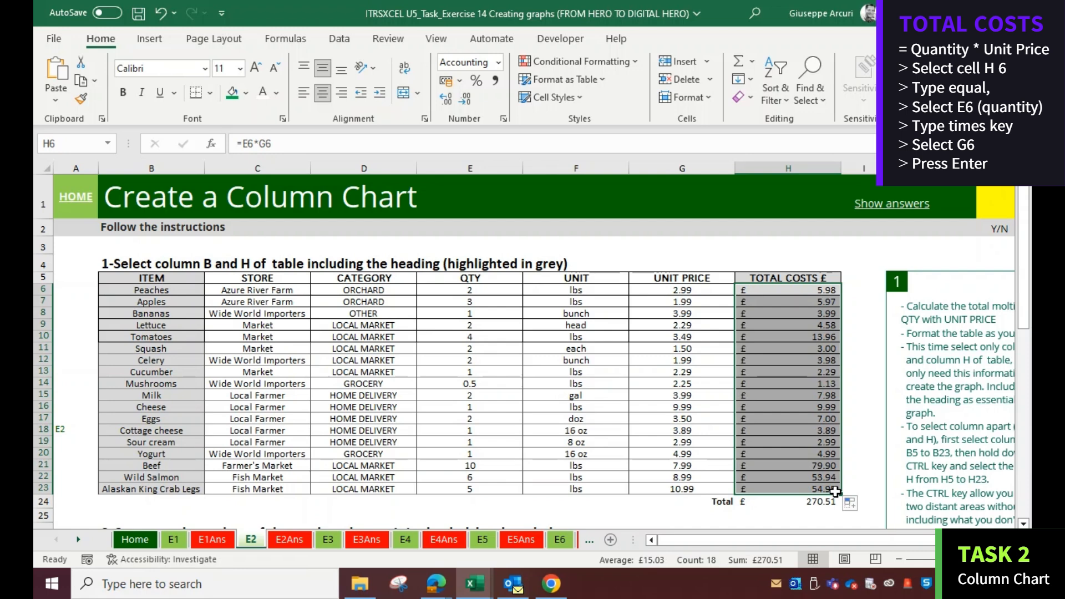
{"action": "left_click", "coordinate": [694, 518]}
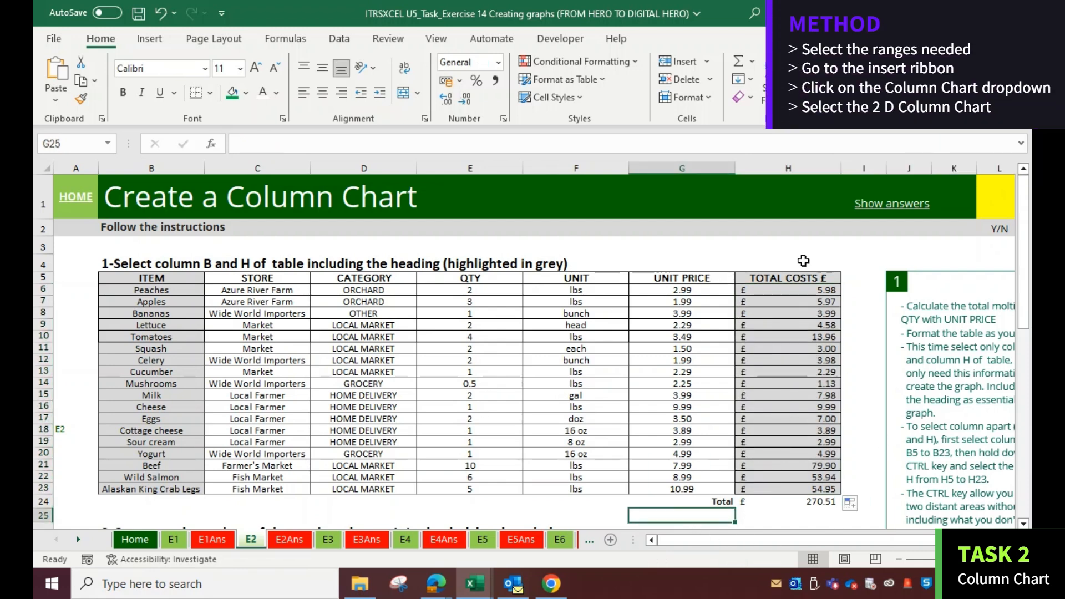
{"action": "left_click_drag", "start_coordinate": [795, 277], "coordinate": [798, 491]}
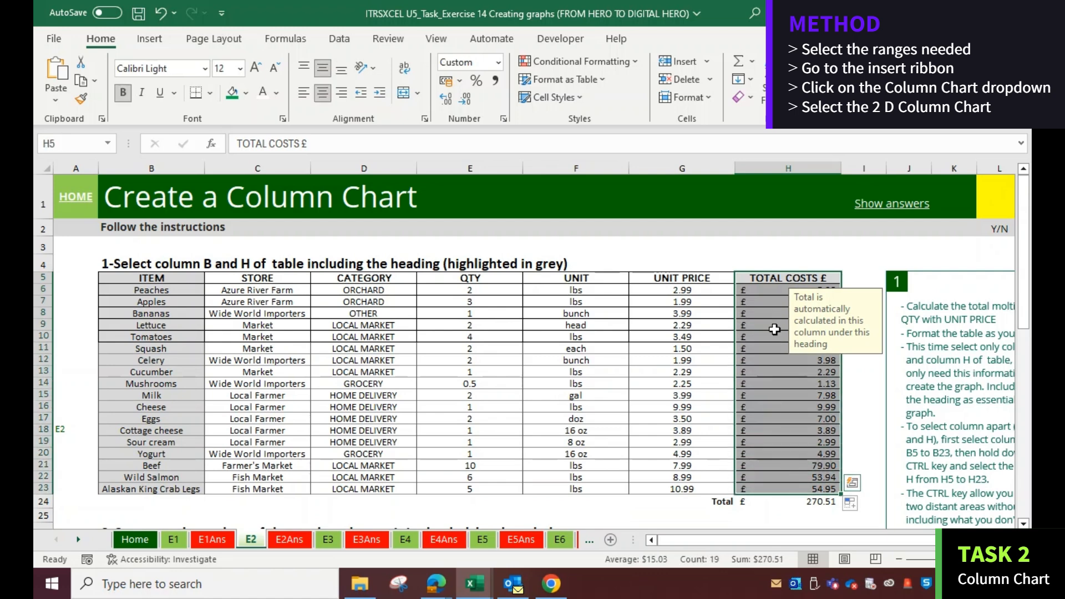
{"action": "left_click_drag", "start_coordinate": [151, 277], "coordinate": [159, 490]}
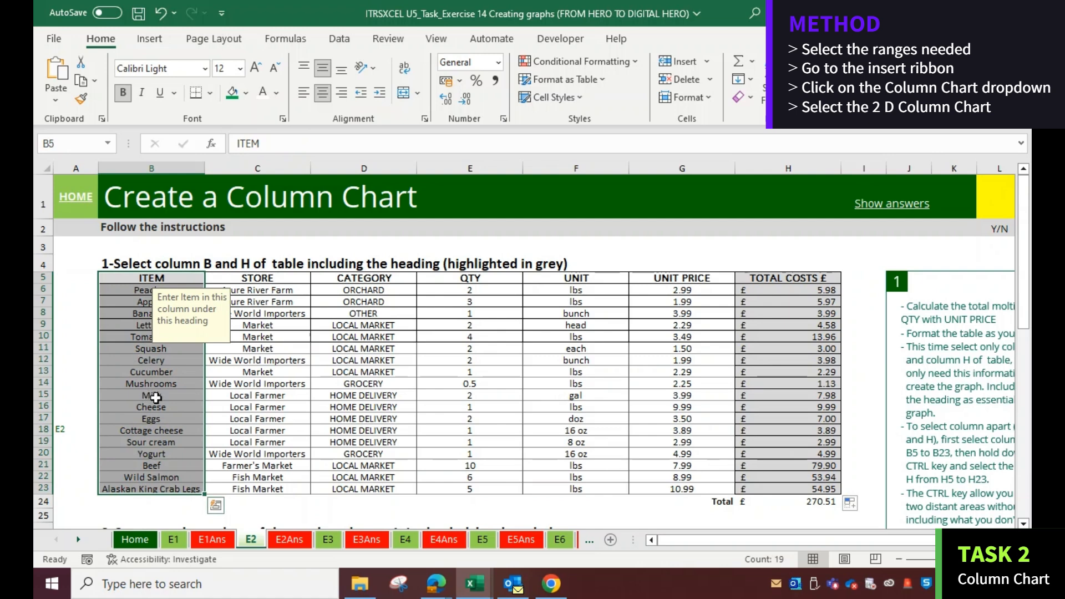
{"action": "left_click", "coordinate": [315, 506]}
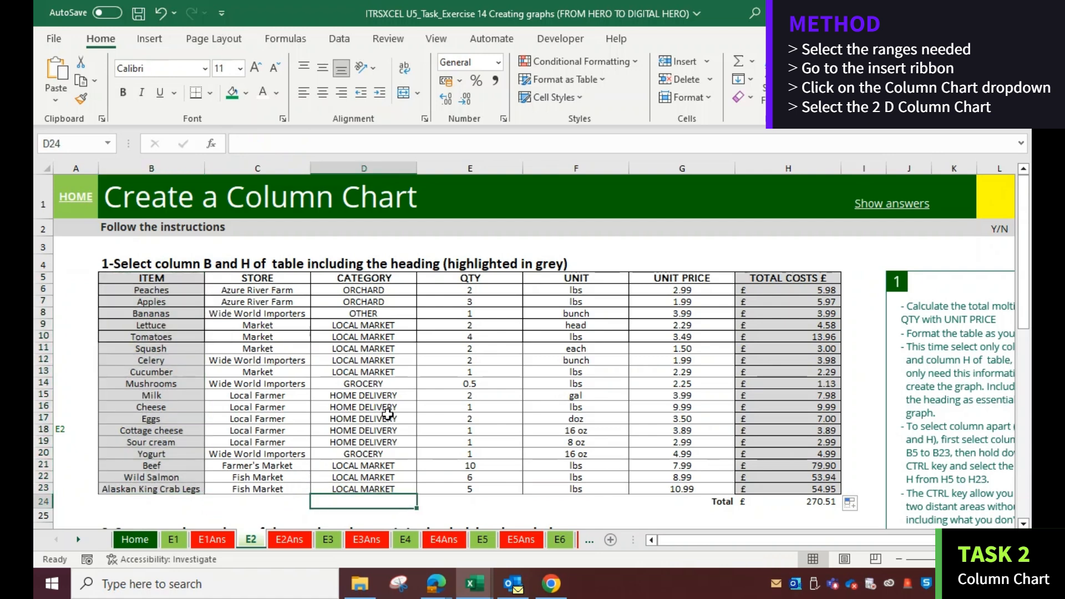
{"action": "left_click_drag", "start_coordinate": [178, 277], "coordinate": [787, 491]}
{"action": "left_click", "coordinate": [861, 402]}
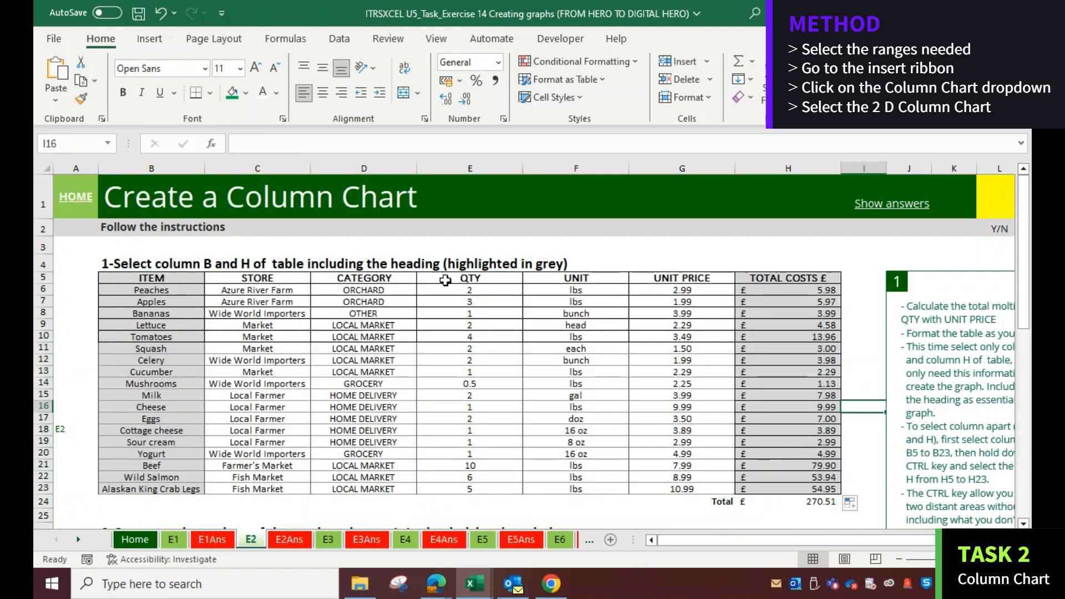
Insert a 2-D clustered column chart from the ITEM column and the TOTAL COSTS £ column, including headings
{"action": "left_click_drag", "start_coordinate": [168, 273], "coordinate": [149, 486]}
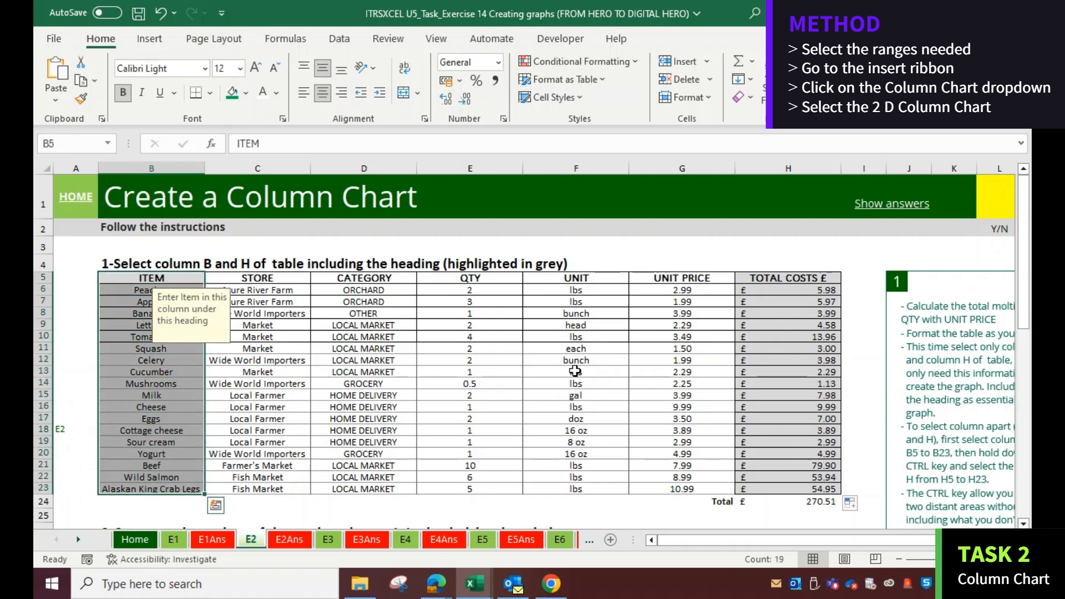
{"action": "left_click_drag", "start_coordinate": [785, 278], "coordinate": [775, 484]}
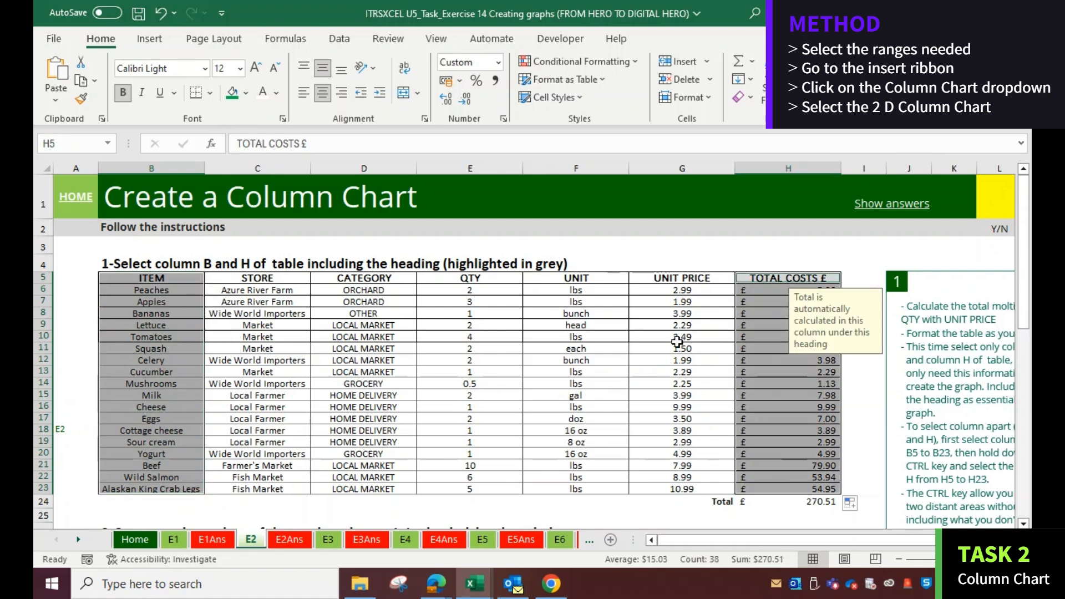
{"action": "left_click", "coordinate": [150, 38]}
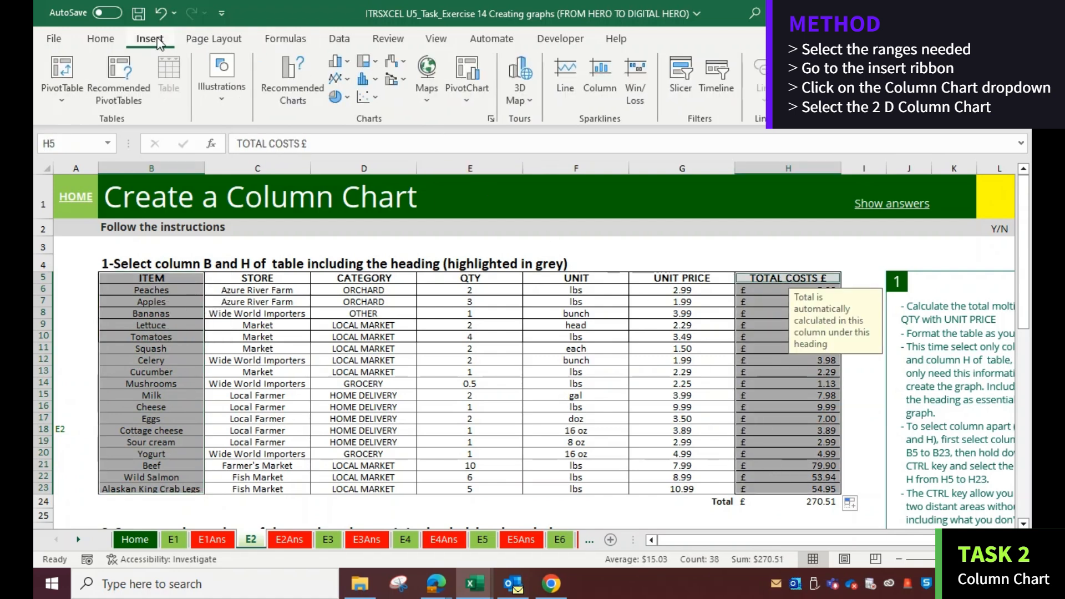
{"action": "left_click", "coordinate": [349, 63]}
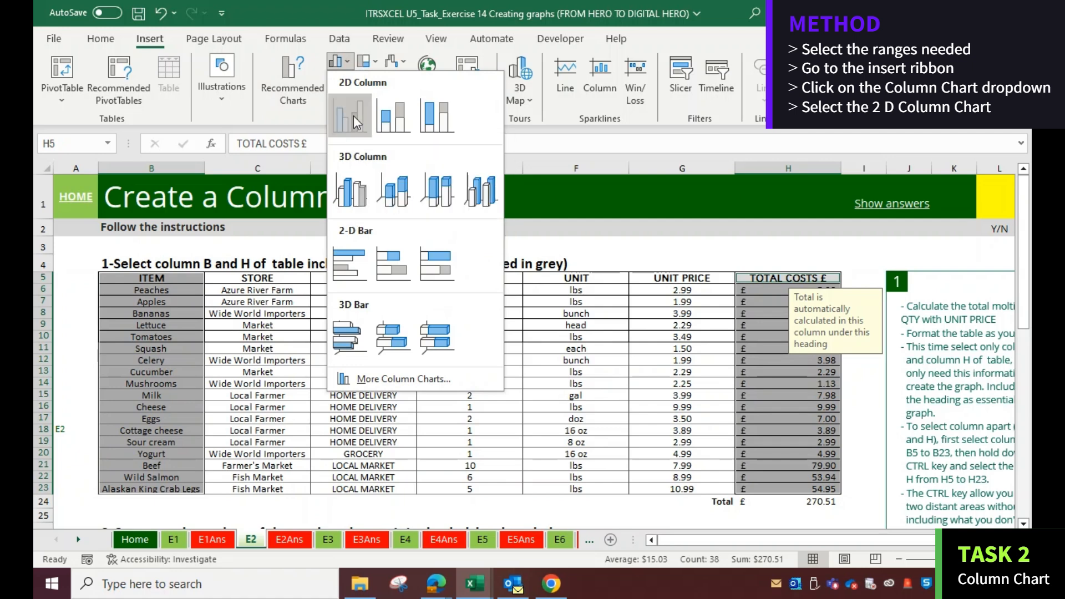
{"action": "left_click", "coordinate": [354, 116]}
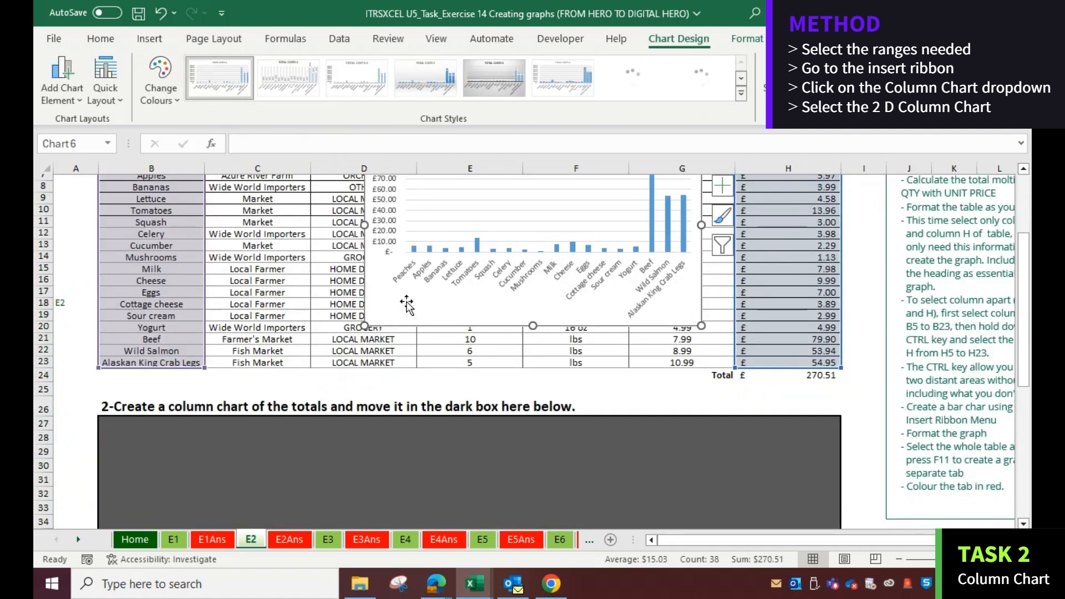
Move the chart into the dark box below instruction 2 and resize it to fill the box
{"action": "left_click_drag", "start_coordinate": [410, 300], "coordinate": [174, 525]}
{"action": "left_click_drag", "start_coordinate": [199, 362], "coordinate": [170, 375]}
{"action": "scroll", "coordinate": [170, 375], "scroll_direction": "down", "scroll_amount": 5}
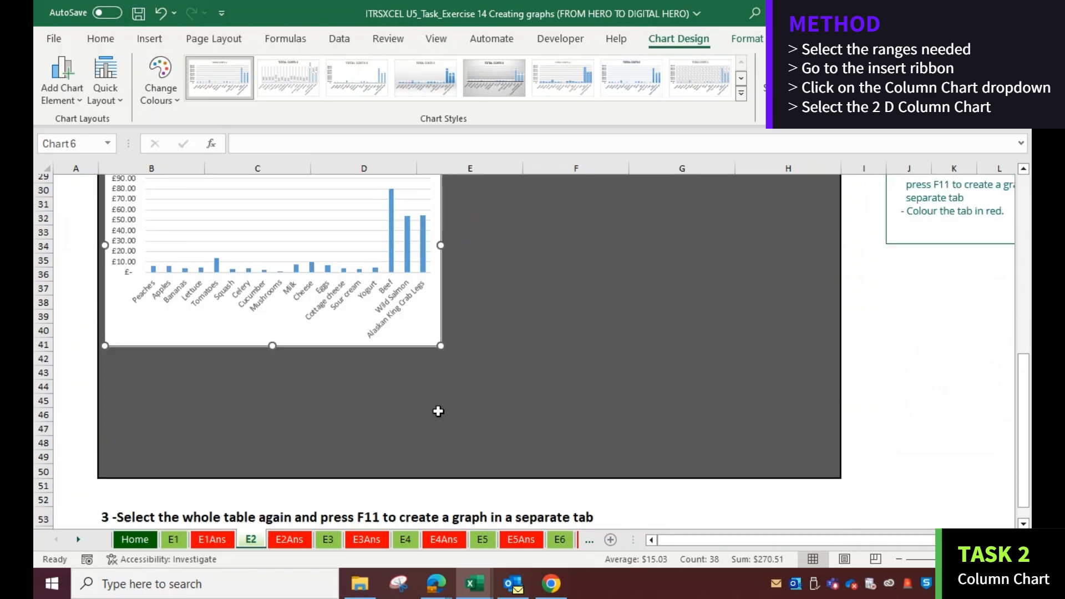
{"action": "left_click_drag", "start_coordinate": [441, 348], "coordinate": [835, 474]}
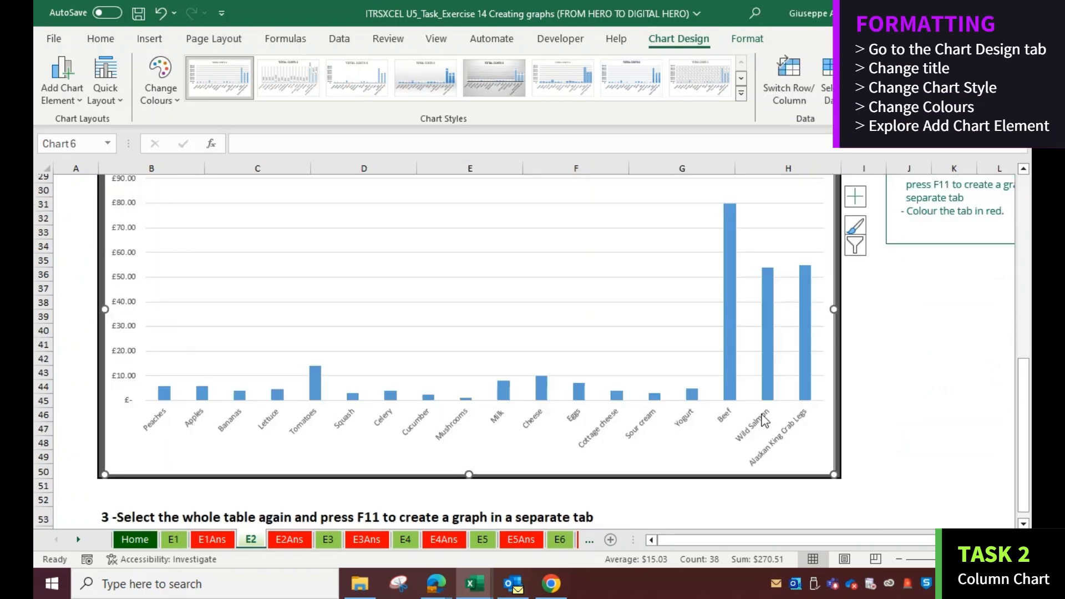
Apply a grey gradient chart style with data labels to the column chart
{"action": "scroll", "coordinate": [675, 385], "scroll_direction": "up", "scroll_amount": 7}
{"action": "scroll", "coordinate": [675, 385], "scroll_direction": "down", "scroll_amount": 5}
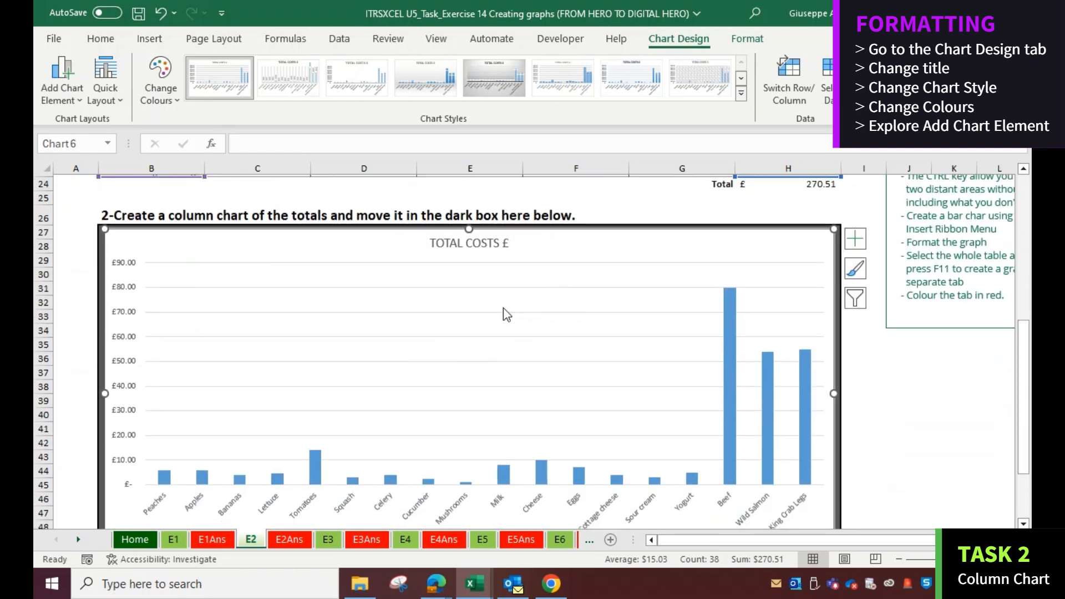
{"action": "left_click", "coordinate": [450, 243]}
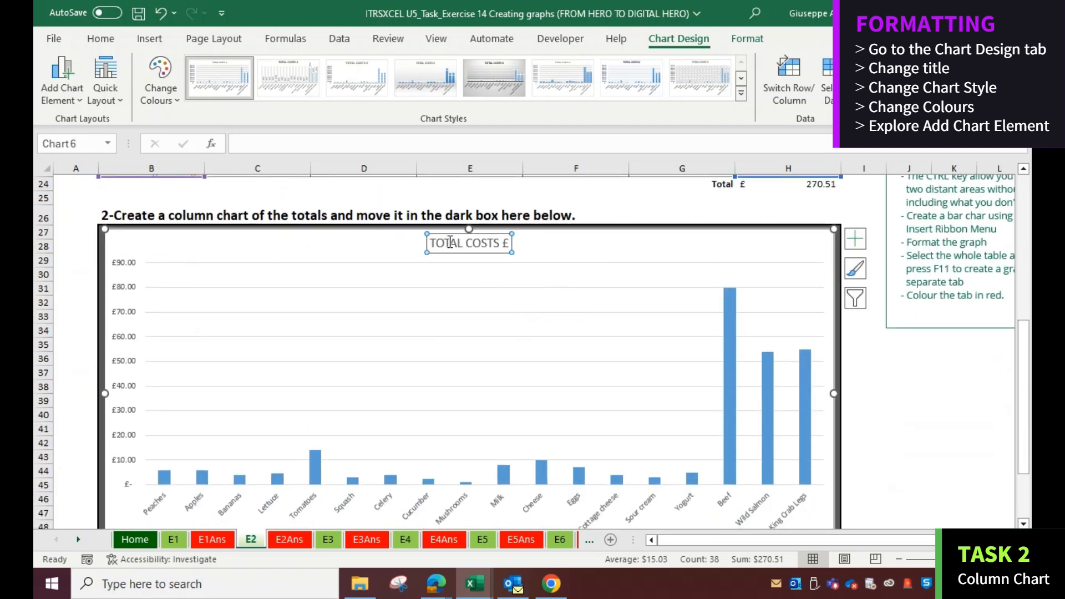
{"action": "double_click", "coordinate": [459, 247]}
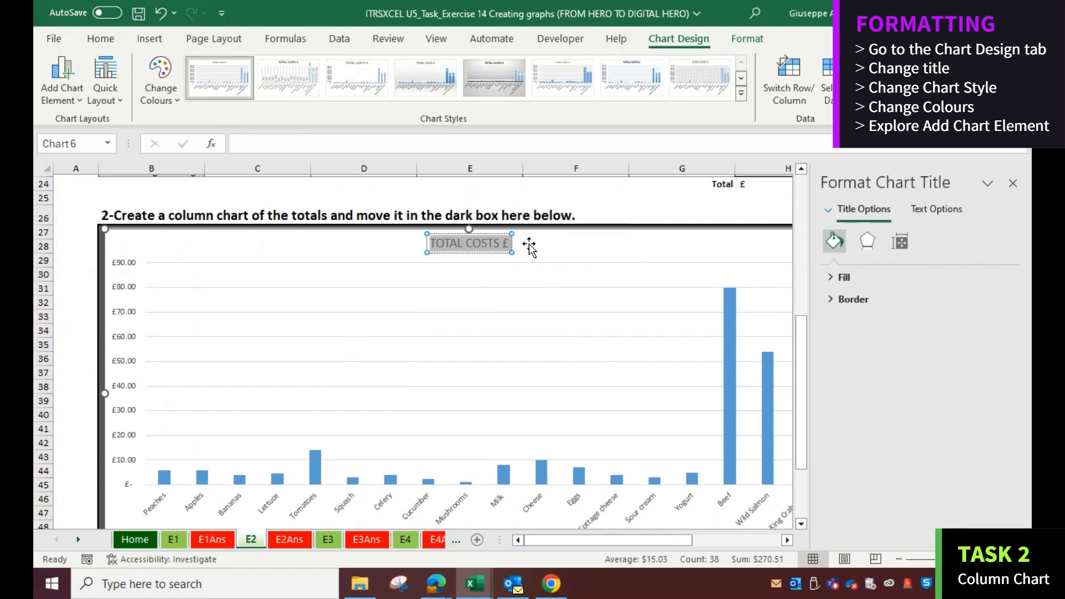
{"action": "left_click", "coordinate": [461, 251]}
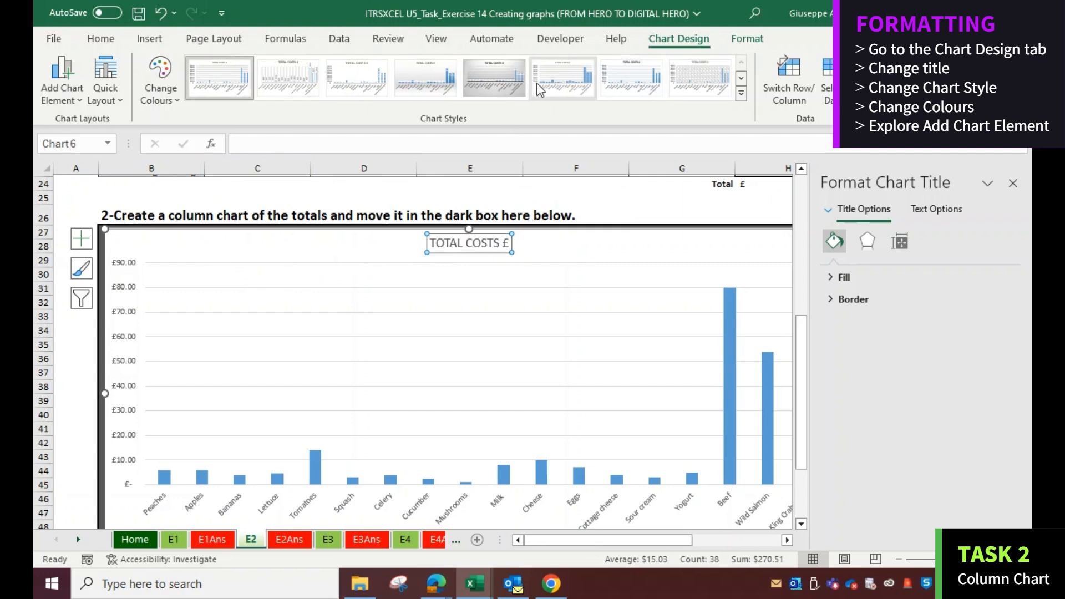
{"action": "left_click", "coordinate": [518, 79]}
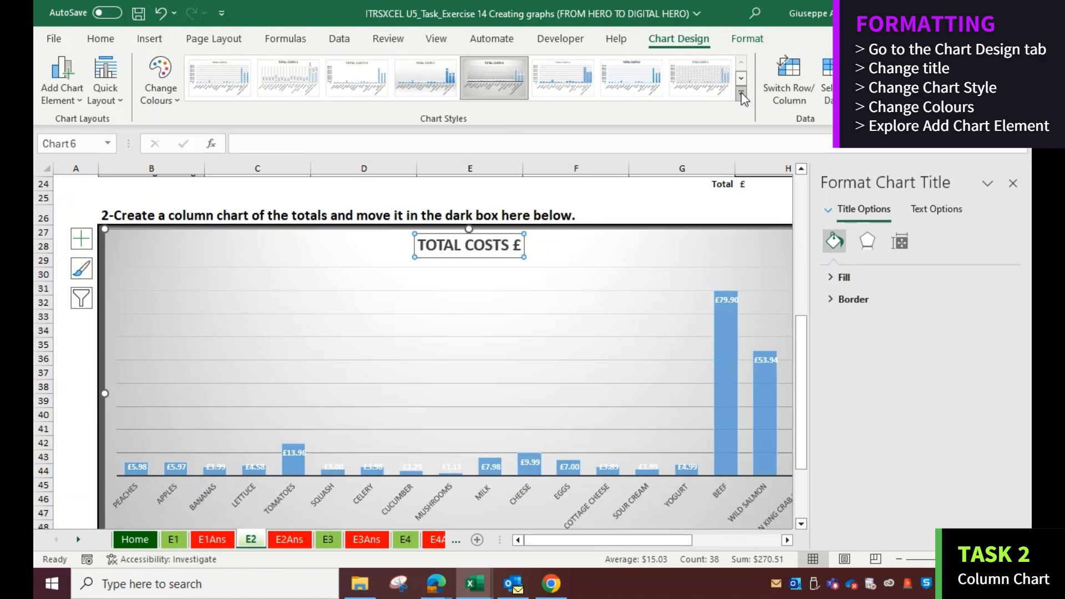
{"action": "left_click", "coordinate": [742, 94]}
{"action": "left_click", "coordinate": [501, 83]}
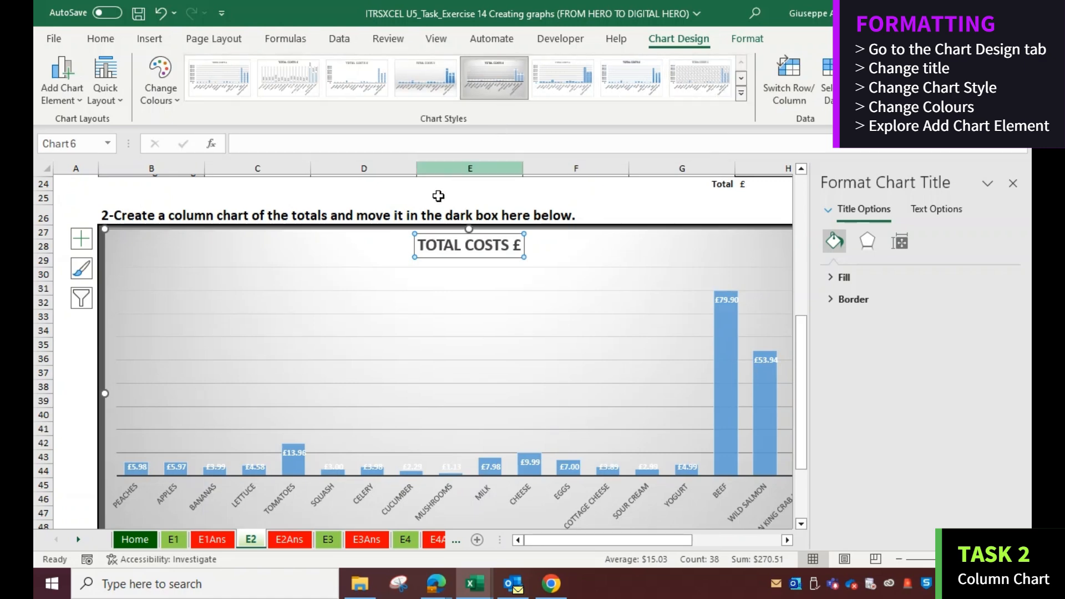
Change the chart colours to the orange colourful palette
{"action": "left_click", "coordinate": [177, 101]}
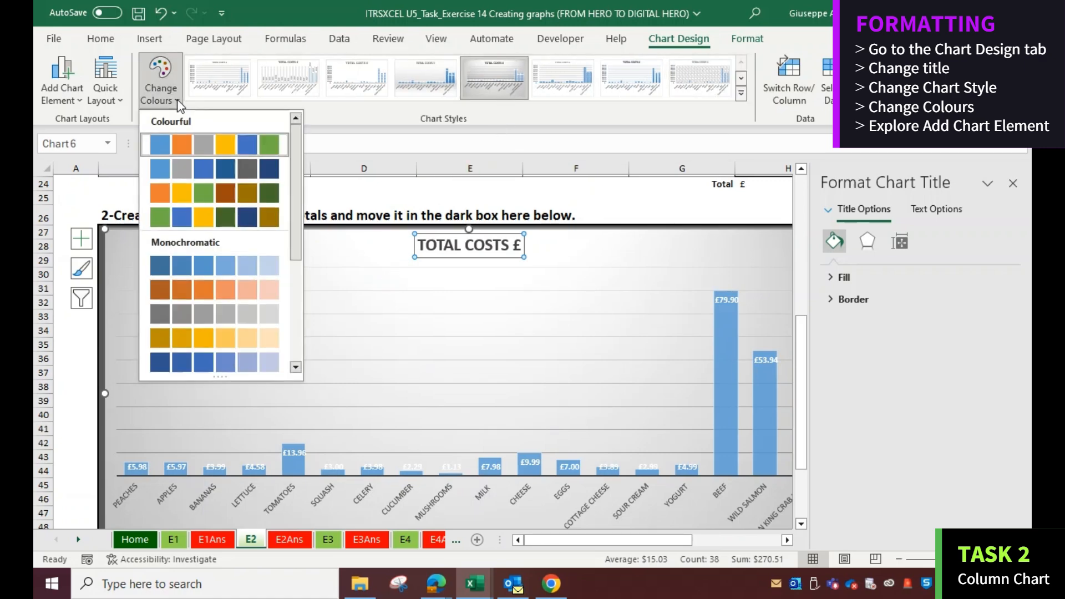
{"action": "left_click", "coordinate": [191, 195]}
{"action": "scroll", "coordinate": [234, 306], "scroll_direction": "down", "scroll_amount": 3}
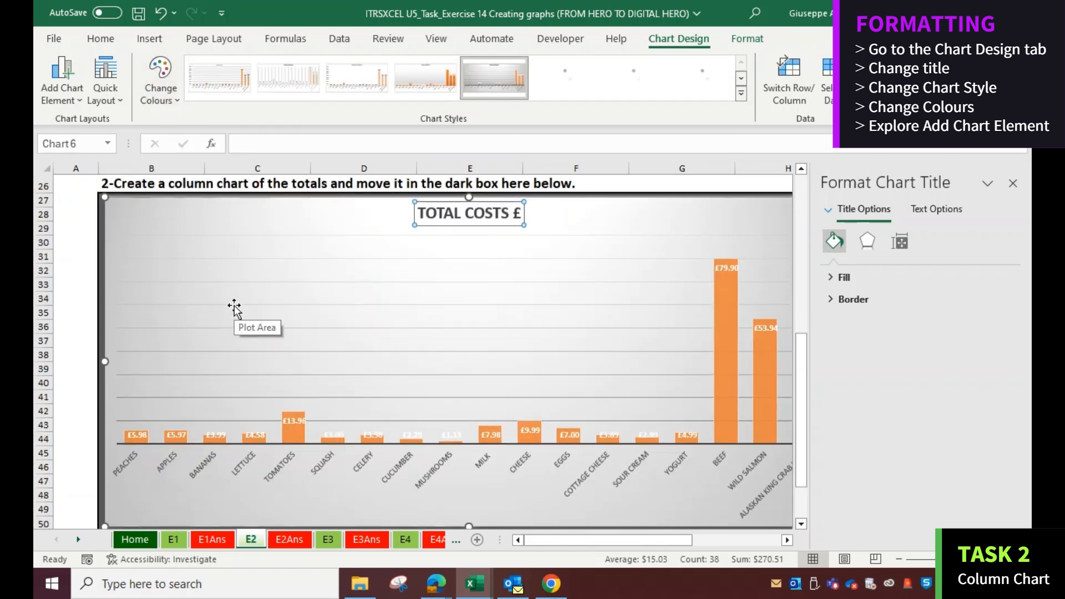
Close the Format Chart Title pane and open the Add Chart Element options
{"action": "scroll", "coordinate": [233, 304], "scroll_direction": "up", "scroll_amount": 5}
{"action": "scroll", "coordinate": [233, 304], "scroll_direction": "up", "scroll_amount": 3}
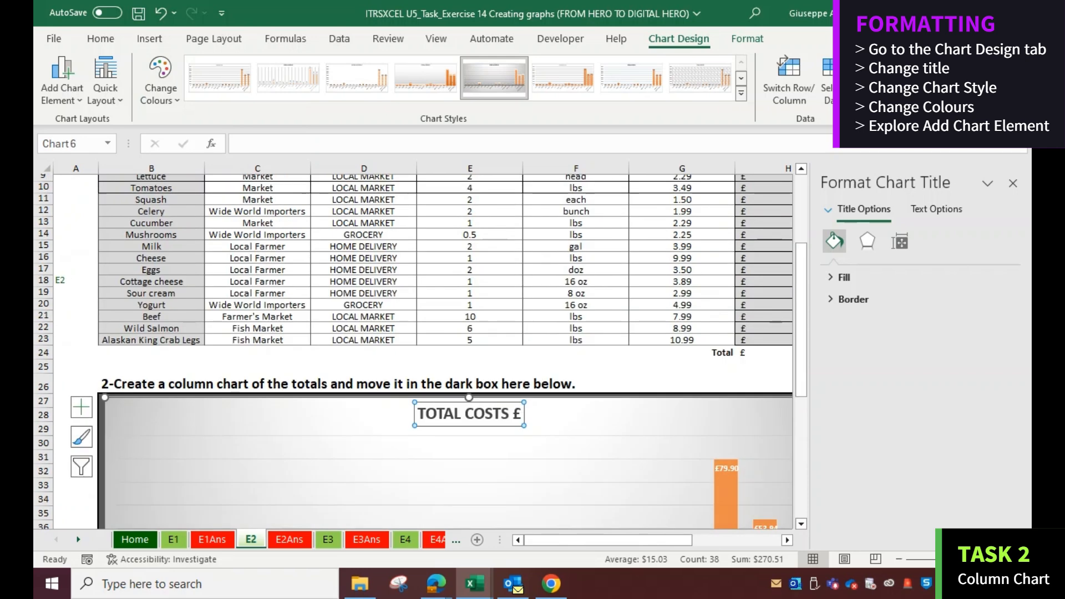
{"action": "left_click", "coordinate": [1013, 184]}
{"action": "scroll", "coordinate": [499, 250], "scroll_direction": "up", "scroll_amount": 3}
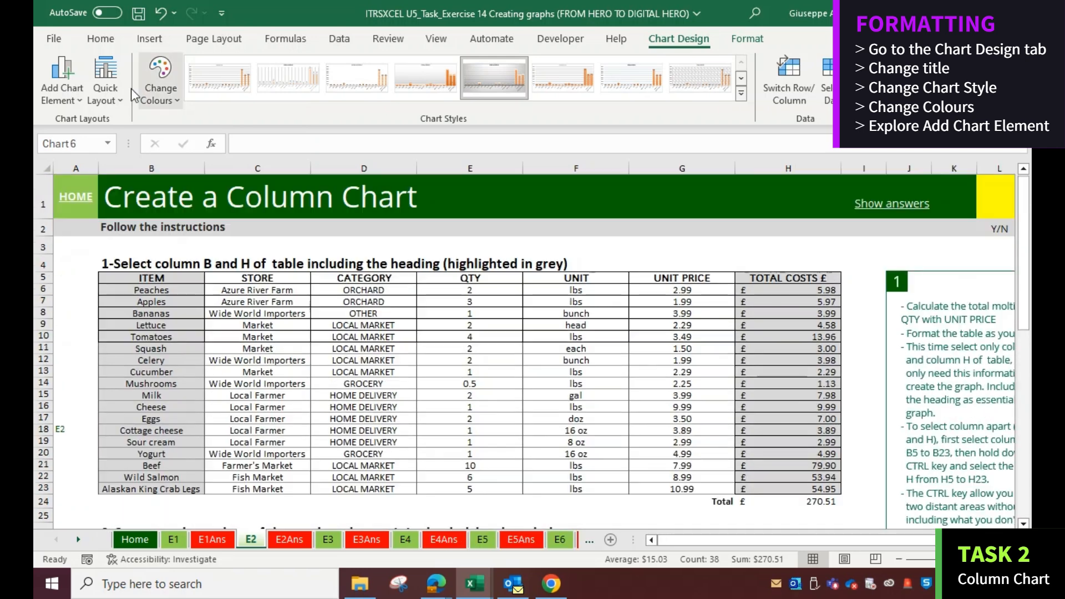
{"action": "left_click", "coordinate": [79, 92]}
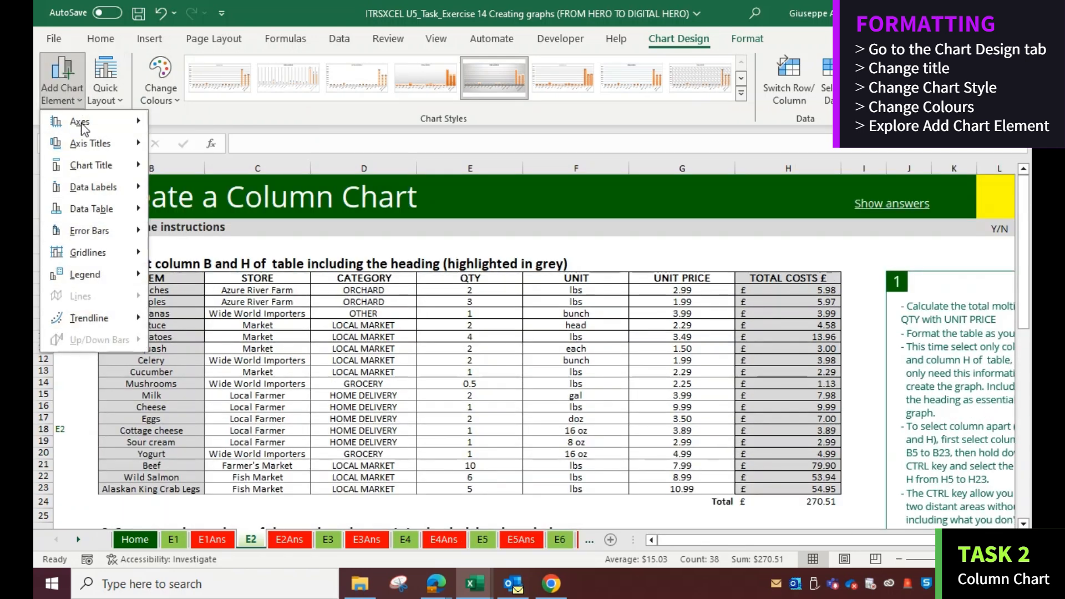
Switch to the E2Ans sheet and select the header row of the answer table
{"action": "left_click", "coordinate": [289, 539]}
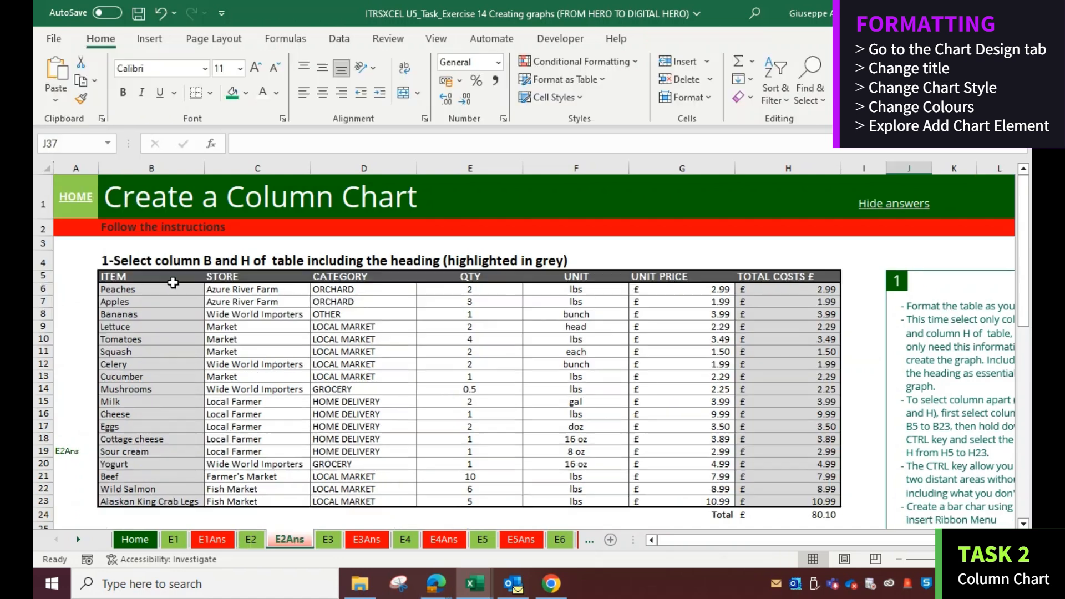
{"action": "left_click", "coordinate": [173, 280]}
{"action": "left_click_drag", "start_coordinate": [175, 276], "coordinate": [788, 276]}
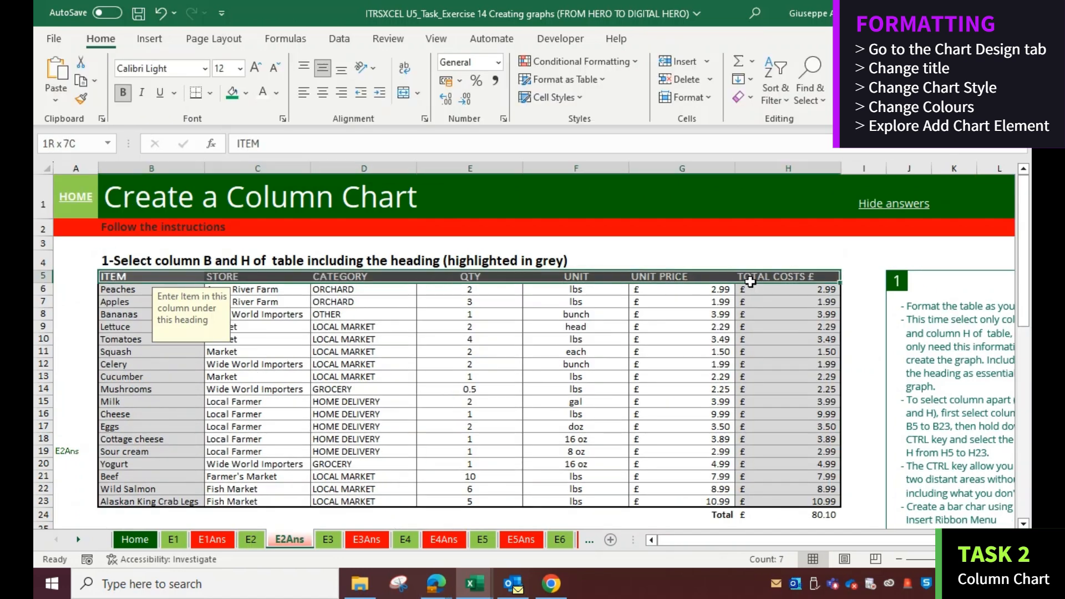
{"action": "scroll", "coordinate": [247, 319], "scroll_direction": "down", "scroll_amount": 7}
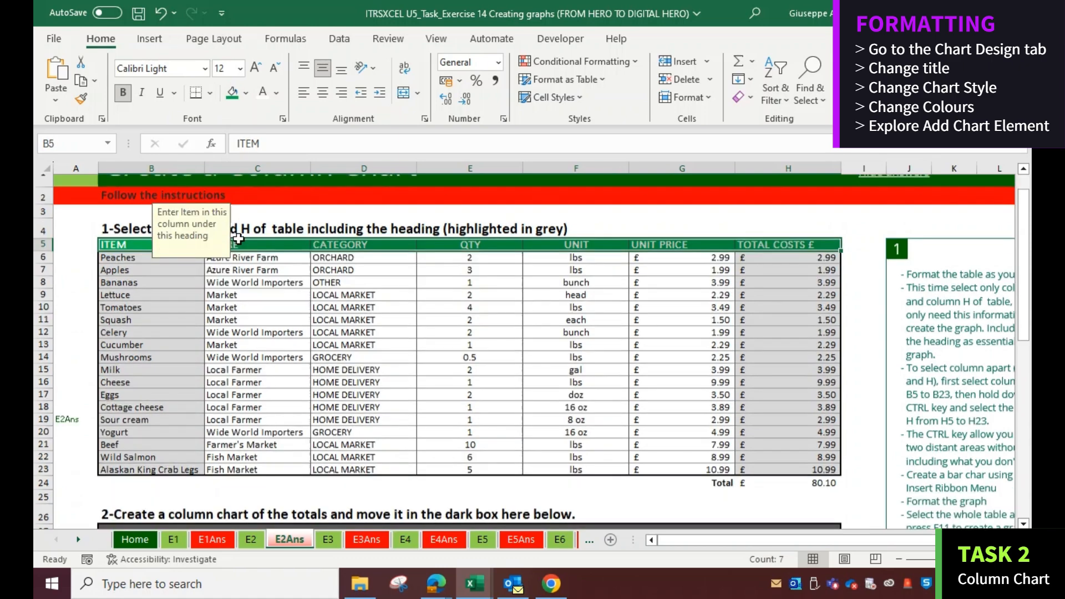
Examine the finished column chart and its series on the E2Ans answer sheet
{"action": "left_click", "coordinate": [235, 454]}
{"action": "left_click", "coordinate": [232, 92]}
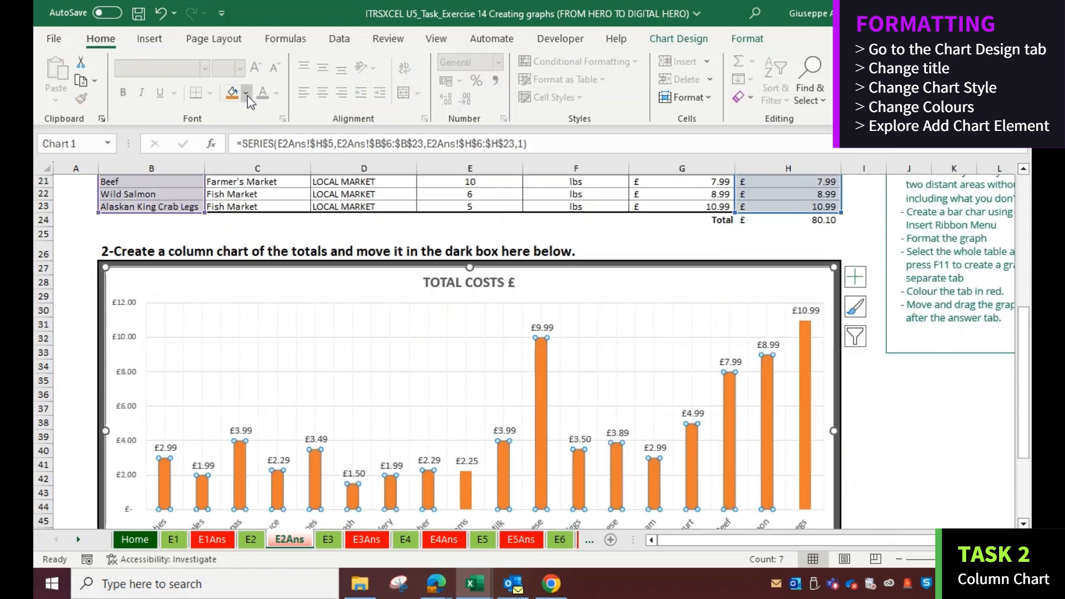
{"action": "left_click", "coordinate": [246, 93]}
{"action": "left_click", "coordinate": [299, 264]}
{"action": "scroll", "coordinate": [327, 277], "scroll_direction": "up", "scroll_amount": 7}
{"action": "scroll", "coordinate": [331, 269], "scroll_direction": "down", "scroll_amount": 9}
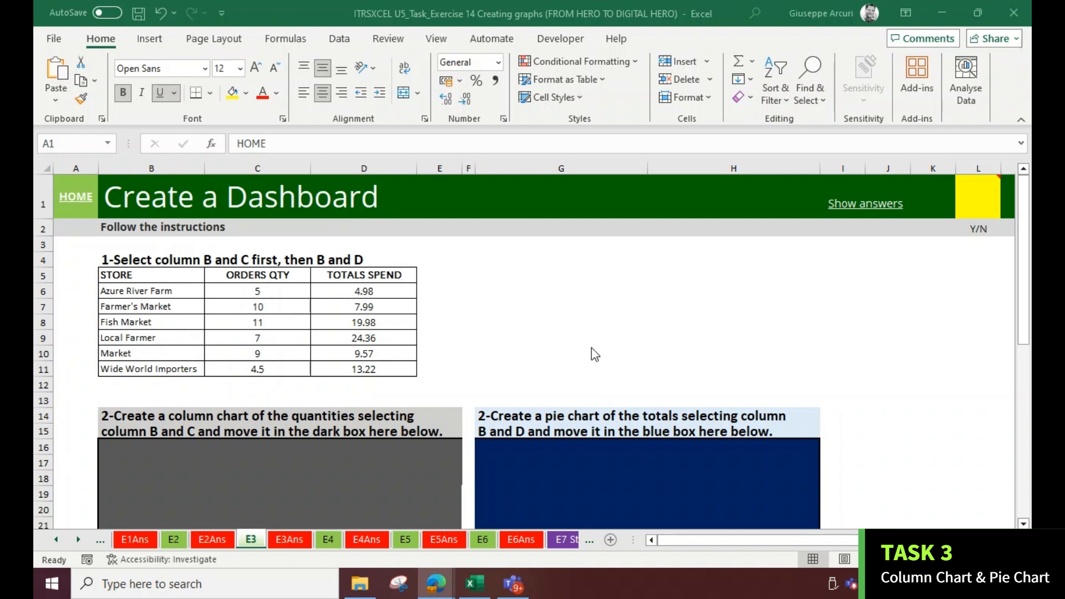
Open the E3Ans sheet and examine the answer column and pie charts
{"action": "left_click", "coordinate": [290, 539]}
{"action": "scroll", "coordinate": [322, 408], "scroll_direction": "down", "scroll_amount": 5}
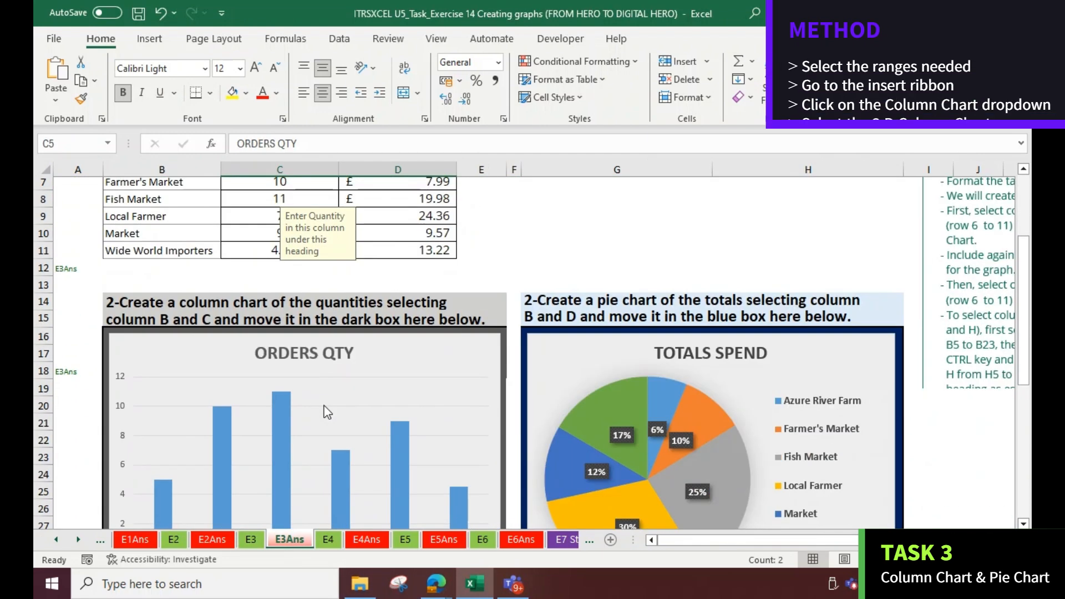
{"action": "scroll", "coordinate": [321, 405], "scroll_direction": "up", "scroll_amount": 2}
{"action": "scroll", "coordinate": [321, 405], "scroll_direction": "down", "scroll_amount": 1}
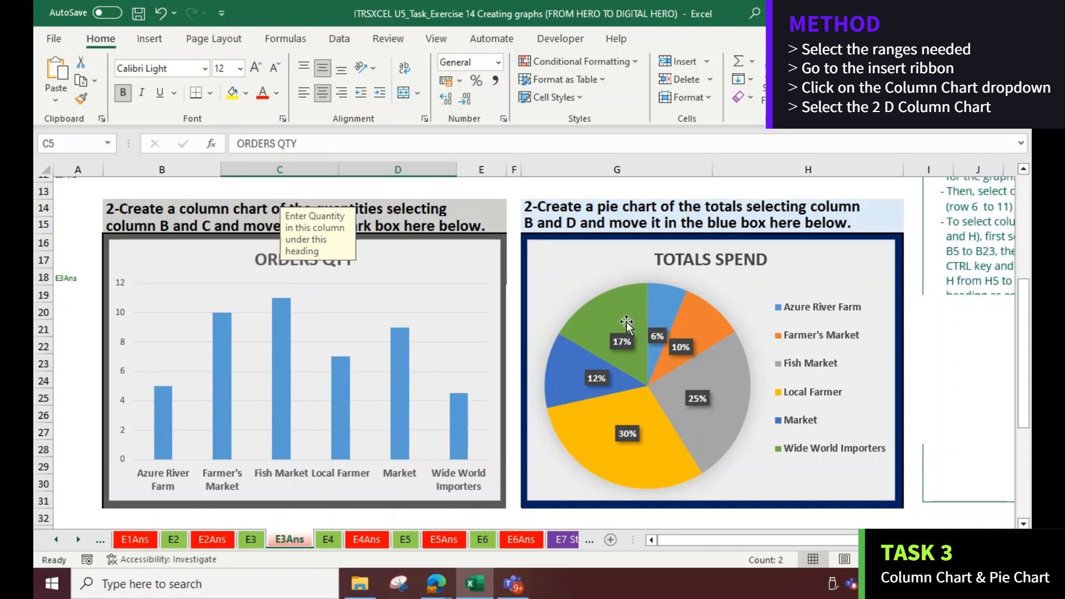
{"action": "scroll", "coordinate": [603, 369], "scroll_direction": "up", "scroll_amount": 4}
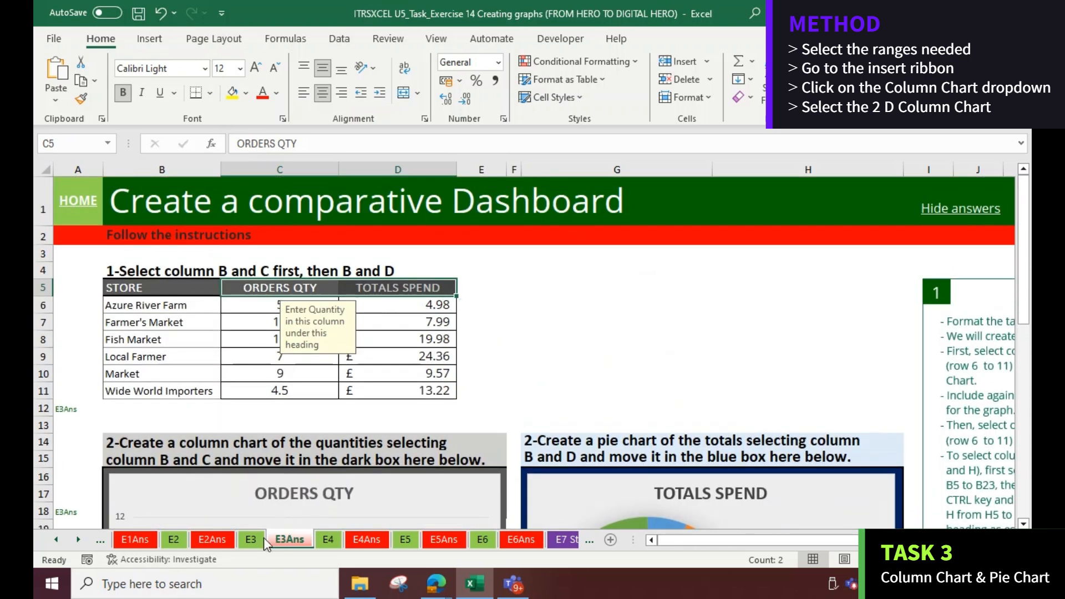
On the E3 sheet, insert a 2-D clustered column chart of the store names and ORDERS QTY columns
{"action": "left_click", "coordinate": [244, 541]}
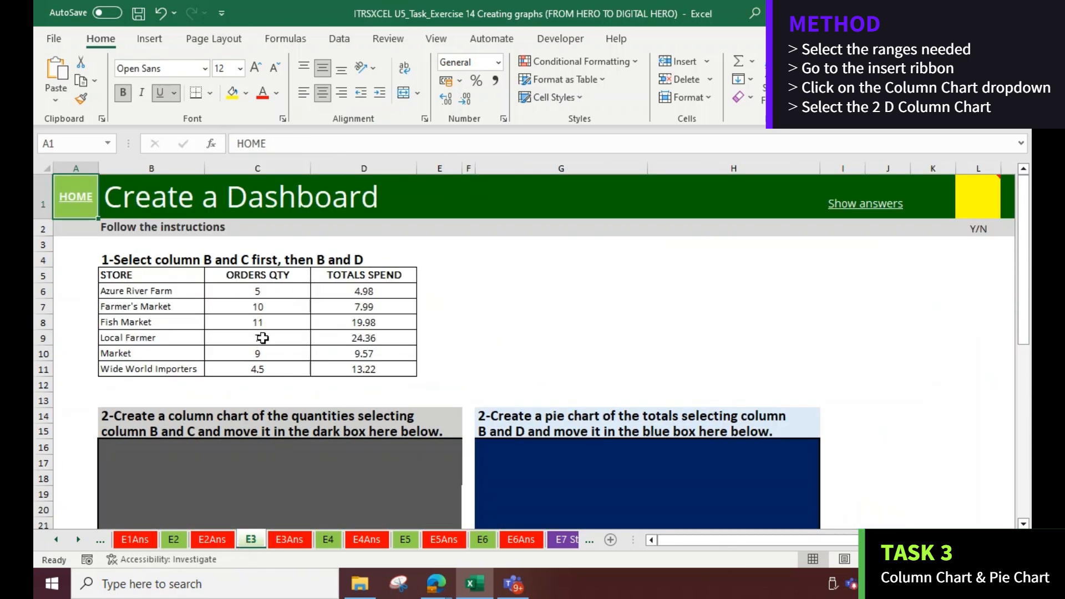
{"action": "left_click_drag", "start_coordinate": [202, 274], "coordinate": [185, 368]}
{"action": "left_click_drag", "start_coordinate": [257, 277], "coordinate": [254, 369]}
{"action": "left_click_drag", "start_coordinate": [166, 276], "coordinate": [203, 370]}
{"action": "left_click_drag", "start_coordinate": [266, 275], "coordinate": [256, 365]}
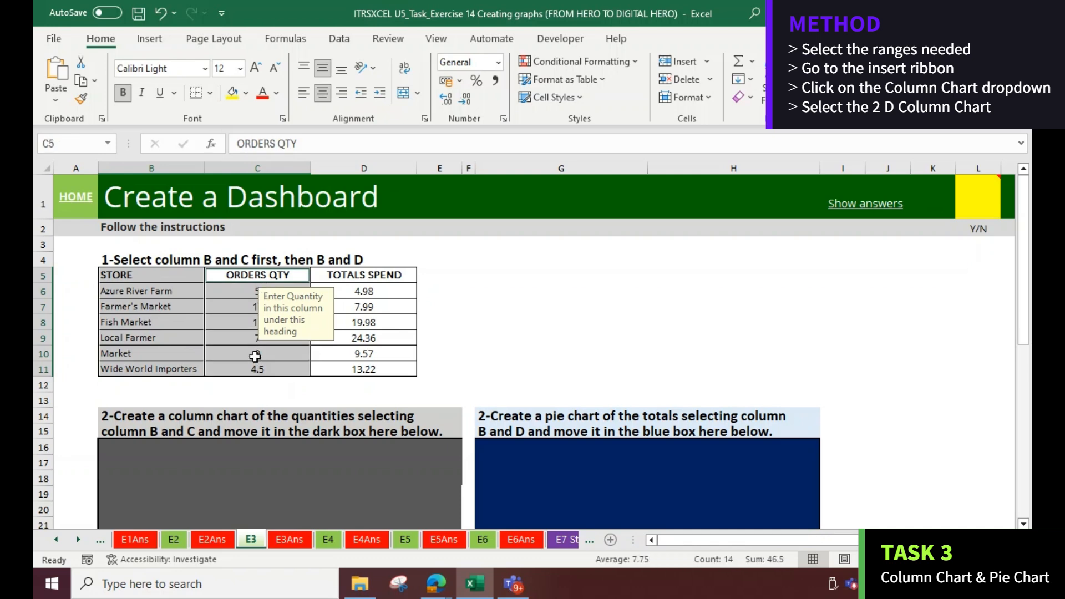
{"action": "left_click", "coordinate": [149, 39]}
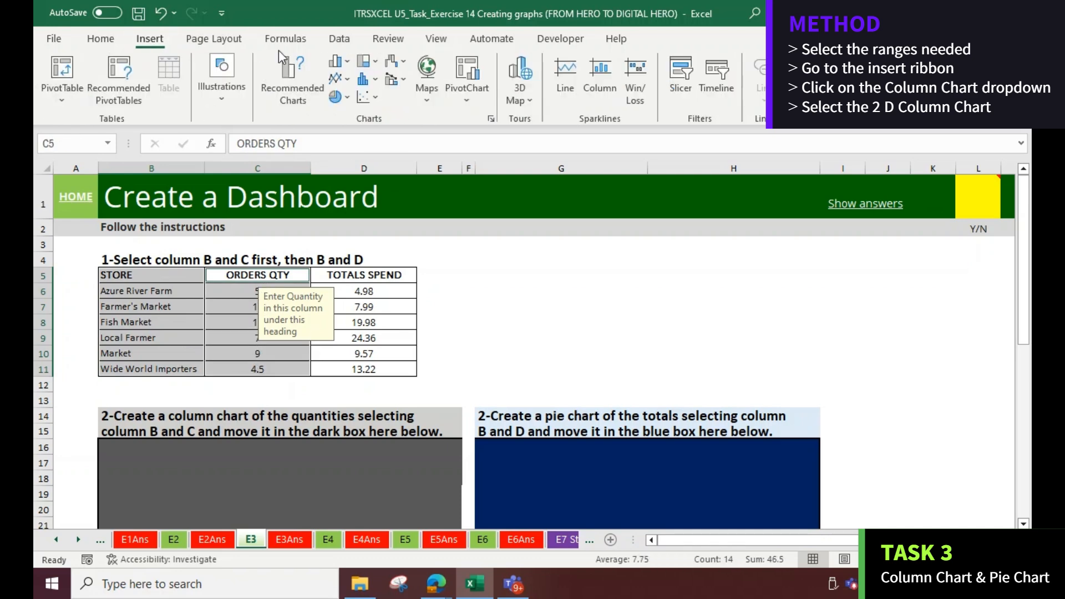
{"action": "left_click", "coordinate": [349, 63]}
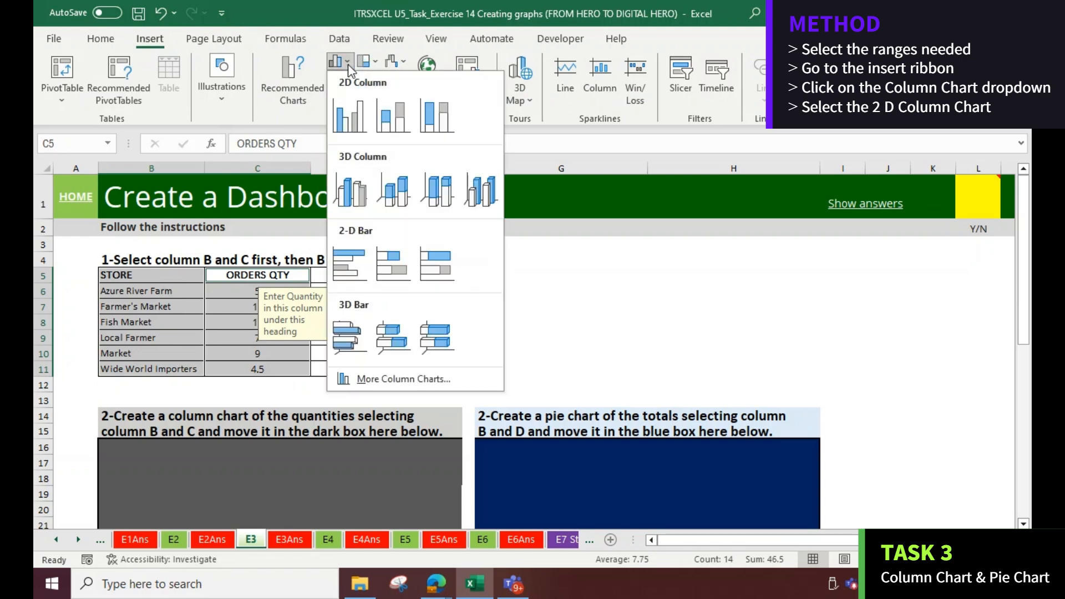
{"action": "left_click", "coordinate": [349, 121]}
{"action": "scroll", "coordinate": [319, 231], "scroll_direction": "down", "scroll_amount": 2}
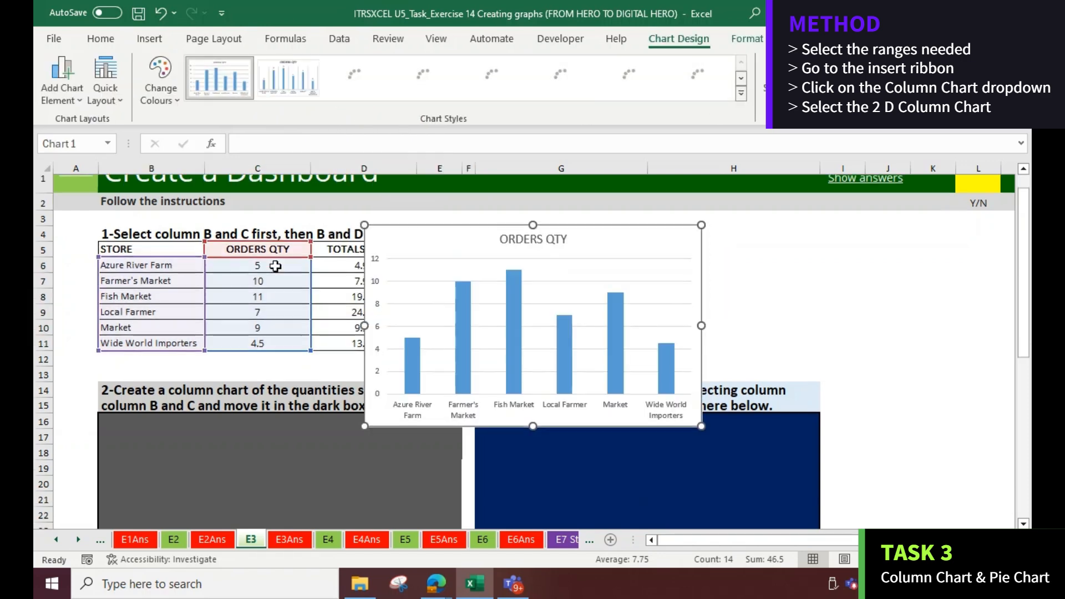
Move the ORDERS QTY column chart into the dark box and resize it to fit
{"action": "scroll", "coordinate": [319, 231], "scroll_direction": "up", "scroll_amount": 2}
{"action": "left_click_drag", "start_coordinate": [409, 244], "coordinate": [177, 413]}
{"action": "scroll", "coordinate": [330, 391], "scroll_direction": "down", "scroll_amount": 3}
{"action": "scroll", "coordinate": [330, 391], "scroll_direction": "down", "scroll_amount": 2}
{"action": "left_click_drag", "start_coordinate": [271, 391], "coordinate": [266, 429]}
{"action": "left_click_drag", "start_coordinate": [444, 310], "coordinate": [452, 309]}
{"action": "scroll", "coordinate": [442, 294], "scroll_direction": "up", "scroll_amount": 5}
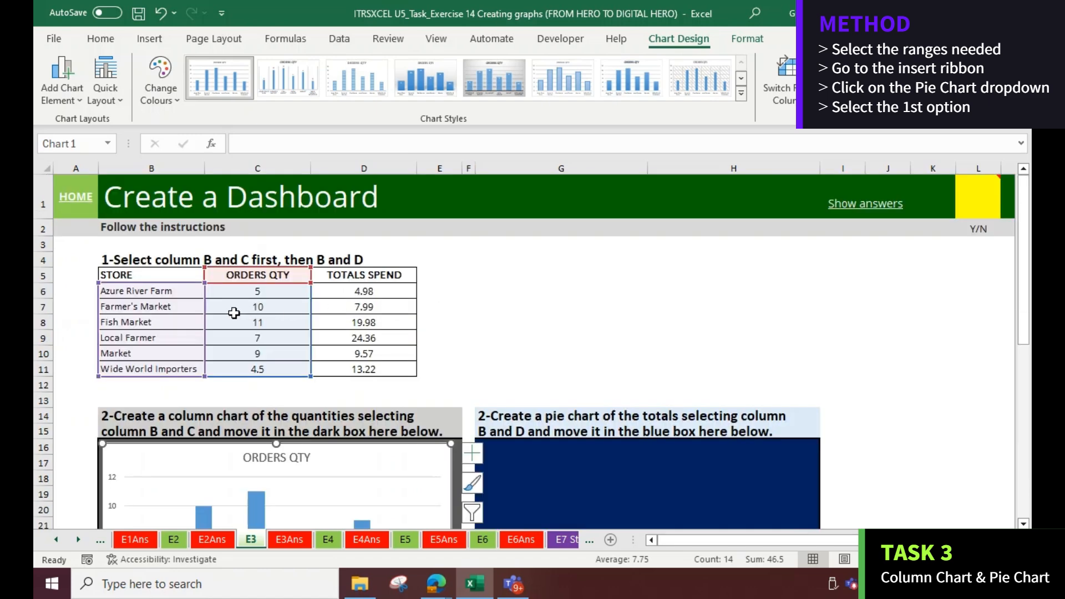
Insert a 2-D pie chart of the store names and TOTALS SPEND columns
{"action": "left_click_drag", "start_coordinate": [158, 274], "coordinate": [149, 368]}
{"action": "left_click_drag", "start_coordinate": [378, 275], "coordinate": [356, 367], "text": "ctrl"}
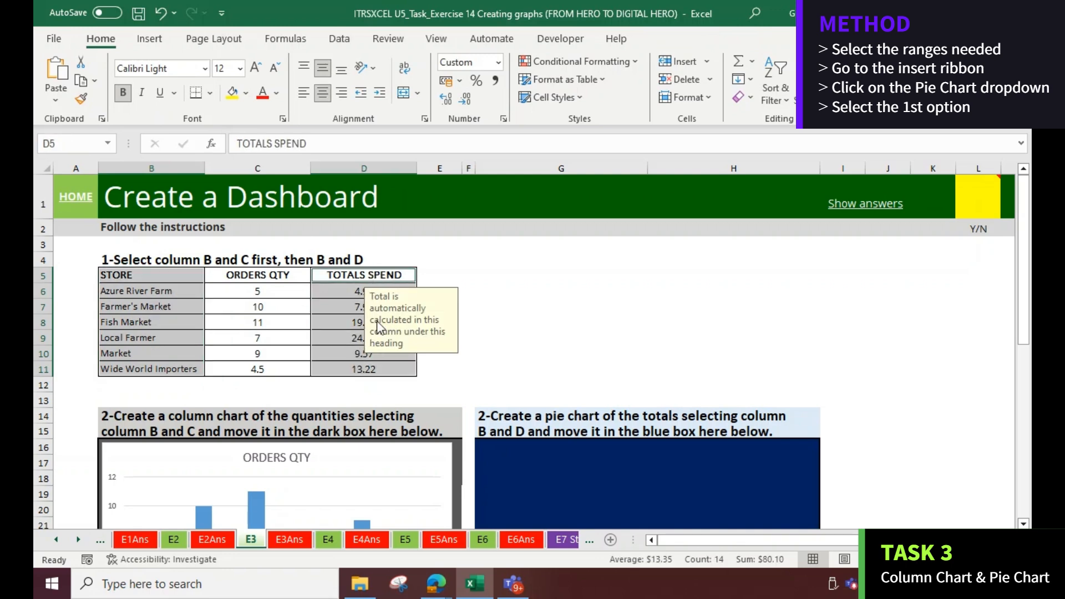
{"action": "left_click", "coordinate": [150, 38]}
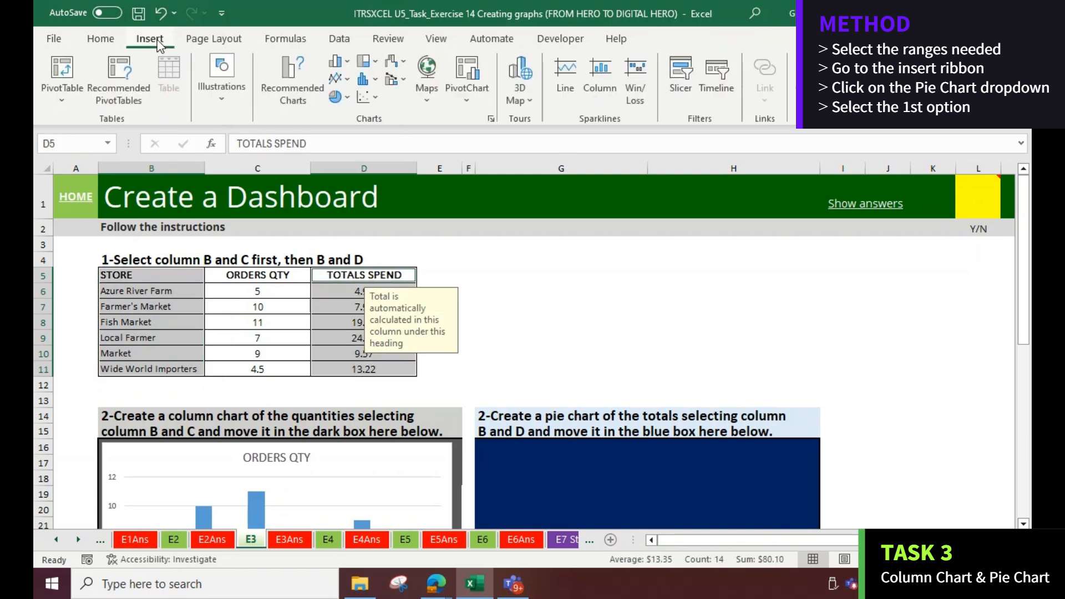
{"action": "left_click", "coordinate": [347, 98]}
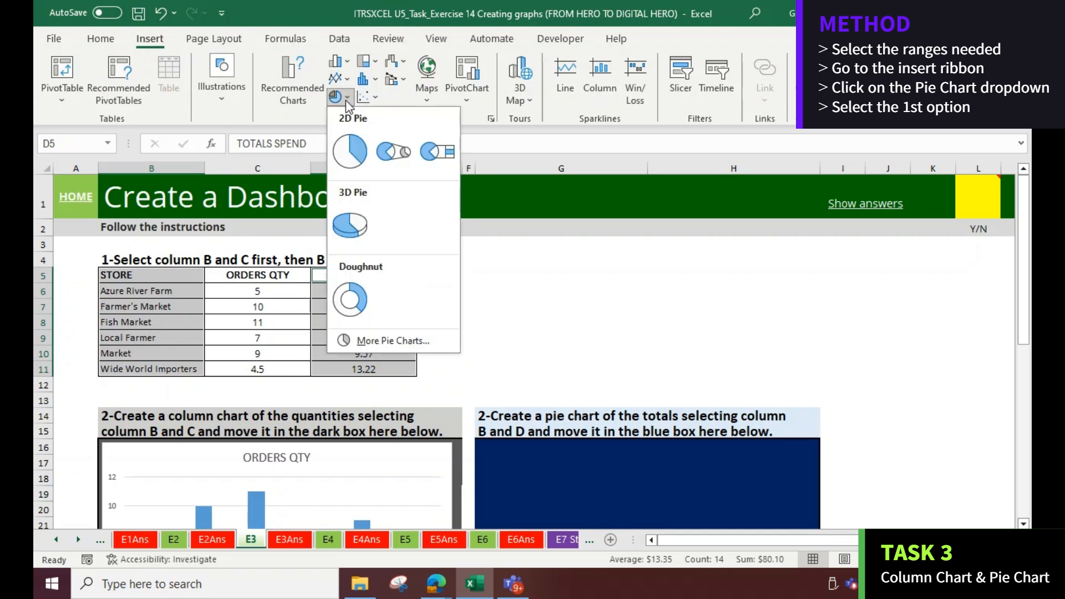
{"action": "left_click", "coordinate": [349, 154]}
Move the TOTALS SPEND pie chart into the blue box and resize it to fit
{"action": "left_click_drag", "start_coordinate": [450, 238], "coordinate": [557, 411]}
{"action": "scroll", "coordinate": [556, 411], "scroll_direction": "down", "scroll_amount": 4}
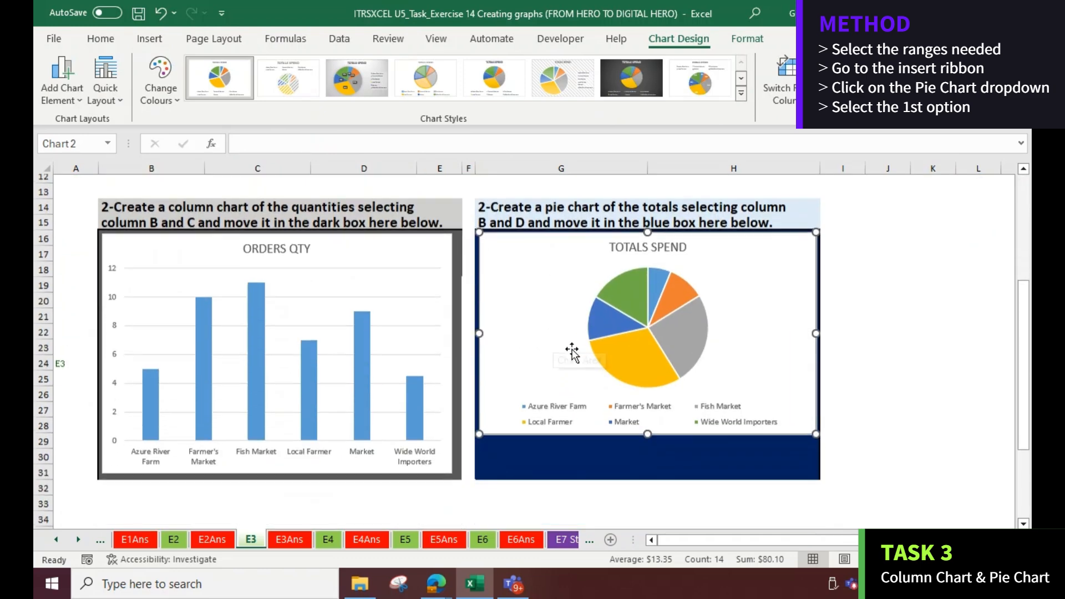
{"action": "left_click_drag", "start_coordinate": [645, 438], "coordinate": [637, 476]}
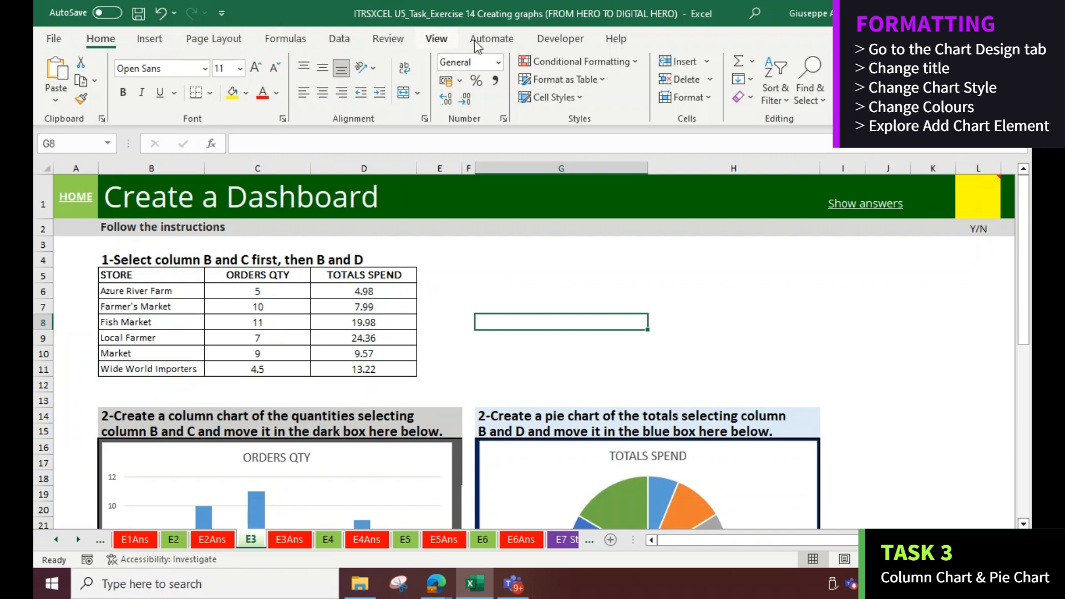
{"action": "left_click", "coordinate": [326, 467]}
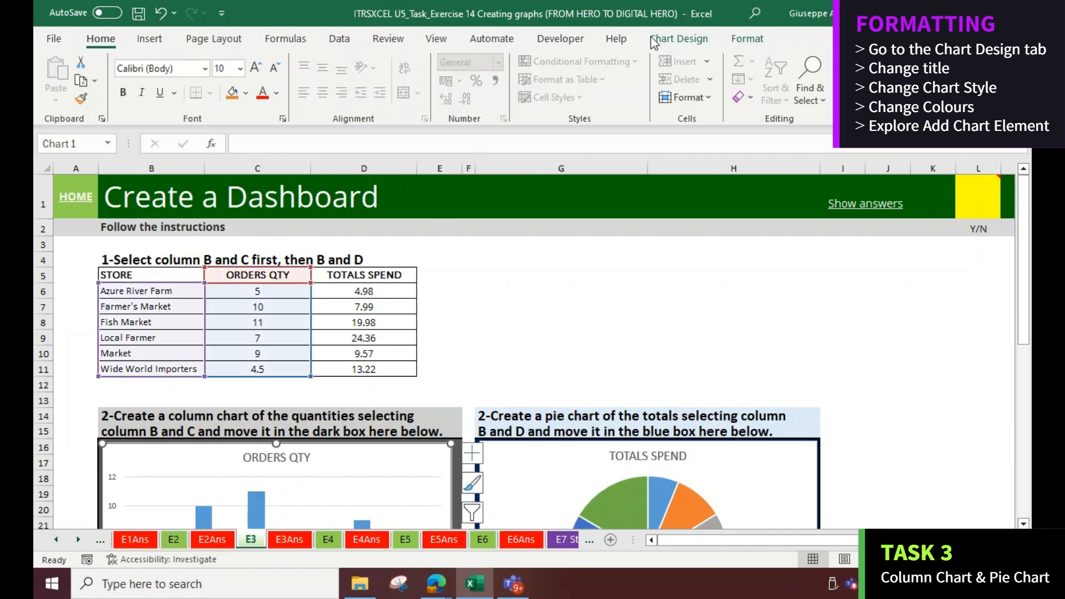
{"action": "left_click", "coordinate": [649, 40]}
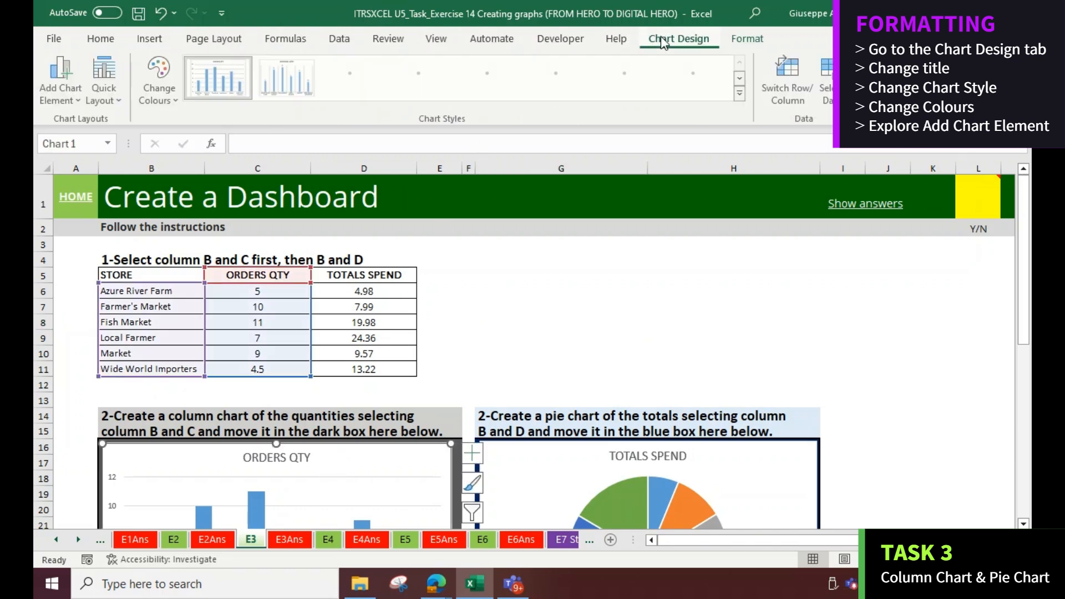
{"action": "left_click", "coordinate": [156, 75]}
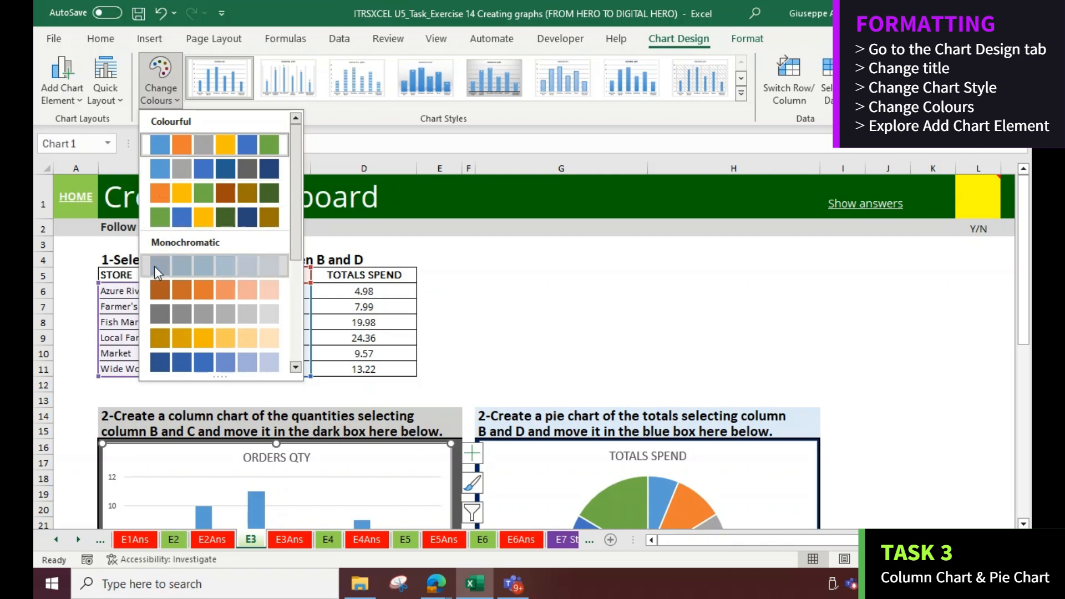
{"action": "key", "text": "Escape"}
Apply the monochromatic blue colour palette to the TOTALS SPEND pie chart
{"action": "left_click", "coordinate": [580, 468]}
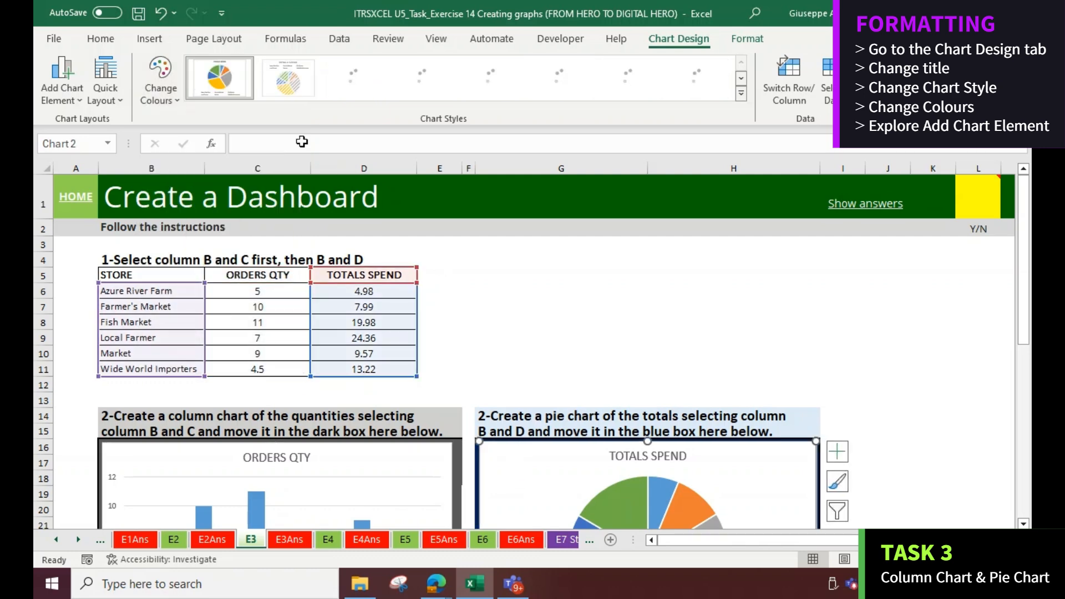
{"action": "left_click", "coordinate": [162, 92]}
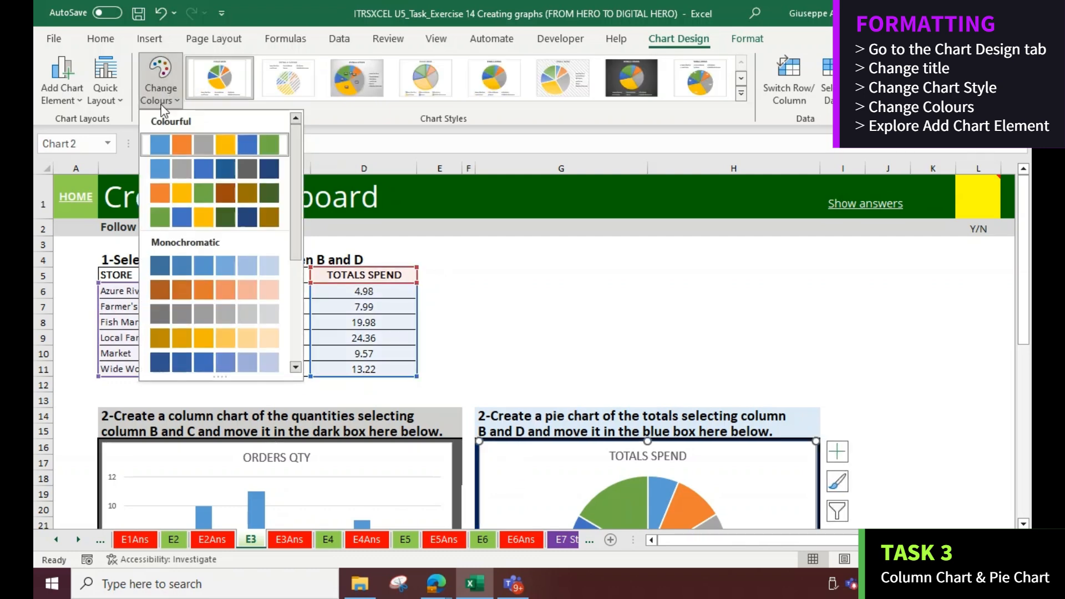
{"action": "left_click", "coordinate": [179, 255]}
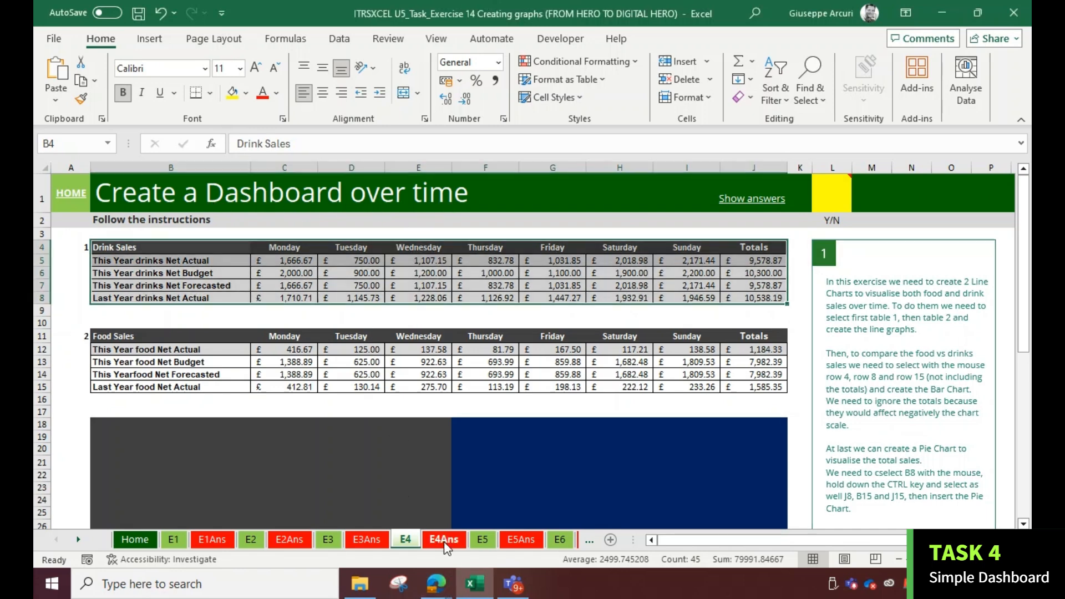
Open the E4Ans sheet and examine the dashboard answer charts
{"action": "left_click", "coordinate": [441, 538]}
{"action": "scroll", "coordinate": [365, 317], "scroll_direction": "down", "scroll_amount": 3}
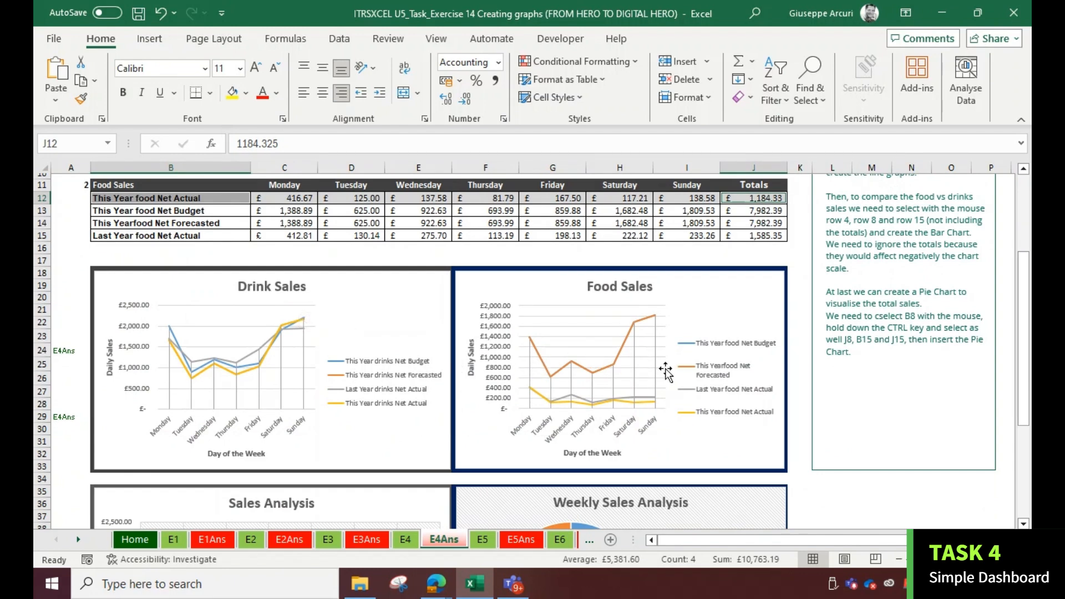
{"action": "scroll", "coordinate": [392, 388], "scroll_direction": "down", "scroll_amount": 5}
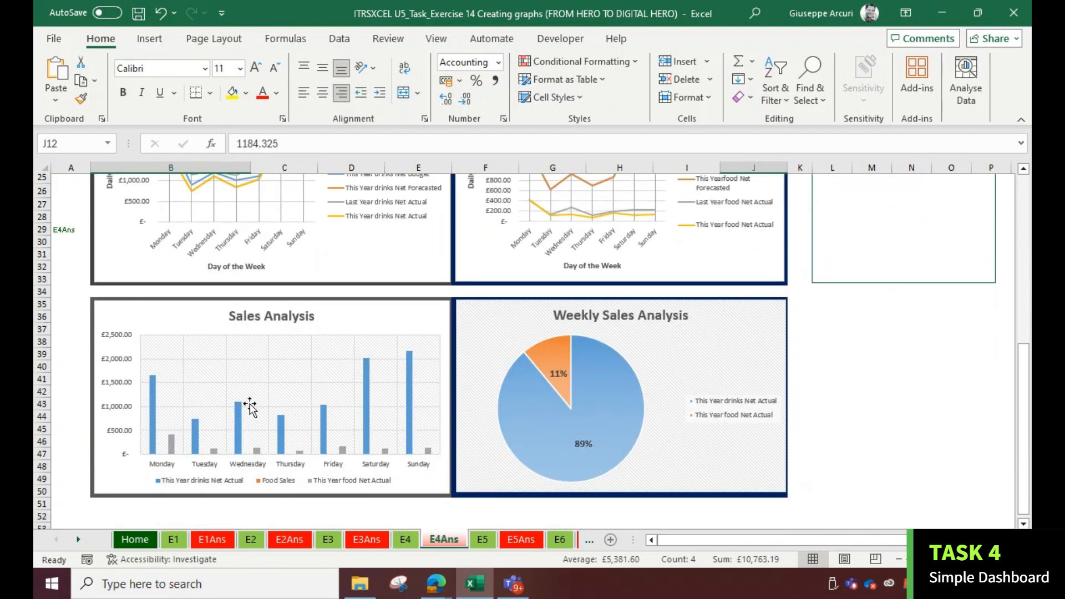
{"action": "scroll", "coordinate": [443, 388], "scroll_direction": "up", "scroll_amount": 8}
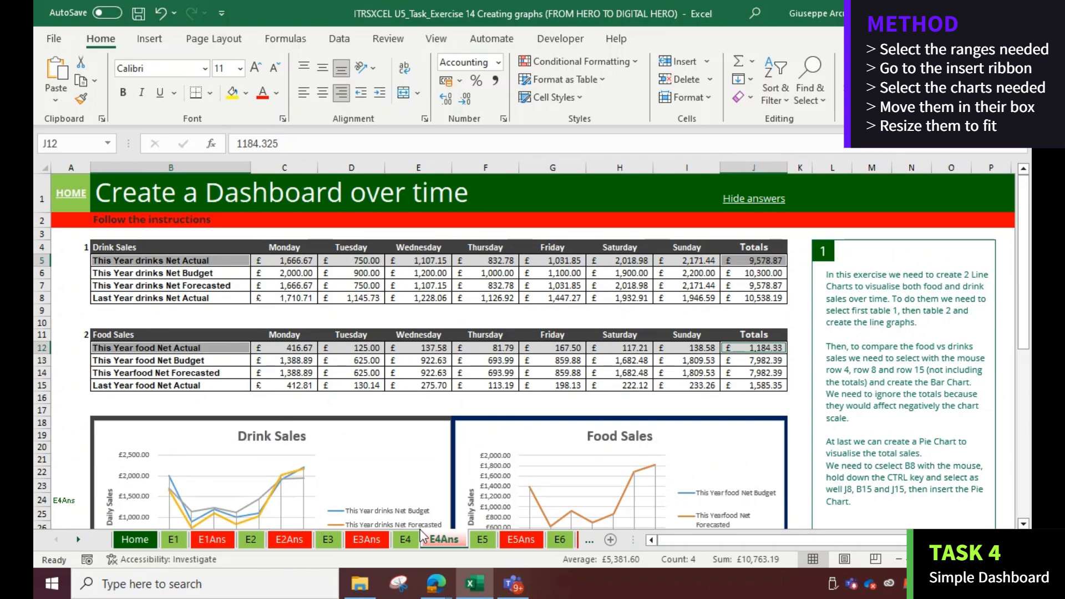
On the E4 sheet, insert a 2-D line chart of the Drink Sales table excluding the Totals column
{"action": "left_click", "coordinate": [405, 540]}
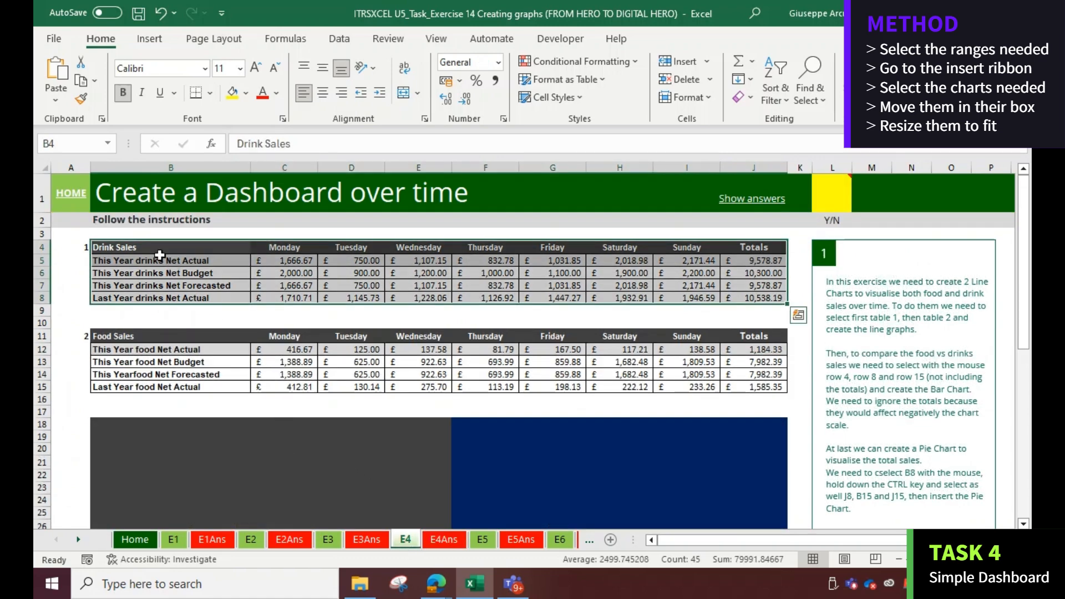
{"action": "left_click", "coordinate": [161, 255]}
{"action": "left_click_drag", "start_coordinate": [156, 248], "coordinate": [684, 288]}
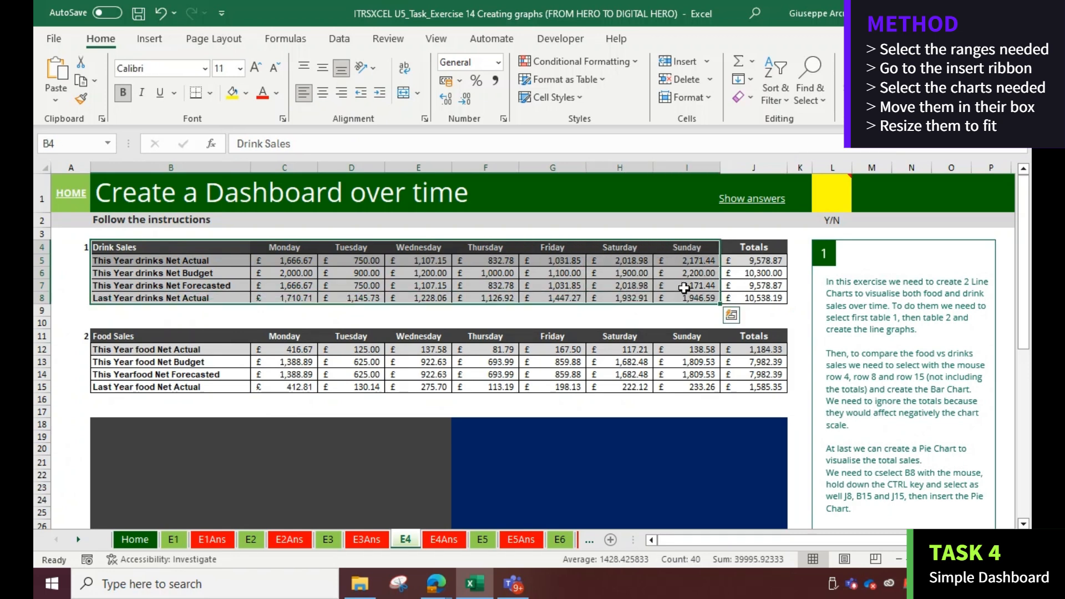
{"action": "left_click", "coordinate": [147, 38]}
{"action": "left_click", "coordinate": [345, 79]}
{"action": "left_click", "coordinate": [353, 134]}
Move the drink sales line chart into the dark box and widen it to fit
{"action": "left_click_drag", "start_coordinate": [426, 269], "coordinate": [140, 433]}
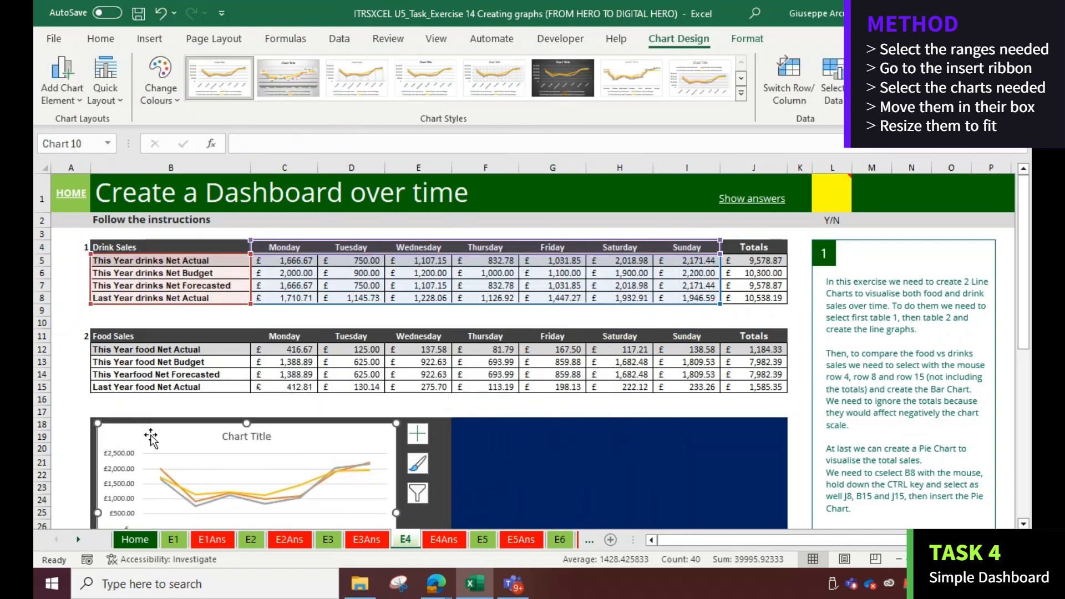
{"action": "scroll", "coordinate": [261, 411], "scroll_direction": "down", "scroll_amount": 5}
{"action": "left_click_drag", "start_coordinate": [395, 414], "coordinate": [444, 433]}
{"action": "scroll", "coordinate": [401, 394], "scroll_direction": "up", "scroll_amount": 5}
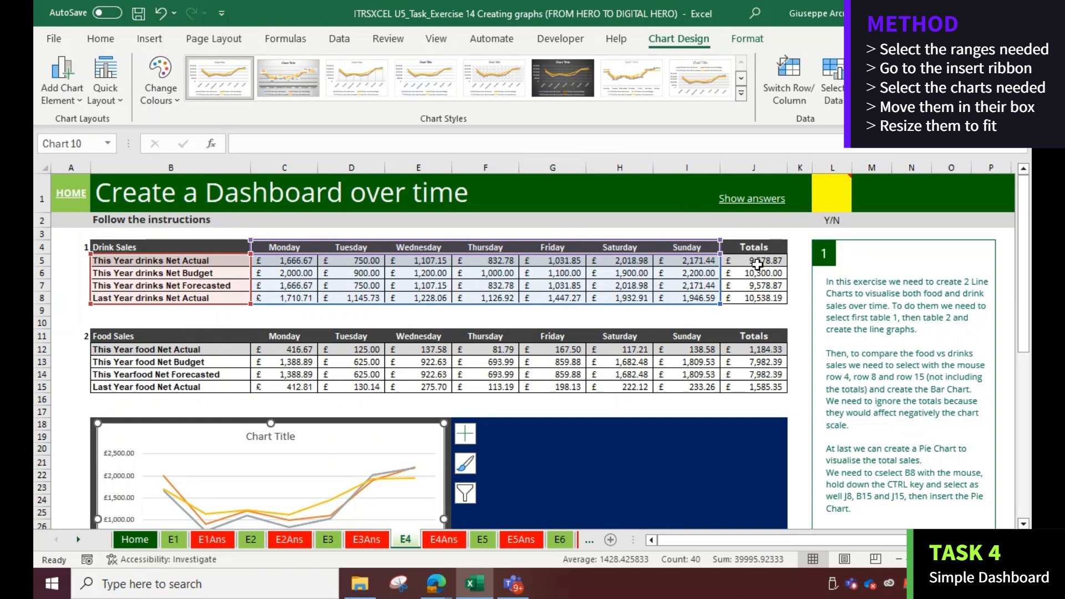
Insert a 2-D line chart of the Food Sales table excluding the Totals column
{"action": "left_click_drag", "start_coordinate": [150, 336], "coordinate": [668, 392]}
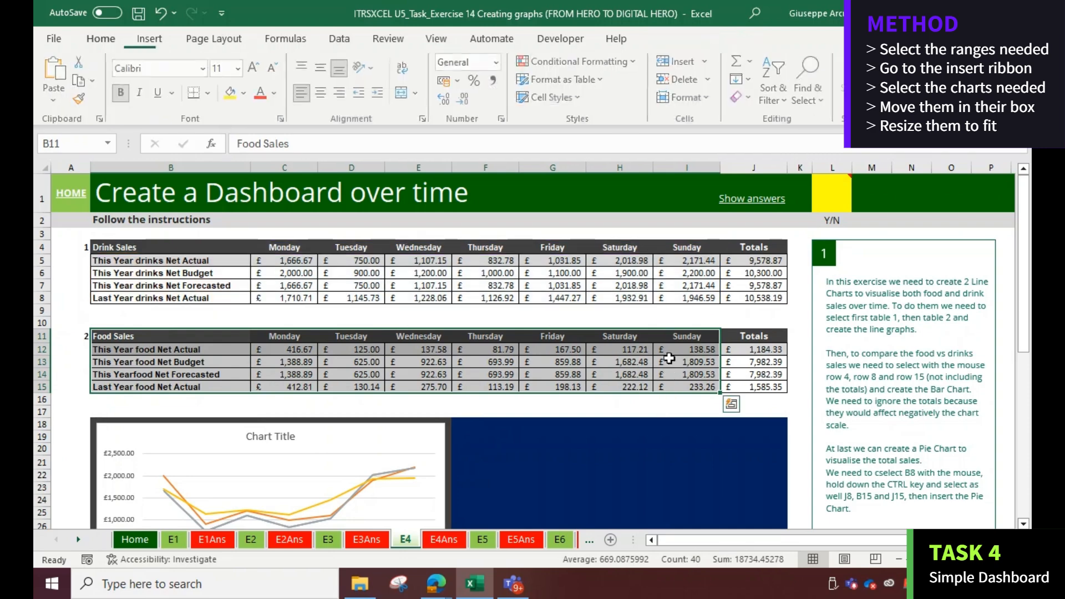
{"action": "left_click", "coordinate": [162, 44]}
{"action": "left_click", "coordinate": [336, 79]}
{"action": "left_click", "coordinate": [352, 139]}
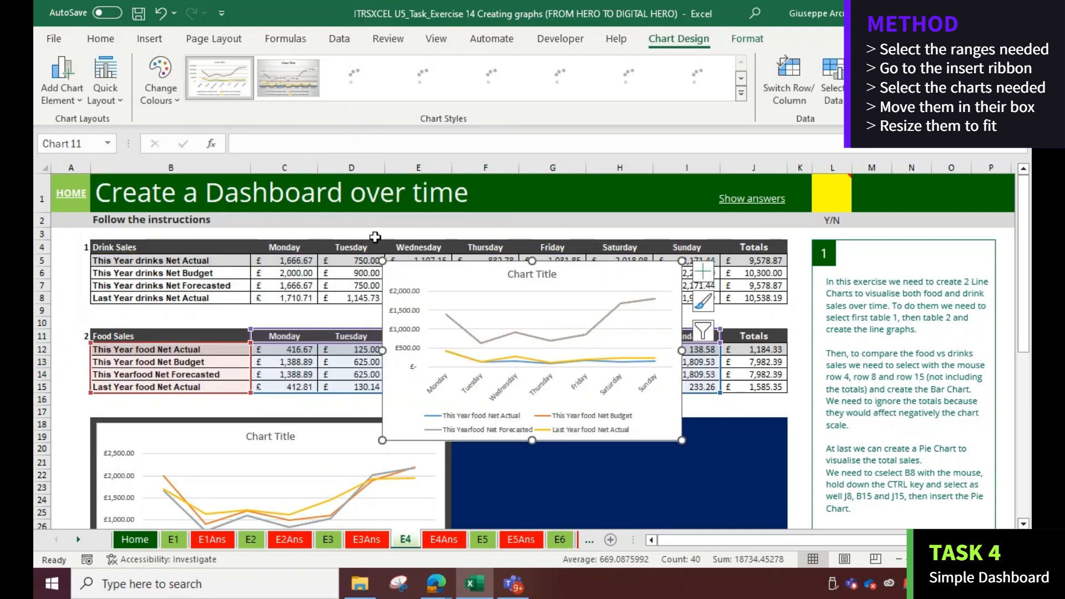
Move the food sales line chart into the blue box and resize it to fit
{"action": "scroll", "coordinate": [406, 200], "scroll_direction": "down", "scroll_amount": 2}
{"action": "left_click_drag", "start_coordinate": [407, 201], "coordinate": [485, 354]}
{"action": "scroll", "coordinate": [610, 289], "scroll_direction": "down", "scroll_amount": 6}
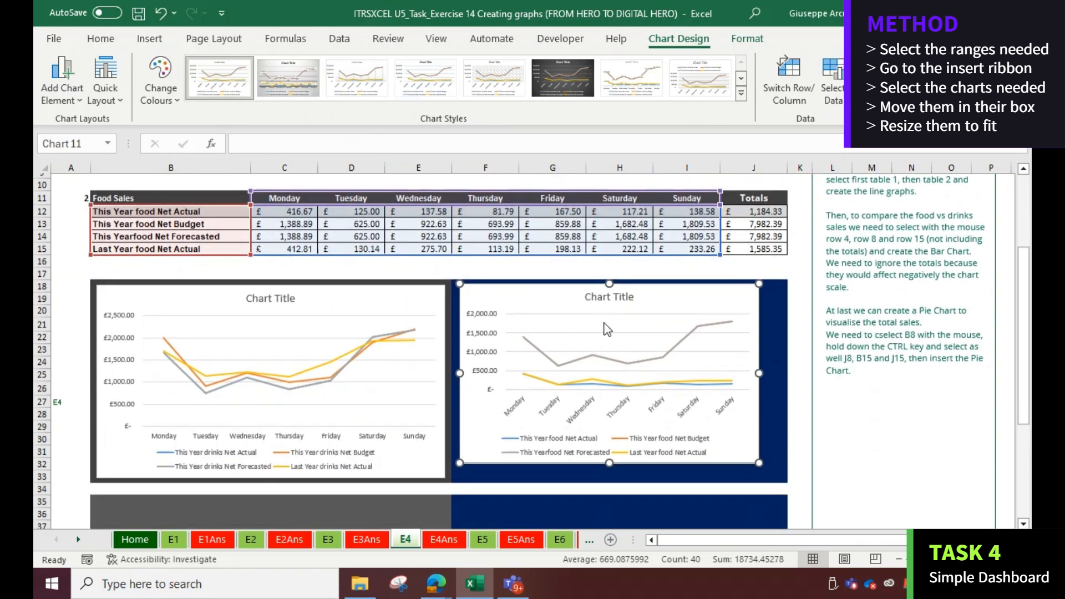
{"action": "left_click_drag", "start_coordinate": [758, 305], "coordinate": [773, 316]}
{"action": "scroll", "coordinate": [225, 243], "scroll_direction": "up", "scroll_amount": 1}
{"action": "scroll", "coordinate": [226, 242], "scroll_direction": "up", "scroll_amount": 7}
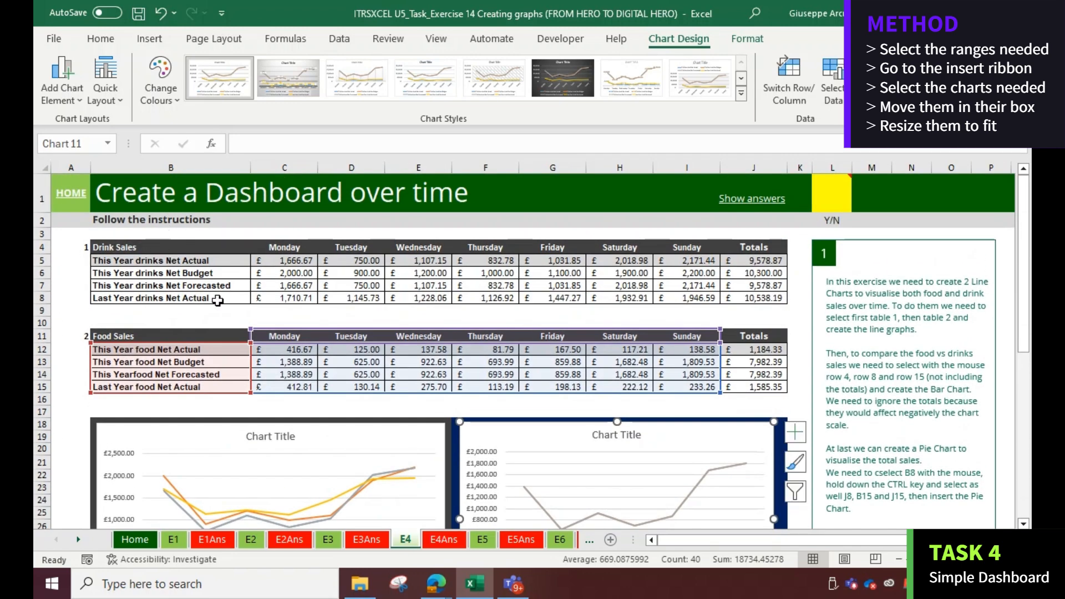
Select the drinks and food header rows with their first Net Actual rows (excluding totals) and insert a 2-D clustered column chart
{"action": "left_click_drag", "start_coordinate": [114, 247], "coordinate": [661, 269]}
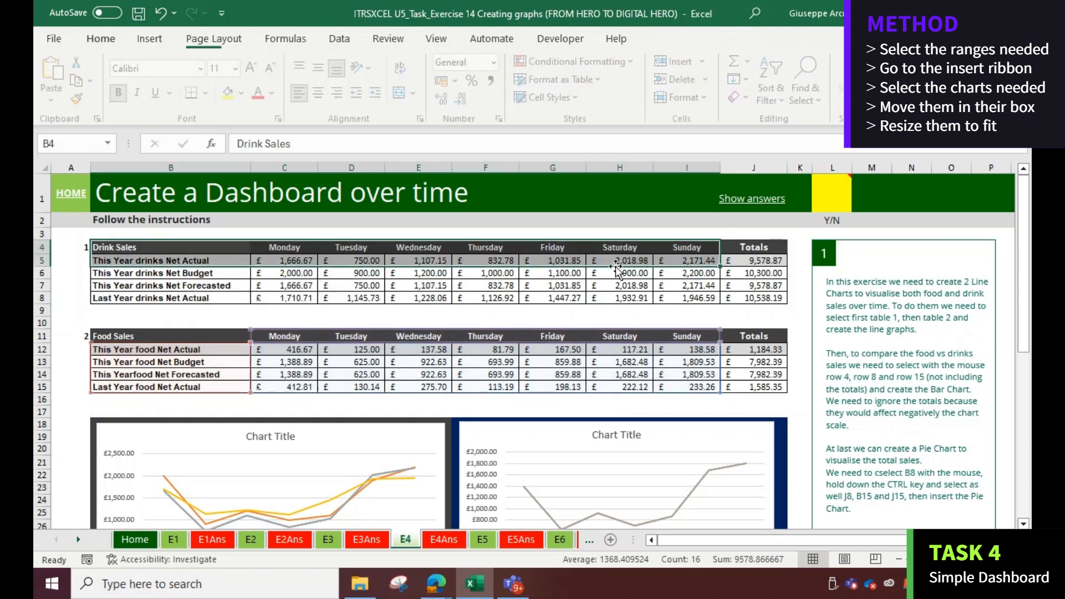
{"action": "left_click_drag", "start_coordinate": [173, 335], "coordinate": [691, 349]}
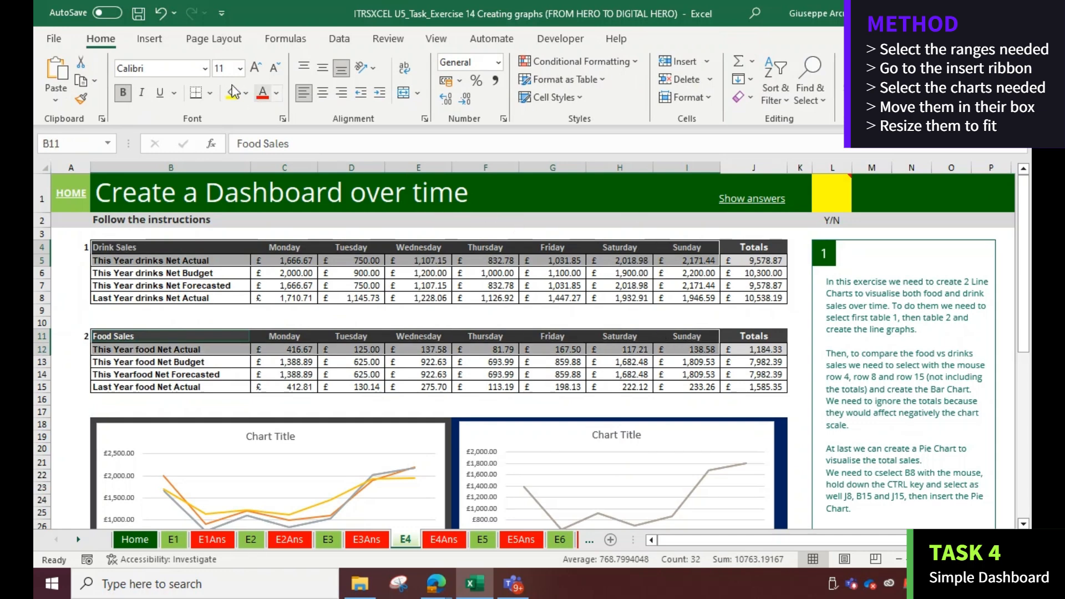
{"action": "left_click", "coordinate": [154, 44]}
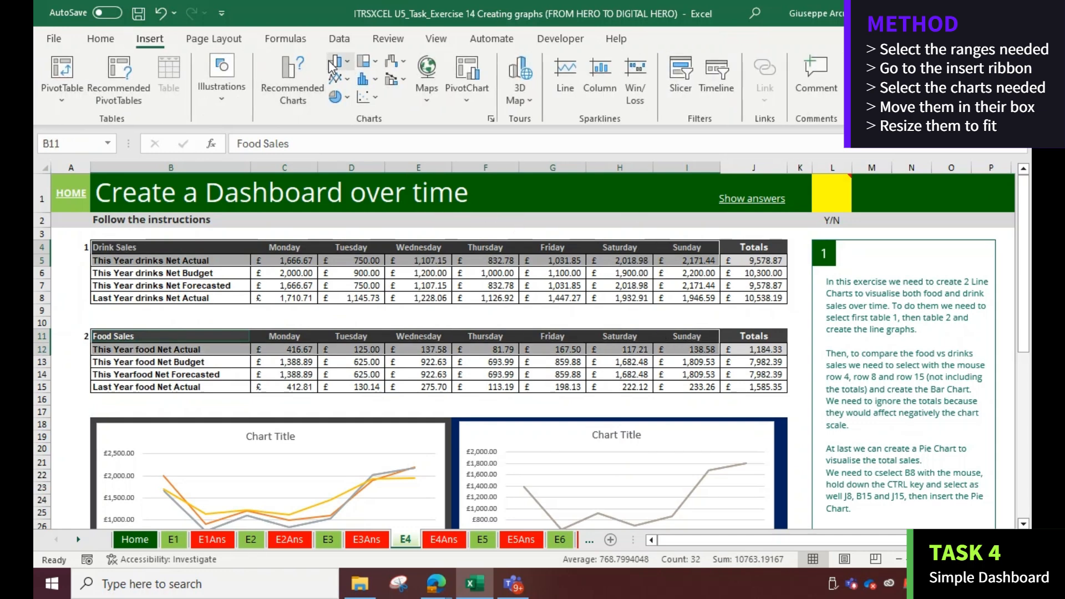
{"action": "left_click", "coordinate": [347, 66]}
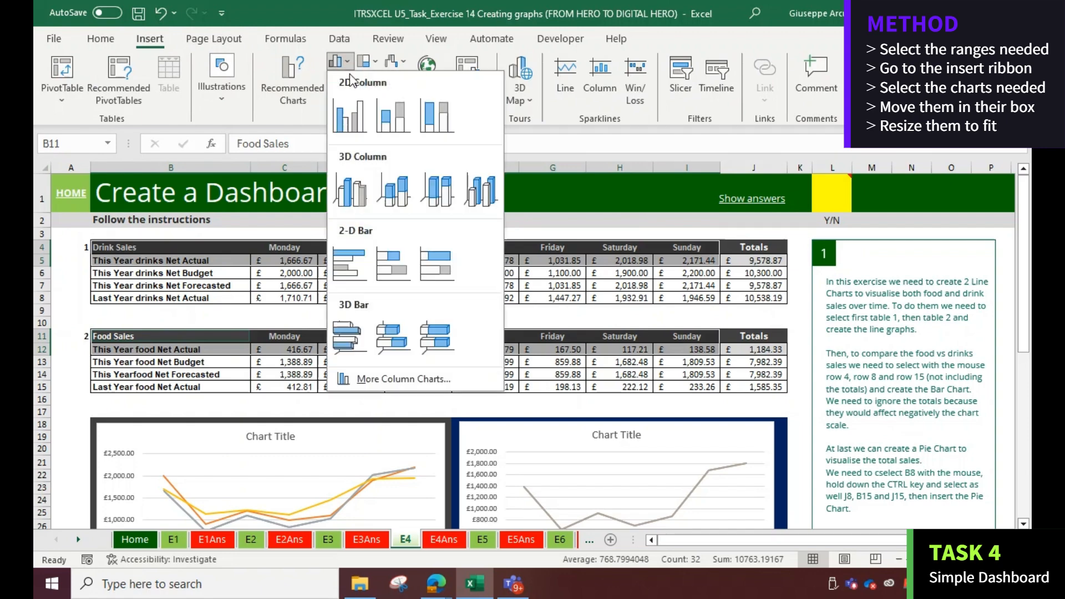
{"action": "left_click", "coordinate": [350, 121]}
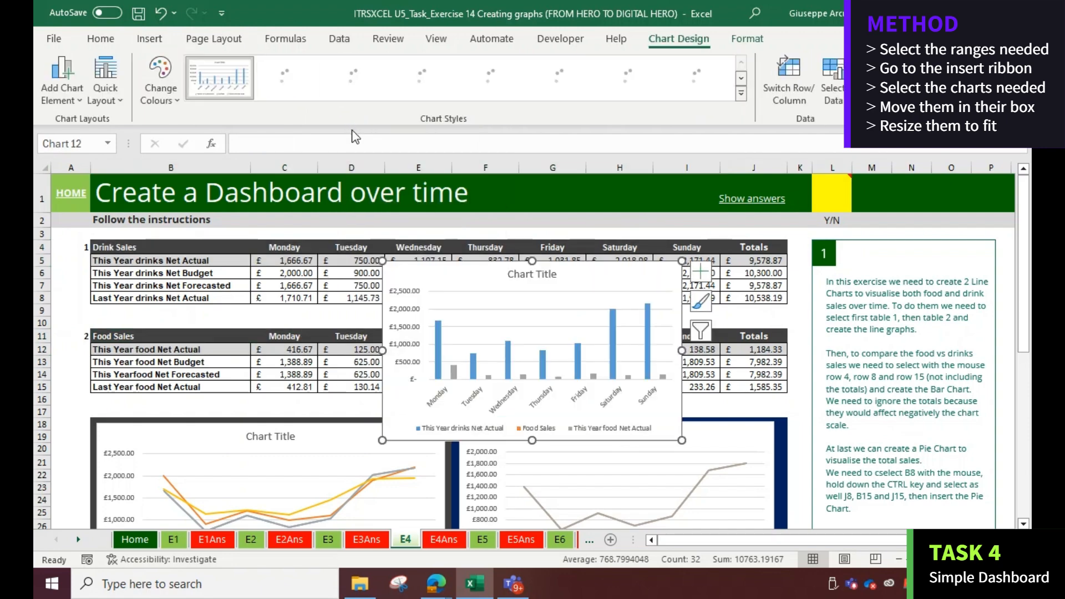
Move the column chart into the grey box below the line charts and resize it to fit
{"action": "left_click_drag", "start_coordinate": [388, 215], "coordinate": [278, 289]}
{"action": "left_click_drag", "start_coordinate": [276, 235], "coordinate": [136, 426]}
{"action": "scroll", "coordinate": [240, 424], "scroll_direction": "down", "scroll_amount": 4}
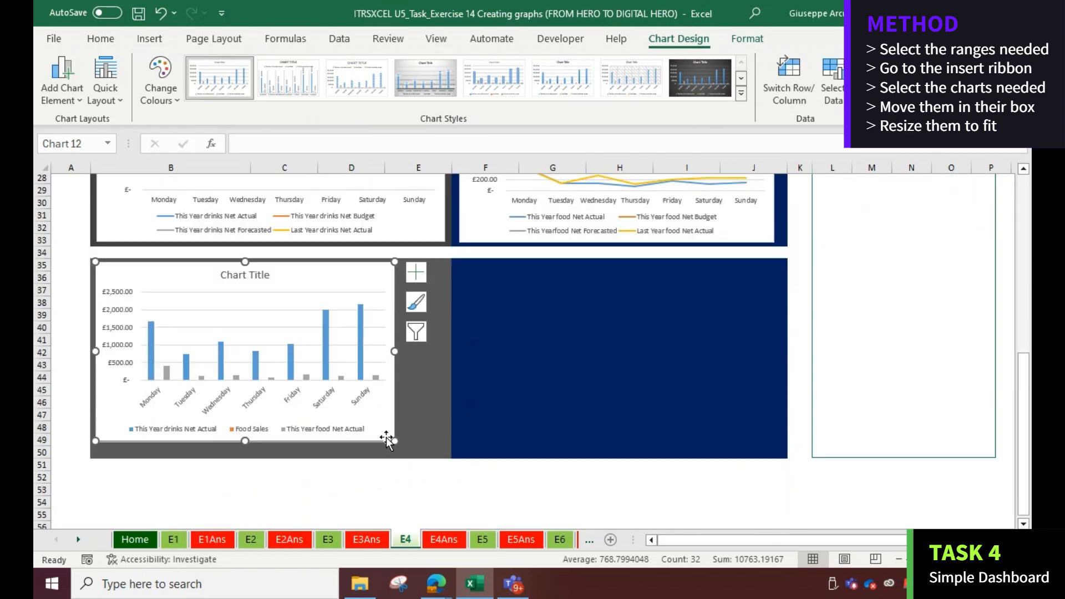
{"action": "left_click_drag", "start_coordinate": [389, 443], "coordinate": [443, 453]}
{"action": "scroll", "coordinate": [471, 364], "scroll_direction": "up", "scroll_amount": 3}
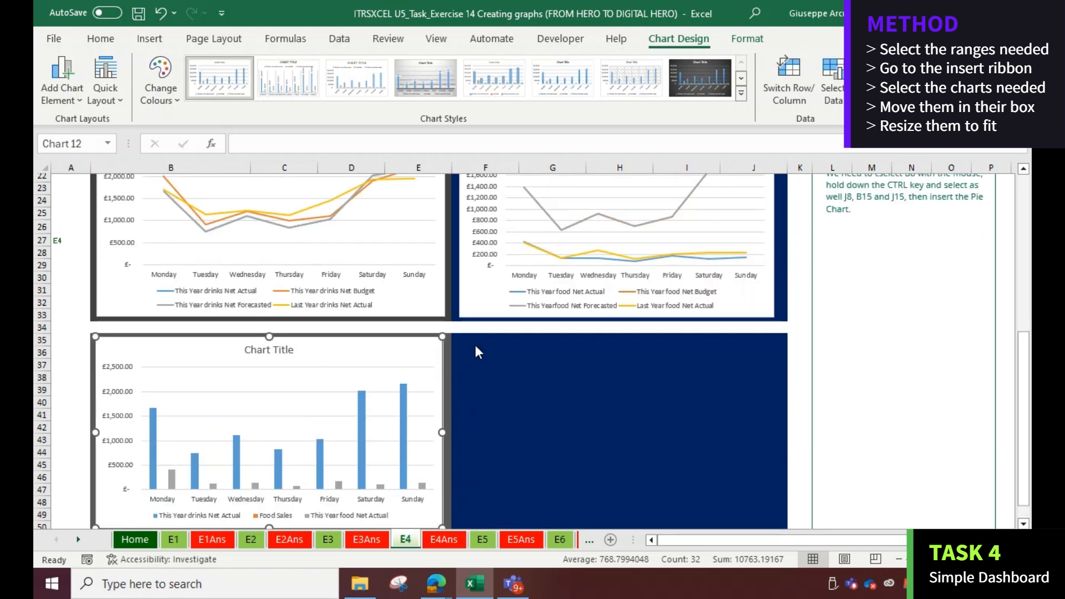
{"action": "scroll", "coordinate": [429, 211], "scroll_direction": "up", "scroll_amount": 6}
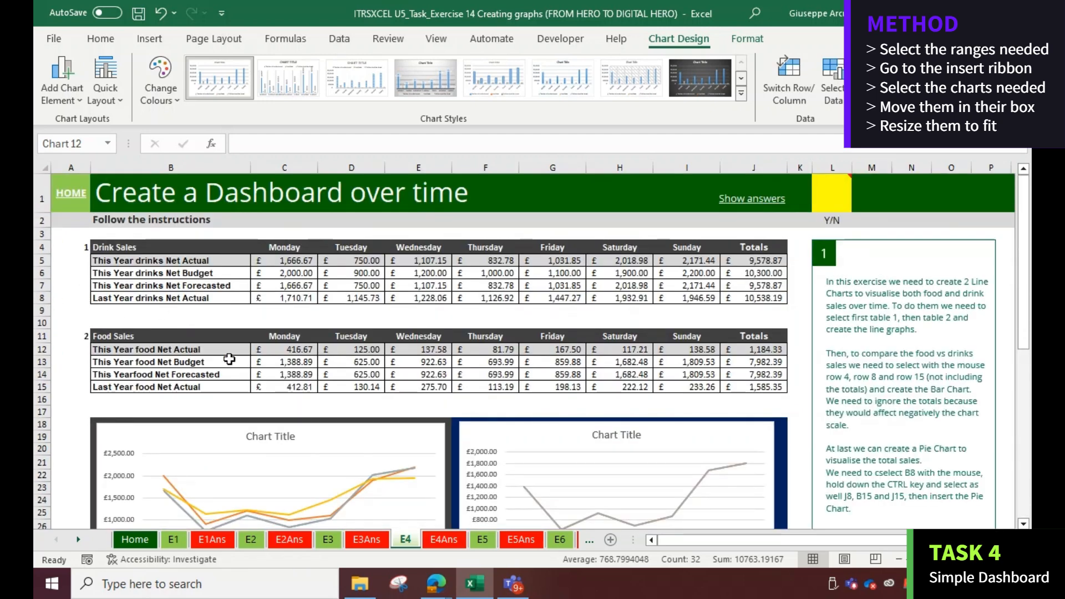
Select the This Year drinks and food Net Actual labels with their totals and insert a 2-D pie chart
{"action": "left_click", "coordinate": [148, 252]}
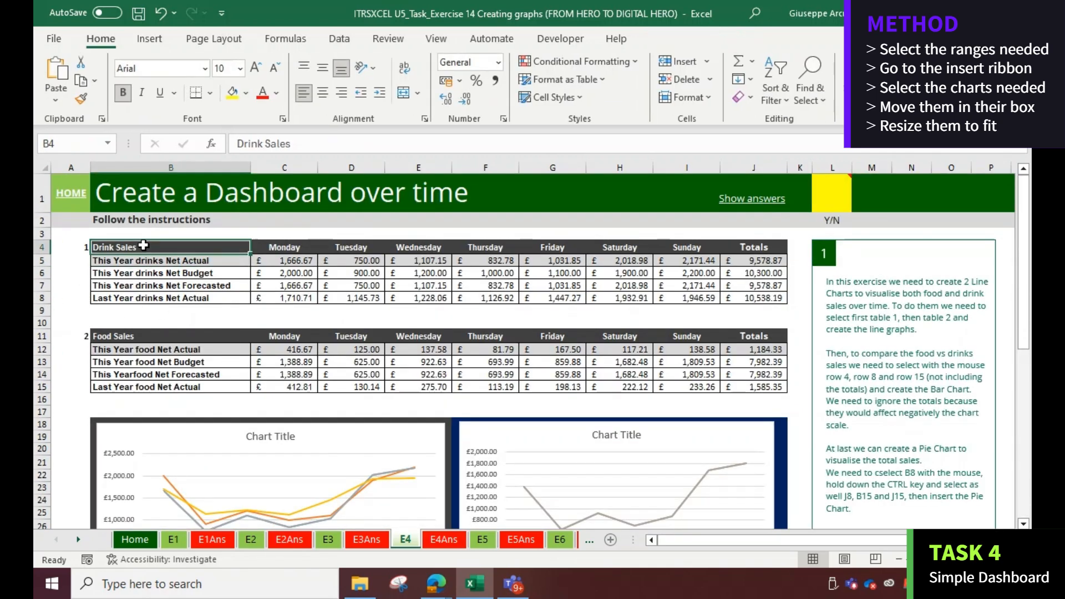
{"action": "left_click", "coordinate": [139, 338]}
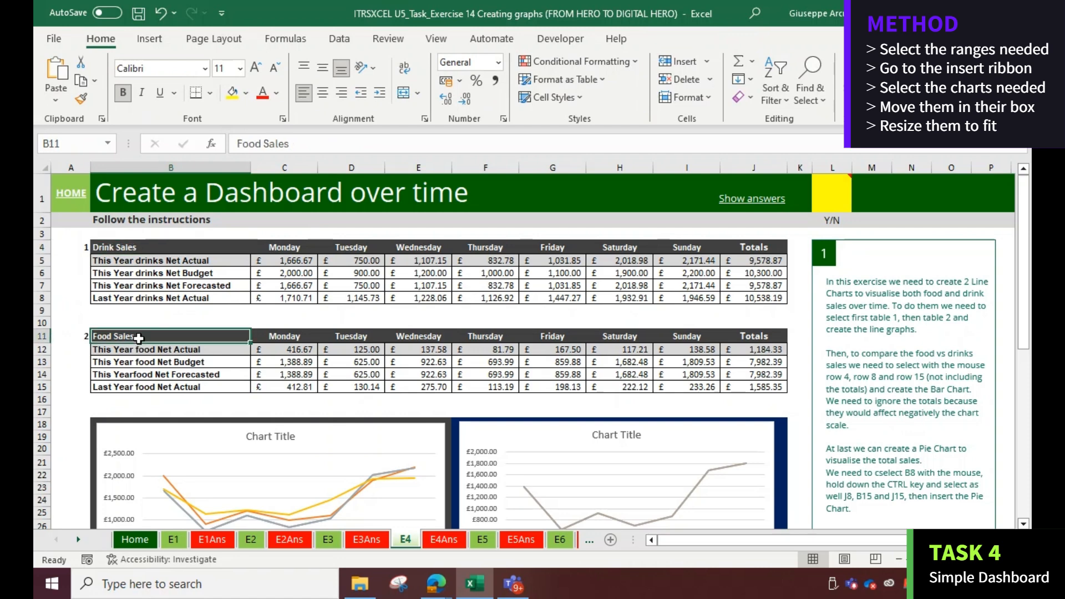
{"action": "left_click", "coordinate": [742, 261]}
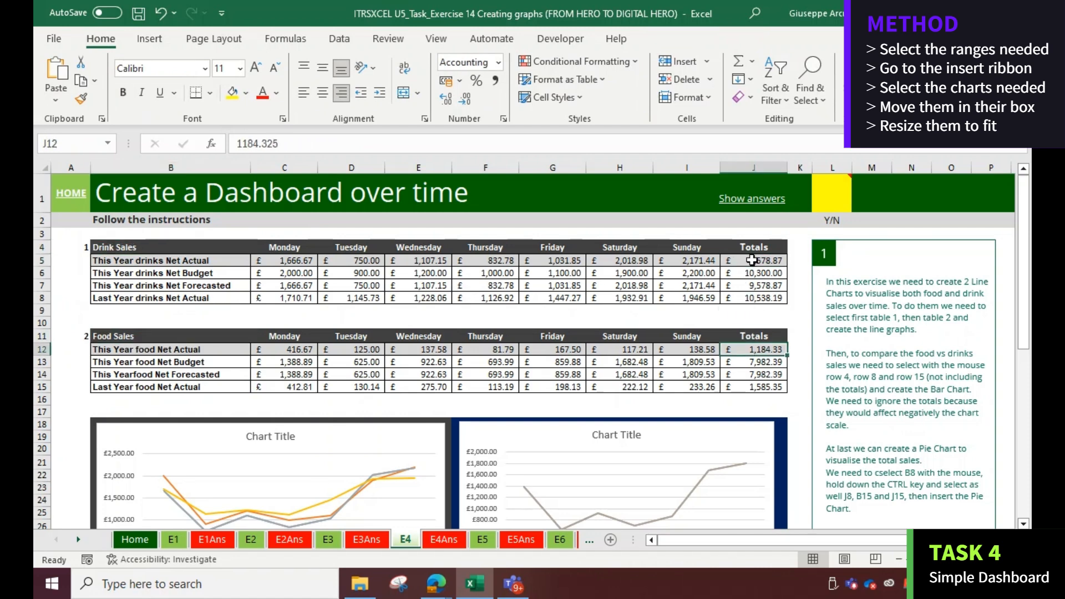
{"action": "left_click", "coordinate": [749, 349]}
{"action": "left_click", "coordinate": [157, 260]}
{"action": "left_click", "coordinate": [153, 350]}
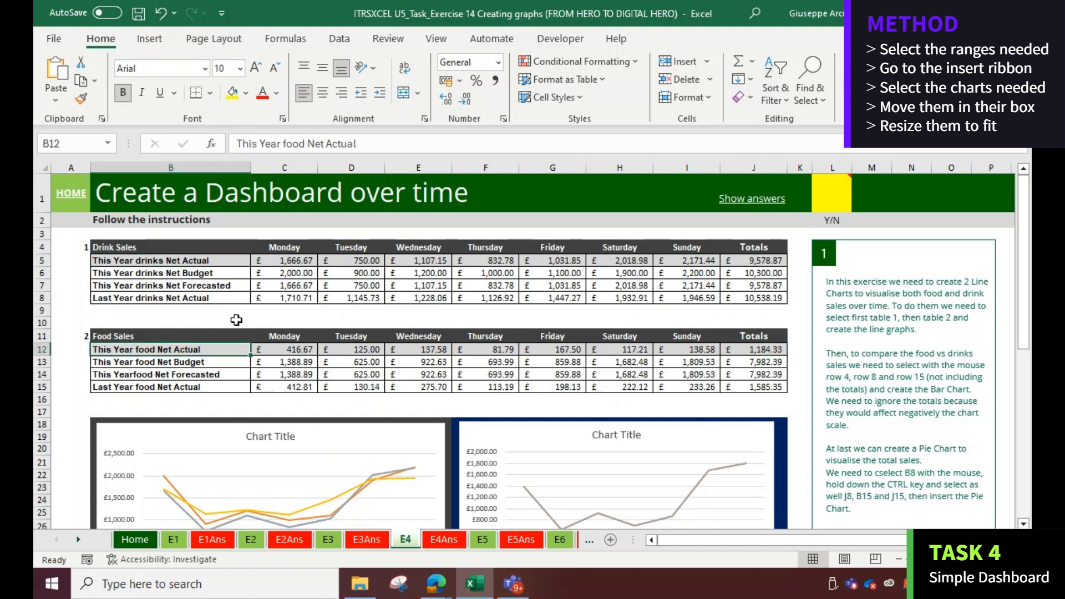
{"action": "left_click", "coordinate": [160, 260]}
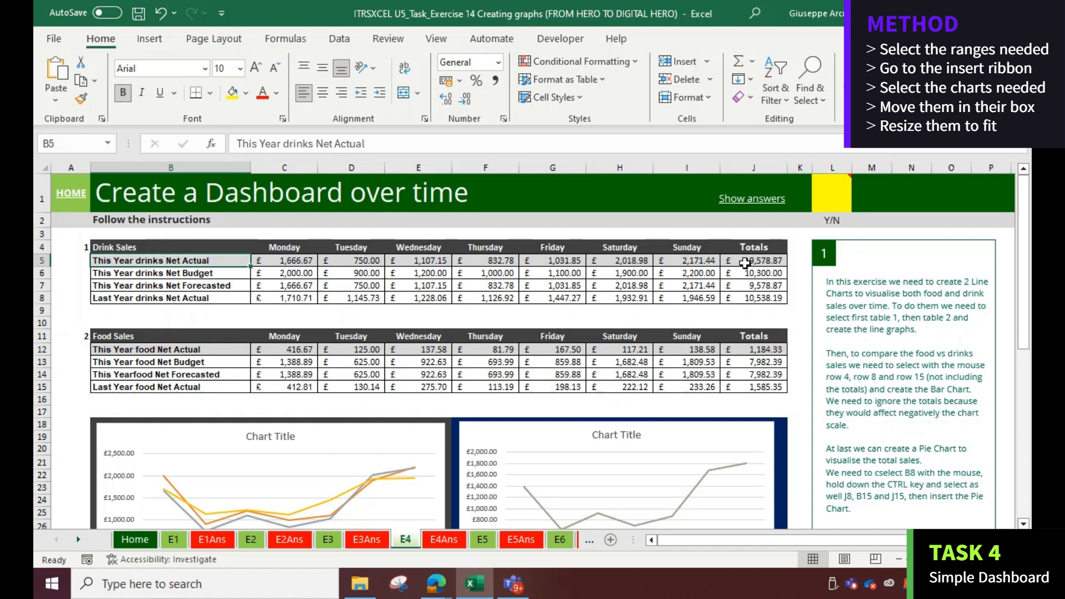
{"action": "left_click", "coordinate": [746, 261], "text": "ctrl"}
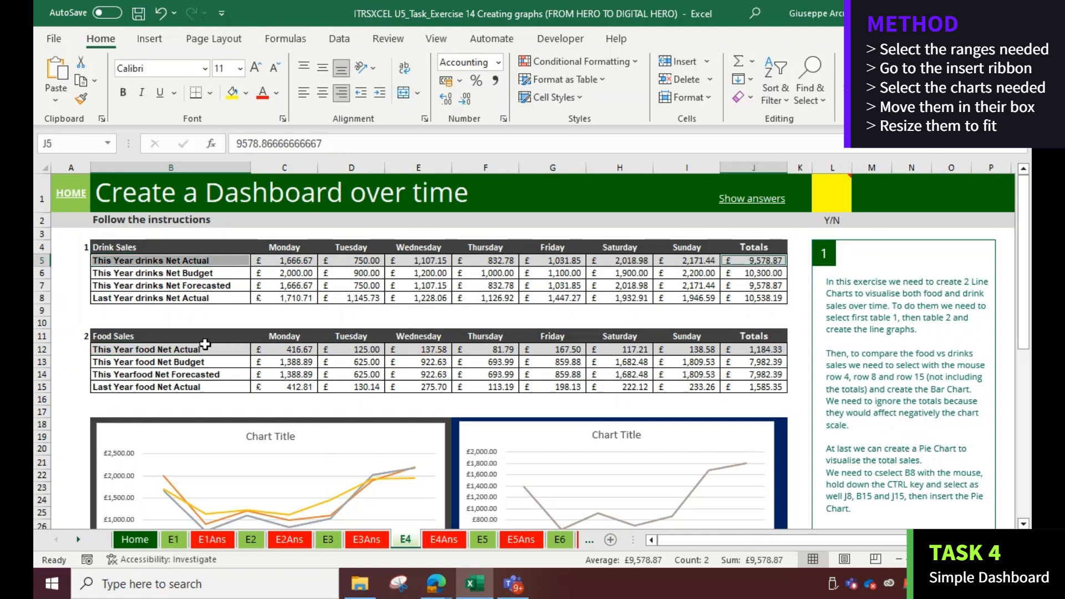
{"action": "left_click", "coordinate": [204, 349], "text": "ctrl"}
{"action": "left_click", "coordinate": [766, 349], "text": "ctrl"}
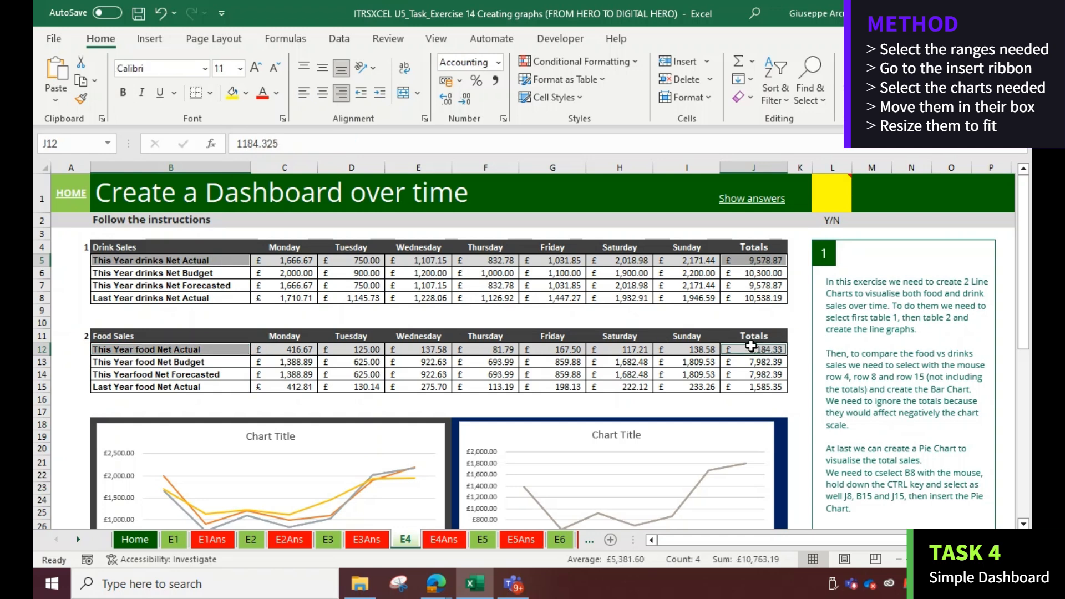
{"action": "left_click", "coordinate": [150, 38]}
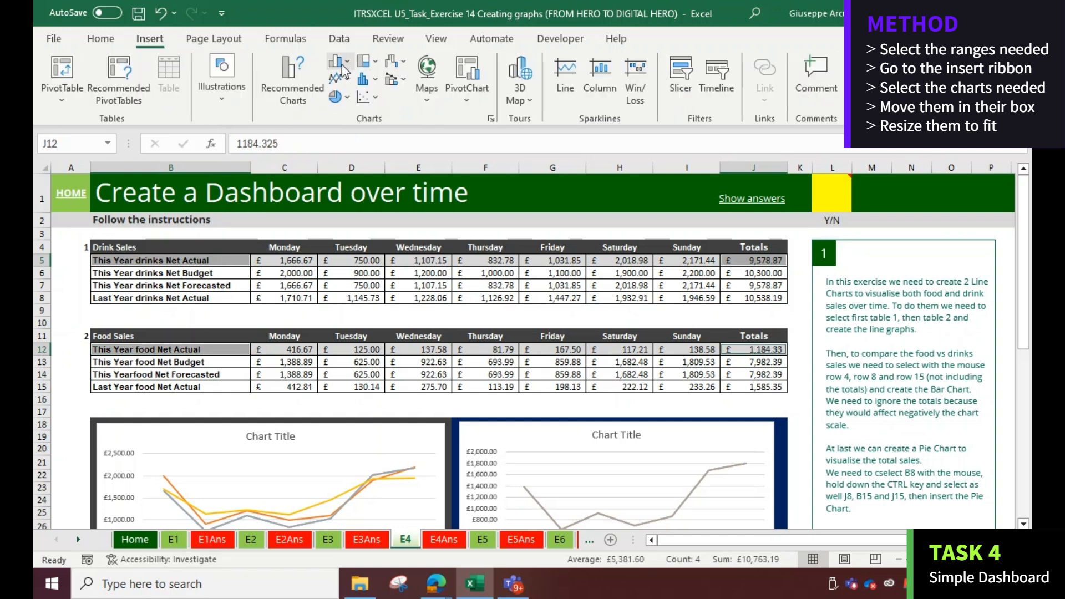
{"action": "left_click", "coordinate": [348, 97]}
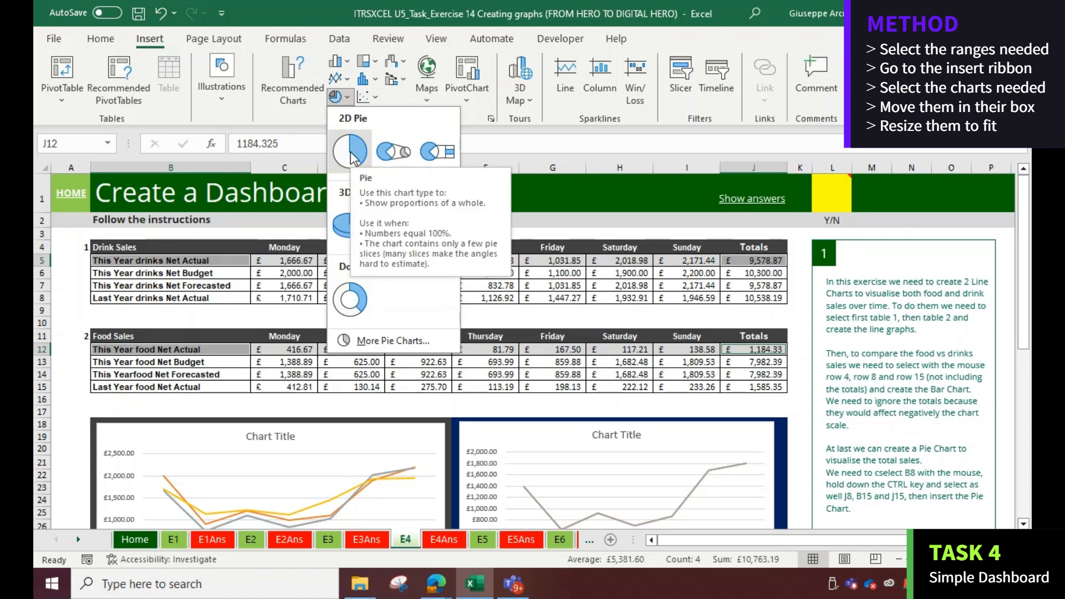
{"action": "left_click", "coordinate": [351, 155]}
Move the pie chart into the remaining blue box and resize it to fit
{"action": "scroll", "coordinate": [423, 265], "scroll_direction": "down", "scroll_amount": 3}
{"action": "left_click_drag", "start_coordinate": [423, 264], "coordinate": [439, 415]}
{"action": "scroll", "coordinate": [438, 414], "scroll_direction": "down", "scroll_amount": 4}
{"action": "left_click_drag", "start_coordinate": [428, 209], "coordinate": [492, 427]}
{"action": "scroll", "coordinate": [491, 427], "scroll_direction": "down", "scroll_amount": 1}
{"action": "scroll", "coordinate": [491, 427], "scroll_direction": "down", "scroll_amount": 3}
{"action": "left_click_drag", "start_coordinate": [756, 405], "coordinate": [777, 414]}
{"action": "scroll", "coordinate": [663, 369], "scroll_direction": "up", "scroll_amount": 3}
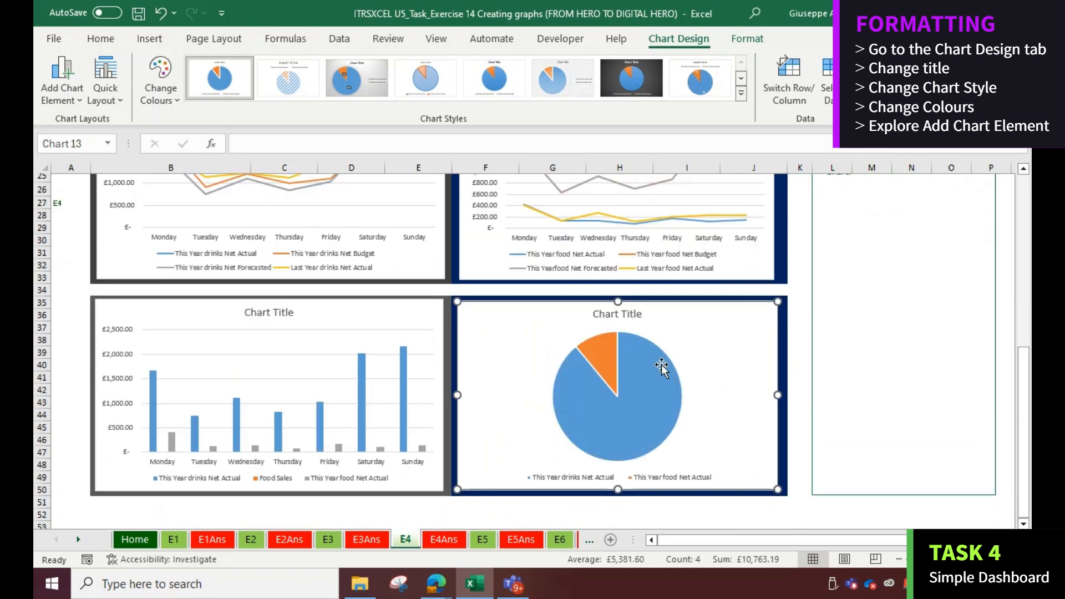
Change the pie chart's colours to the first monochromatic blue palette
{"action": "left_click", "coordinate": [160, 92]}
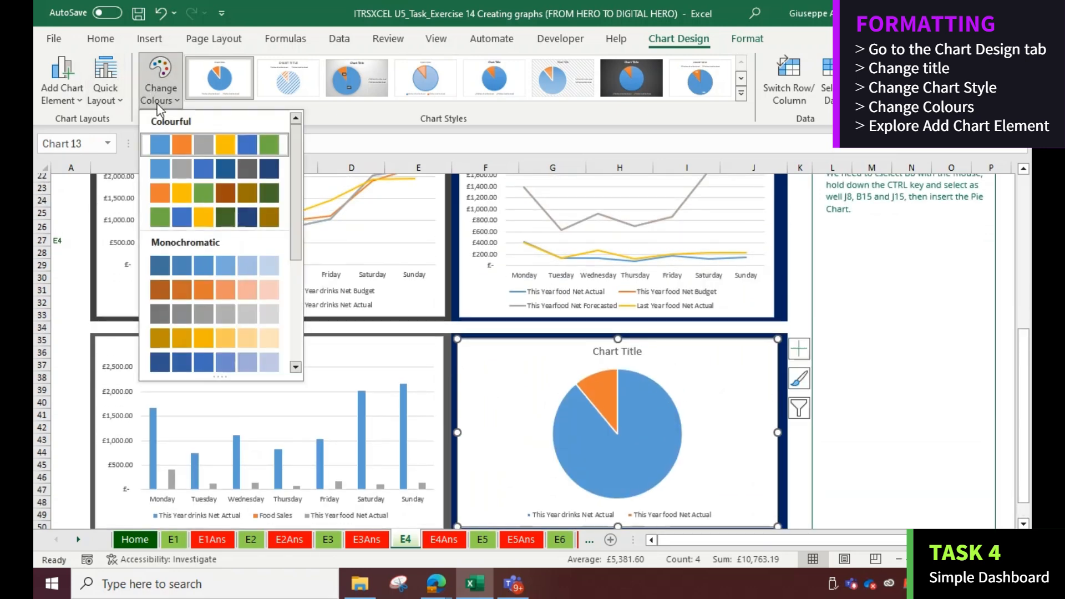
{"action": "left_click", "coordinate": [181, 267]}
Apply the same monochromatic blue colour palette to the food and drink line charts
{"action": "left_click", "coordinate": [555, 278]}
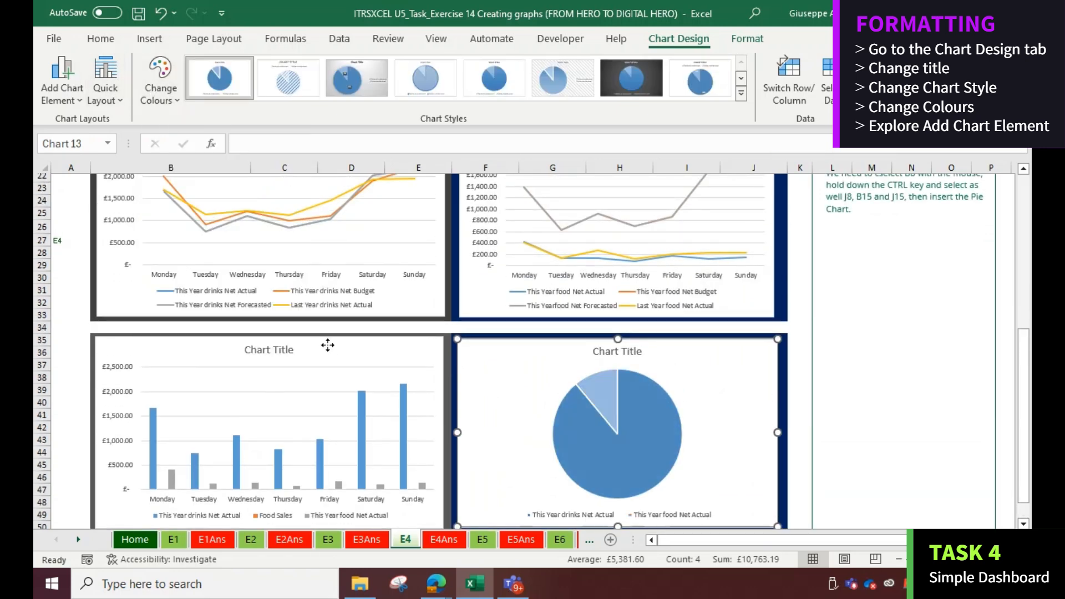
{"action": "left_click", "coordinate": [158, 95]}
{"action": "left_click", "coordinate": [181, 266]}
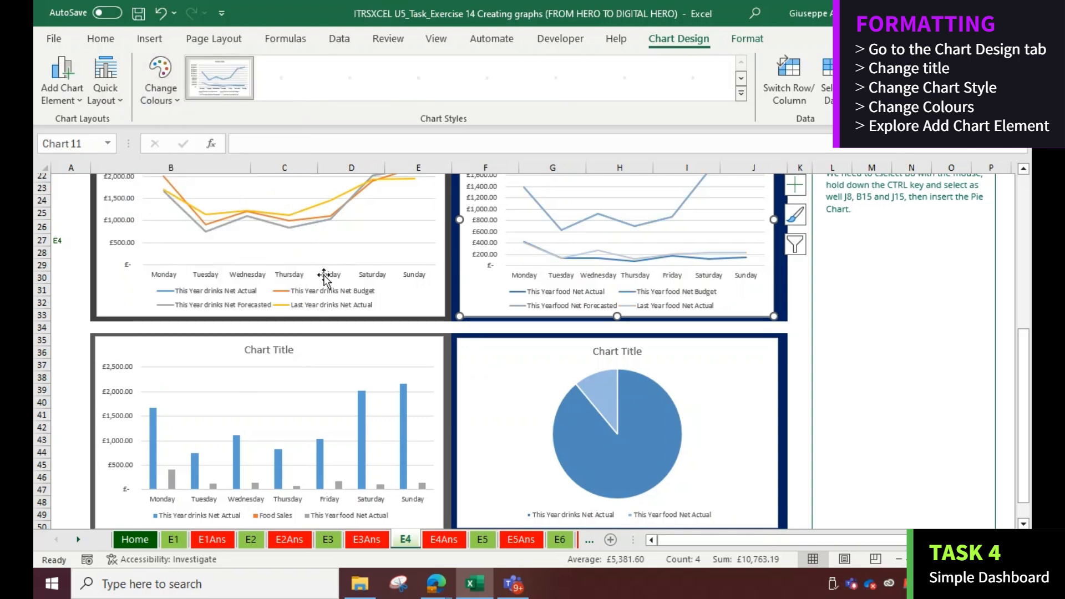
{"action": "left_click", "coordinate": [419, 251]}
{"action": "left_click", "coordinate": [161, 92]}
{"action": "left_click", "coordinate": [203, 264]}
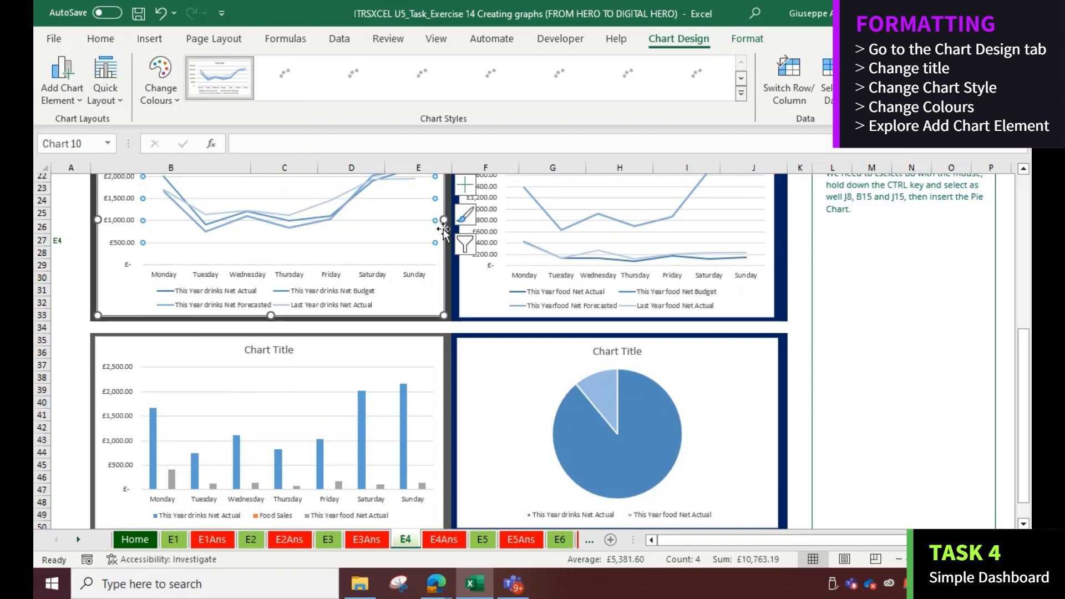
Open the E5Ans sheet and scroll through the example line, column, bar, histogram and Pareto charts
{"action": "scroll", "coordinate": [396, 281], "scroll_direction": "up", "scroll_amount": 4}
{"action": "scroll", "coordinate": [396, 280], "scroll_direction": "up", "scroll_amount": 3}
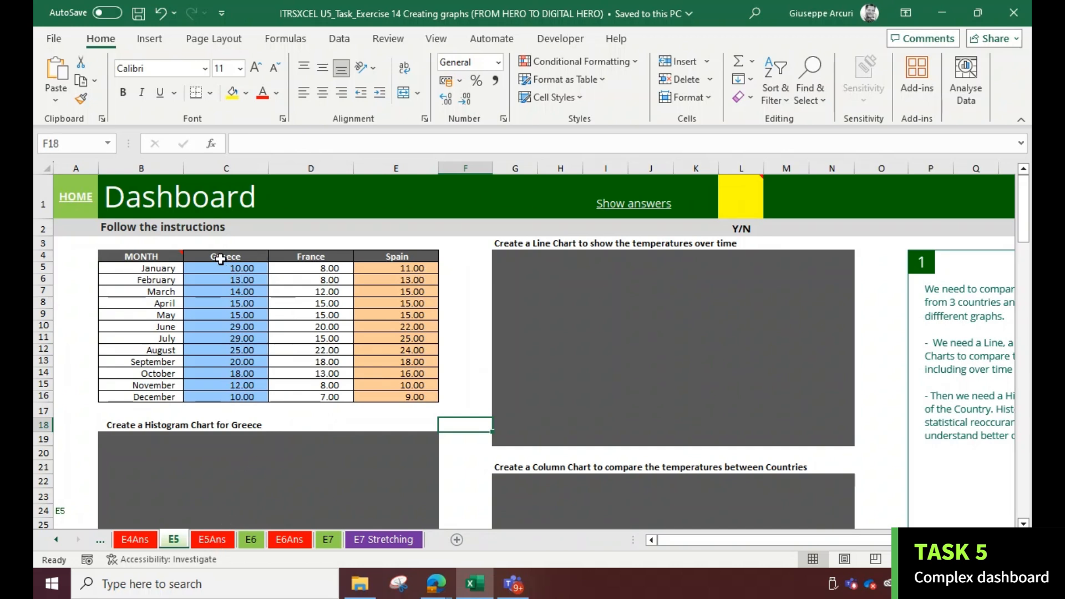
{"action": "left_click", "coordinate": [214, 539]}
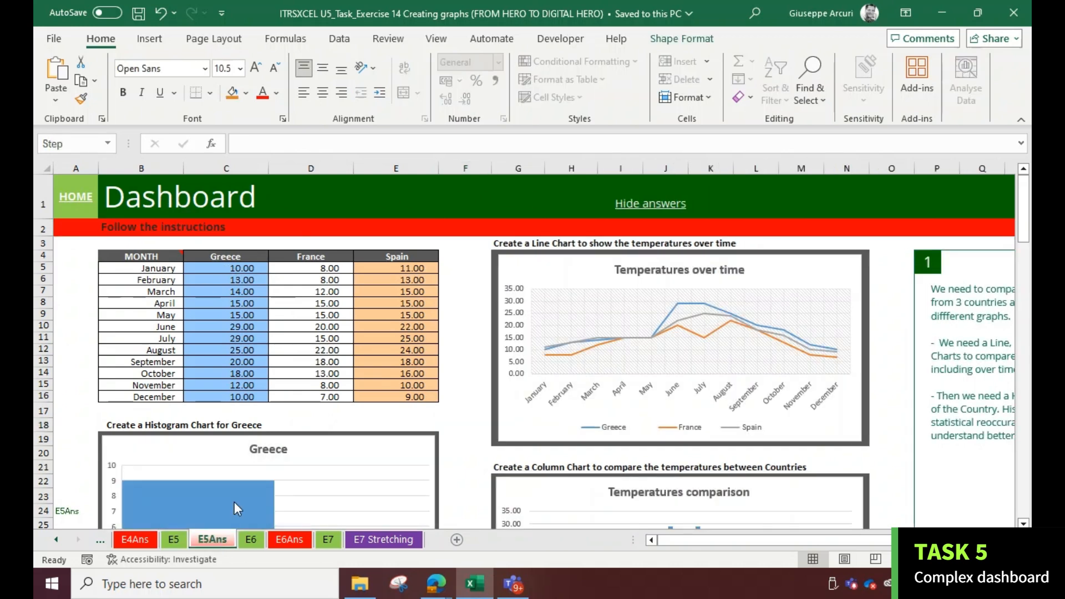
{"action": "scroll", "coordinate": [308, 283], "scroll_direction": "down", "scroll_amount": 3}
{"action": "scroll", "coordinate": [307, 283], "scroll_direction": "down", "scroll_amount": 10}
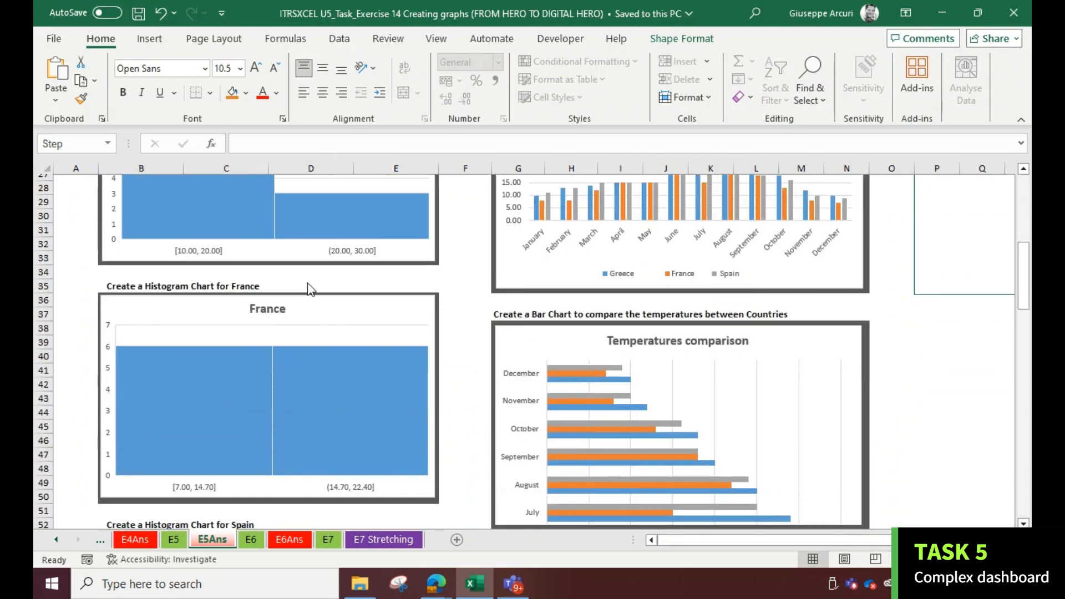
{"action": "scroll", "coordinate": [308, 284], "scroll_direction": "up", "scroll_amount": 5}
{"action": "scroll", "coordinate": [316, 282], "scroll_direction": "up", "scroll_amount": 10}
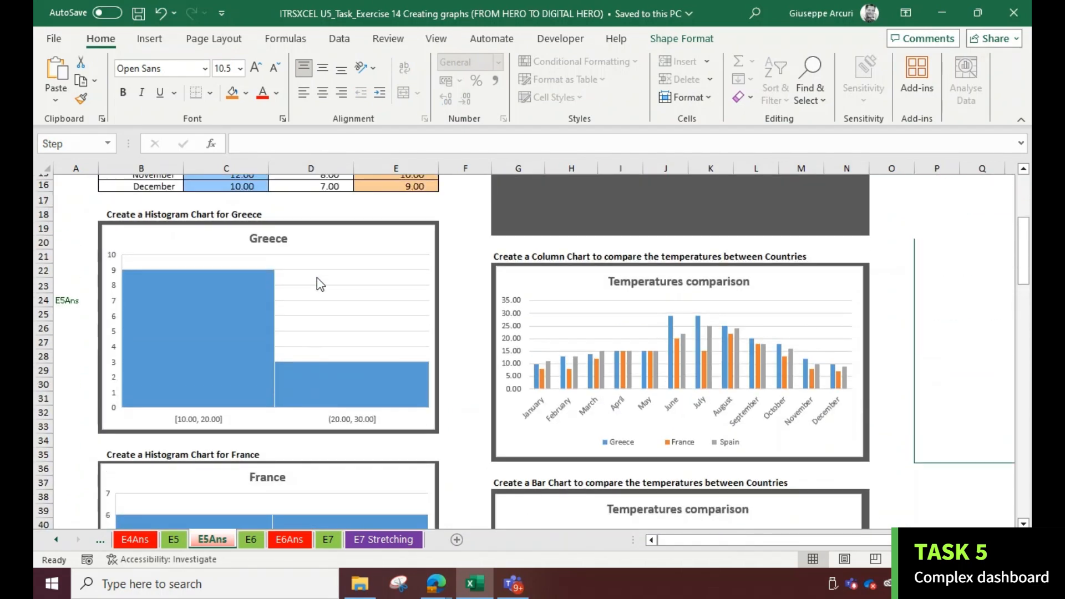
{"action": "scroll", "coordinate": [404, 428], "scroll_direction": "down", "scroll_amount": 4}
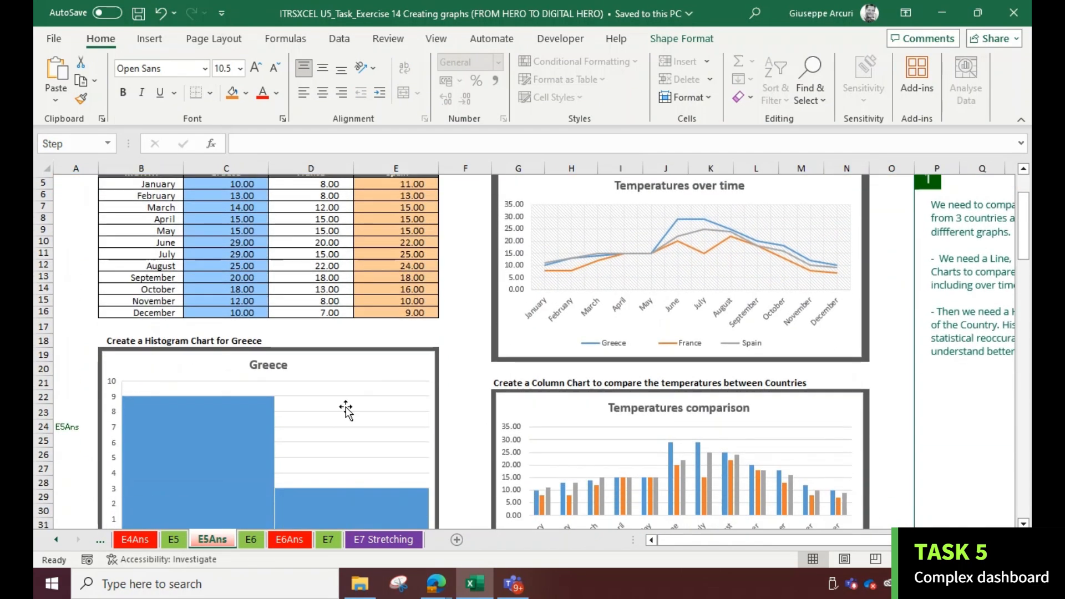
{"action": "scroll", "coordinate": [644, 368], "scroll_direction": "down", "scroll_amount": 2}
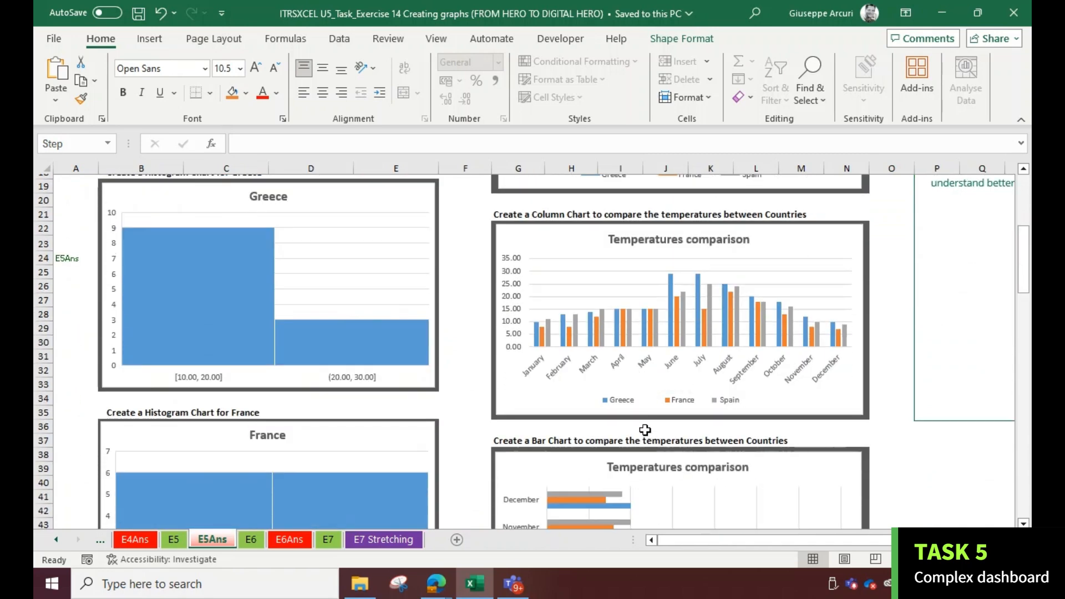
{"action": "scroll", "coordinate": [649, 410], "scroll_direction": "down", "scroll_amount": 2}
{"action": "scroll", "coordinate": [363, 297], "scroll_direction": "up", "scroll_amount": 4}
{"action": "scroll", "coordinate": [263, 285], "scroll_direction": "down", "scroll_amount": 5}
{"action": "scroll", "coordinate": [264, 285], "scroll_direction": "down", "scroll_amount": 10}
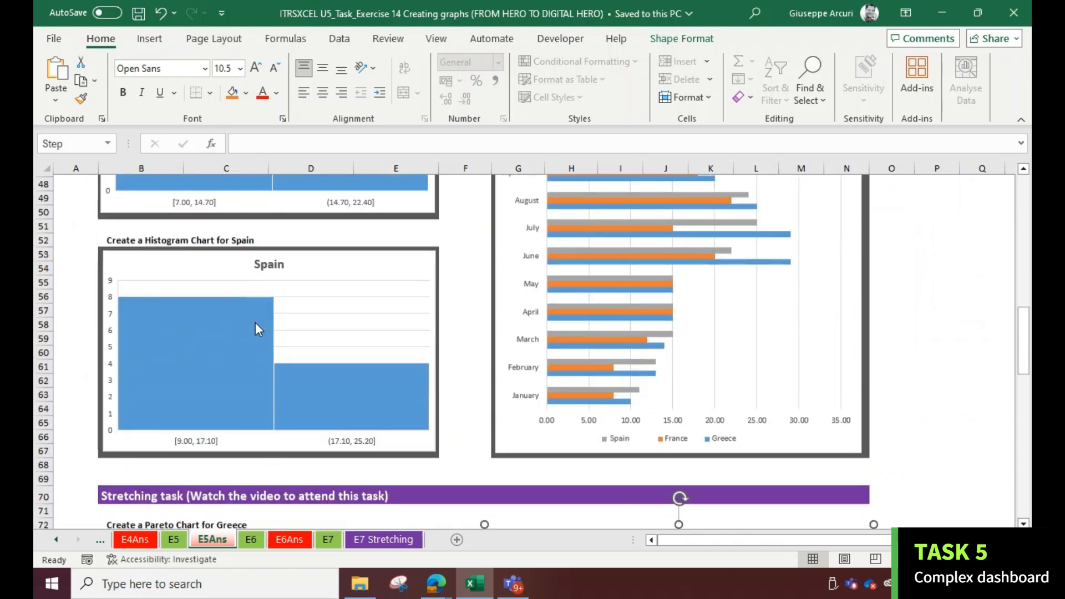
{"action": "scroll", "coordinate": [286, 271], "scroll_direction": "down", "scroll_amount": 4}
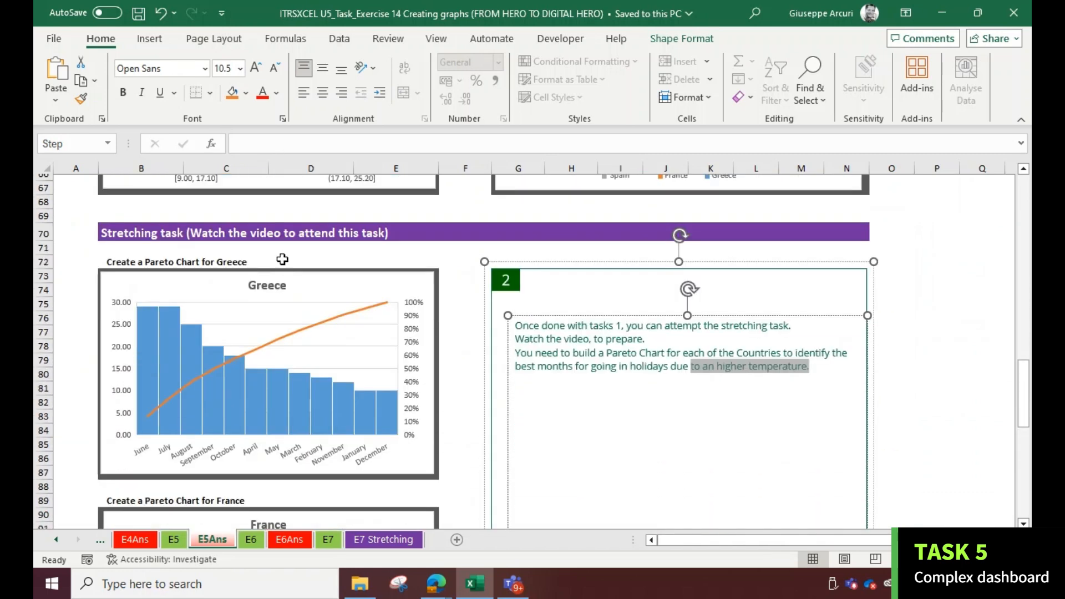
{"action": "scroll", "coordinate": [282, 260], "scroll_direction": "down", "scroll_amount": 1}
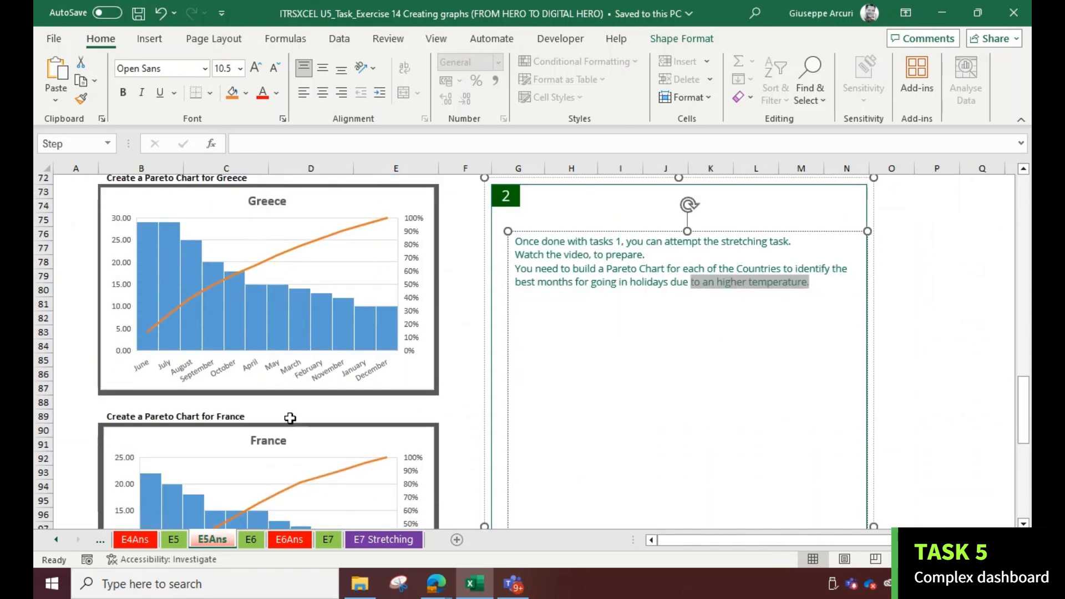
{"action": "scroll", "coordinate": [288, 452], "scroll_direction": "down", "scroll_amount": 7}
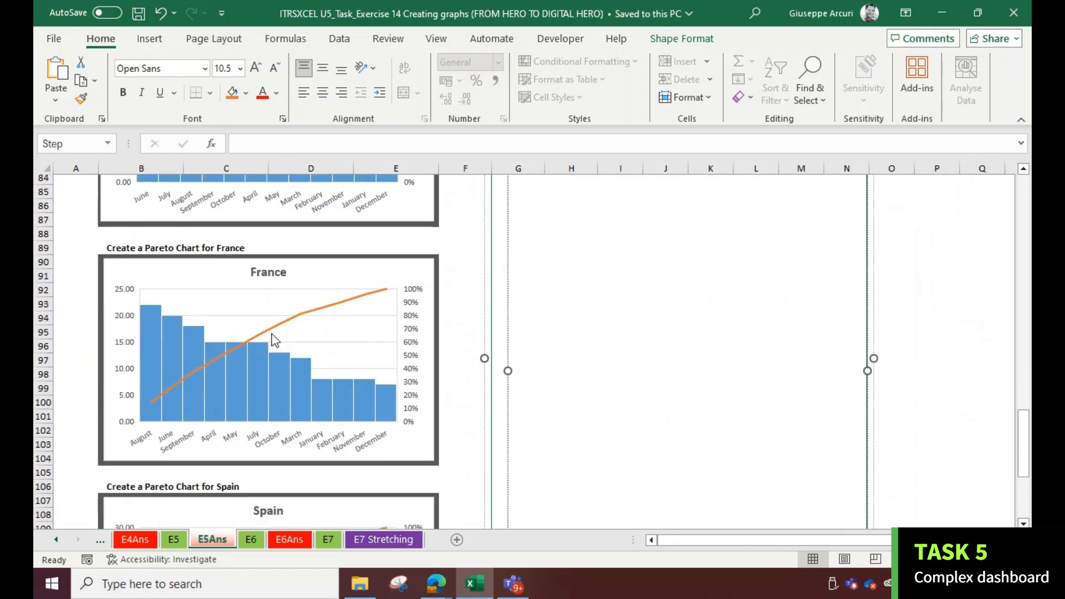
{"action": "scroll", "coordinate": [270, 338], "scroll_direction": "down", "scroll_amount": 2}
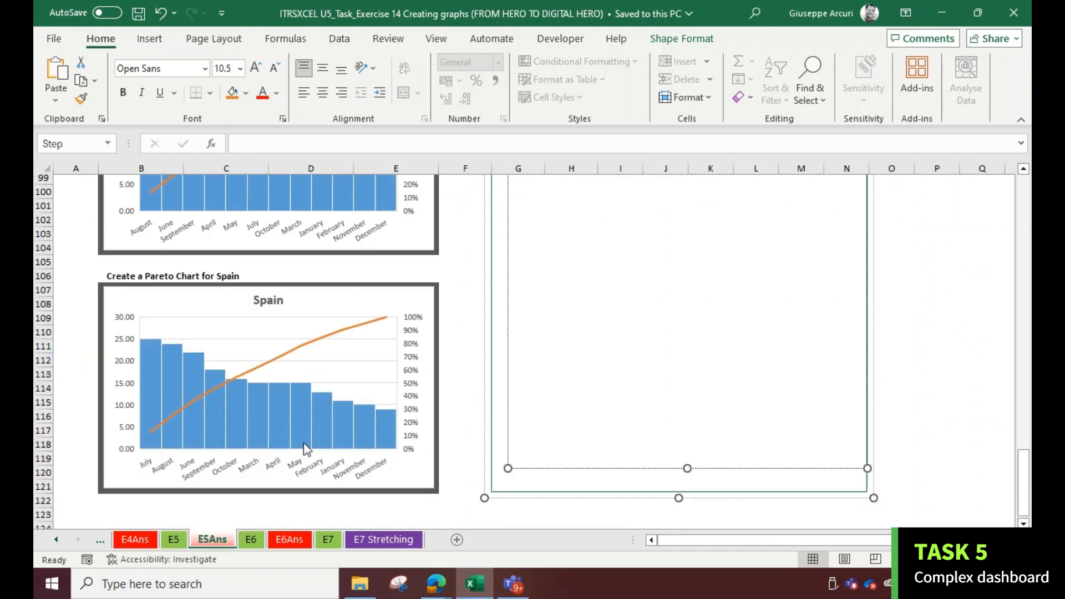
On the E5 sheet, insert a 2D line chart of the B4:E16 temperature table and move it into the line chart box
{"action": "key", "text": "ctrl+Page_Up"}
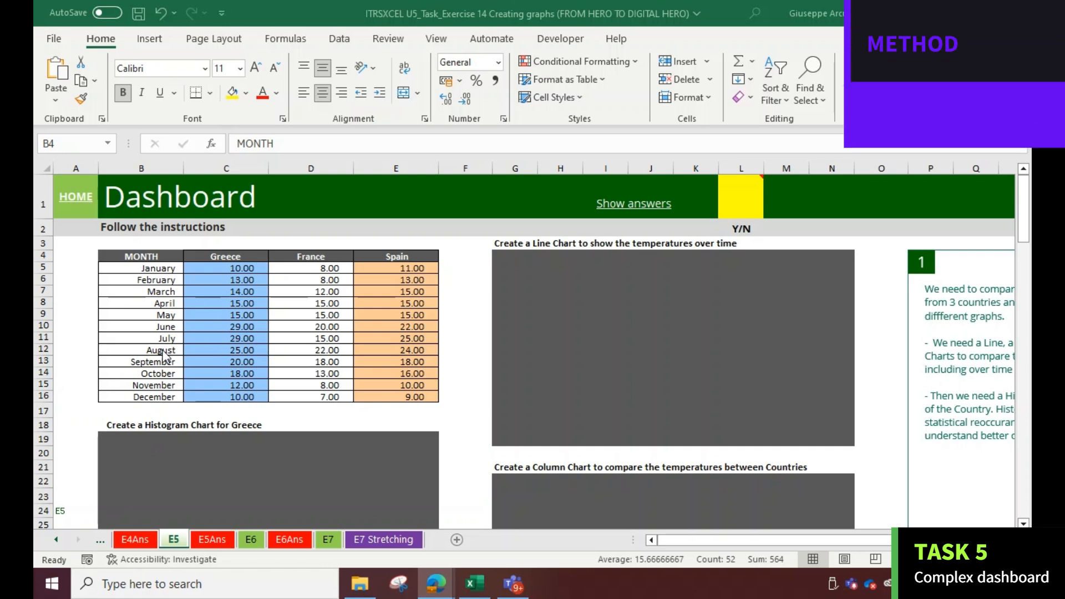
{"action": "key", "text": "ctrl+a"}
{"action": "left_click", "coordinate": [128, 255]}
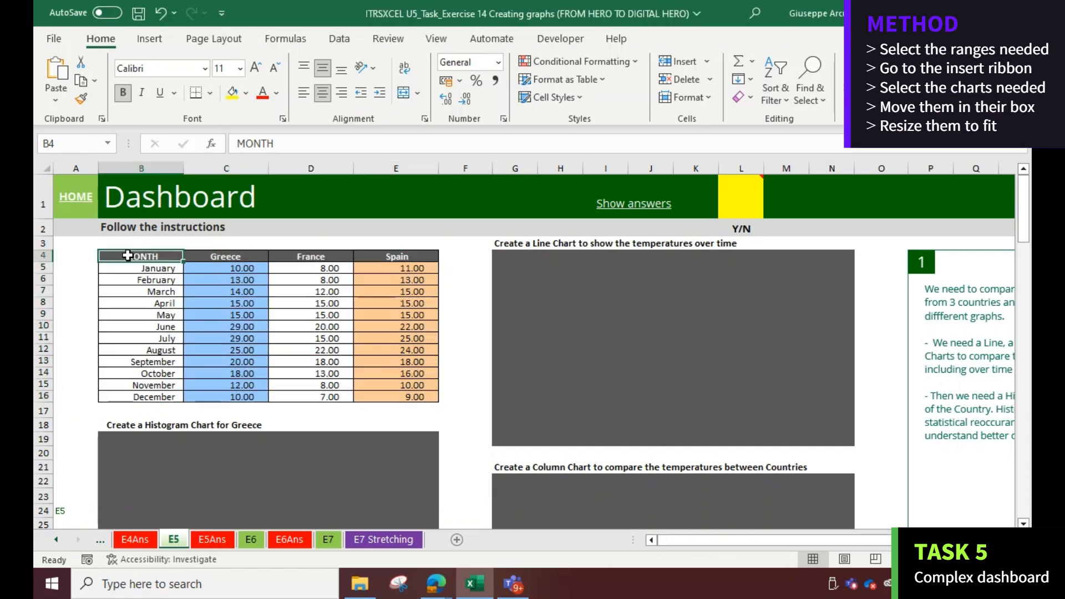
{"action": "left_click_drag", "start_coordinate": [128, 255], "coordinate": [388, 397]}
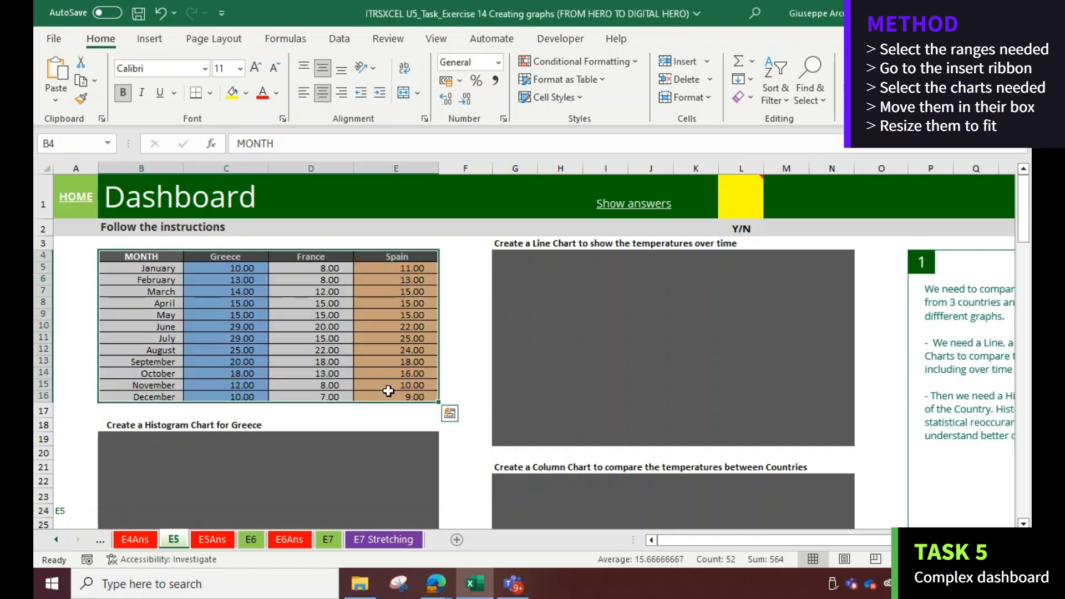
{"action": "left_click", "coordinate": [713, 317]}
{"action": "scroll", "coordinate": [666, 377], "scroll_direction": "down", "scroll_amount": 10}
{"action": "scroll", "coordinate": [660, 381], "scroll_direction": "up", "scroll_amount": 10}
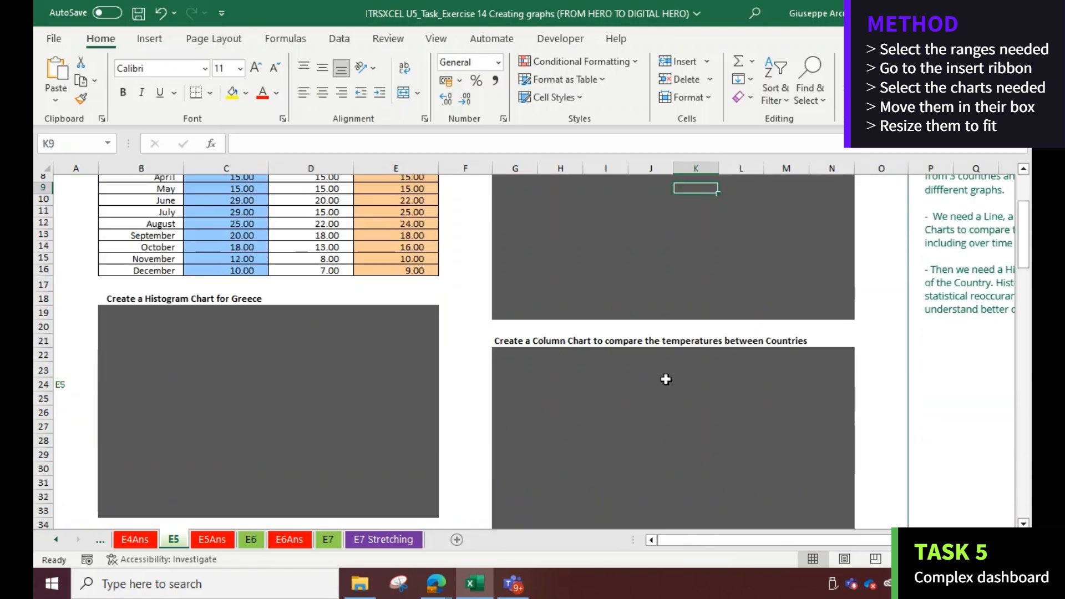
{"action": "left_click_drag", "start_coordinate": [138, 257], "coordinate": [387, 396]}
{"action": "left_click", "coordinate": [149, 39]}
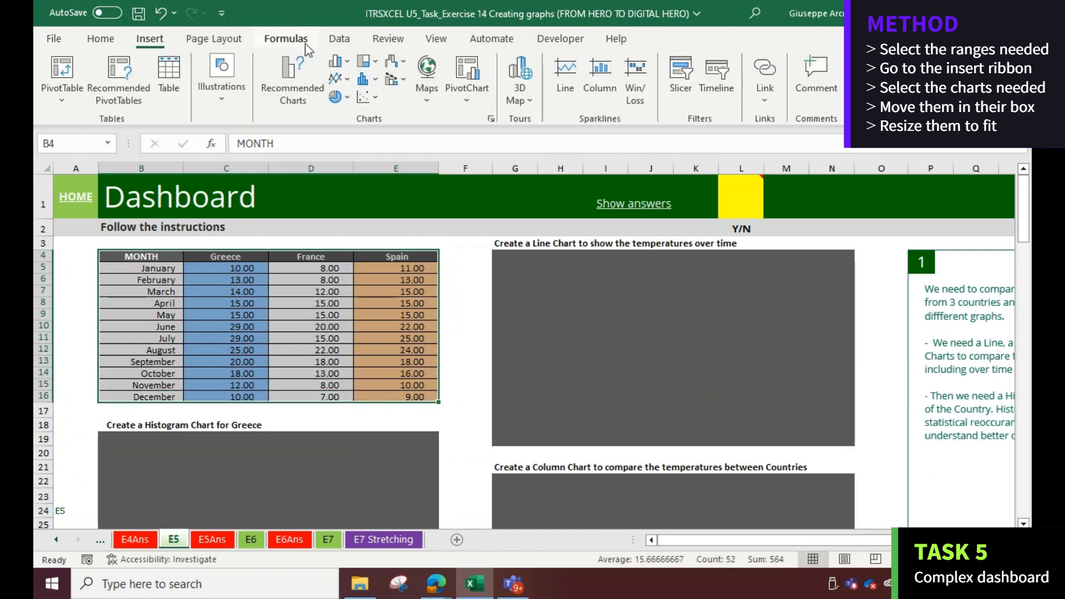
{"action": "left_click", "coordinate": [348, 81]}
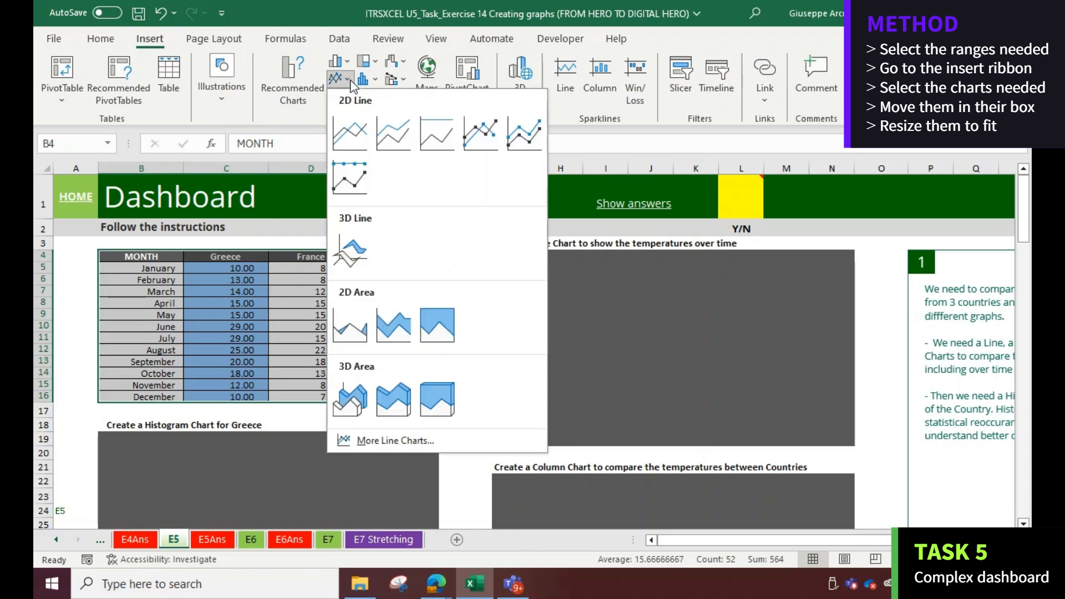
{"action": "left_click", "coordinate": [350, 134]}
{"action": "left_click_drag", "start_coordinate": [653, 265], "coordinate": [781, 268]}
Insert a clustered column chart of the temperature table and move it into the column chart box
{"action": "left_click_drag", "start_coordinate": [140, 257], "coordinate": [402, 397]}
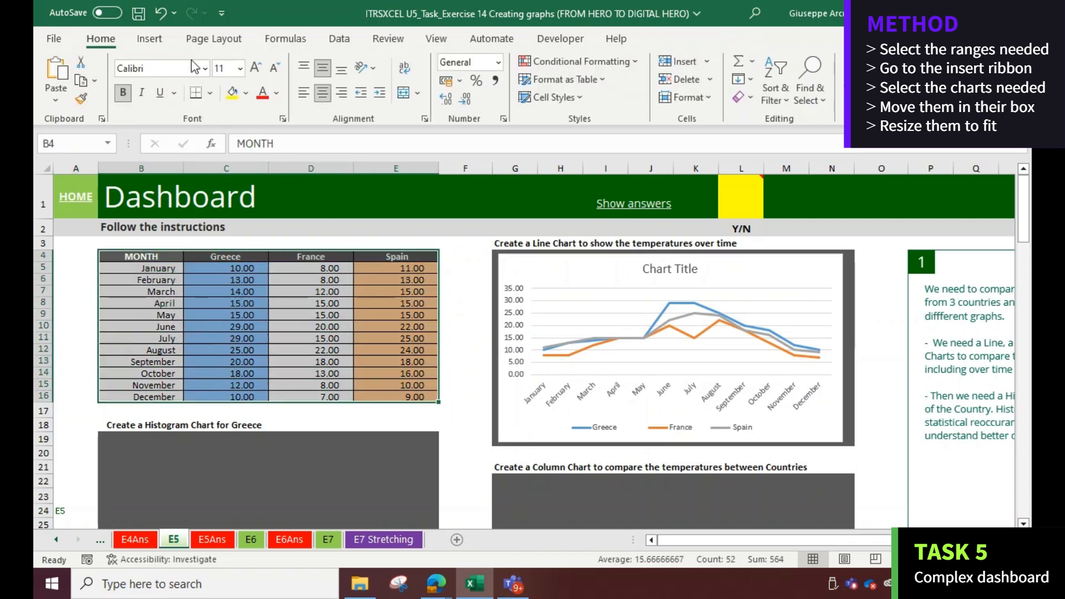
{"action": "left_click", "coordinate": [149, 38]}
{"action": "left_click", "coordinate": [348, 68]}
{"action": "left_click", "coordinate": [349, 108]}
{"action": "scroll", "coordinate": [459, 227], "scroll_direction": "down", "scroll_amount": 1}
{"action": "left_click_drag", "start_coordinate": [459, 227], "coordinate": [592, 452]}
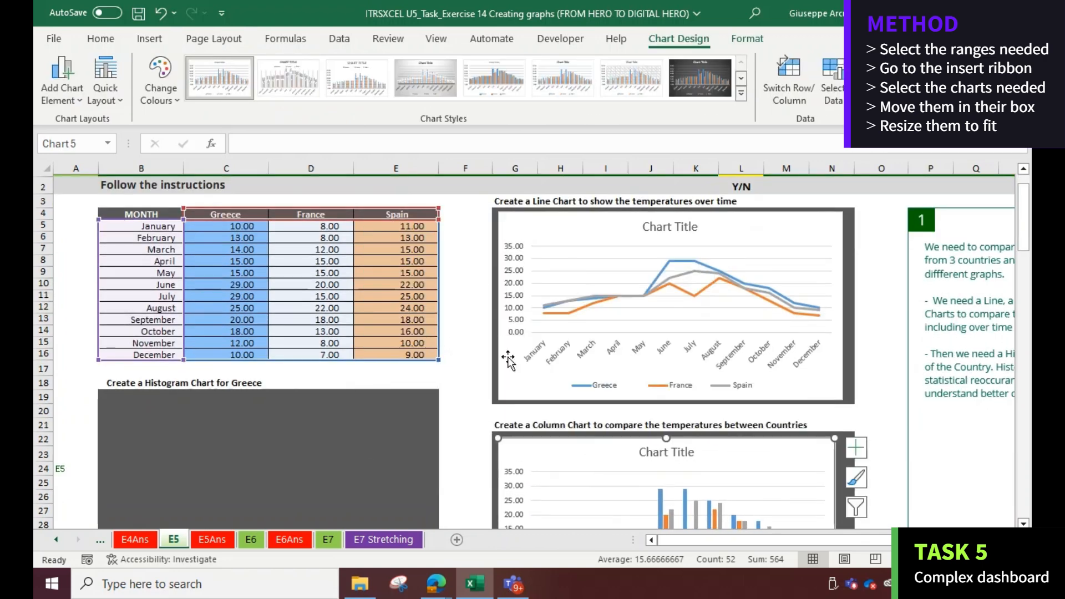
Insert a clustered bar chart of the temperature table and fit it into the bar chart box
{"action": "left_click_drag", "start_coordinate": [119, 215], "coordinate": [395, 355]}
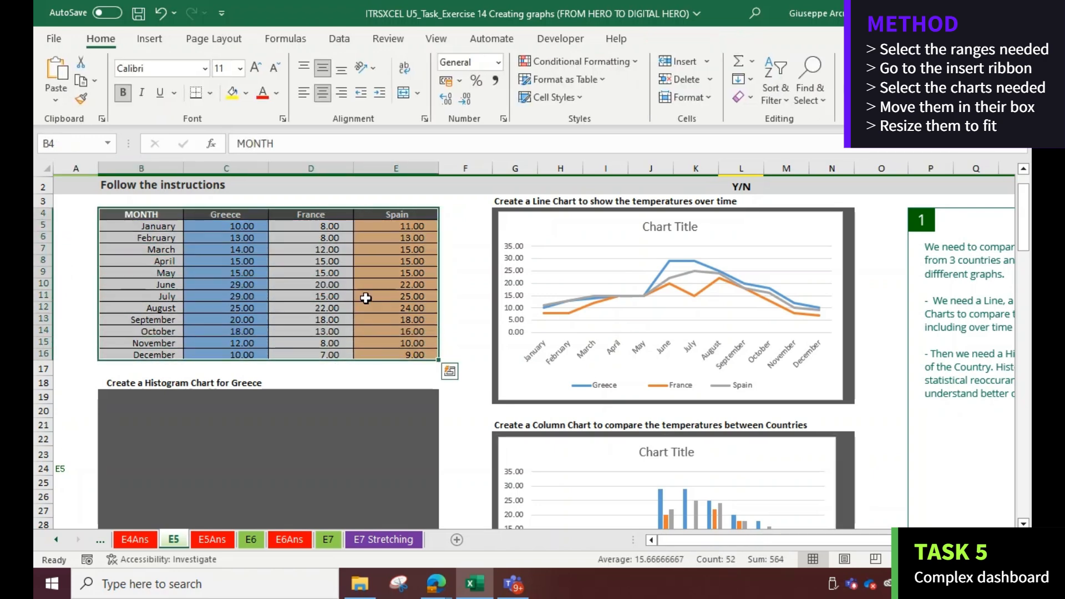
{"action": "left_click", "coordinate": [149, 39]}
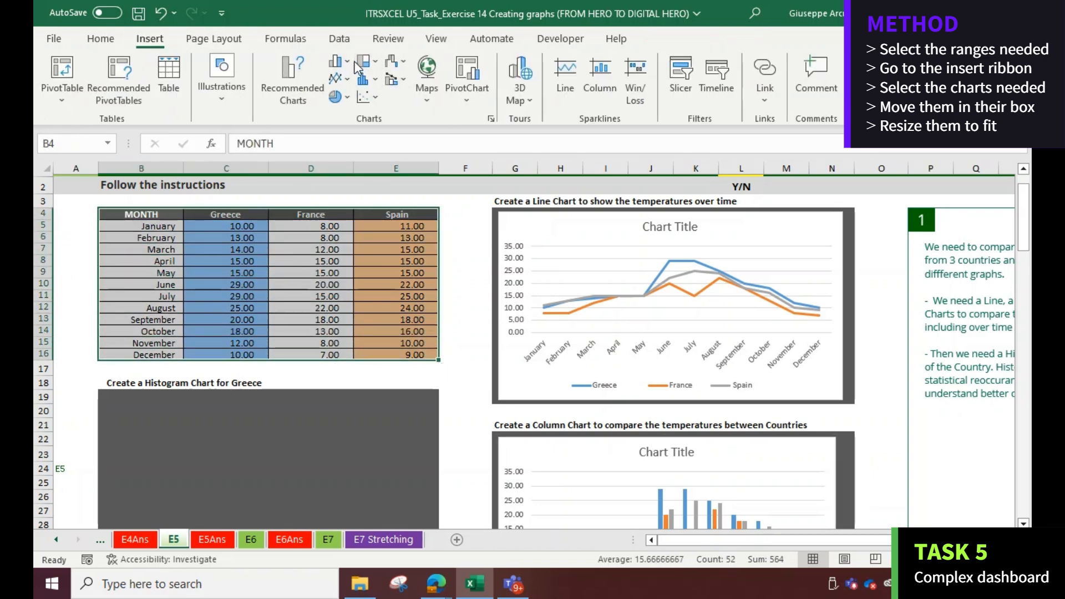
{"action": "left_click", "coordinate": [364, 61]}
{"action": "left_click", "coordinate": [350, 263]}
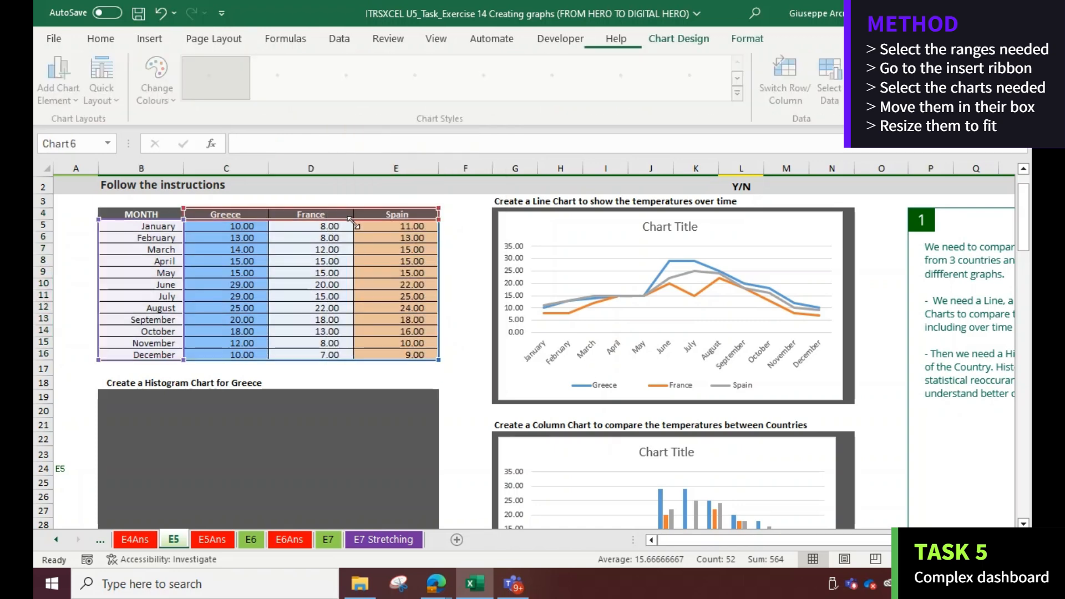
{"action": "scroll", "coordinate": [785, 304], "scroll_direction": "up", "scroll_amount": 3}
{"action": "left_click_drag", "start_coordinate": [833, 275], "coordinate": [844, 275]}
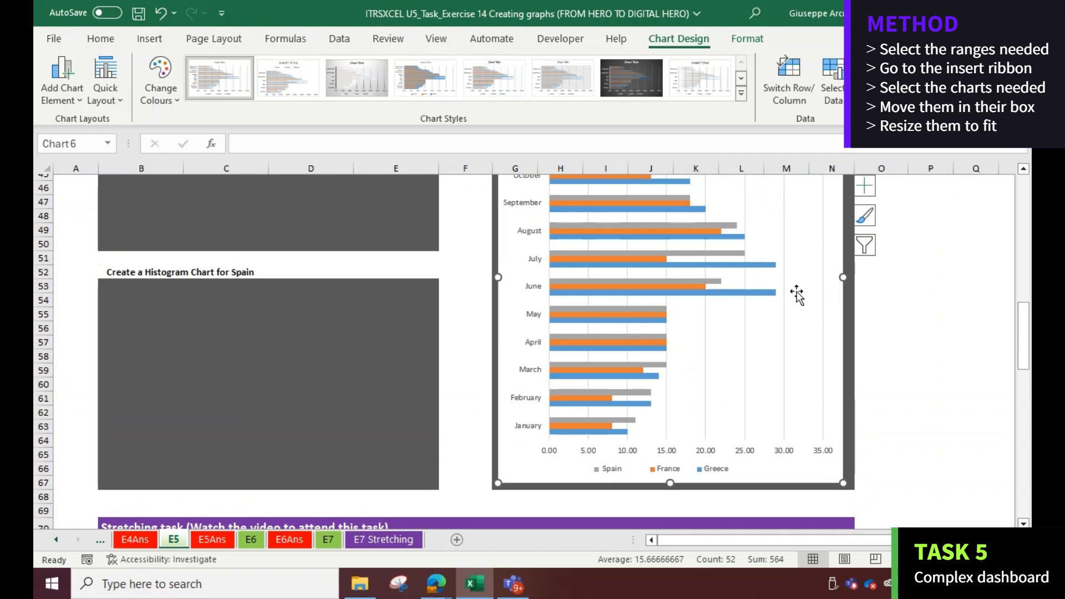
{"action": "scroll", "coordinate": [798, 295], "scroll_direction": "up", "scroll_amount": 15}
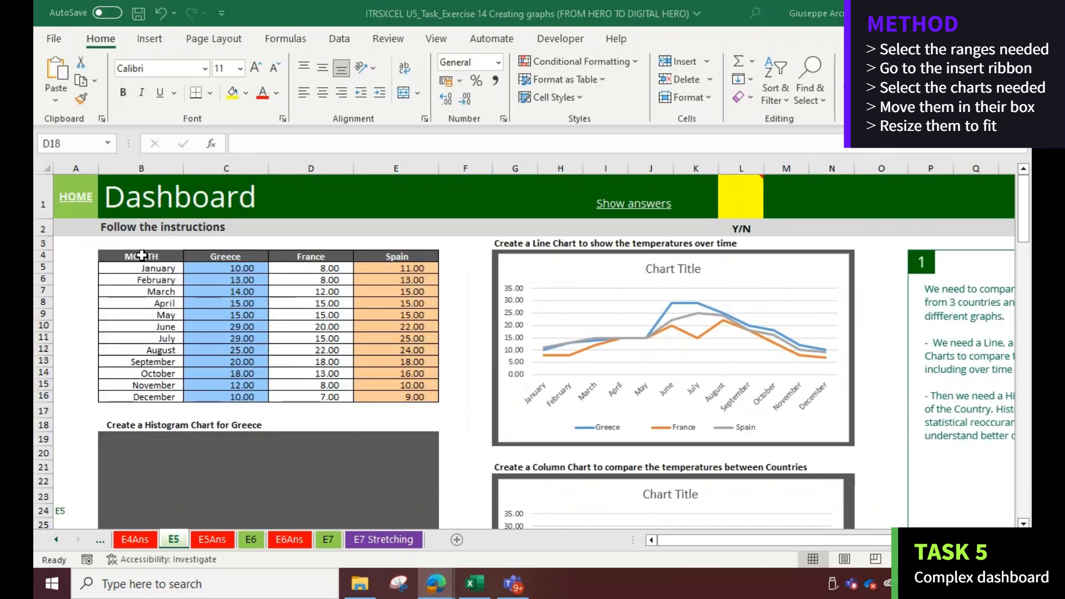
Insert a histogram of the months and Greece temperatures and move it into the Greece histogram box
{"action": "left_click_drag", "start_coordinate": [143, 260], "coordinate": [198, 394]}
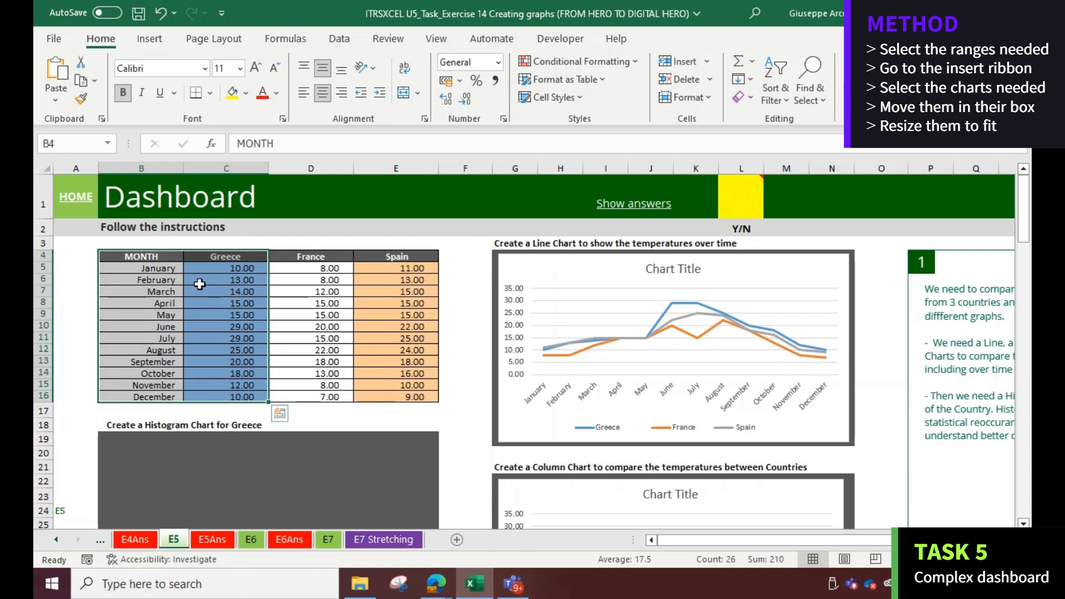
{"action": "left_click", "coordinate": [145, 40]}
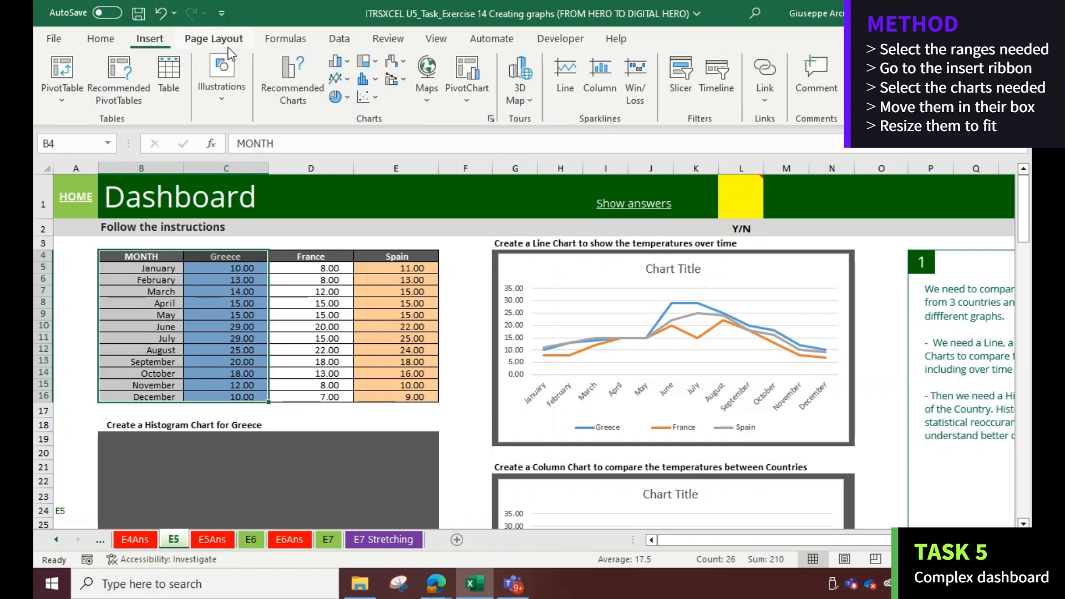
{"action": "left_click", "coordinate": [380, 77]}
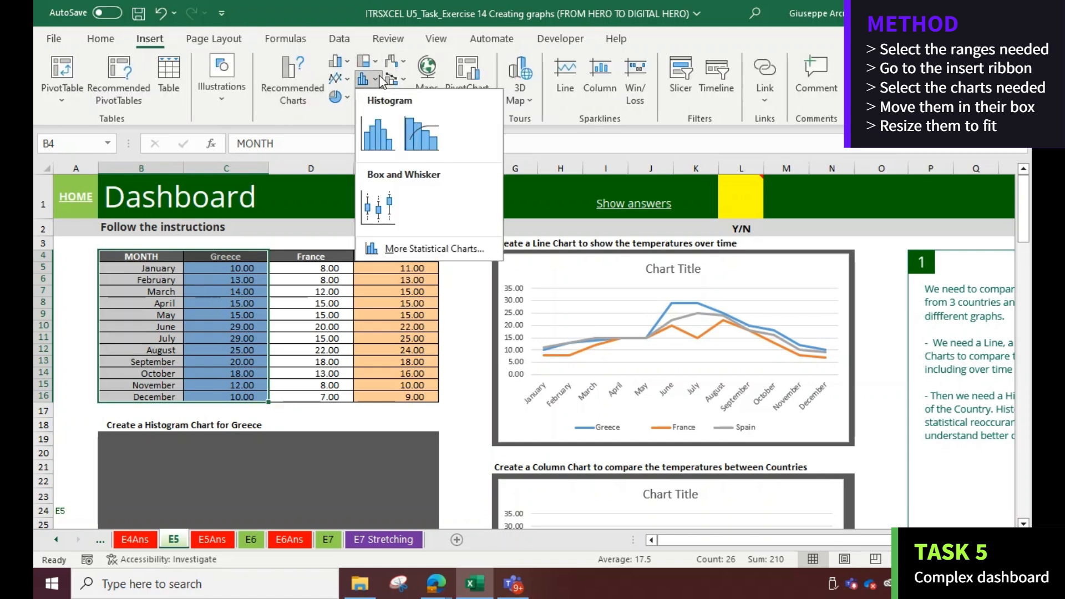
{"action": "left_click", "coordinate": [381, 135]}
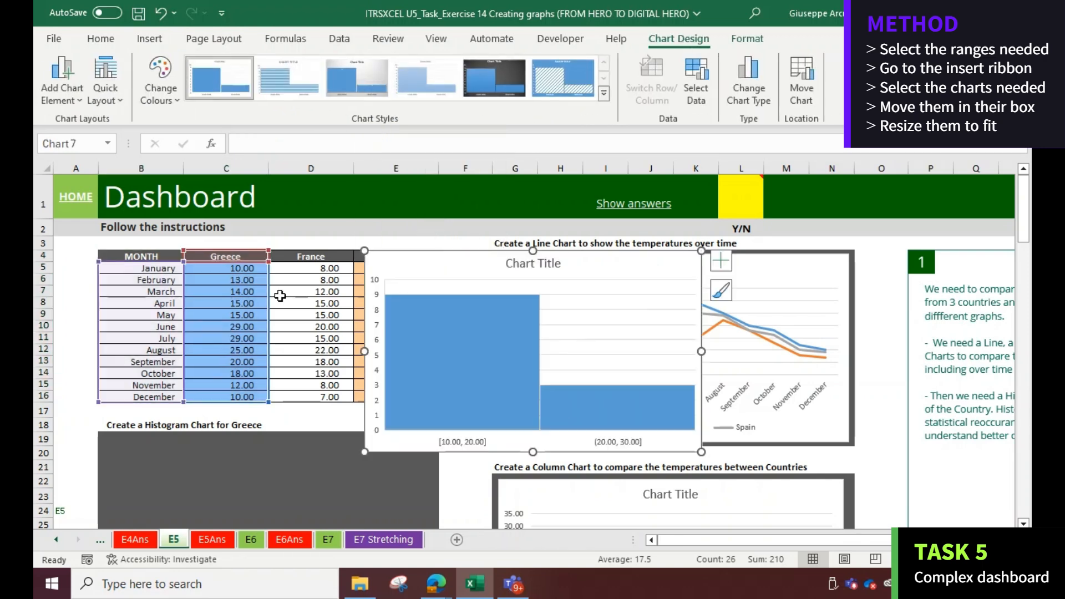
{"action": "left_click_drag", "start_coordinate": [409, 260], "coordinate": [148, 445]}
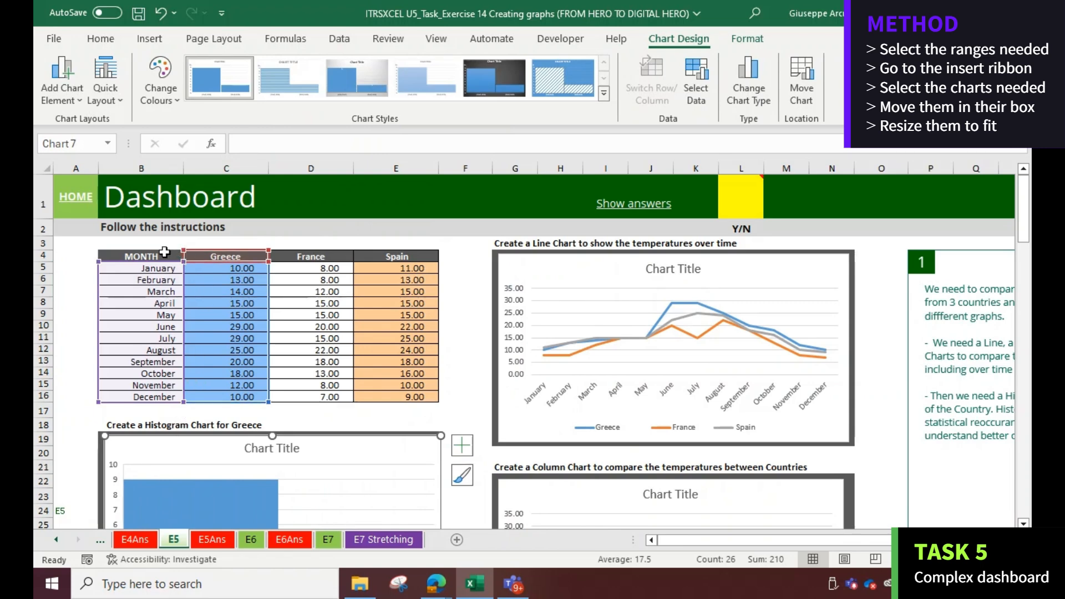
Select the months and France columns, insert a histogram and move it into the France histogram box
{"action": "left_click_drag", "start_coordinate": [165, 254], "coordinate": [143, 397]}
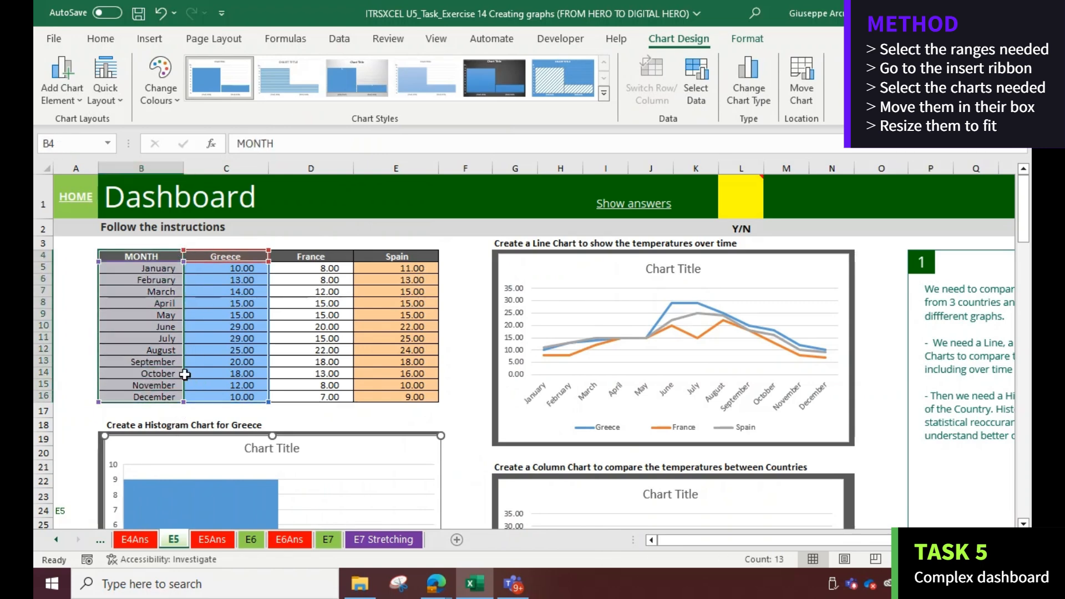
{"action": "left_click_drag", "start_coordinate": [314, 254], "coordinate": [307, 397]}
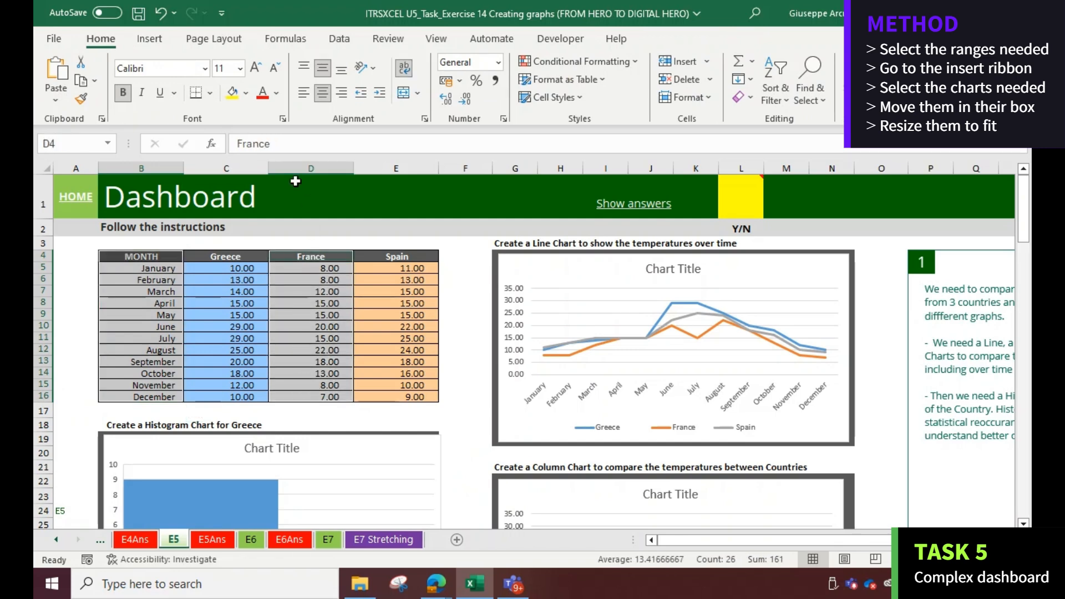
{"action": "left_click", "coordinate": [160, 44]}
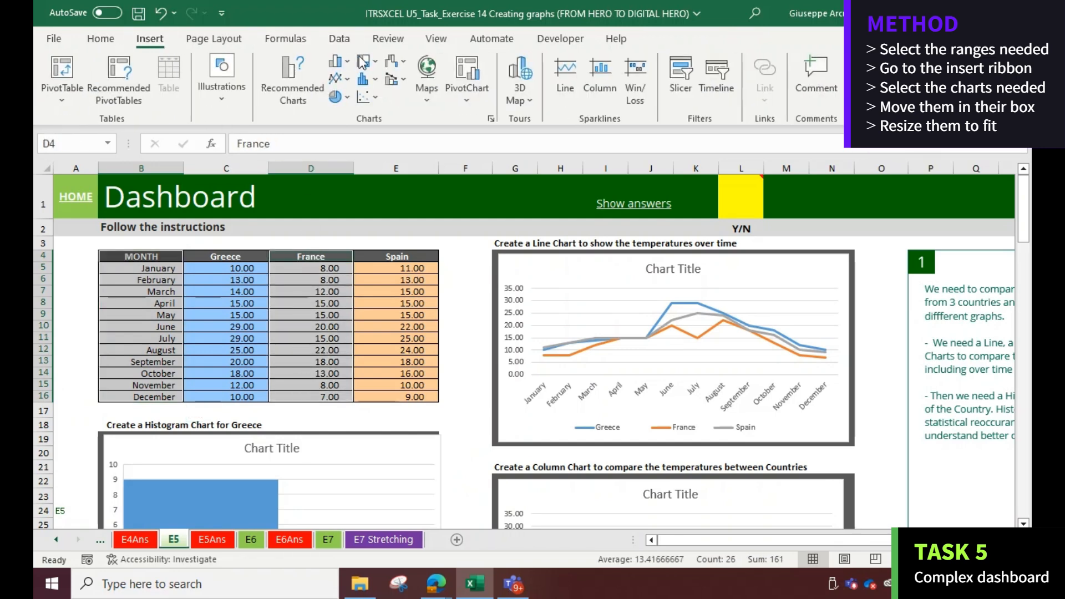
{"action": "left_click", "coordinate": [375, 79]}
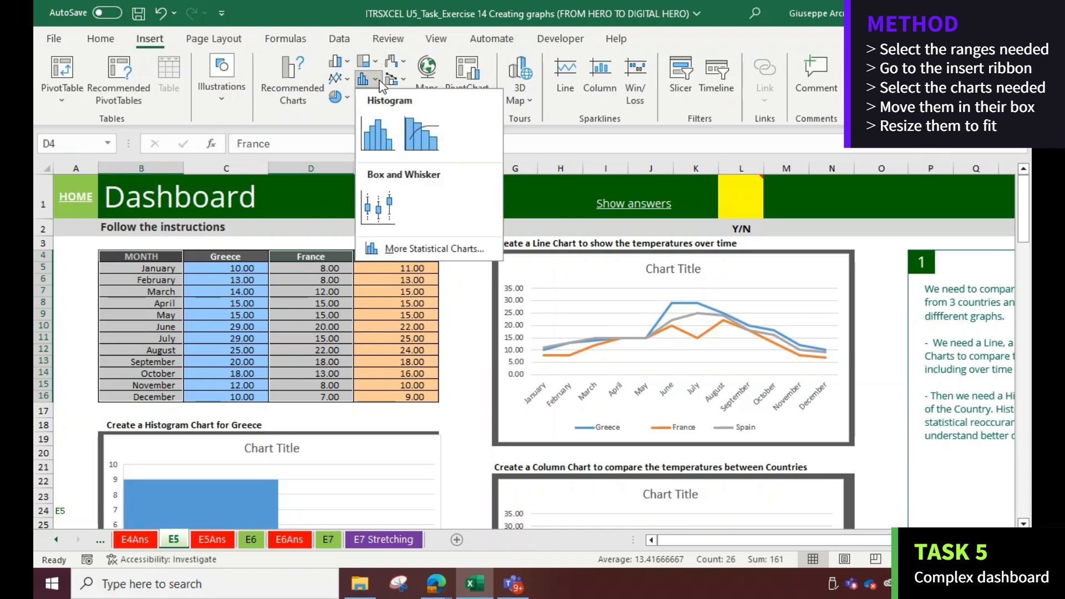
{"action": "left_click", "coordinate": [377, 136]}
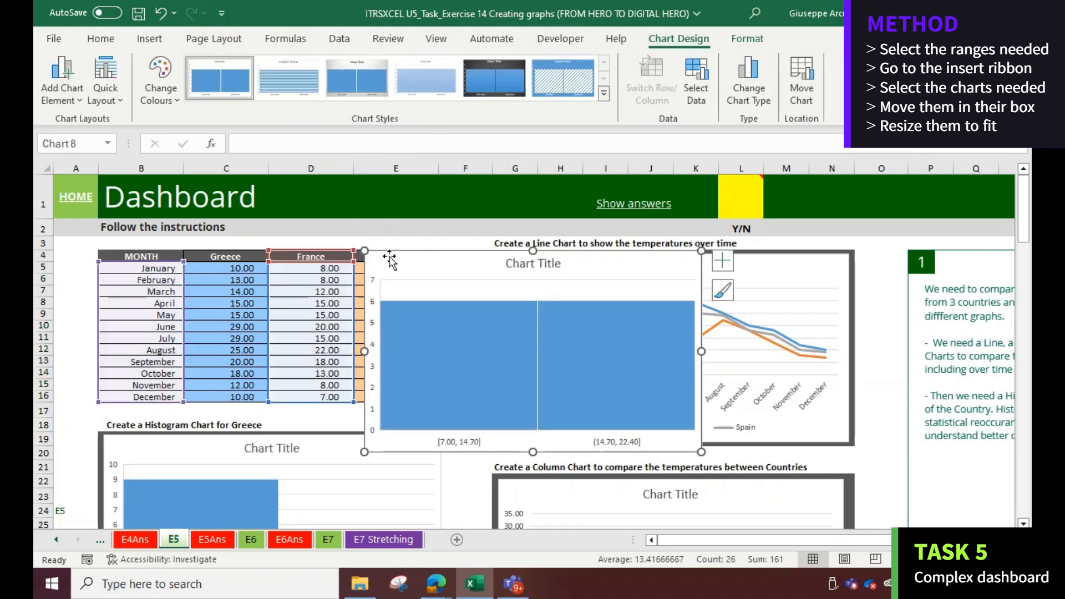
{"action": "left_click_drag", "start_coordinate": [370, 296], "coordinate": [281, 426]}
{"action": "scroll", "coordinate": [280, 416], "scroll_direction": "down", "scroll_amount": 7}
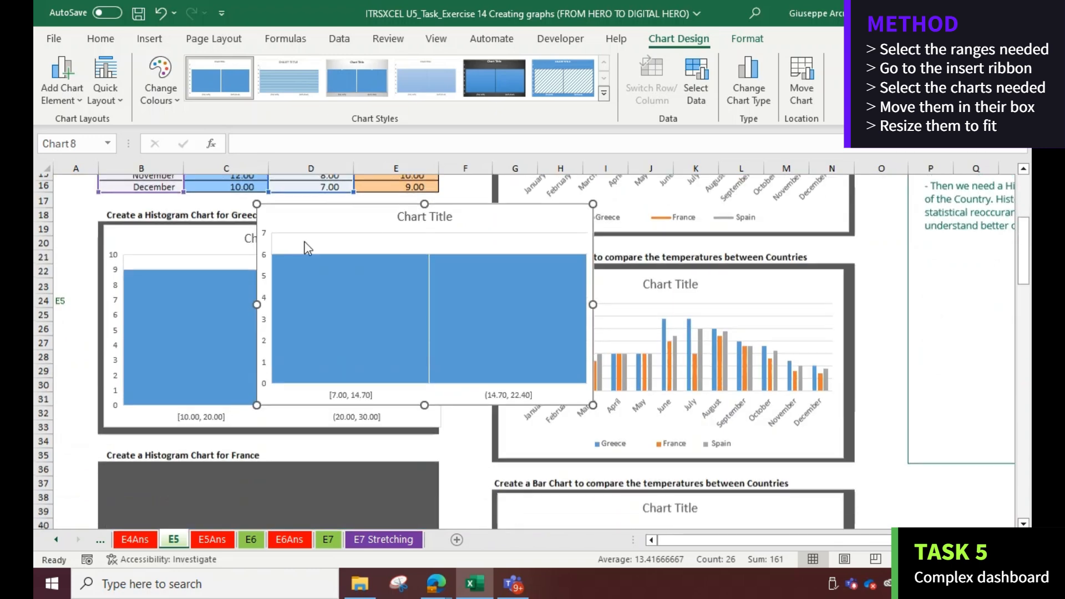
{"action": "left_click_drag", "start_coordinate": [285, 309], "coordinate": [128, 443]}
{"action": "scroll", "coordinate": [171, 404], "scroll_direction": "up", "scroll_amount": 9}
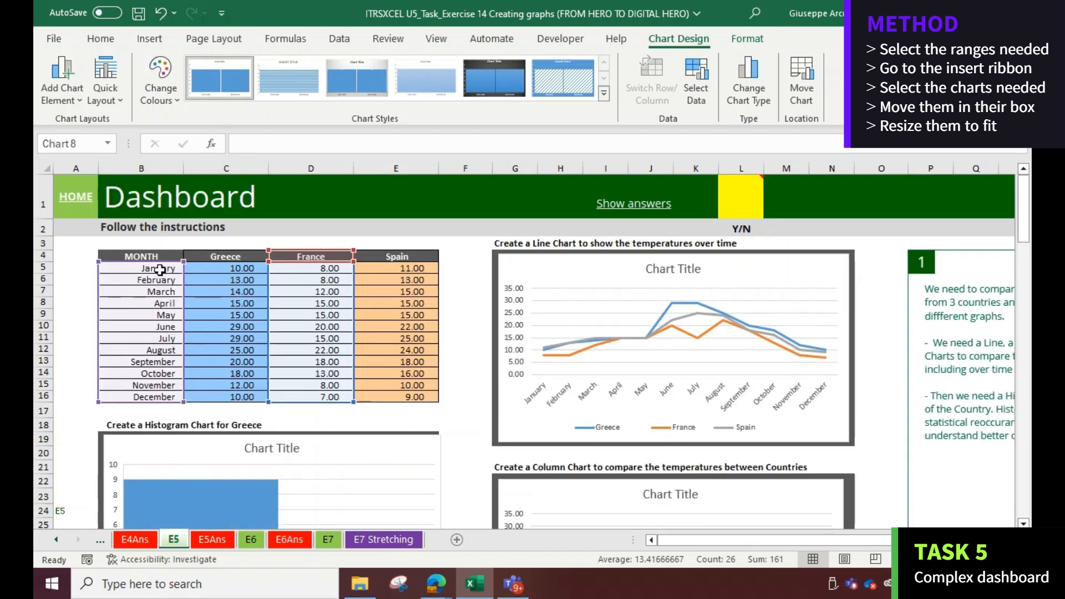
Select the months and Spain columns and insert a histogram for the Spain histogram box
{"action": "left_click_drag", "start_coordinate": [160, 256], "coordinate": [158, 396]}
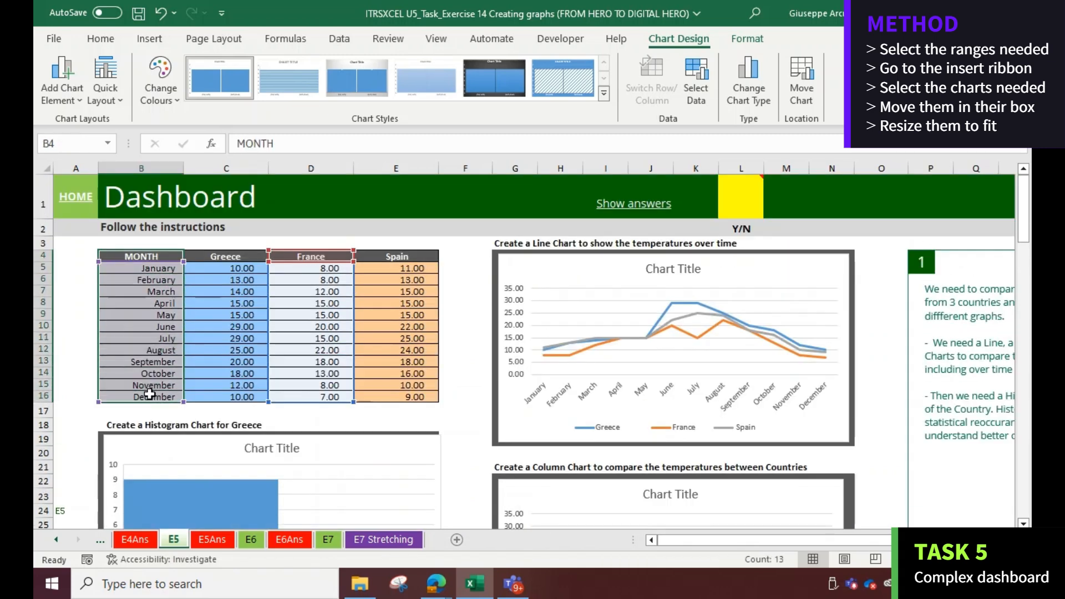
{"action": "left_click_drag", "start_coordinate": [413, 255], "coordinate": [394, 396]}
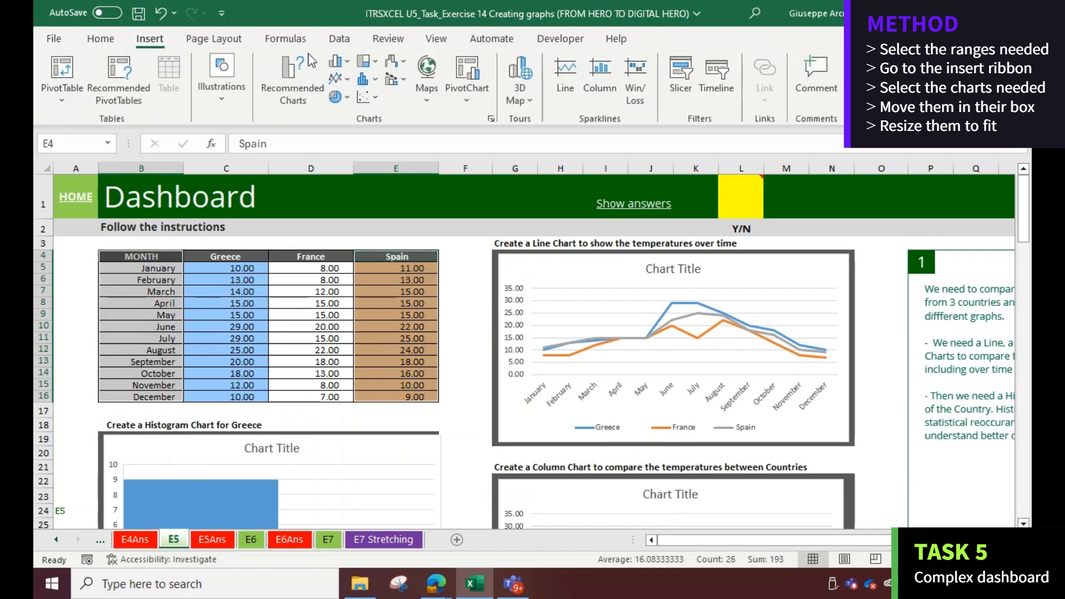
{"action": "left_click", "coordinate": [374, 79]}
{"action": "left_click", "coordinate": [381, 133]}
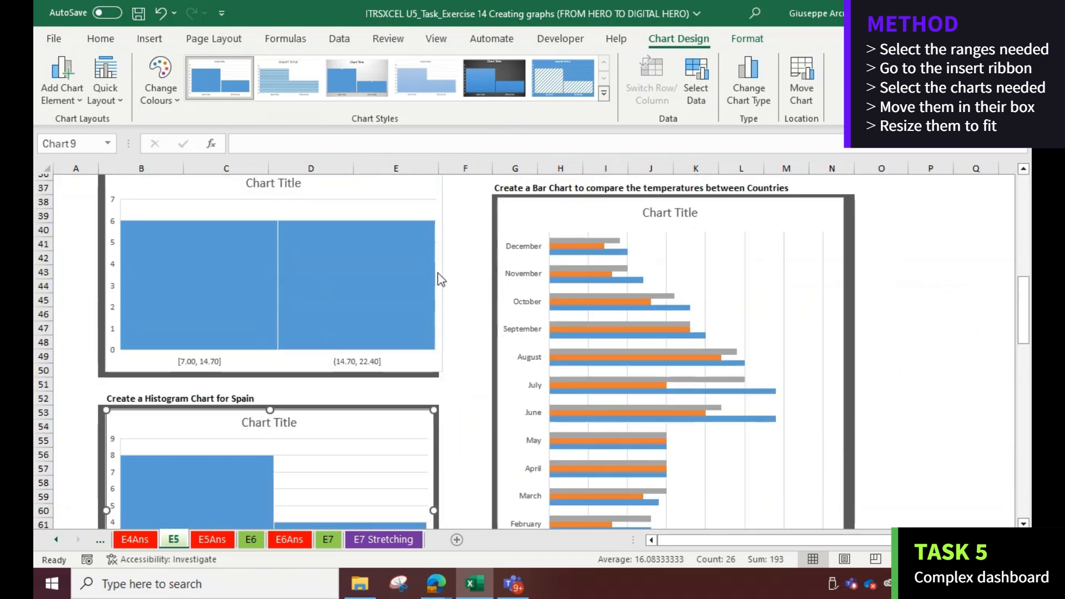
{"action": "scroll", "coordinate": [438, 266], "scroll_direction": "up", "scroll_amount": 1}
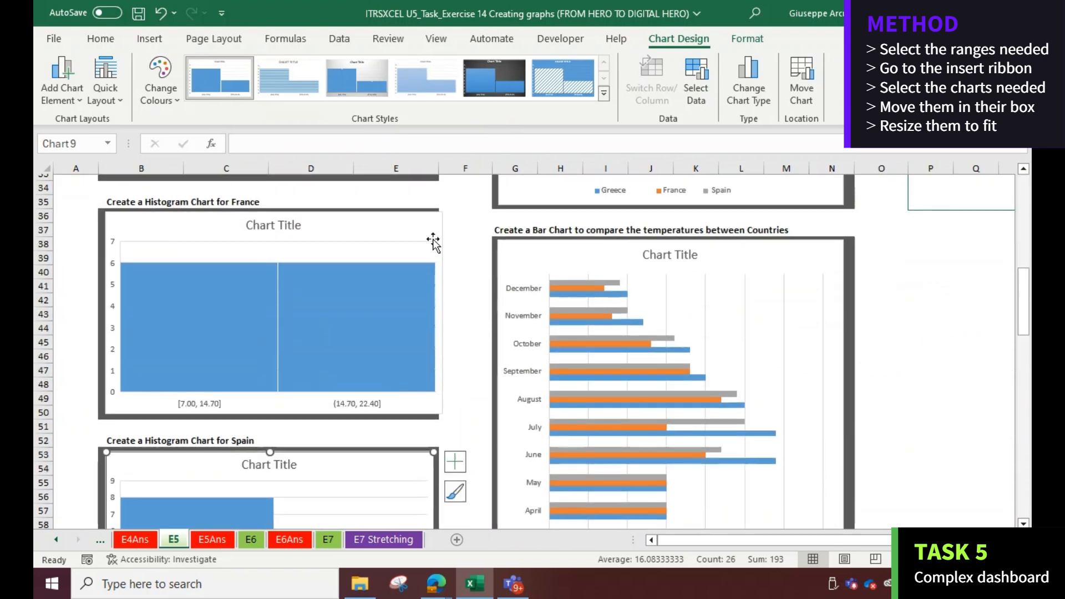
Resize the France and Greece histograms so they fit within their boxes
{"action": "left_click", "coordinate": [436, 310]}
{"action": "left_click_drag", "start_coordinate": [437, 314], "coordinate": [437, 314]}
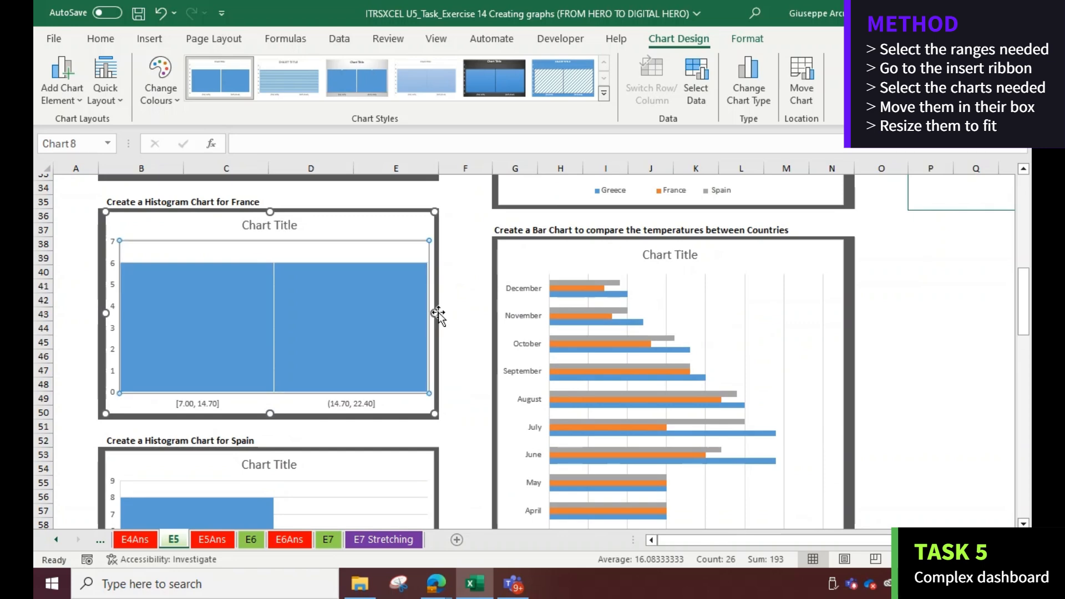
{"action": "scroll", "coordinate": [430, 288], "scroll_direction": "up", "scroll_amount": 5}
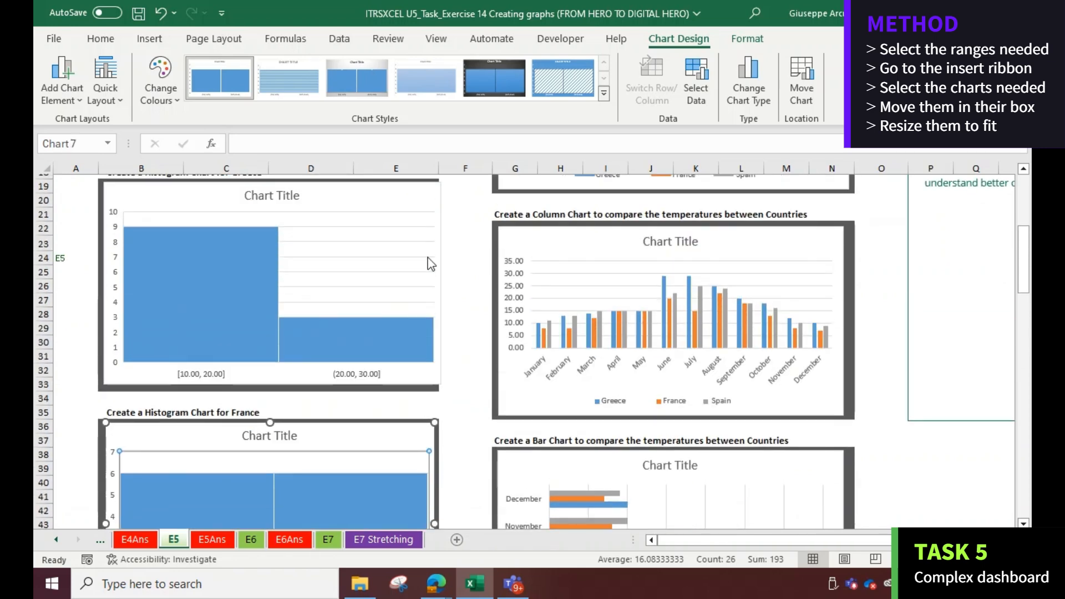
{"action": "left_click", "coordinate": [436, 266]}
{"action": "left_click", "coordinate": [434, 287]}
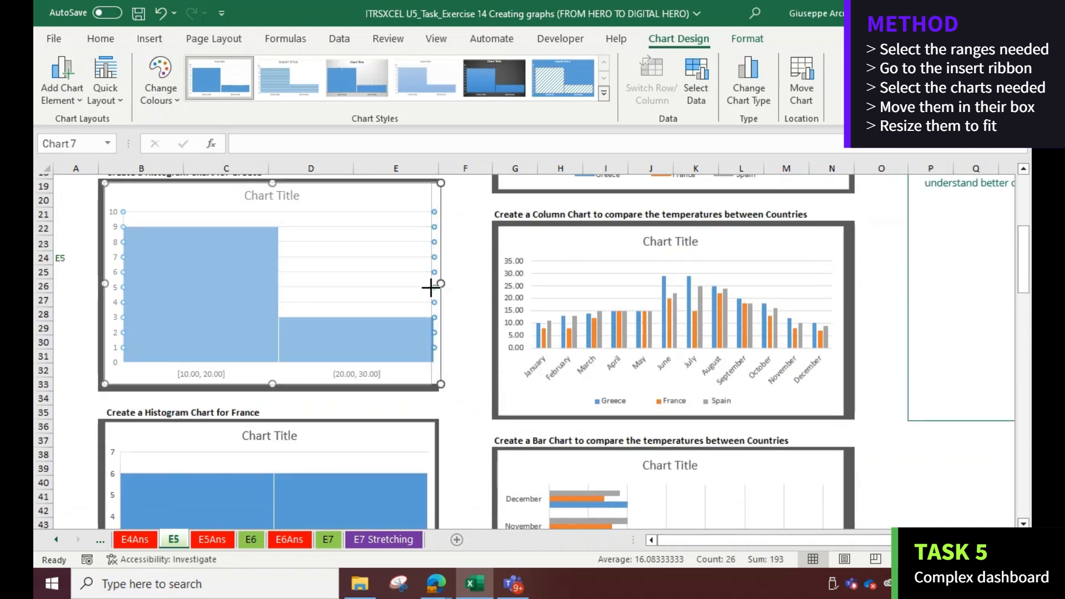
{"action": "left_click_drag", "start_coordinate": [441, 283], "coordinate": [432, 285]}
Select the months and Greece columns, insert a Pareto chart and move it down the sheet
{"action": "scroll", "coordinate": [438, 288], "scroll_direction": "up", "scroll_amount": 2}
{"action": "scroll", "coordinate": [439, 286], "scroll_direction": "up", "scroll_amount": 4}
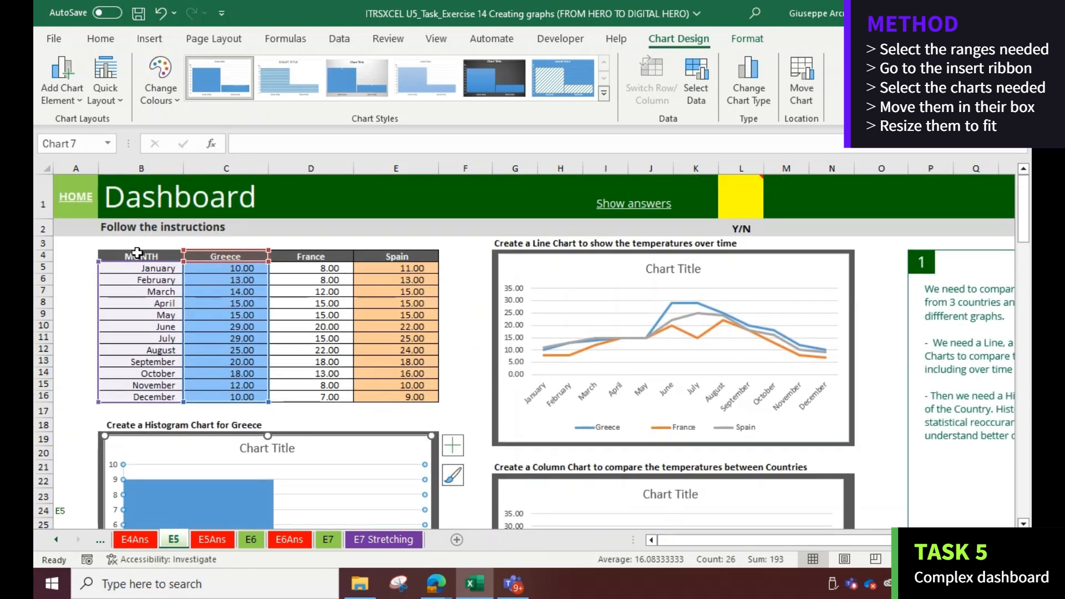
{"action": "left_click_drag", "start_coordinate": [137, 253], "coordinate": [124, 395]}
{"action": "left_click_drag", "start_coordinate": [161, 258], "coordinate": [229, 396]}
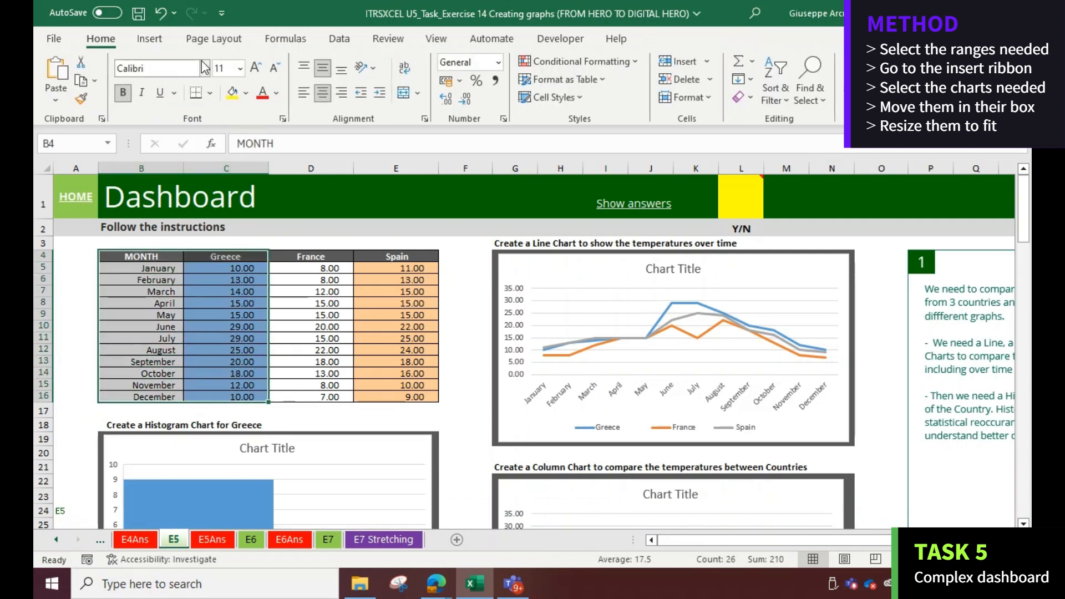
{"action": "left_click", "coordinate": [149, 39]}
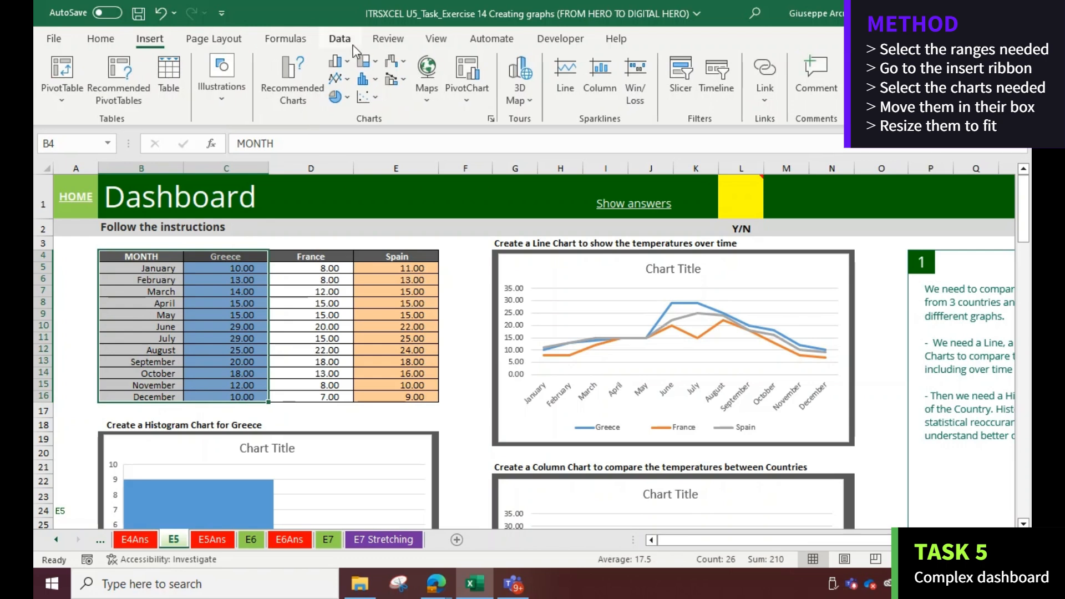
{"action": "left_click", "coordinate": [380, 77]}
{"action": "left_click", "coordinate": [418, 133]}
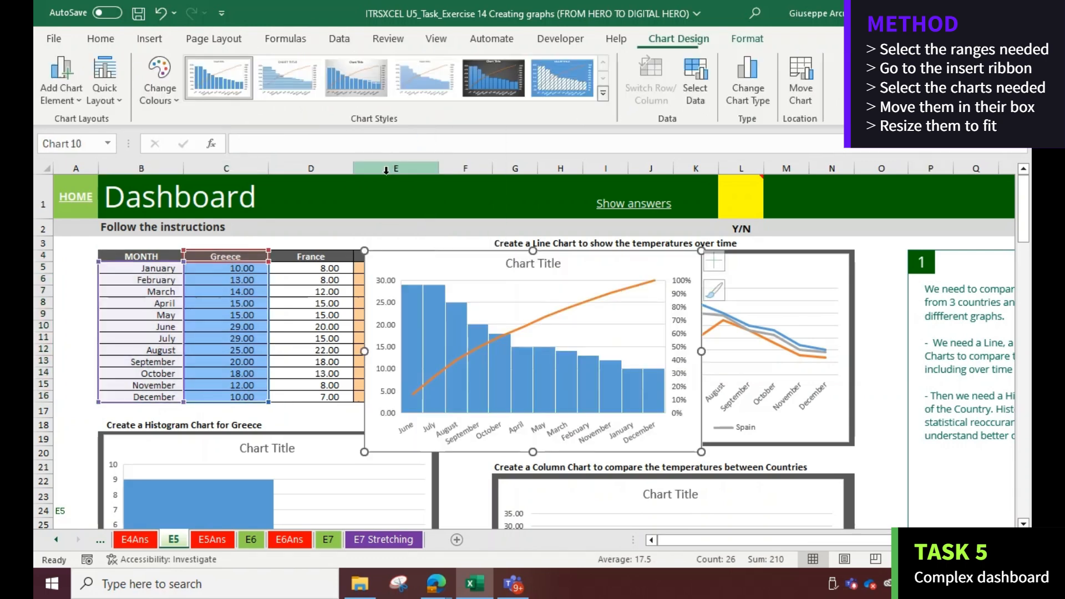
{"action": "left_click_drag", "start_coordinate": [607, 265], "coordinate": [692, 508]}
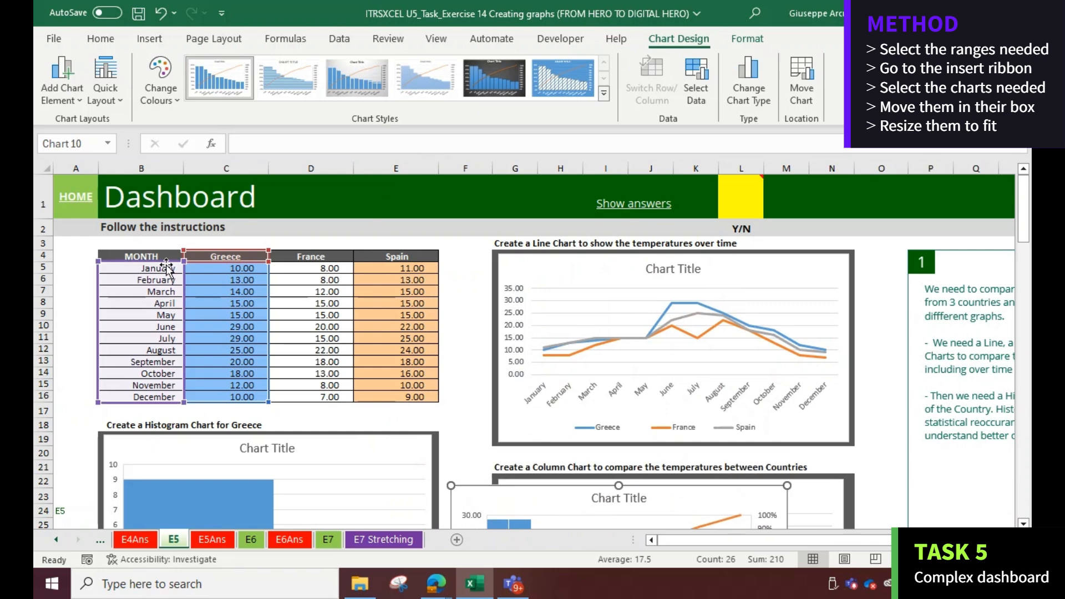
Select the months and France columns, insert a Pareto chart and move it below the table
{"action": "left_click_drag", "start_coordinate": [156, 255], "coordinate": [158, 397]}
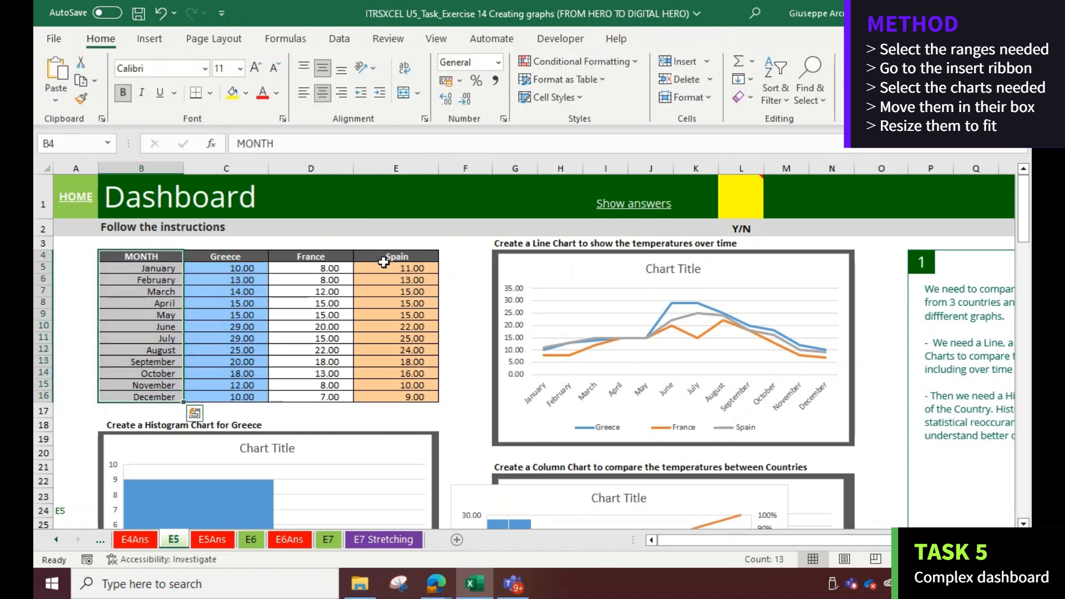
{"action": "left_click_drag", "start_coordinate": [341, 254], "coordinate": [333, 397]}
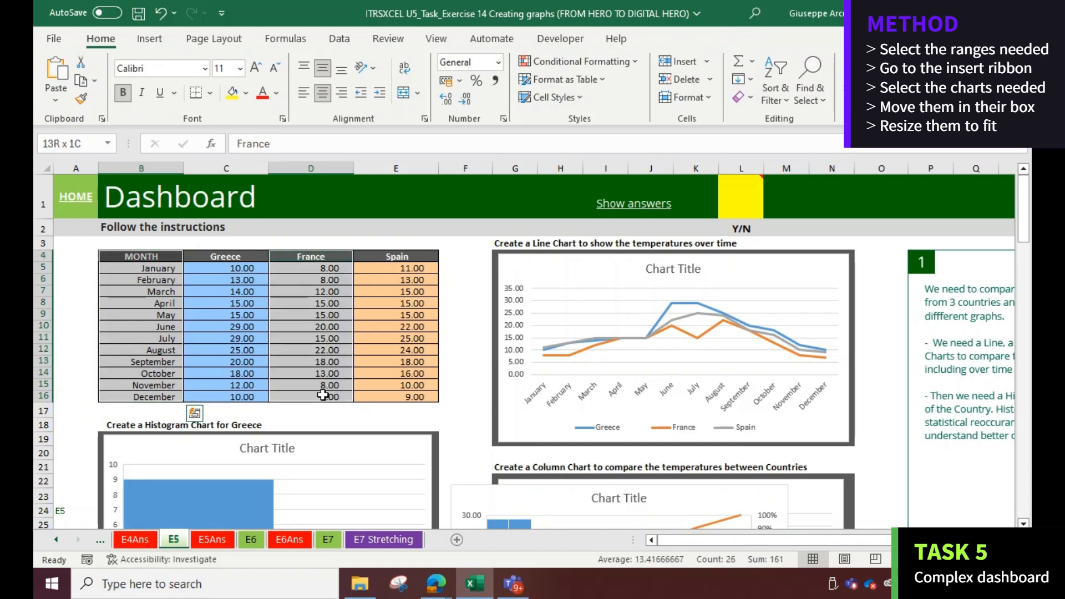
{"action": "left_click", "coordinate": [163, 38]}
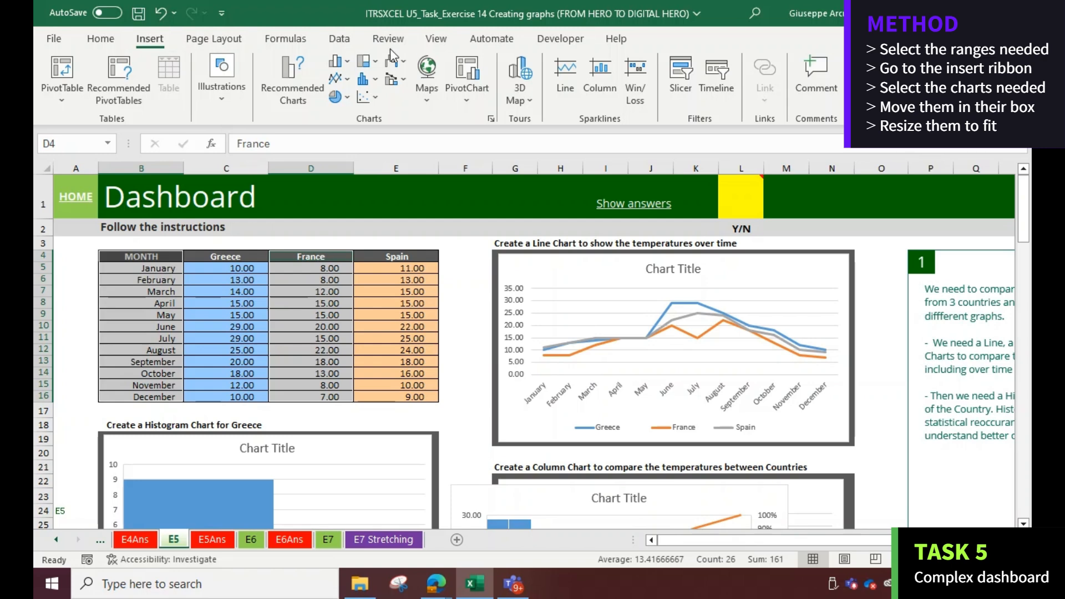
{"action": "left_click", "coordinate": [377, 79]}
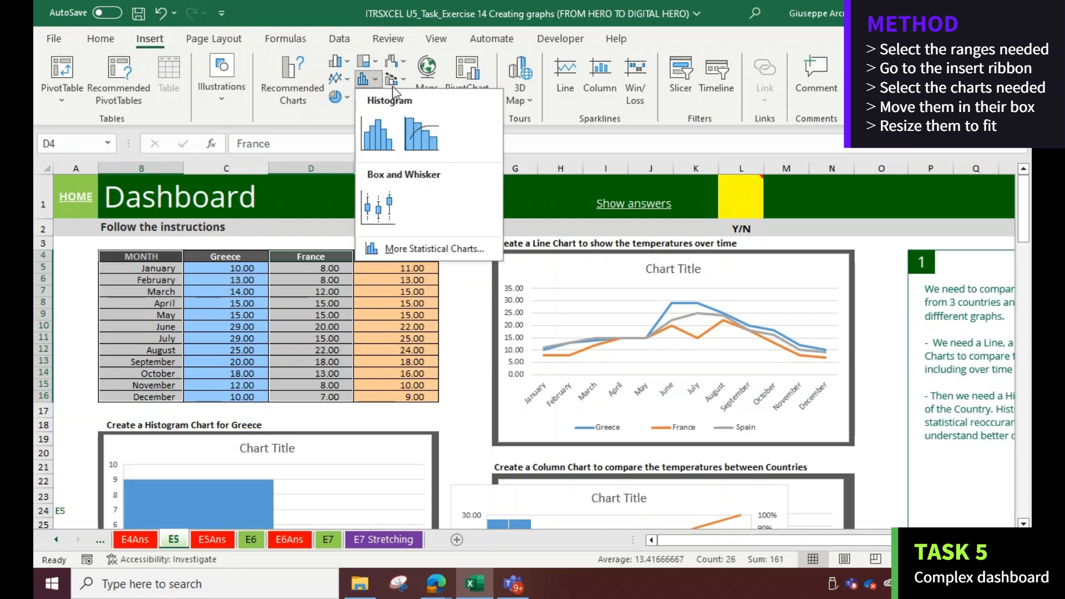
{"action": "left_click", "coordinate": [425, 143]}
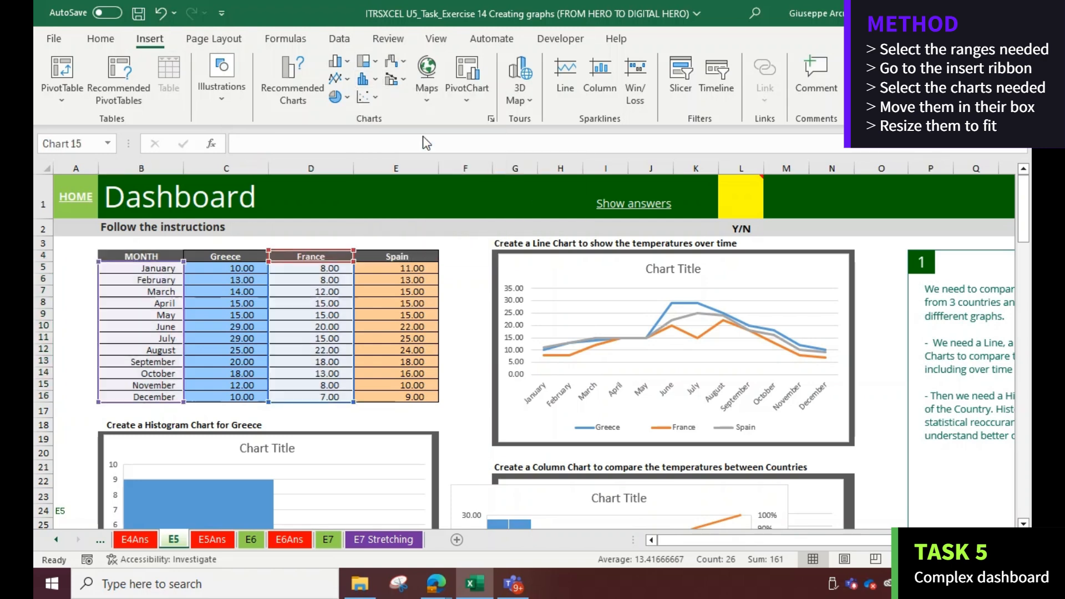
{"action": "left_click_drag", "start_coordinate": [456, 244], "coordinate": [600, 498]}
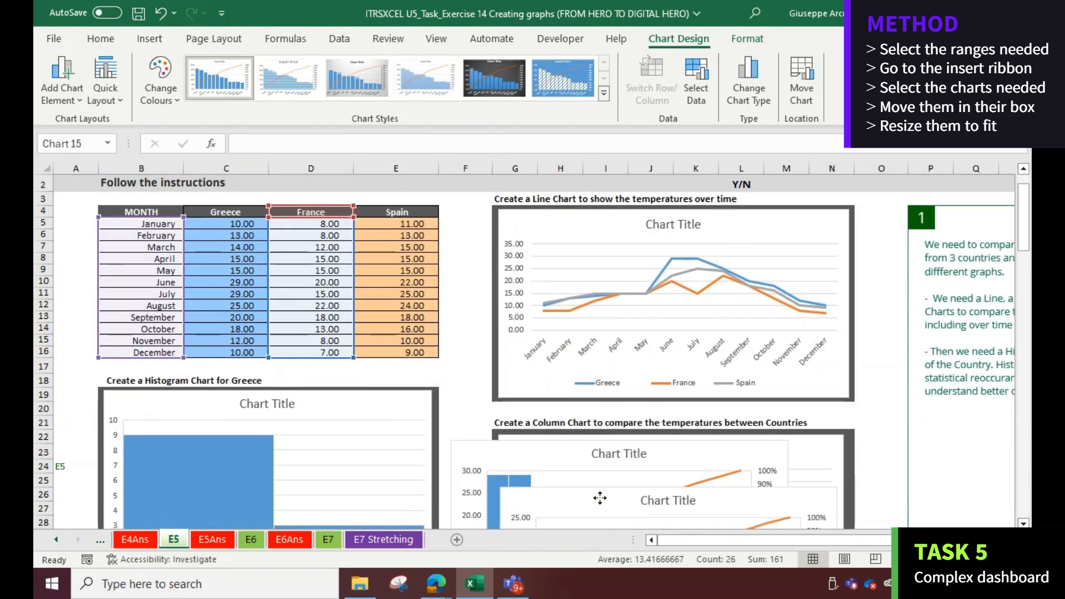
Select the months and Spain columns, insert a Pareto chart and move it into the Spain Pareto box
{"action": "scroll", "coordinate": [171, 178], "scroll_direction": "up", "scroll_amount": 1}
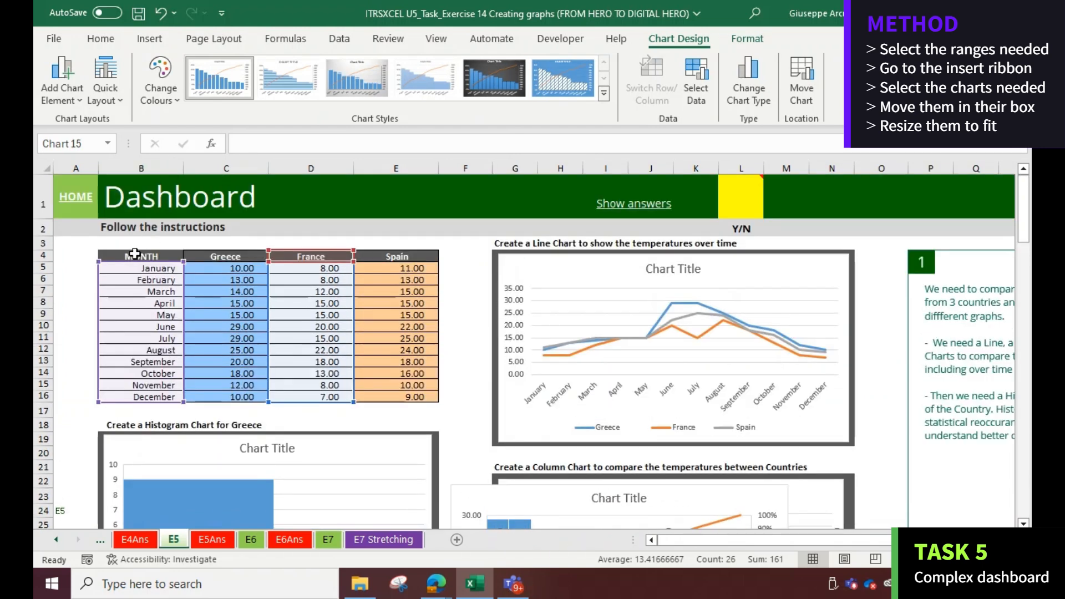
{"action": "left_click_drag", "start_coordinate": [135, 254], "coordinate": [132, 397]}
{"action": "left_click_drag", "start_coordinate": [378, 255], "coordinate": [368, 394]}
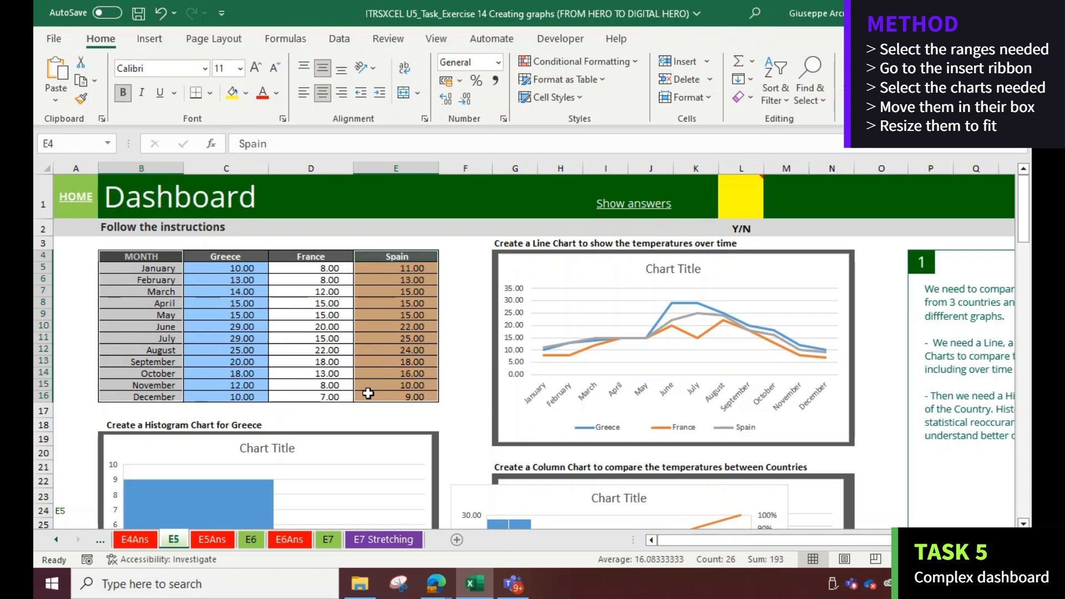
{"action": "left_click", "coordinate": [148, 38]}
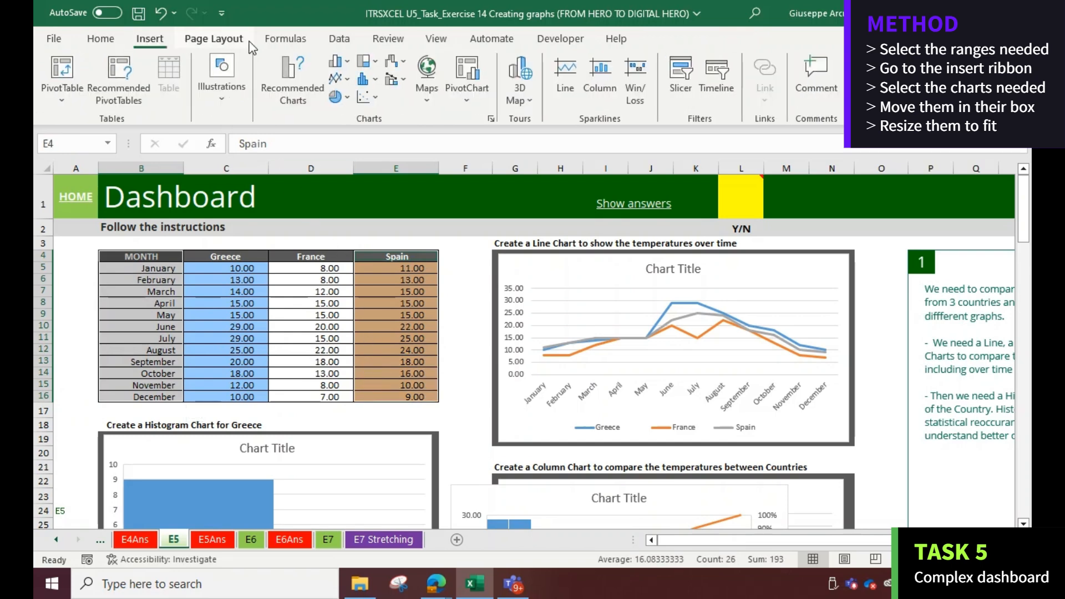
{"action": "left_click", "coordinate": [379, 79]}
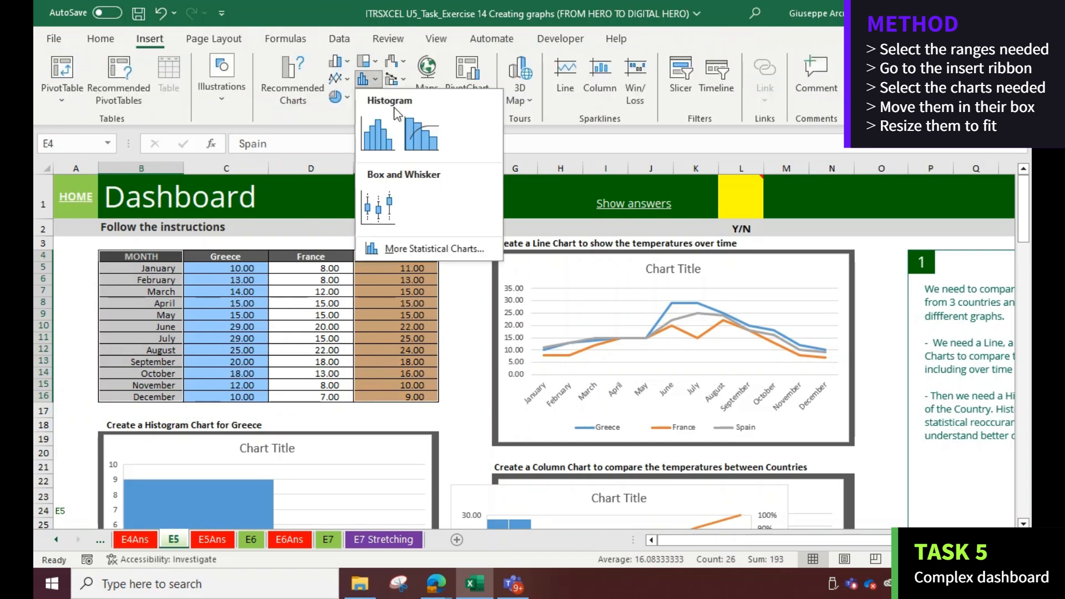
{"action": "left_click", "coordinate": [418, 131]}
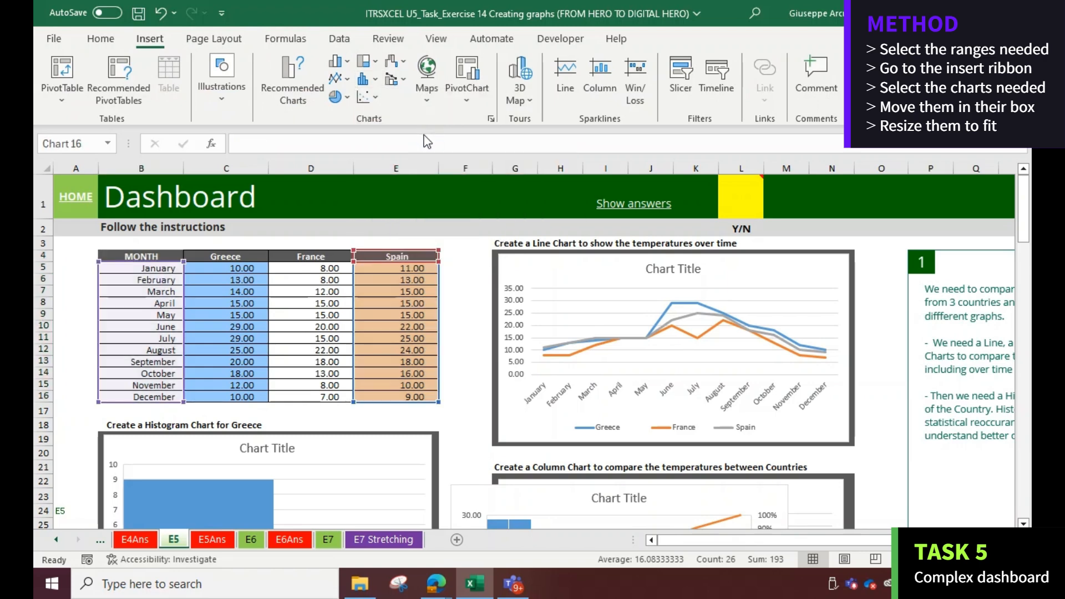
{"action": "left_click_drag", "start_coordinate": [484, 261], "coordinate": [237, 527]}
{"action": "scroll", "coordinate": [237, 527], "scroll_direction": "down", "scroll_amount": 5}
{"action": "left_click_drag", "start_coordinate": [533, 325], "coordinate": [409, 507]}
{"action": "scroll", "coordinate": [466, 383], "scroll_direction": "up", "scroll_amount": 7}
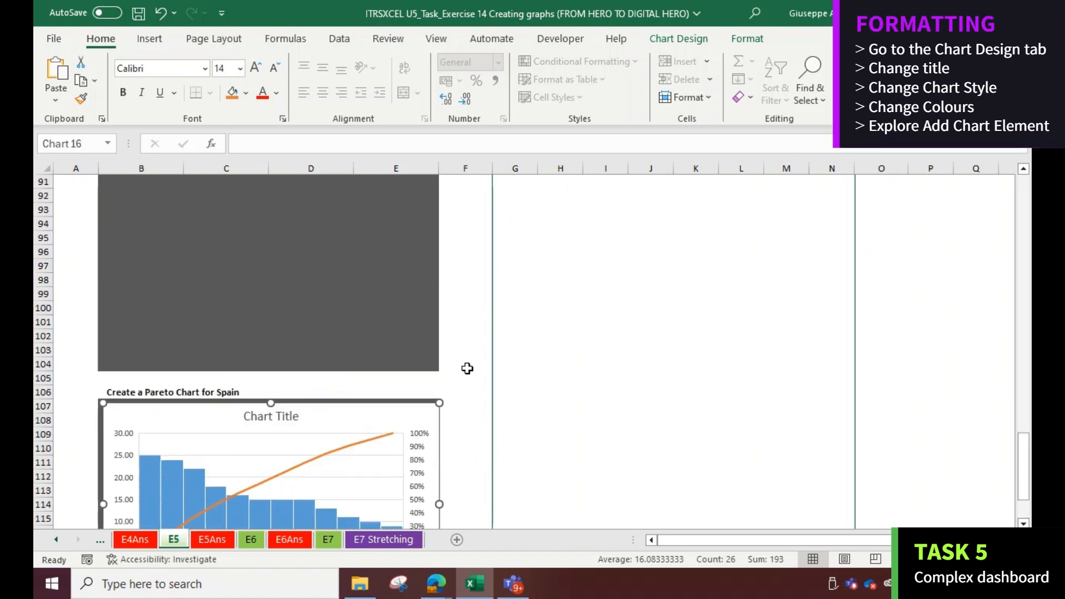
Move the France Pareto chart into the France Pareto box
{"action": "left_click_drag", "start_coordinate": [238, 195], "coordinate": [194, 387]}
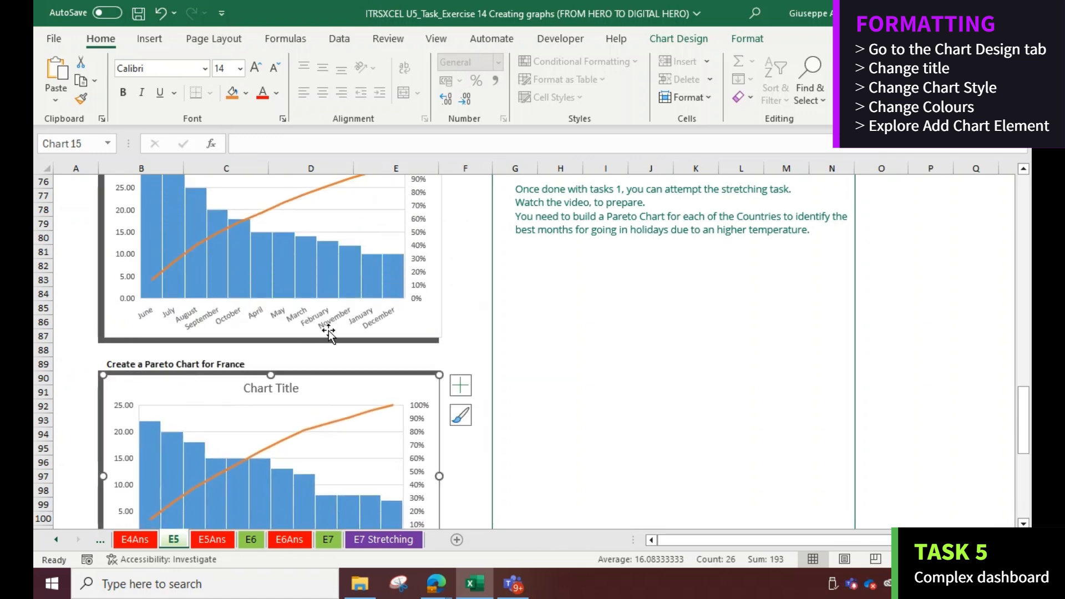
{"action": "scroll", "coordinate": [329, 331], "scroll_direction": "up", "scroll_amount": 2}
{"action": "scroll", "coordinate": [332, 335], "scroll_direction": "up", "scroll_amount": 17}
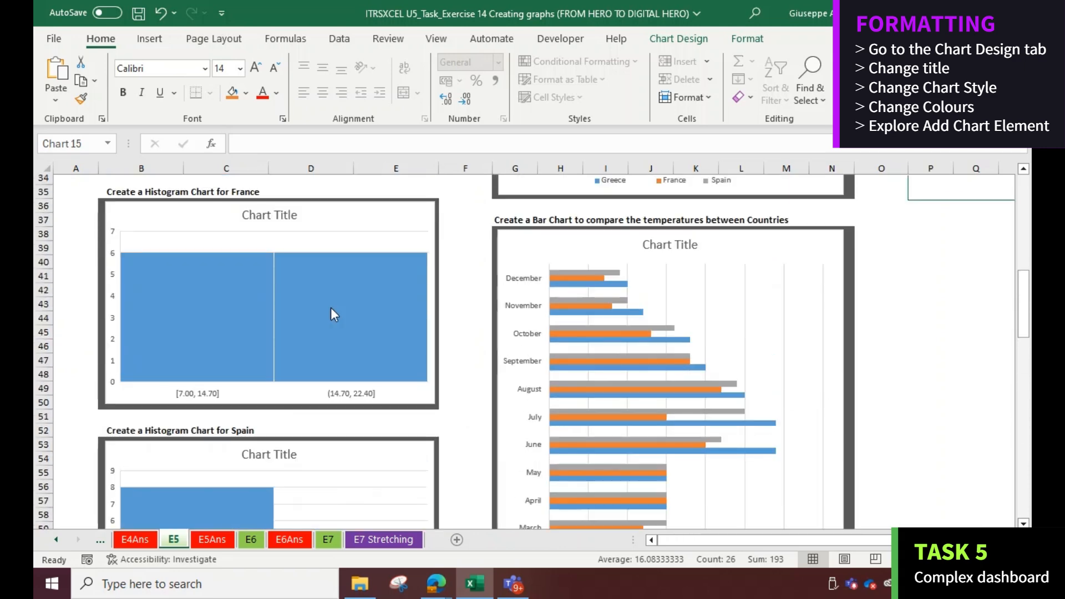
{"action": "scroll", "coordinate": [332, 292], "scroll_direction": "up", "scroll_amount": 6}
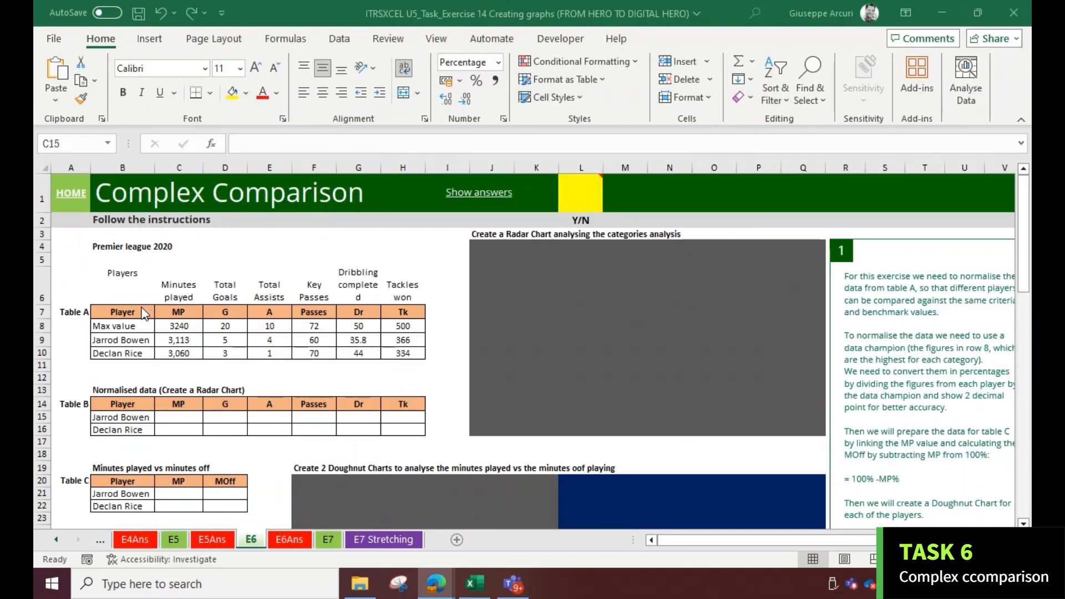
Review Table A and the normalised Table B on the E6 answer sheet
{"action": "left_click_drag", "start_coordinate": [132, 312], "coordinate": [377, 360]}
{"action": "left_click", "coordinate": [376, 362]}
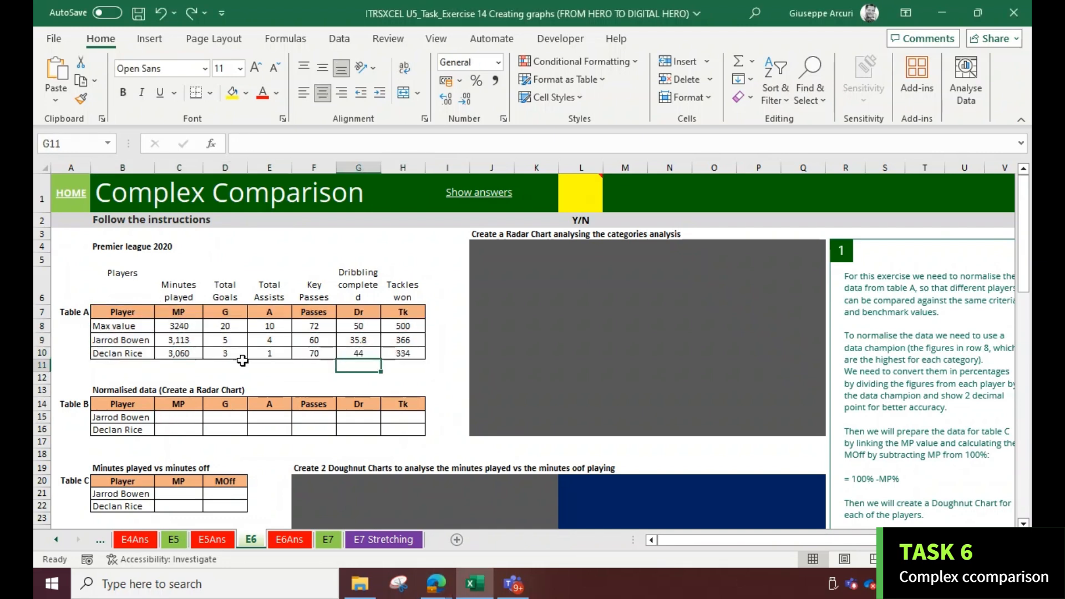
{"action": "left_click", "coordinate": [287, 540]}
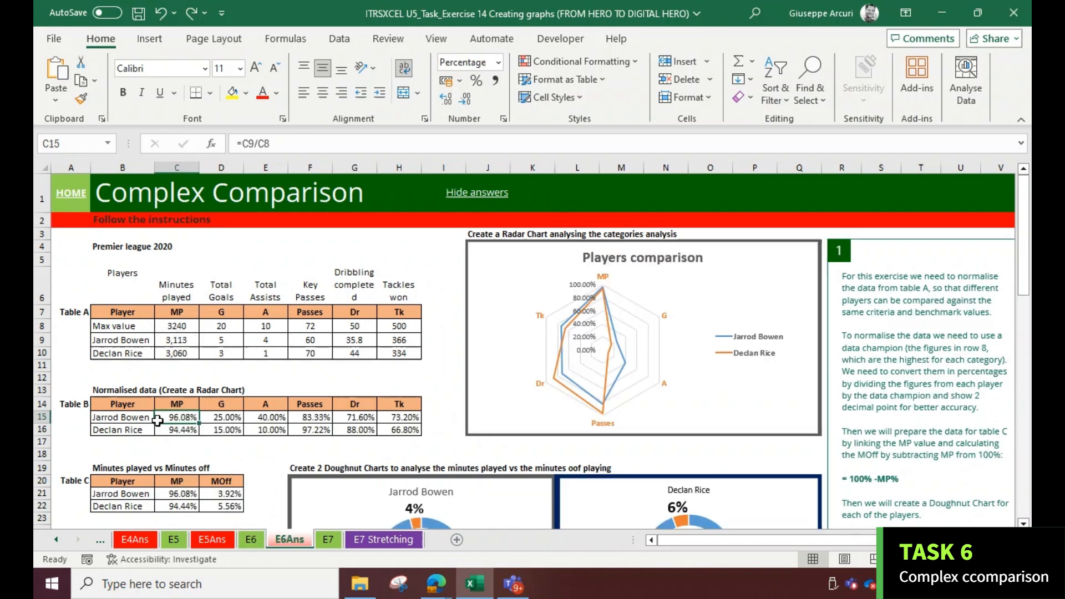
{"action": "left_click_drag", "start_coordinate": [121, 419], "coordinate": [400, 430]}
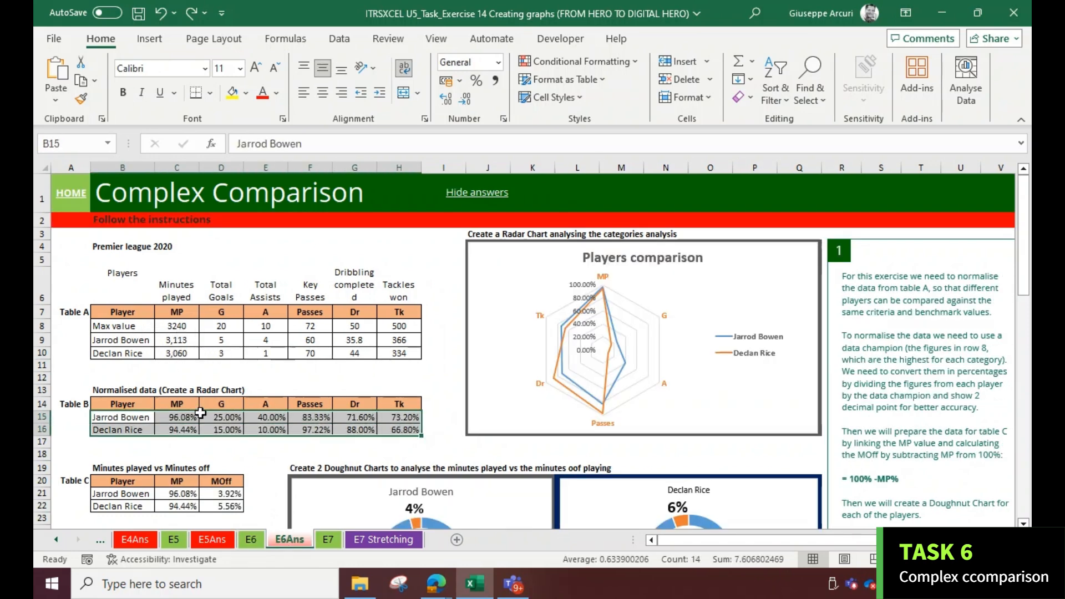
{"action": "left_click_drag", "start_coordinate": [130, 327], "coordinate": [400, 329]}
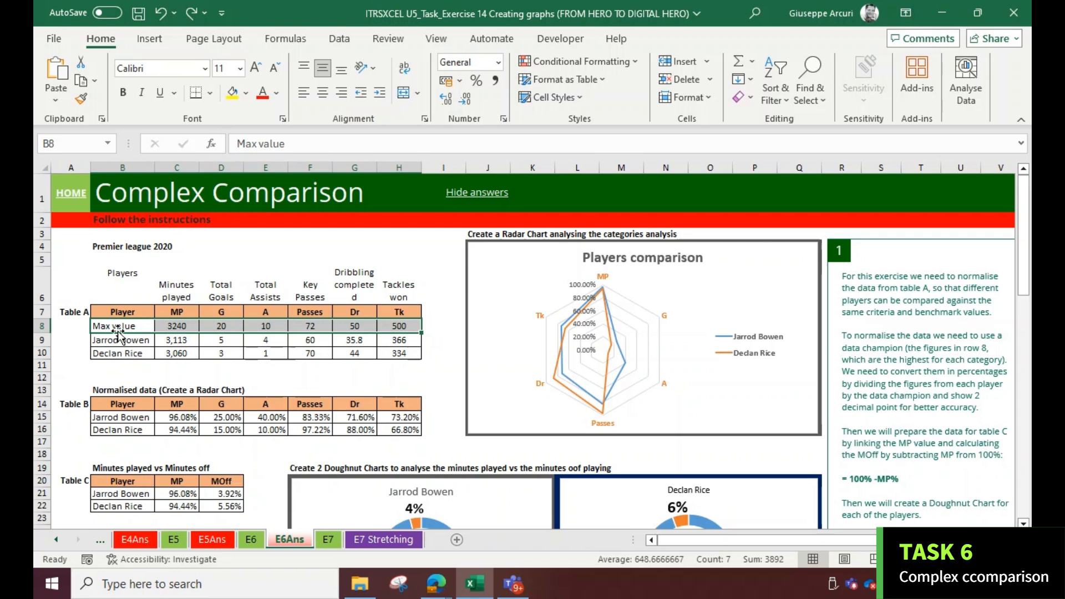
{"action": "left_click_drag", "start_coordinate": [116, 340], "coordinate": [400, 352]}
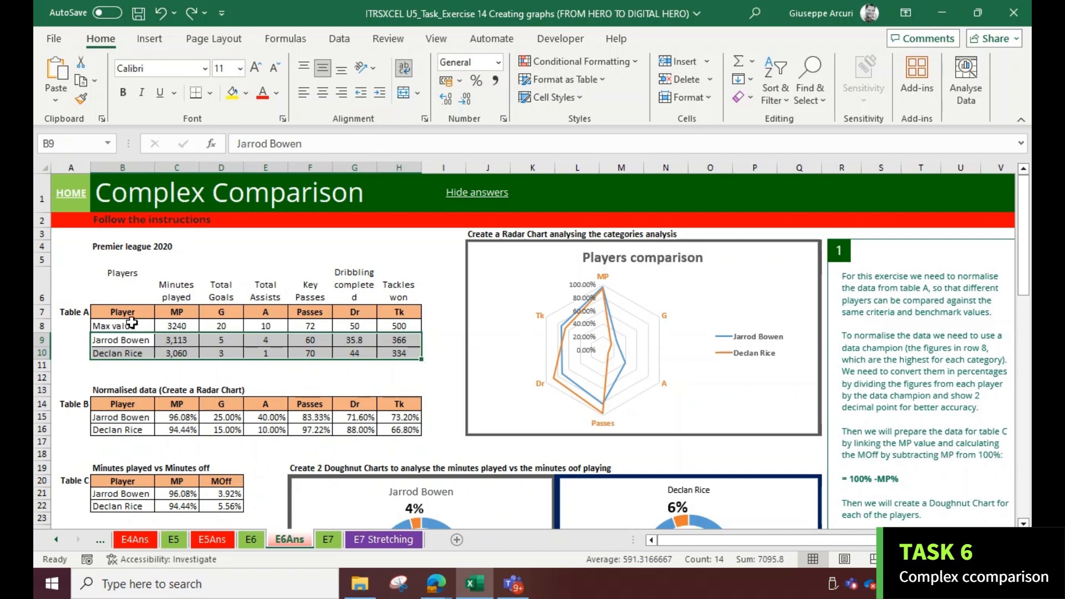
{"action": "left_click", "coordinate": [132, 323]}
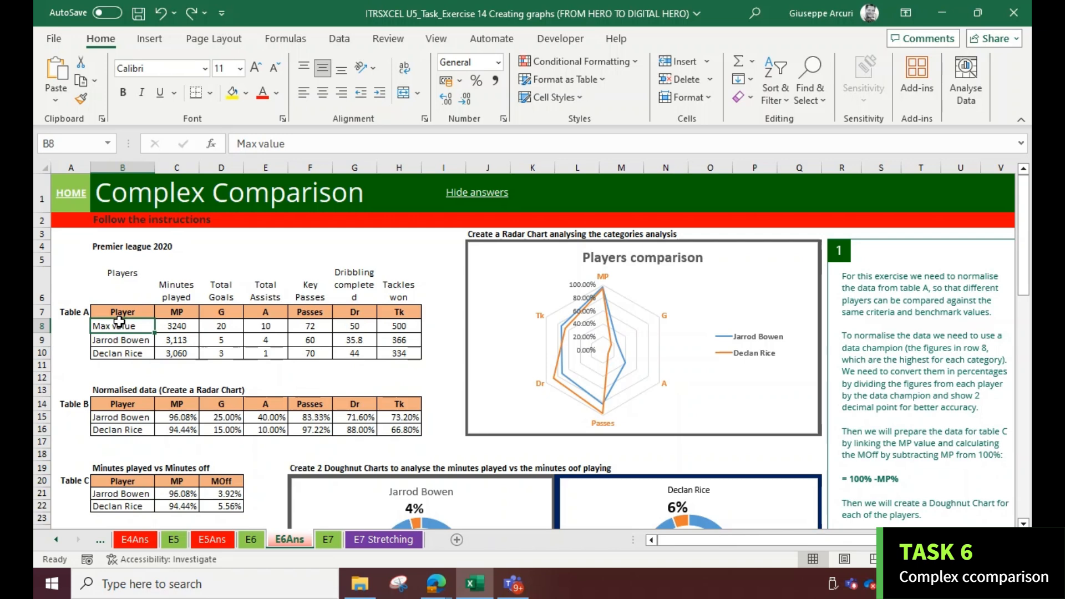
{"action": "left_click_drag", "start_coordinate": [120, 339], "coordinate": [390, 352]}
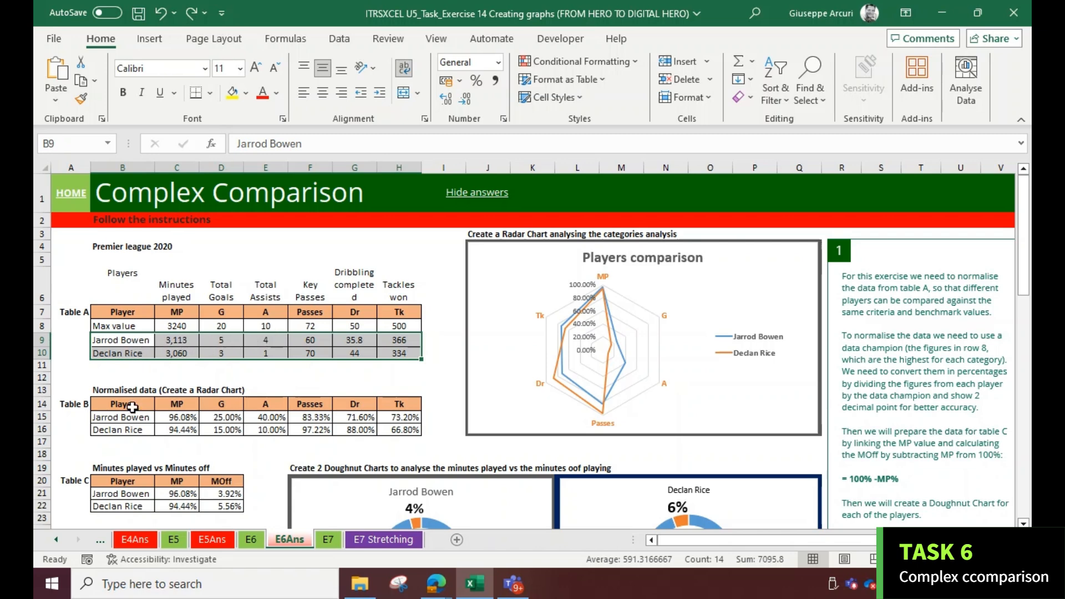
{"action": "left_click_drag", "start_coordinate": [129, 325], "coordinate": [400, 327]}
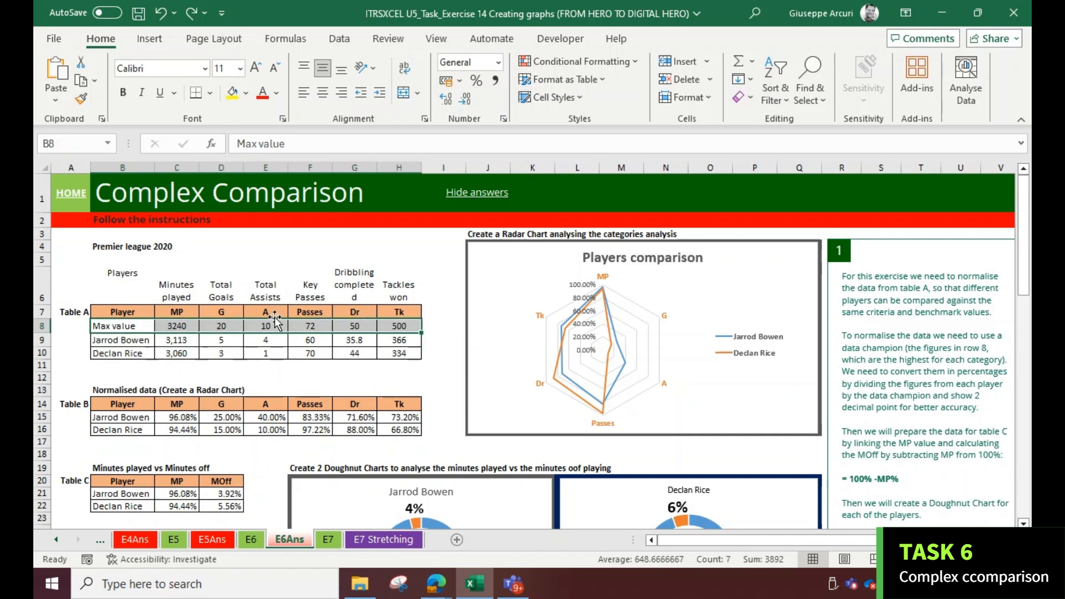
{"action": "left_click_drag", "start_coordinate": [136, 313], "coordinate": [382, 313]}
{"action": "left_click_drag", "start_coordinate": [117, 408], "coordinate": [399, 430]}
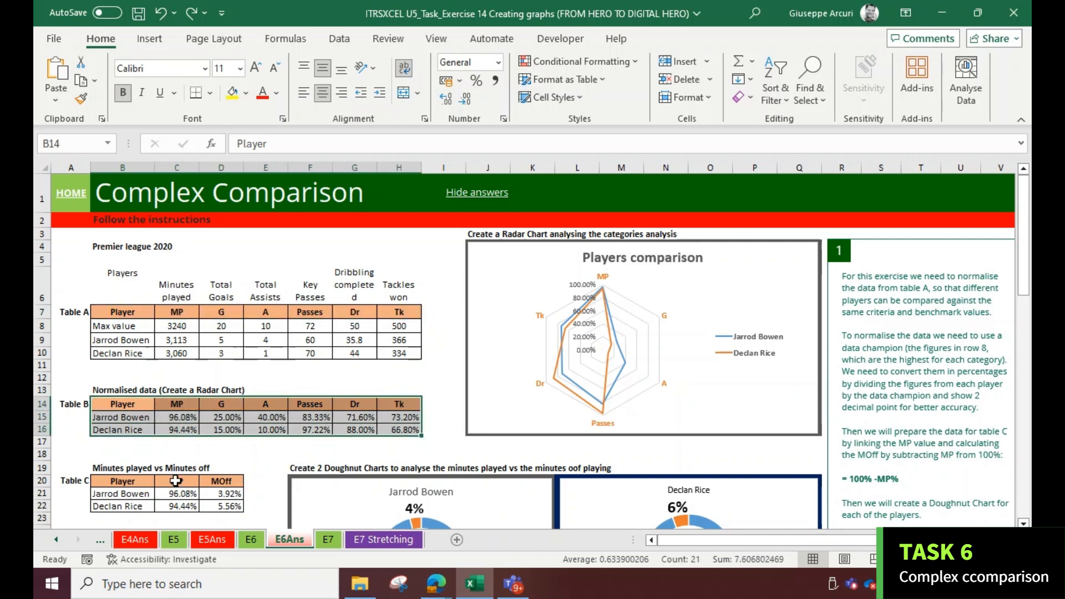
On E6, normalise both players' minutes played in Table B with the formulas =C9/C8 and =C10/C8
{"action": "left_click", "coordinate": [250, 539]}
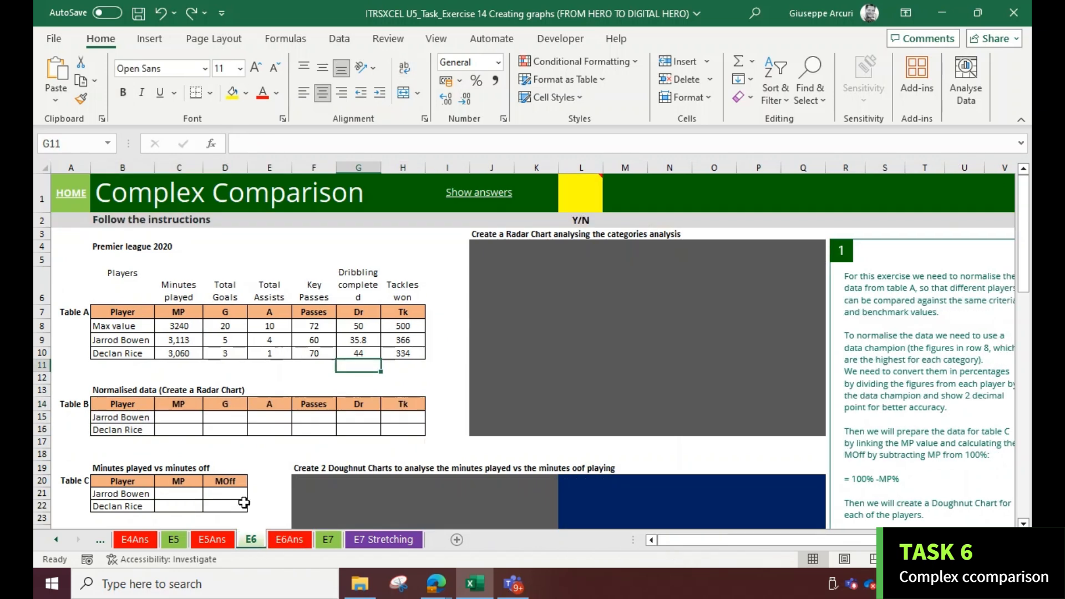
{"action": "left_click", "coordinate": [179, 417]}
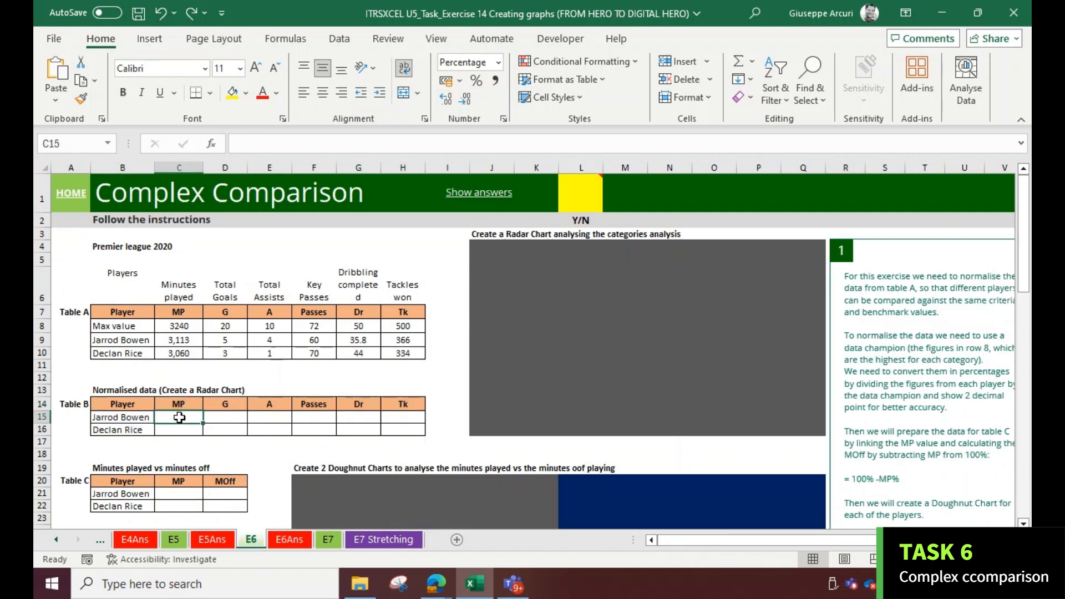
{"action": "type", "text": "="}
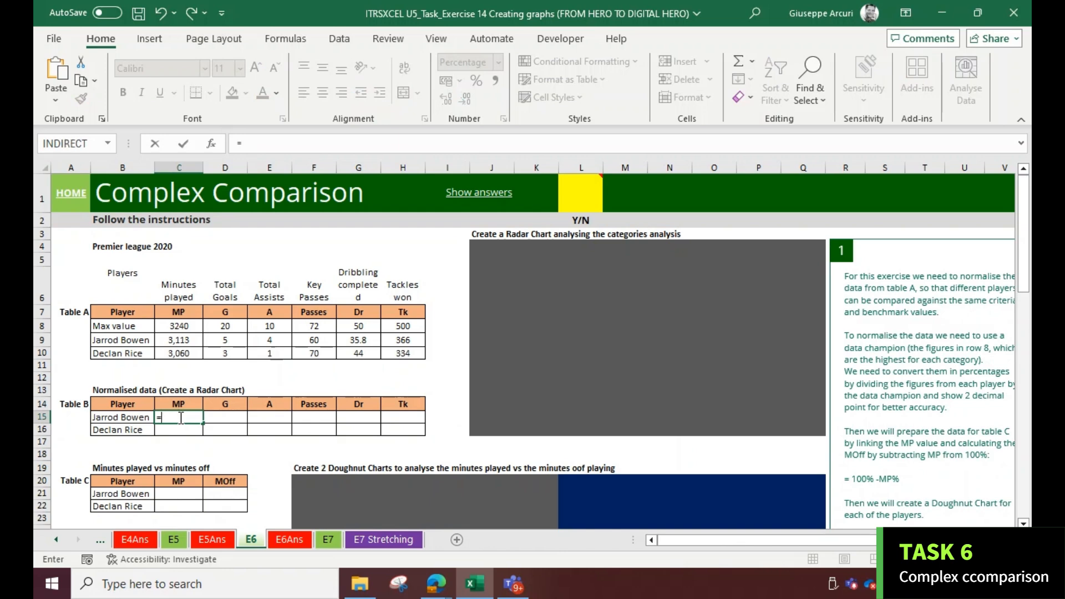
{"action": "type", "text": "c9/c8"}
{"action": "key", "text": "Return"}
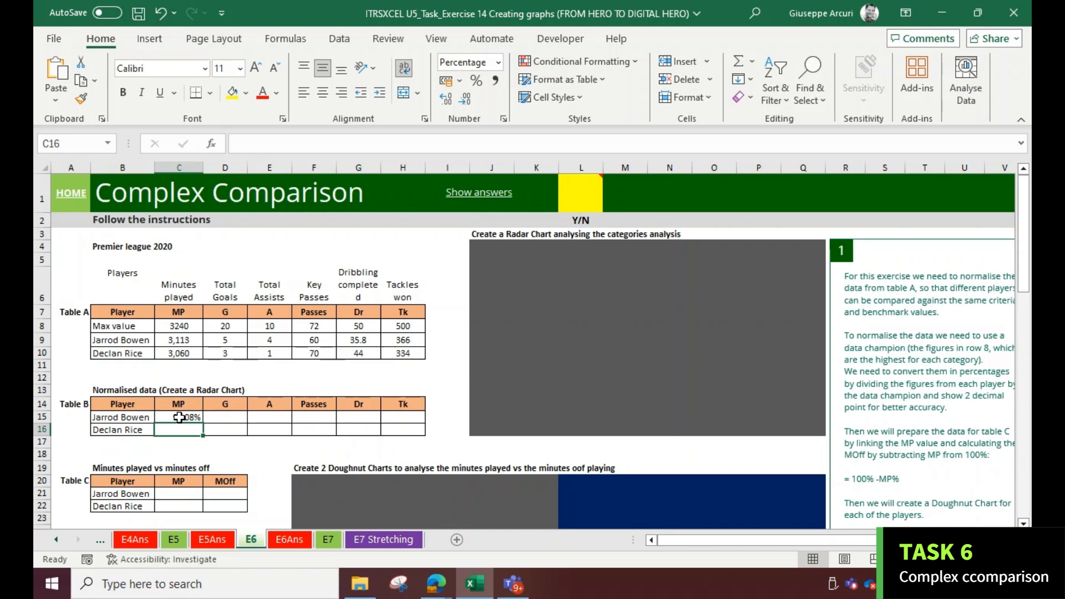
{"action": "type", "text": "=c1"}
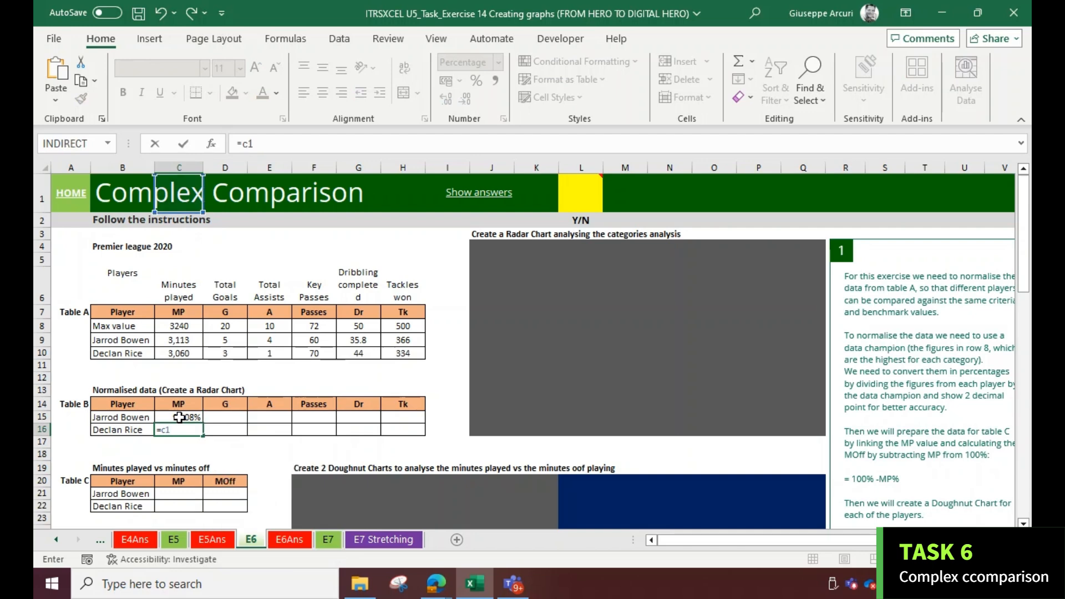
{"action": "type", "text": "0/c8"}
{"action": "key", "text": "Return"}
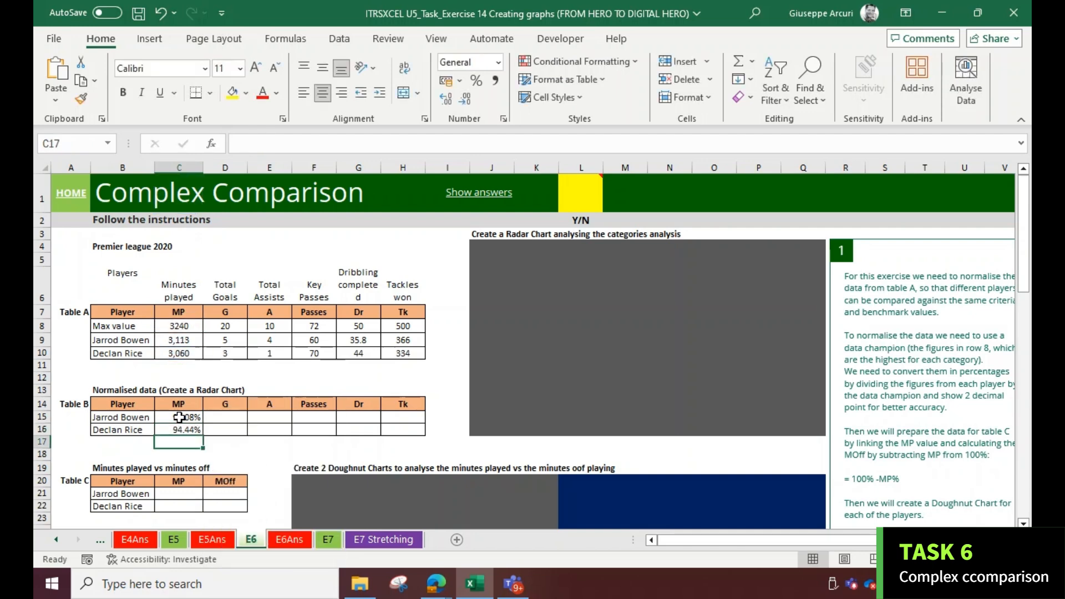
Fill the Table B normalisation formulas across from Minutes played to Tackles won for both players
{"action": "left_click", "coordinate": [179, 417]}
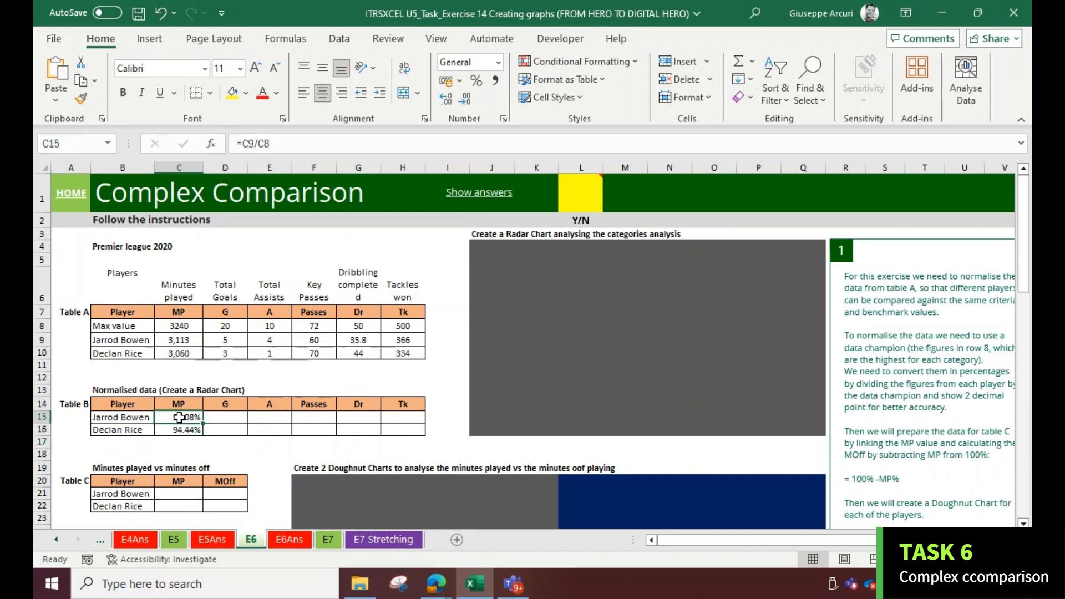
{"action": "left_click_drag", "start_coordinate": [174, 424], "coordinate": [420, 432]}
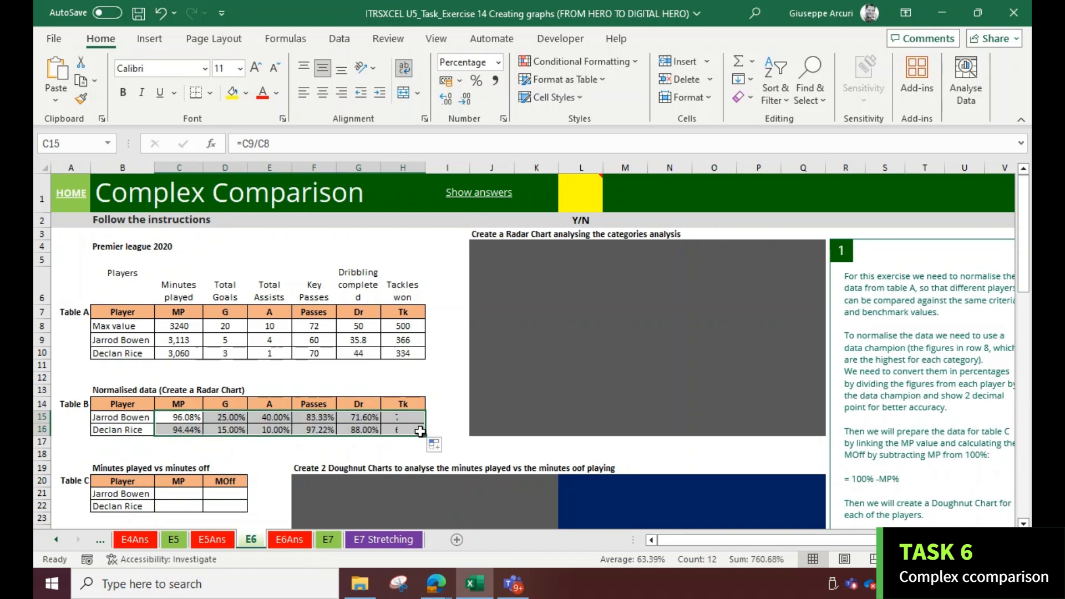
{"action": "left_click", "coordinate": [66, 204]}
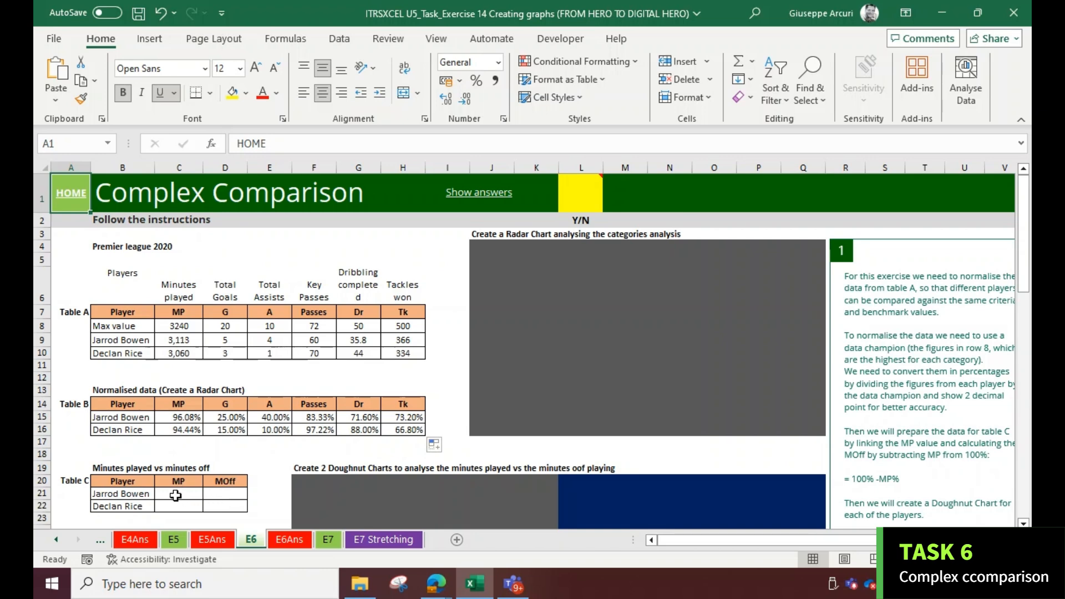
In Table C, link Jarrod Bowen's MP to his normalised minutes with the formula =C15
{"action": "left_click", "coordinate": [177, 496]}
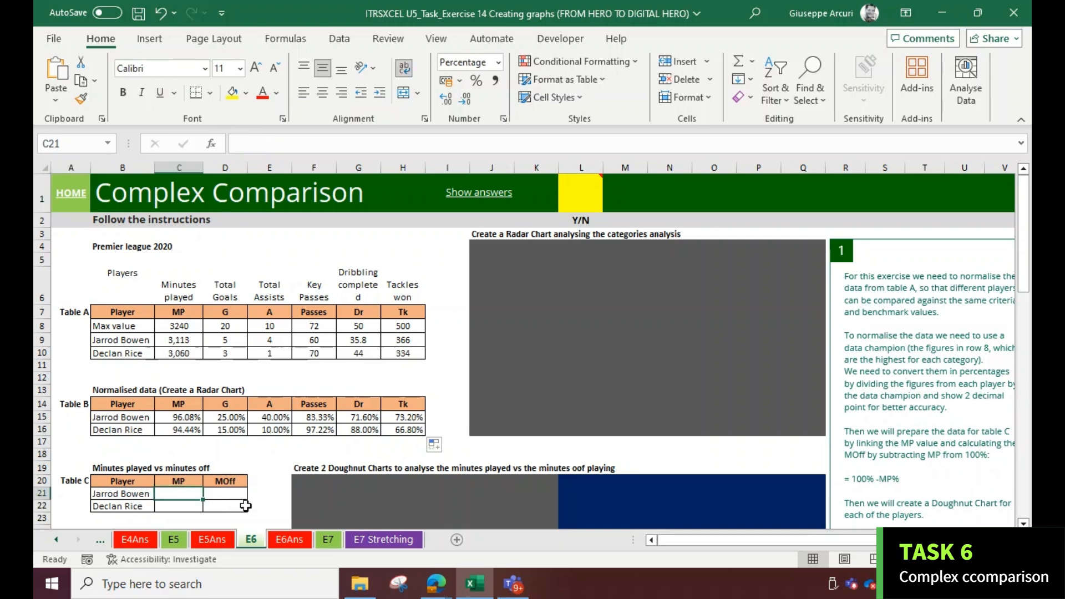
{"action": "type", "text": "="}
{"action": "left_click", "coordinate": [186, 416]}
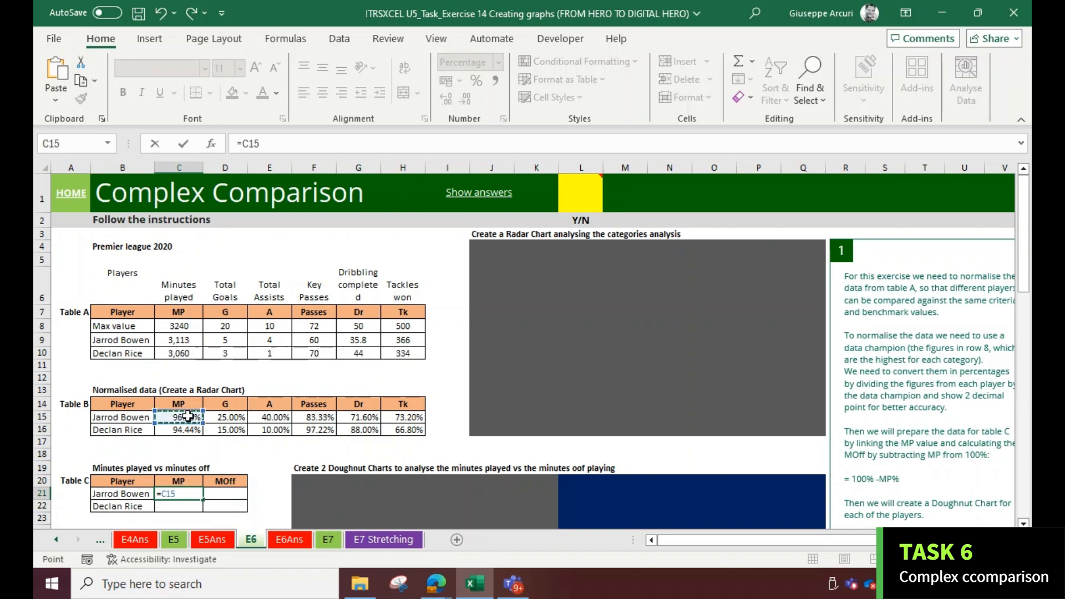
{"action": "key", "text": "Return"}
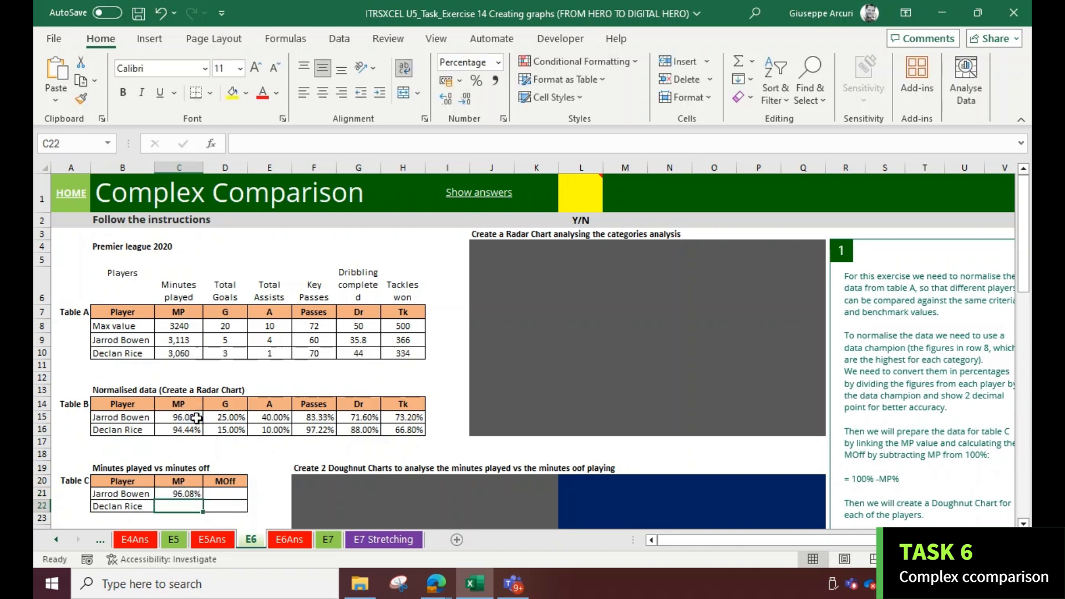
Calculate Jarrod Bowen's MOff as =1-C21, then fill Table C's MP and MOff formulas down to Declan Rice
{"action": "left_click", "coordinate": [228, 481]}
{"action": "left_click", "coordinate": [231, 492]}
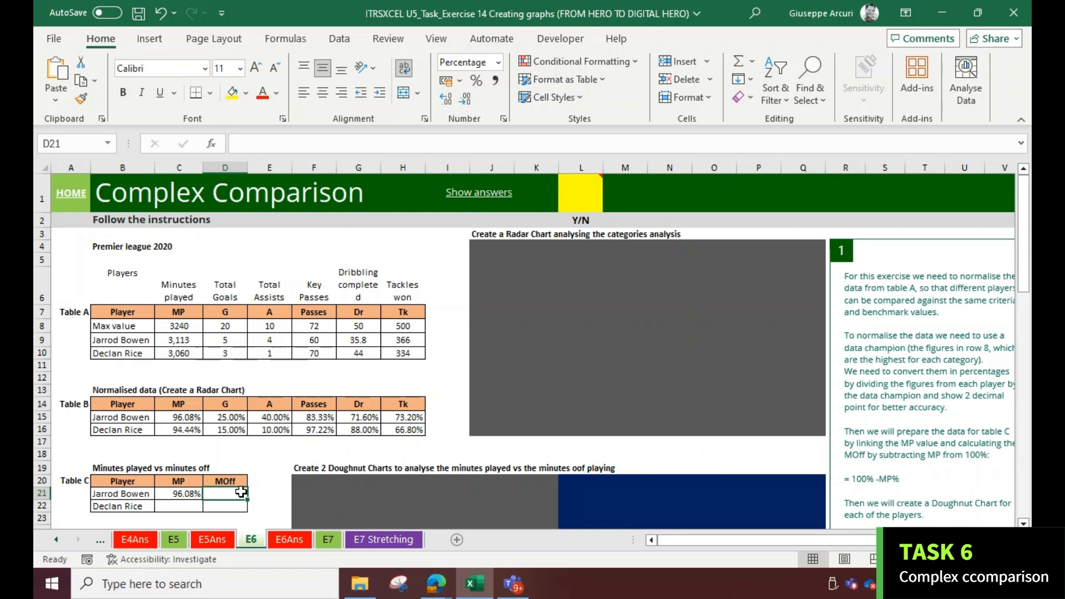
{"action": "type", "text": "=1-"}
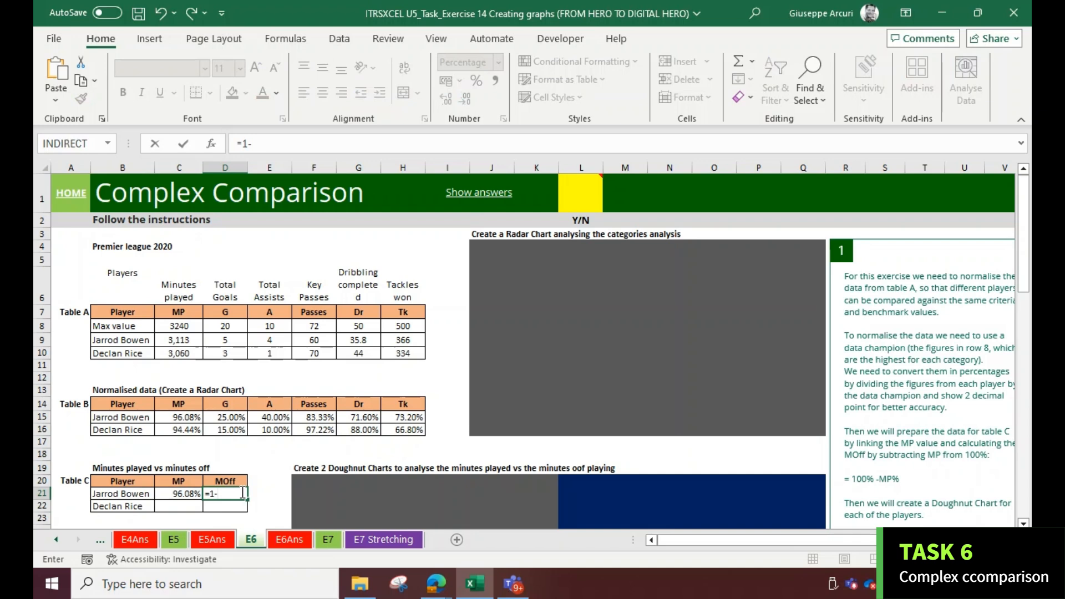
{"action": "left_click", "coordinate": [193, 493]}
{"action": "key", "text": "Return"}
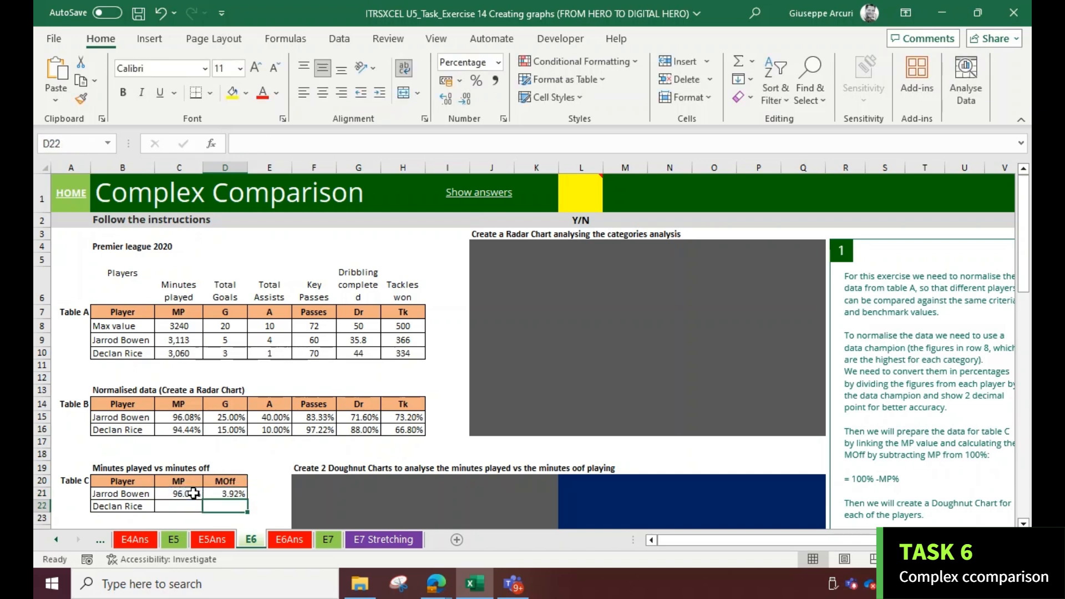
{"action": "left_click_drag", "start_coordinate": [187, 493], "coordinate": [247, 511]}
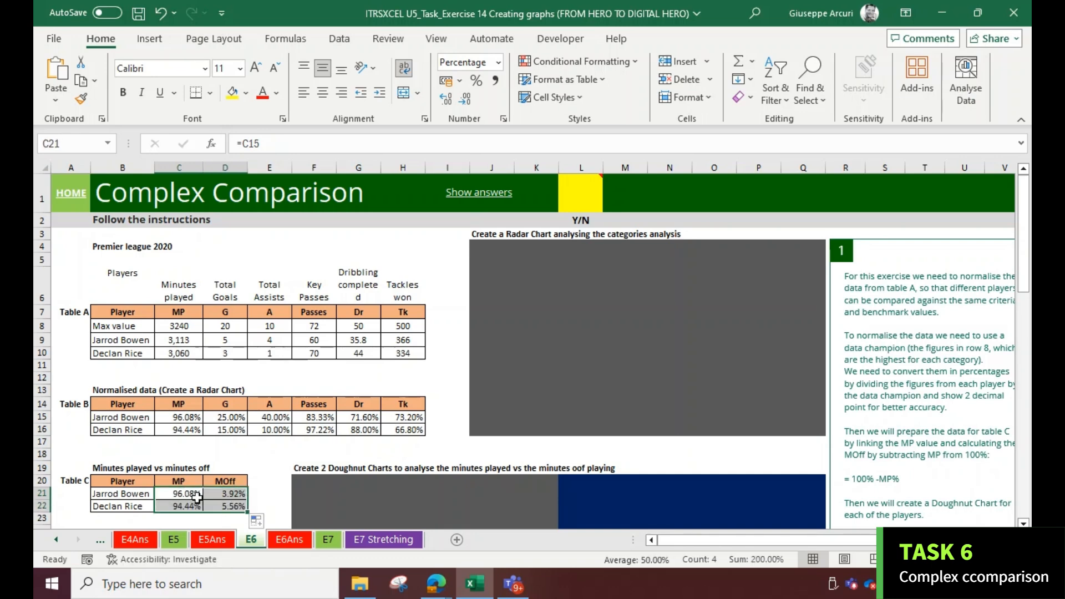
{"action": "left_click", "coordinate": [70, 209]}
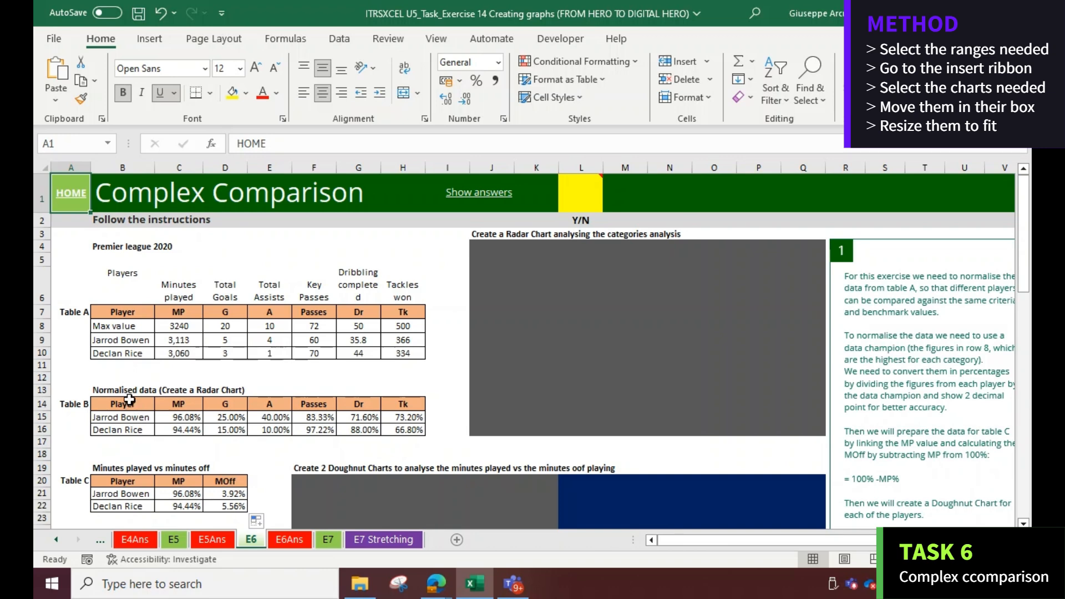
Insert a radar chart from the whole of Table B and resize it to fill the radar chart box
{"action": "left_click_drag", "start_coordinate": [132, 401], "coordinate": [395, 433]}
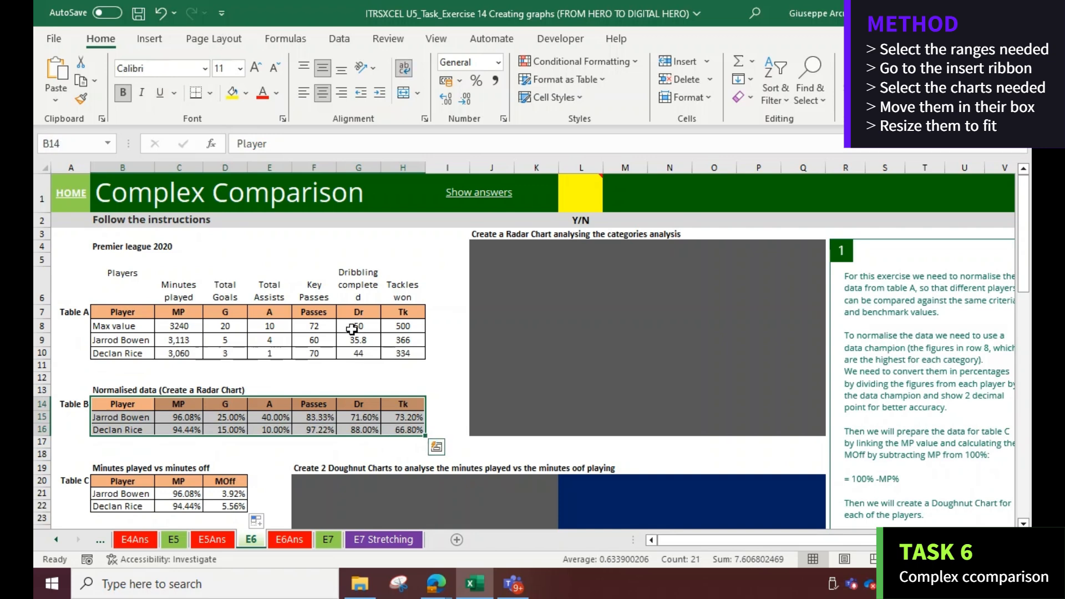
{"action": "left_click", "coordinate": [160, 40]}
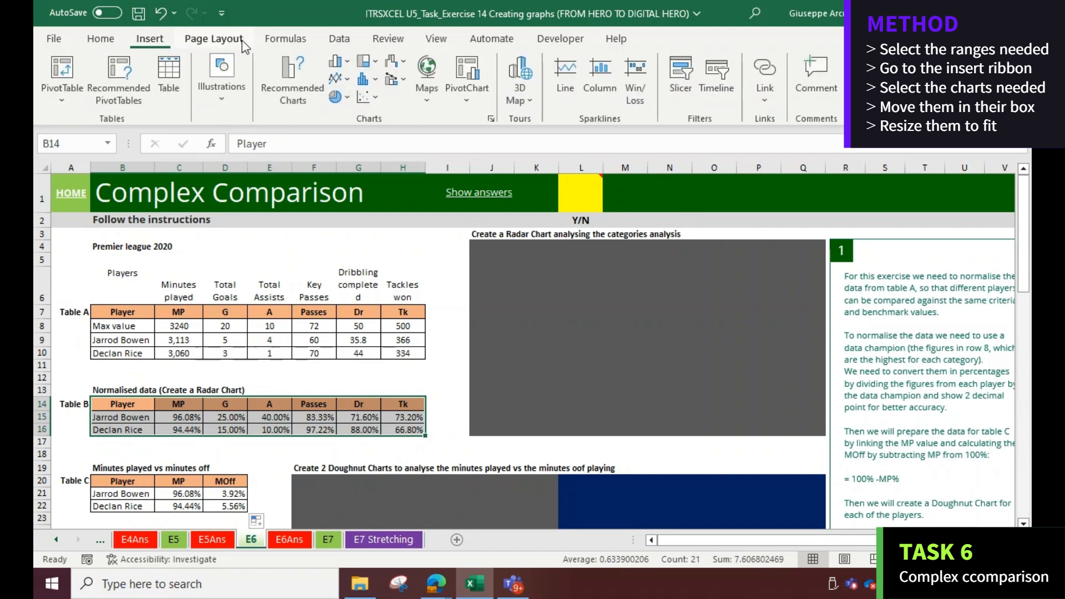
{"action": "left_click", "coordinate": [399, 61]}
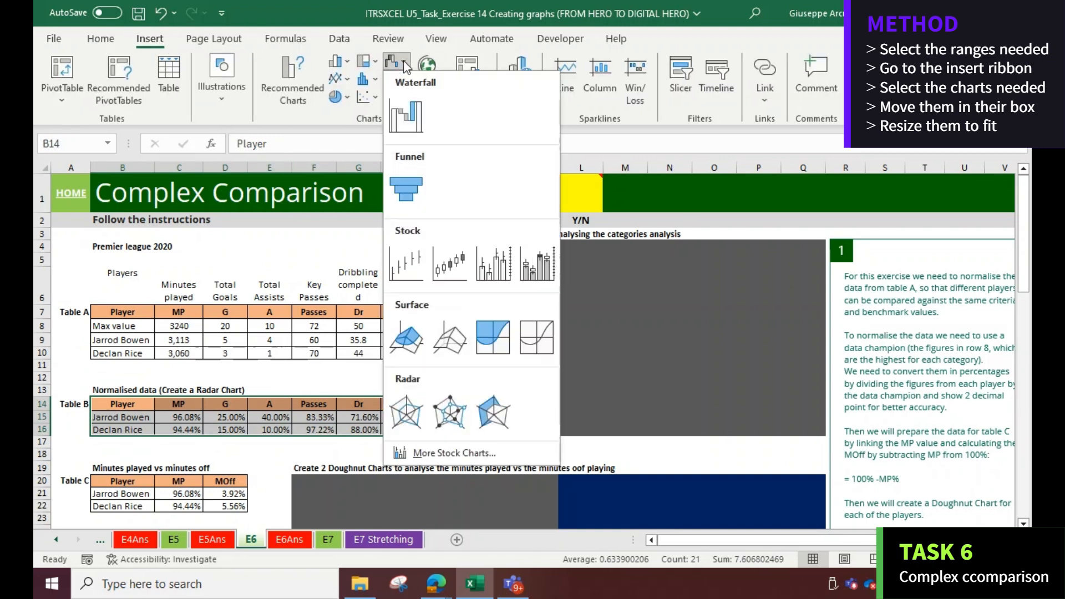
{"action": "left_click", "coordinate": [406, 411]}
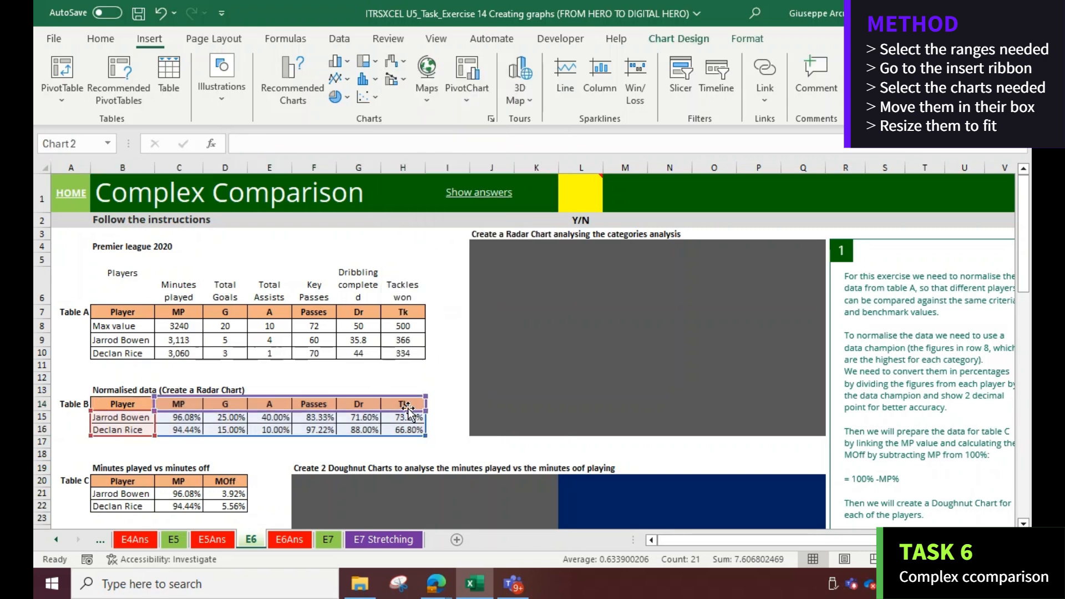
{"action": "left_click_drag", "start_coordinate": [499, 271], "coordinate": [540, 260]}
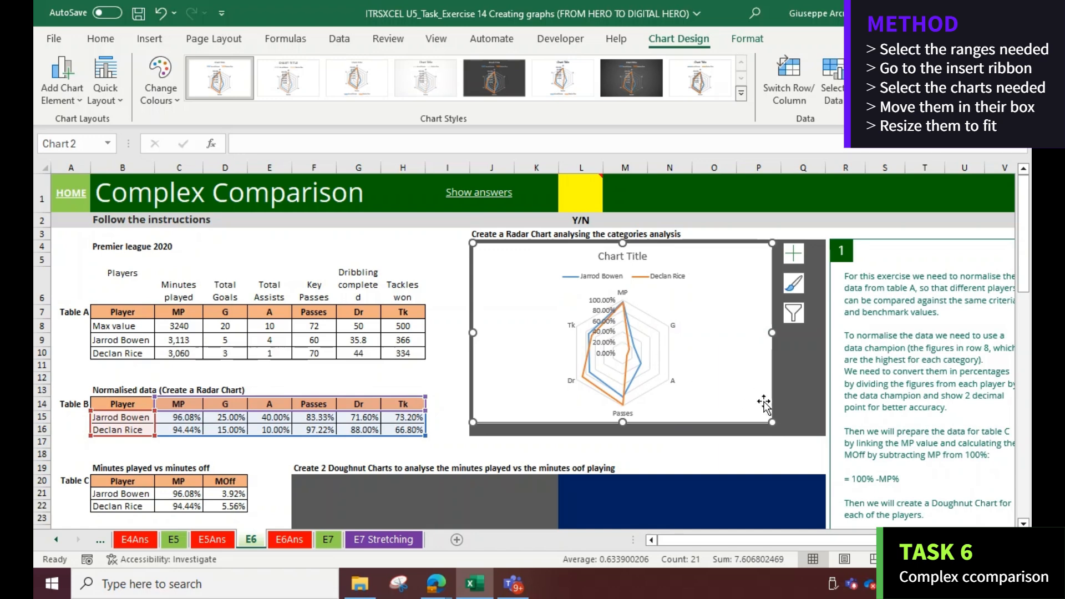
{"action": "left_click_drag", "start_coordinate": [771, 423], "coordinate": [816, 432]}
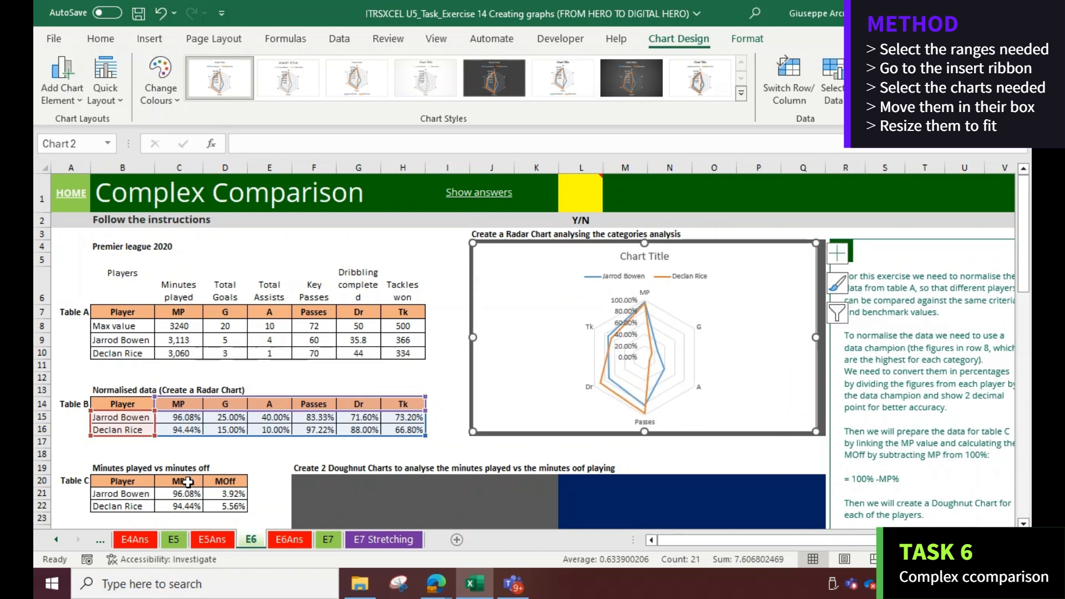
Insert a doughnut chart from Table C's header and Jarrod Bowen rows and fit it into the first doughnut box
{"action": "scroll", "coordinate": [195, 483], "scroll_direction": "down", "scroll_amount": 2}
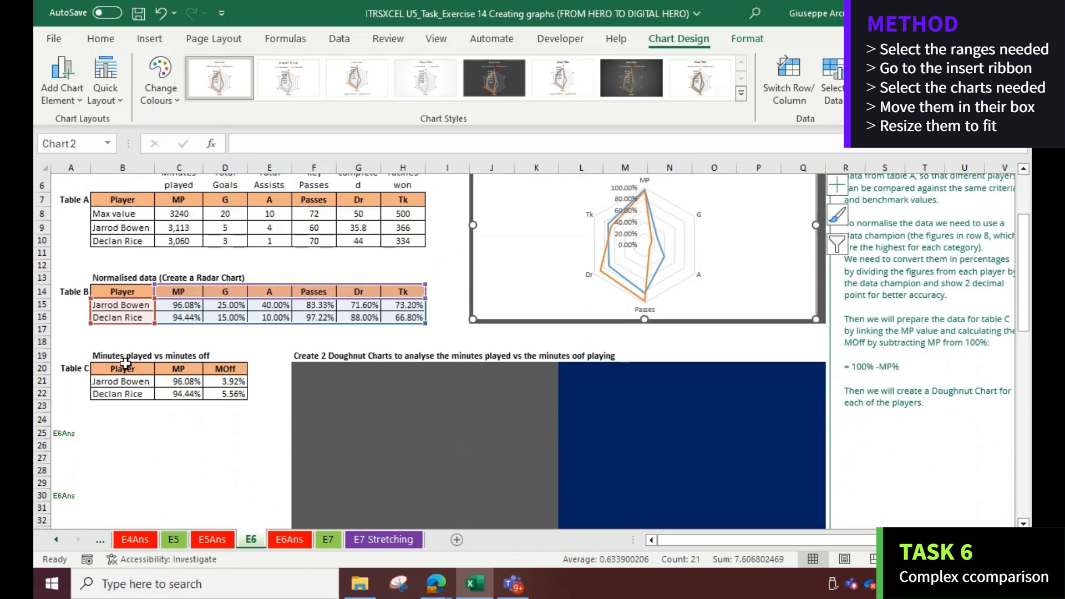
{"action": "left_click_drag", "start_coordinate": [125, 363], "coordinate": [240, 384]}
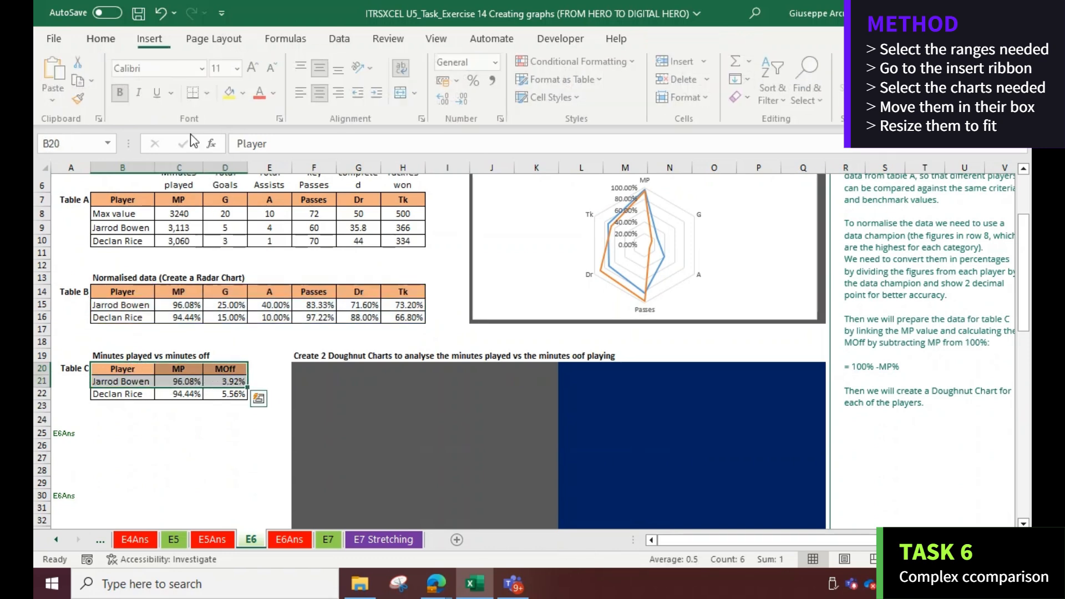
{"action": "left_click", "coordinate": [150, 38]}
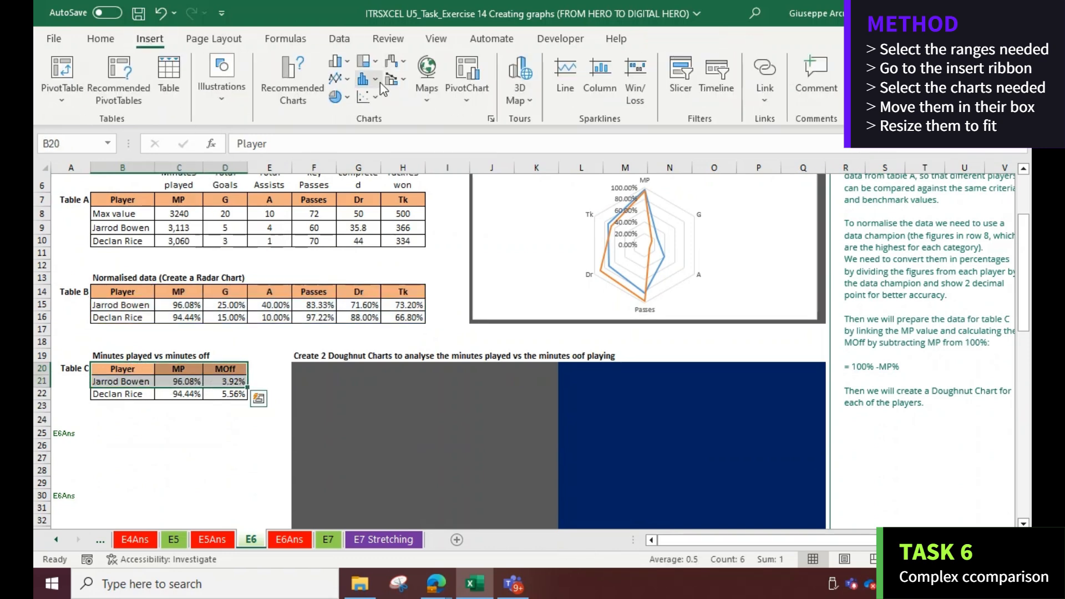
{"action": "left_click", "coordinate": [335, 96]}
{"action": "left_click", "coordinate": [349, 298]}
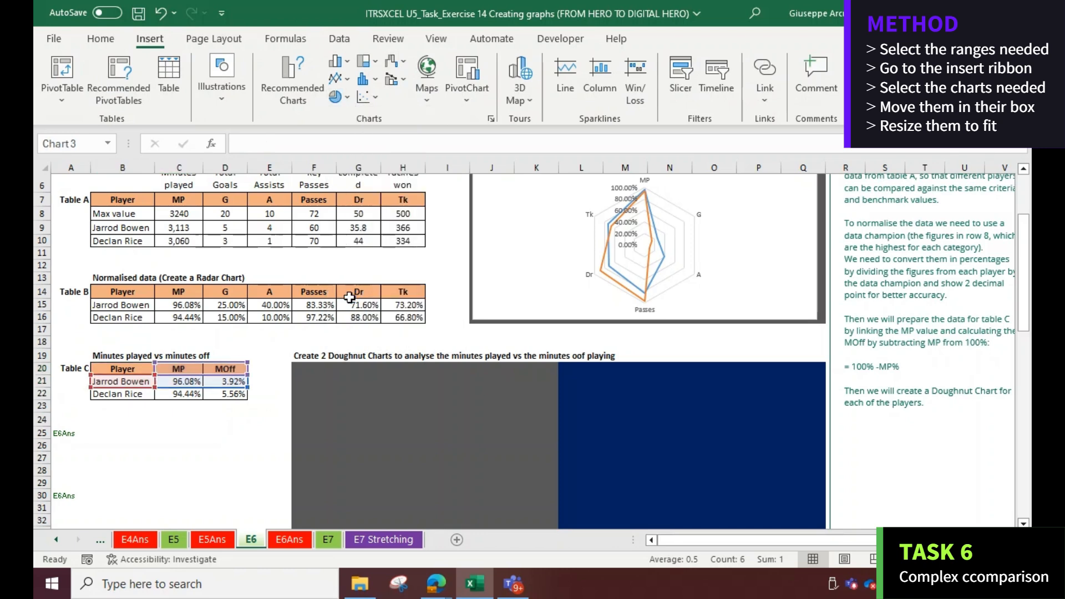
{"action": "left_click_drag", "start_coordinate": [403, 272], "coordinate": [324, 382]}
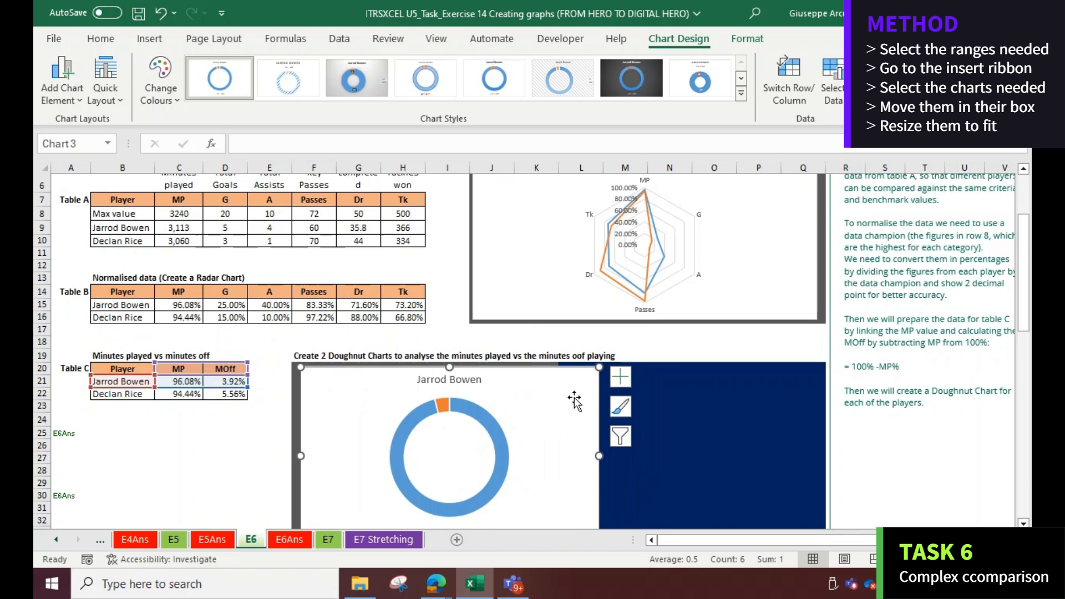
{"action": "scroll", "coordinate": [572, 400], "scroll_direction": "down", "scroll_amount": 2}
{"action": "left_click_drag", "start_coordinate": [599, 470], "coordinate": [550, 453]}
Insert a doughnut chart from Table C's header and Declan Rice rows and fit it into the second doughnut box
{"action": "left_click_drag", "start_coordinate": [108, 296], "coordinate": [211, 294]}
{"action": "left_click_drag", "start_coordinate": [119, 319], "coordinate": [227, 319], "text": "ctrl"}
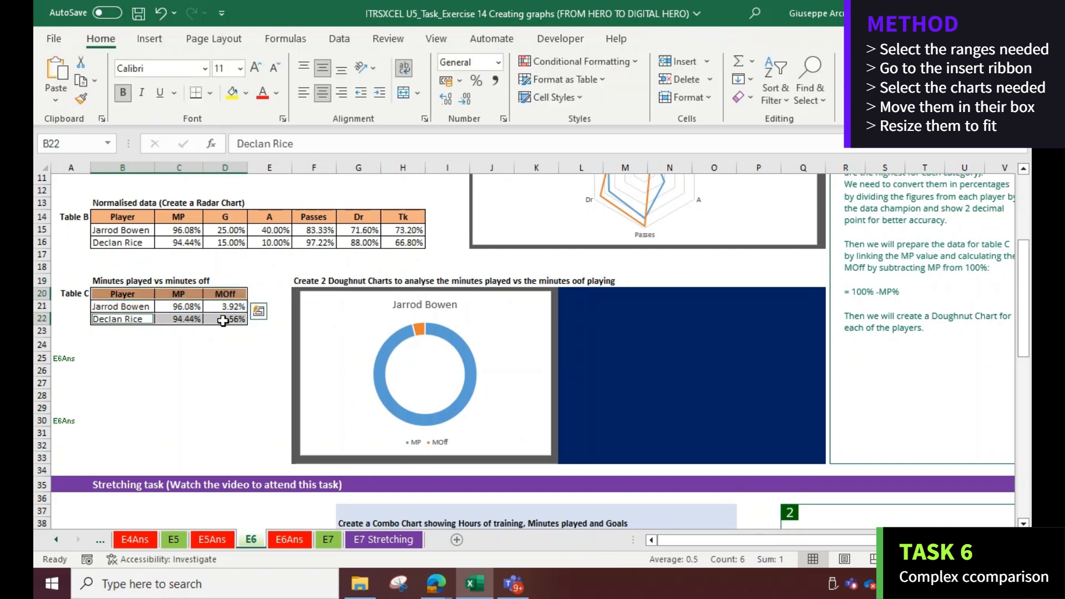
{"action": "left_click", "coordinate": [149, 42]}
{"action": "left_click", "coordinate": [338, 97]}
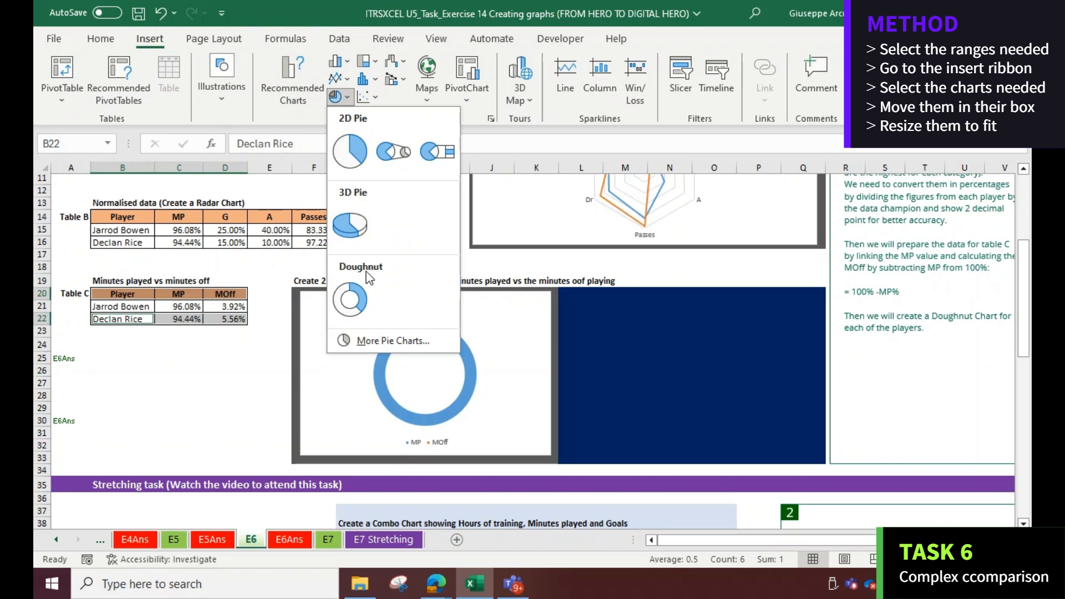
{"action": "left_click", "coordinate": [360, 294]}
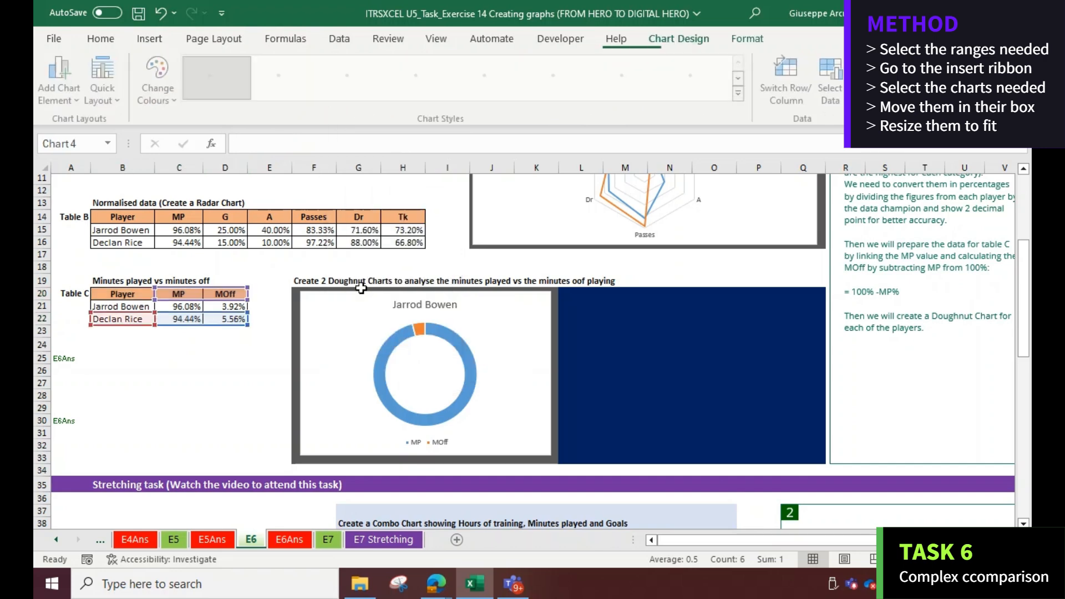
{"action": "left_click_drag", "start_coordinate": [467, 275], "coordinate": [594, 303]}
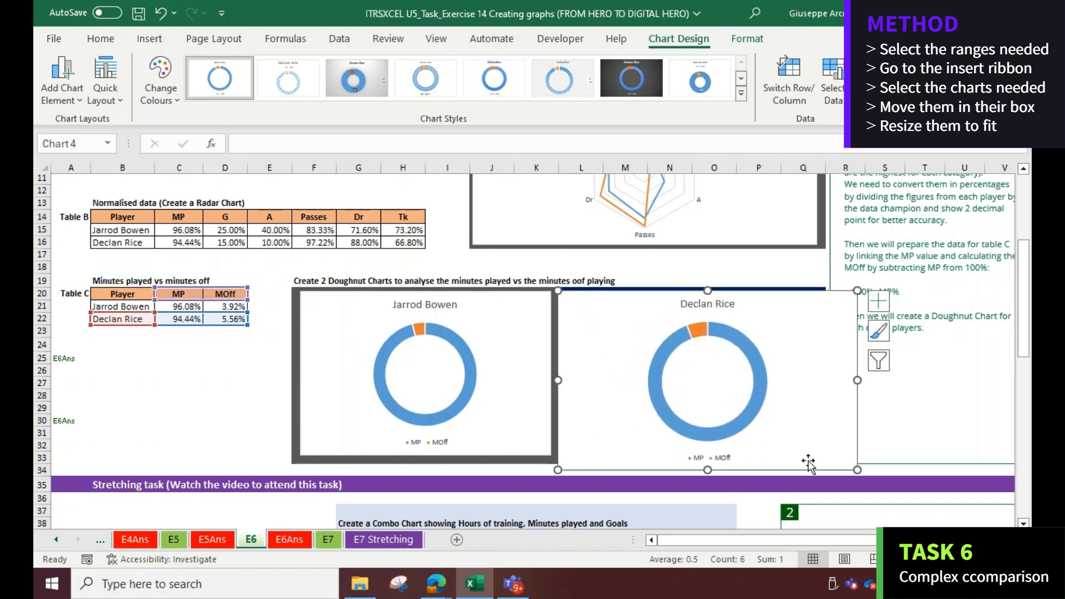
{"action": "left_click_drag", "start_coordinate": [856, 469], "coordinate": [812, 455]}
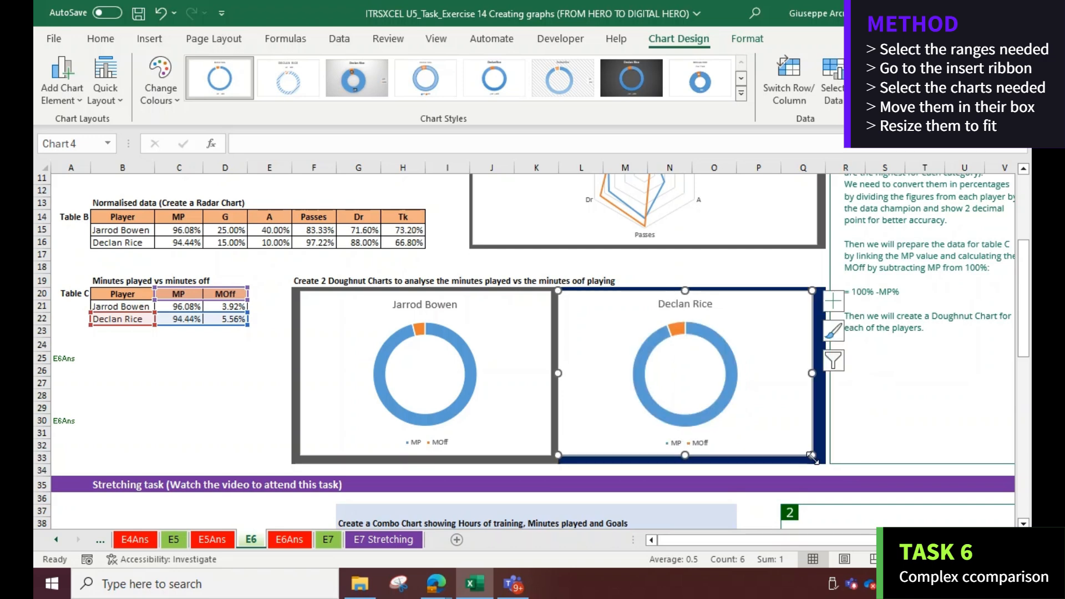
Examine the stretching task on E6 and compare it with the combo and scatter charts on the E6Ans sheet
{"action": "scroll", "coordinate": [302, 364], "scroll_direction": "down", "scroll_amount": 9}
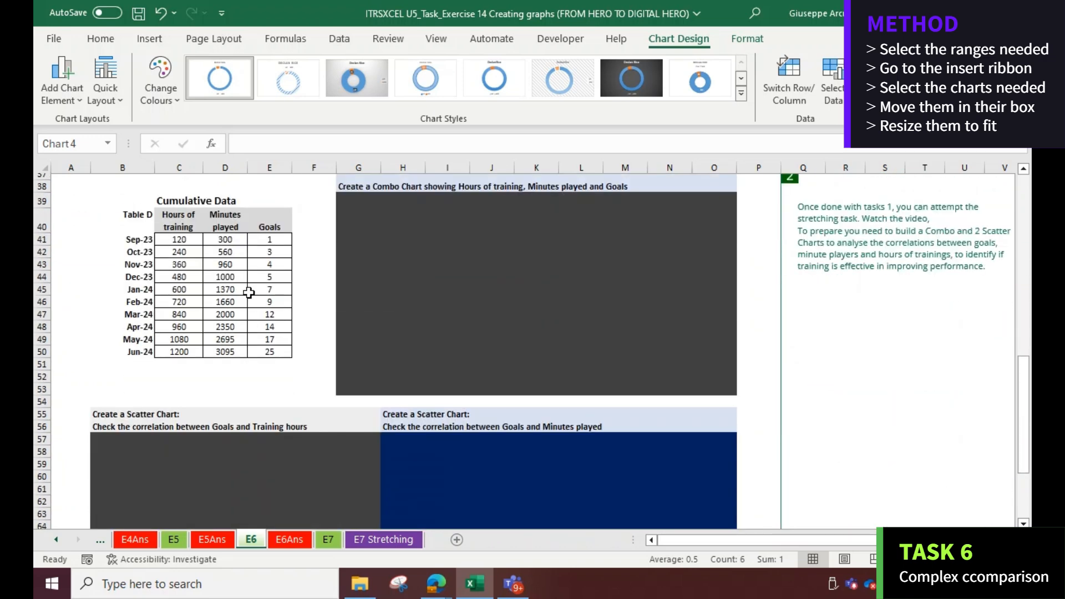
{"action": "scroll", "coordinate": [224, 271], "scroll_direction": "up", "scroll_amount": 1}
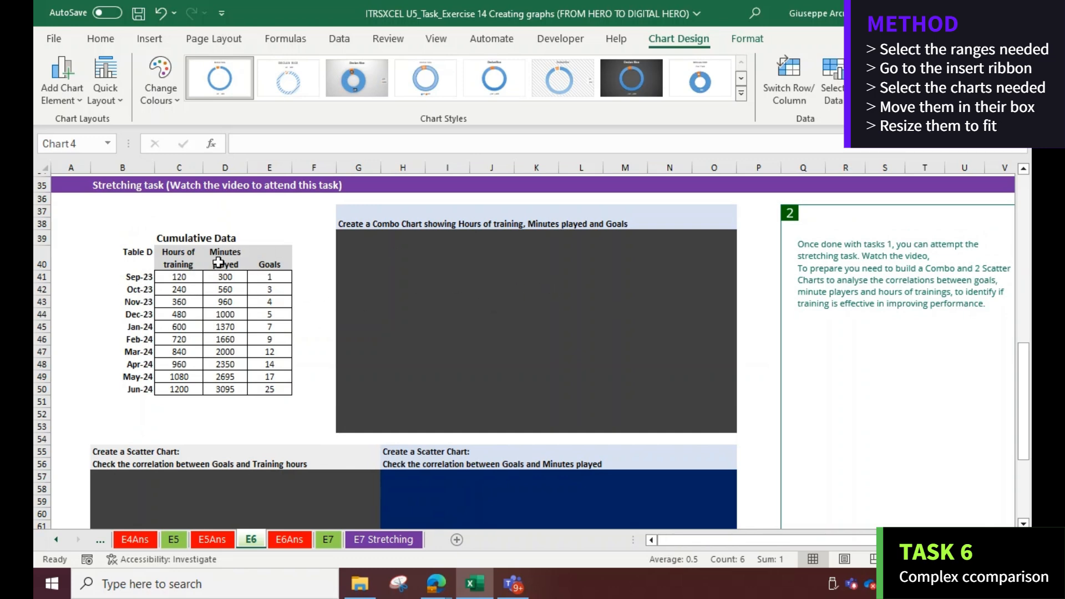
{"action": "scroll", "coordinate": [291, 319], "scroll_direction": "down", "scroll_amount": 4}
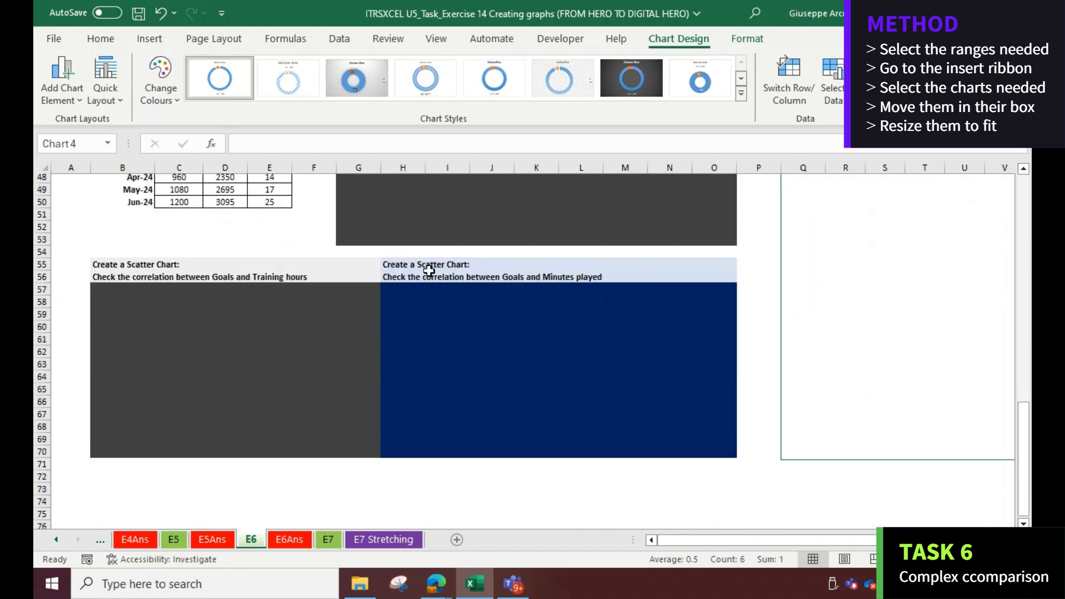
{"action": "scroll", "coordinate": [438, 279], "scroll_direction": "up", "scroll_amount": 5}
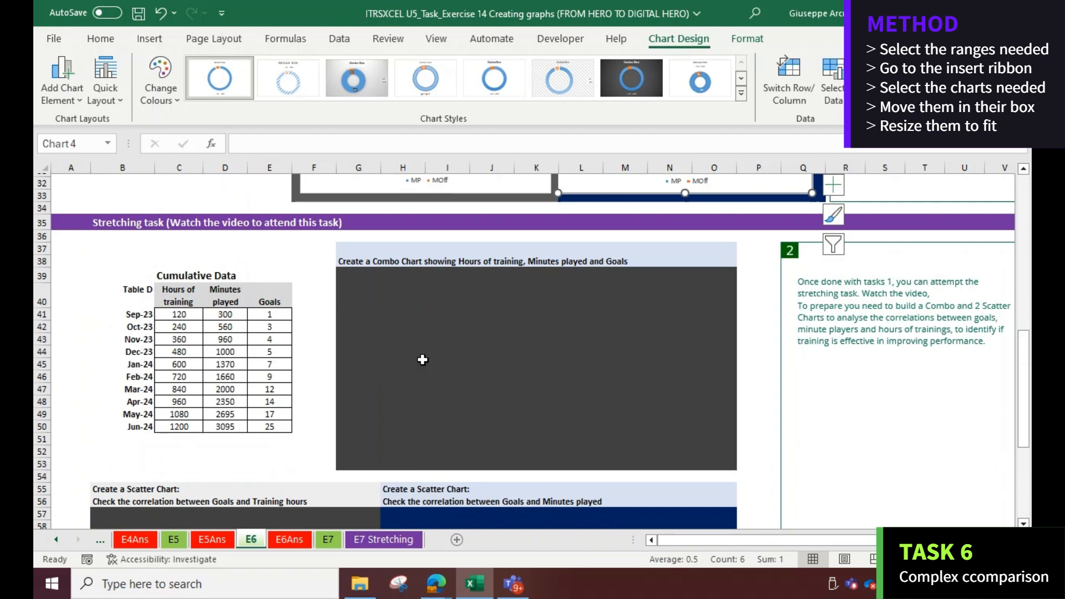
{"action": "left_click", "coordinate": [289, 539]}
{"action": "scroll", "coordinate": [490, 404], "scroll_direction": "down", "scroll_amount": 3}
{"action": "scroll", "coordinate": [491, 404], "scroll_direction": "down", "scroll_amount": 8}
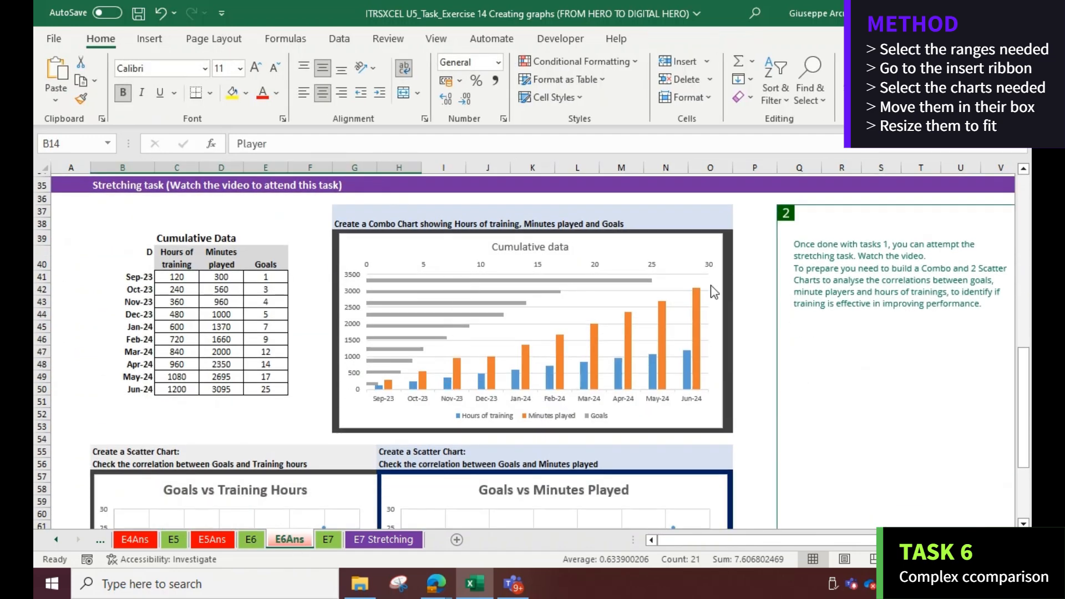
{"action": "left_click", "coordinate": [250, 539]}
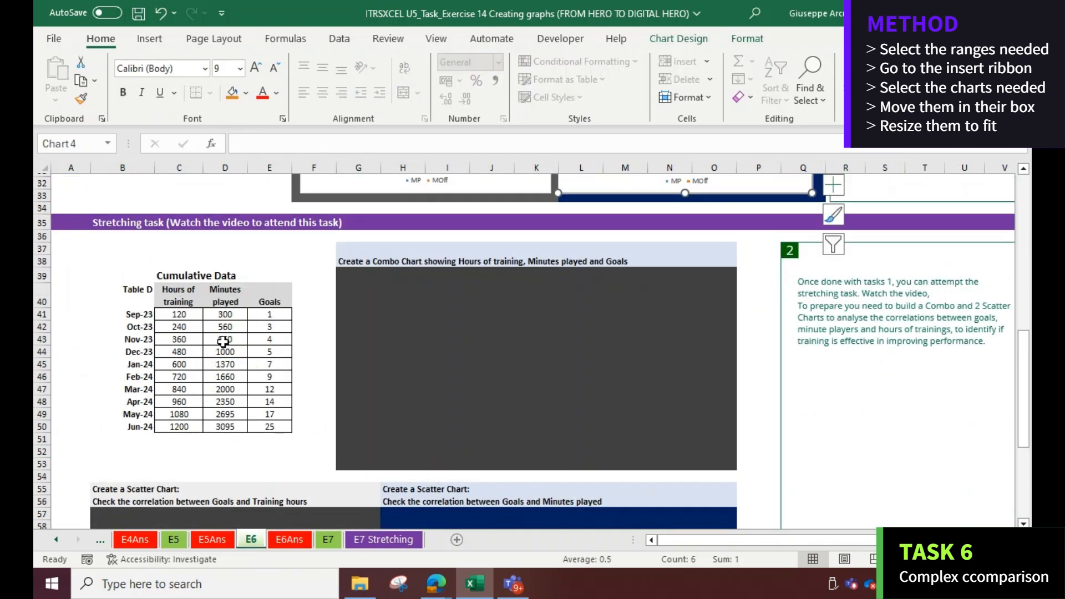
Insert a custom combo chart from the whole of Table D, setting the Goals series to Clustered Bar
{"action": "left_click_drag", "start_coordinate": [139, 293], "coordinate": [277, 426]}
{"action": "left_click", "coordinate": [149, 38]}
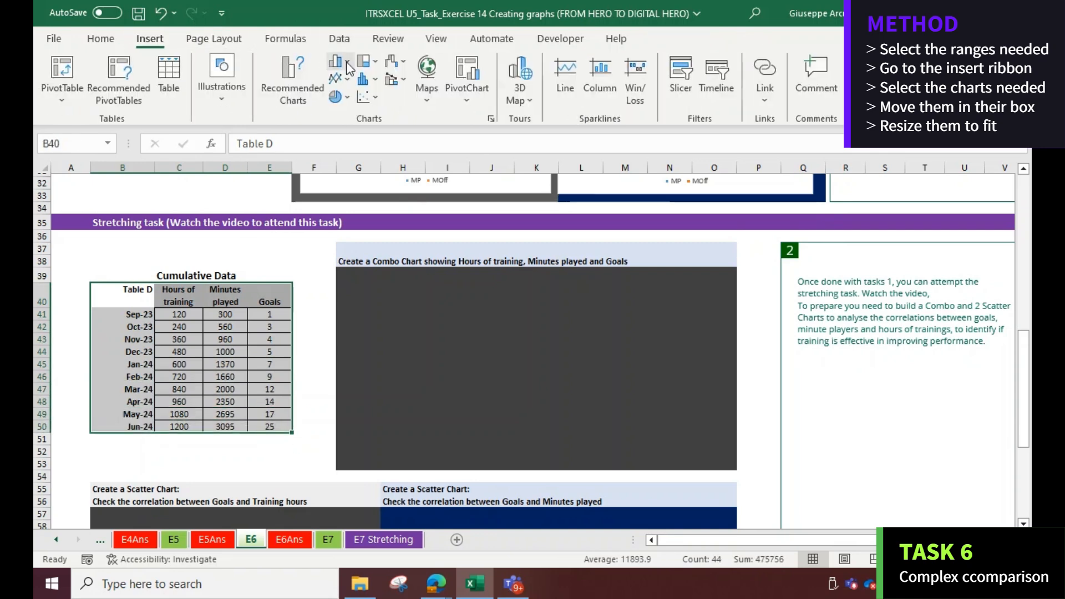
{"action": "left_click", "coordinate": [404, 80]}
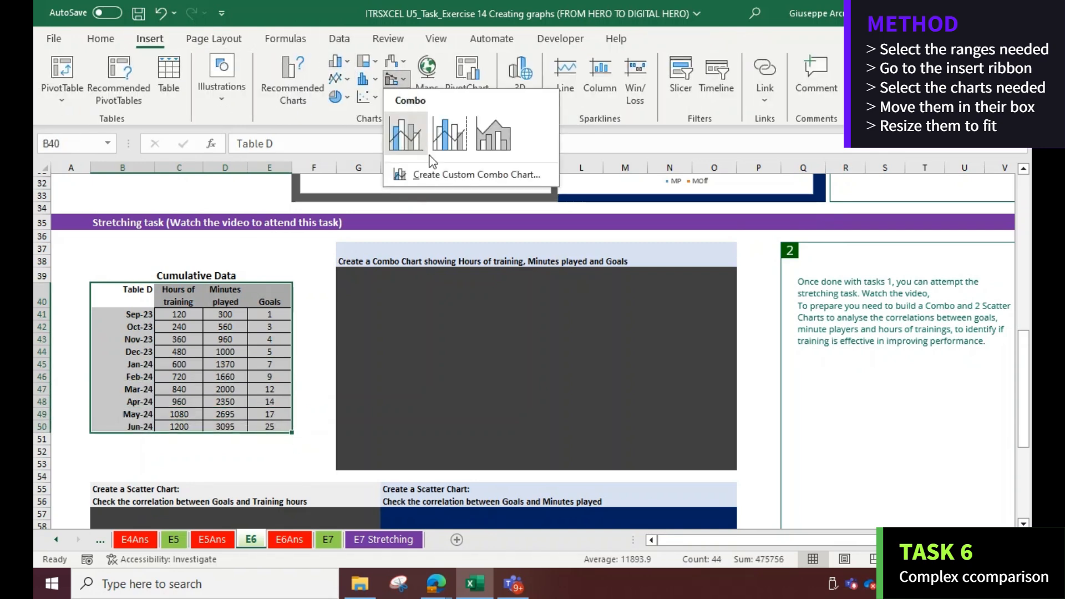
{"action": "left_click", "coordinate": [471, 181]}
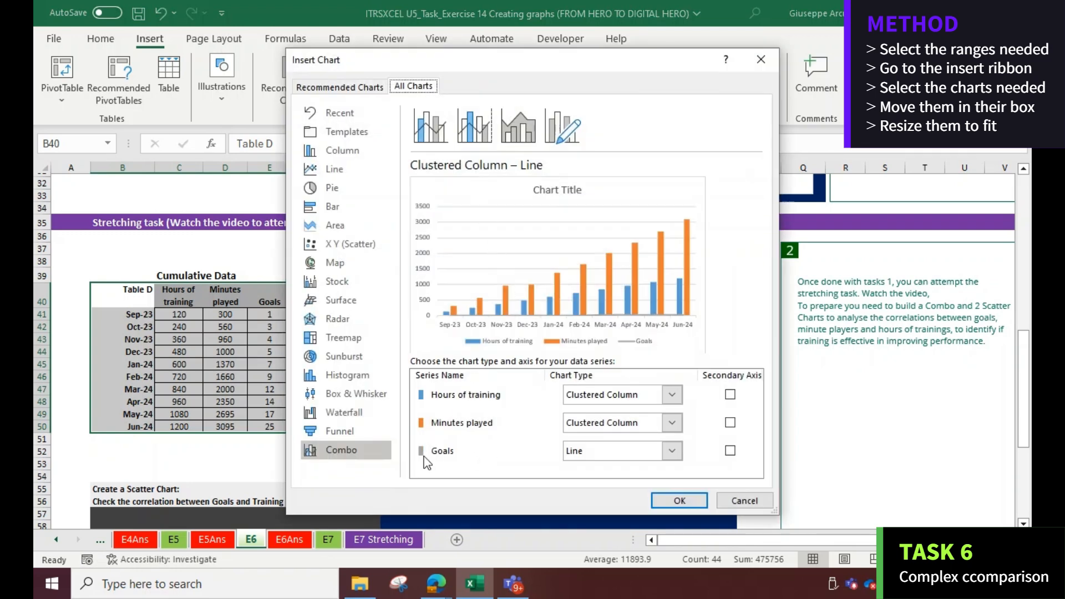
{"action": "left_click", "coordinate": [672, 452]}
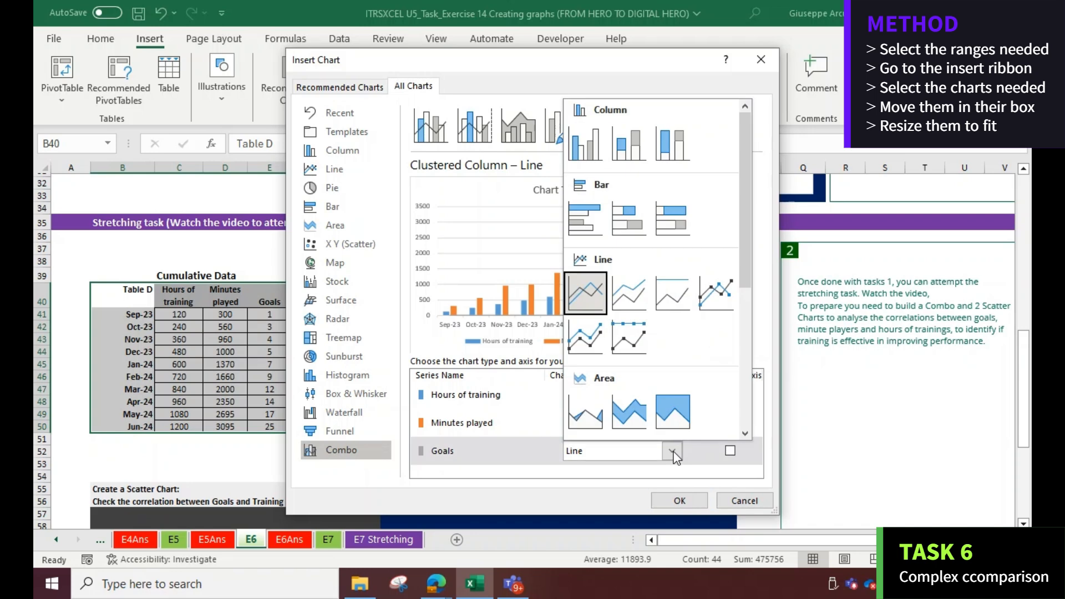
{"action": "left_click", "coordinate": [581, 222]}
{"action": "left_click", "coordinate": [681, 499]}
Move the combo chart into the combo chart box and resize it to fill the box
{"action": "left_click_drag", "start_coordinate": [415, 284], "coordinate": [376, 295]}
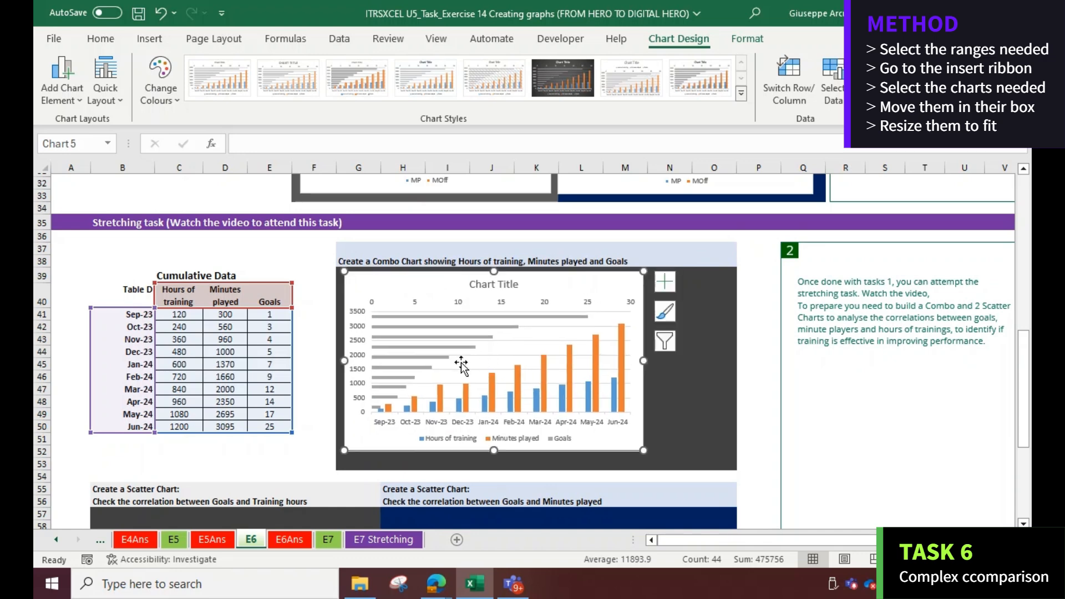
{"action": "scroll", "coordinate": [461, 365], "scroll_direction": "down", "scroll_amount": 2}
{"action": "scroll", "coordinate": [248, 341], "scroll_direction": "down", "scroll_amount": 3}
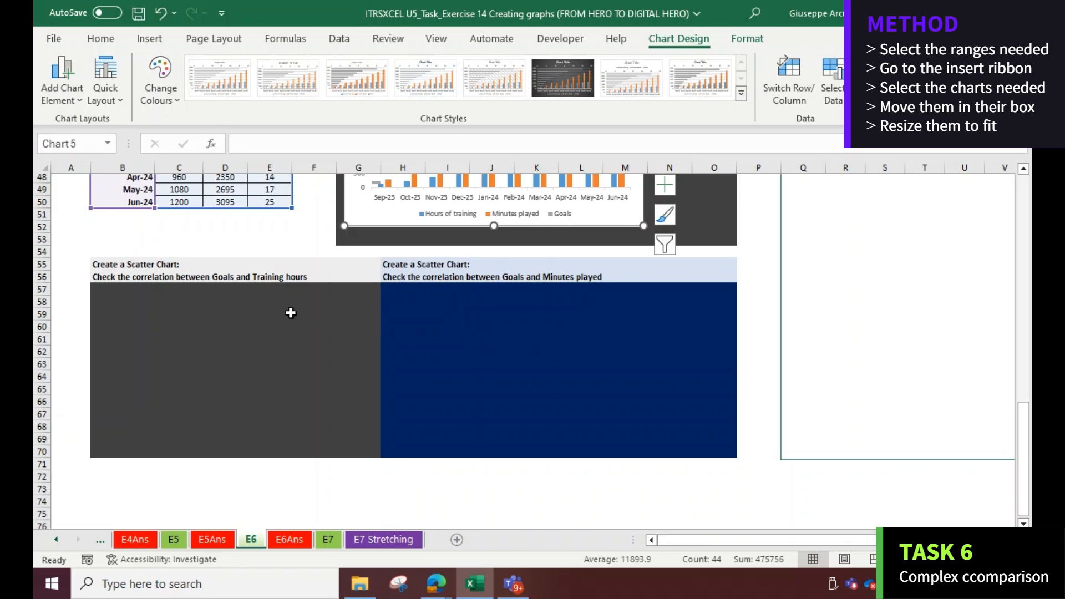
{"action": "scroll", "coordinate": [294, 313], "scroll_direction": "up", "scroll_amount": 3}
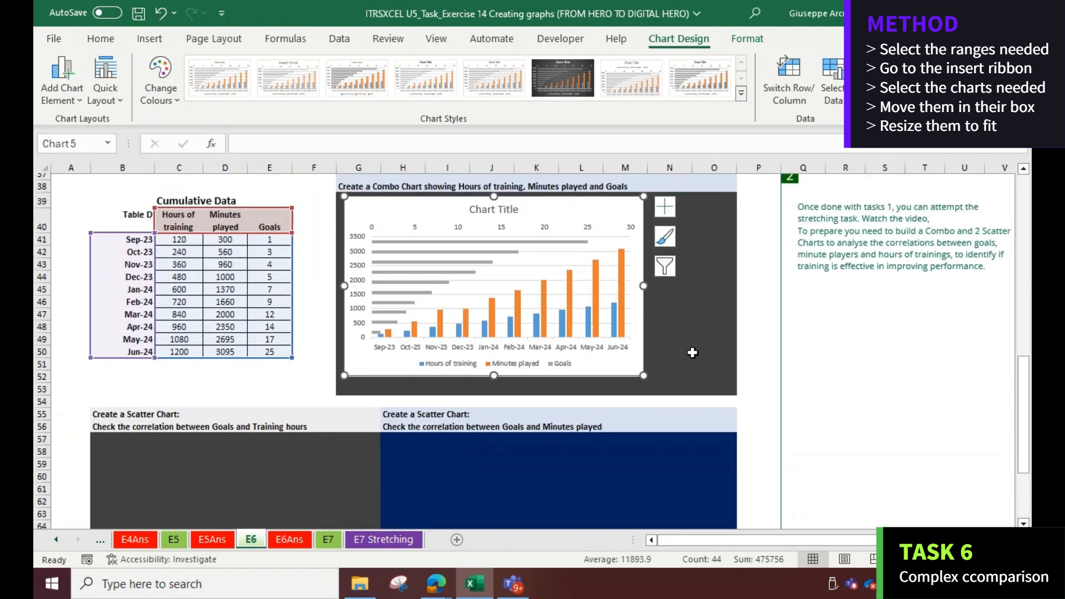
{"action": "left_click_drag", "start_coordinate": [644, 376], "coordinate": [716, 376]}
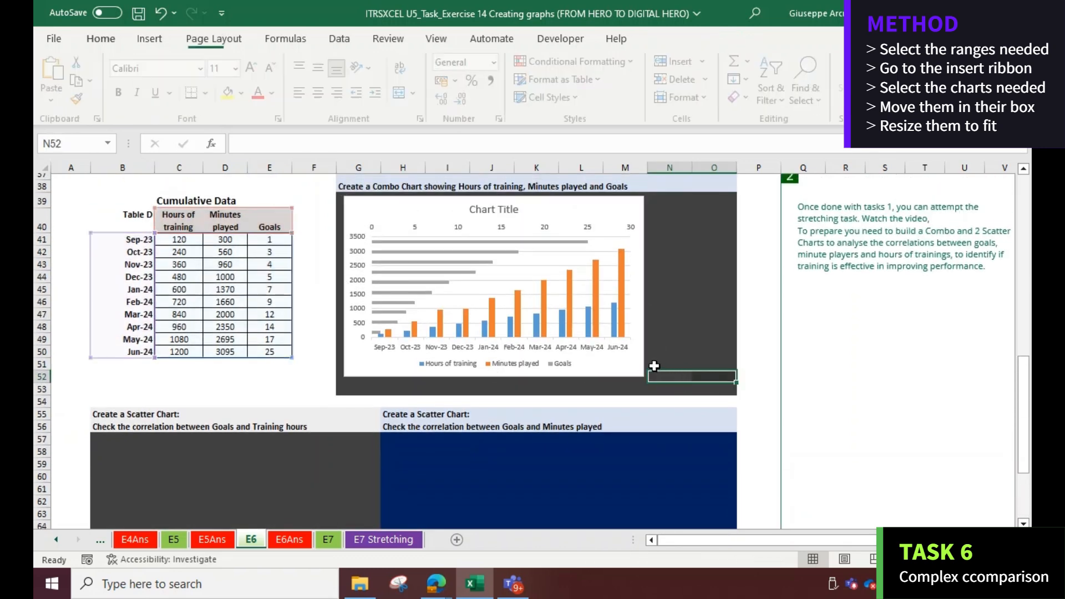
{"action": "left_click", "coordinate": [639, 372]}
{"action": "left_click_drag", "start_coordinate": [642, 374], "coordinate": [725, 392]}
Insert a scatter chart of Hours of training against Goals and fit it into the first scatter chart box
{"action": "left_click_drag", "start_coordinate": [179, 217], "coordinate": [174, 350]}
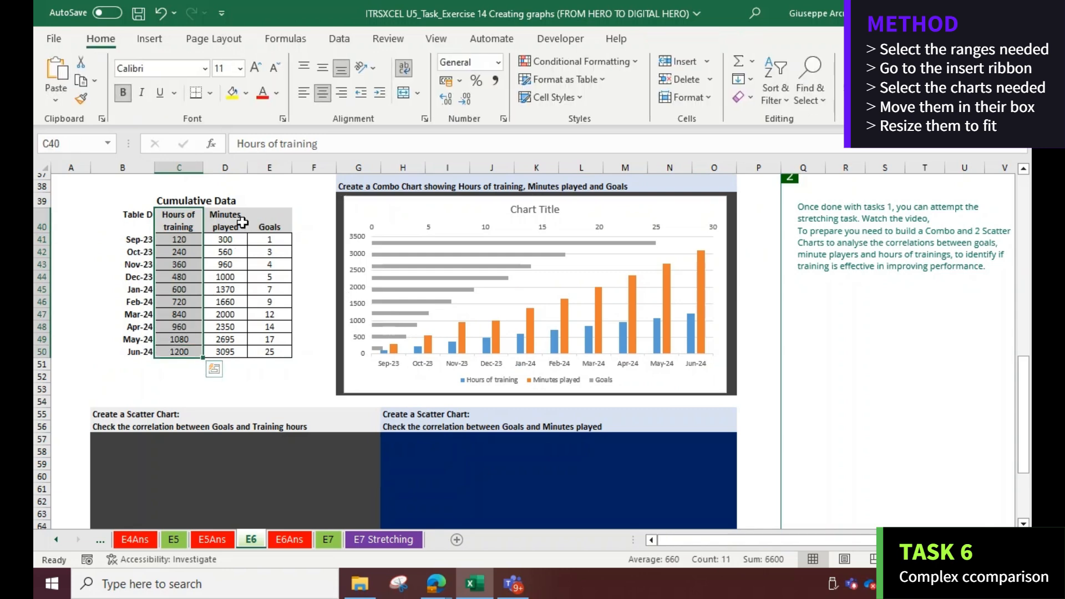
{"action": "left_click_drag", "start_coordinate": [262, 216], "coordinate": [257, 349]}
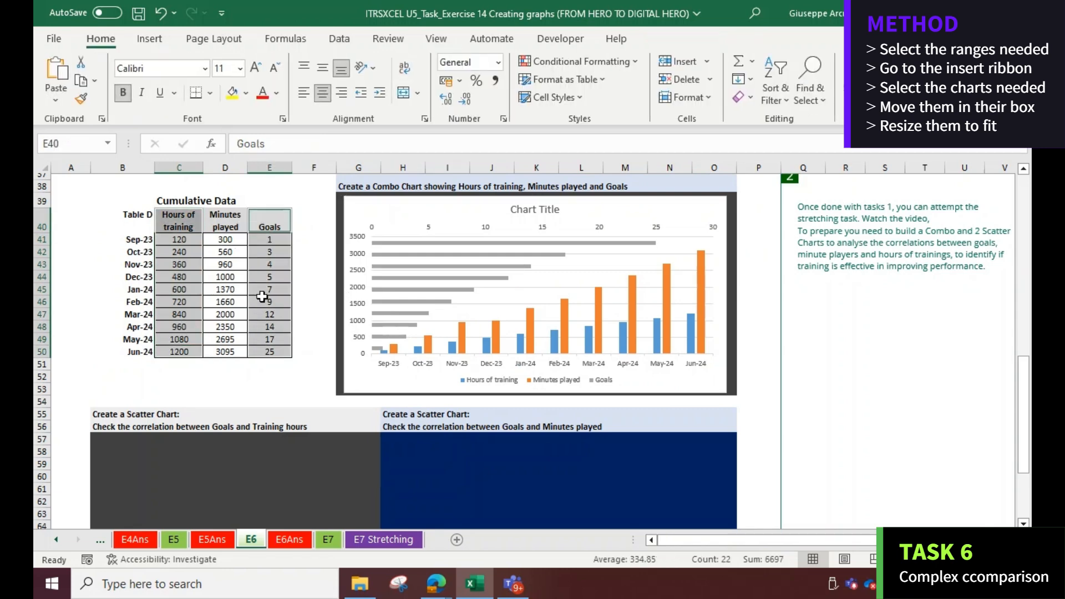
{"action": "left_click", "coordinate": [149, 38]}
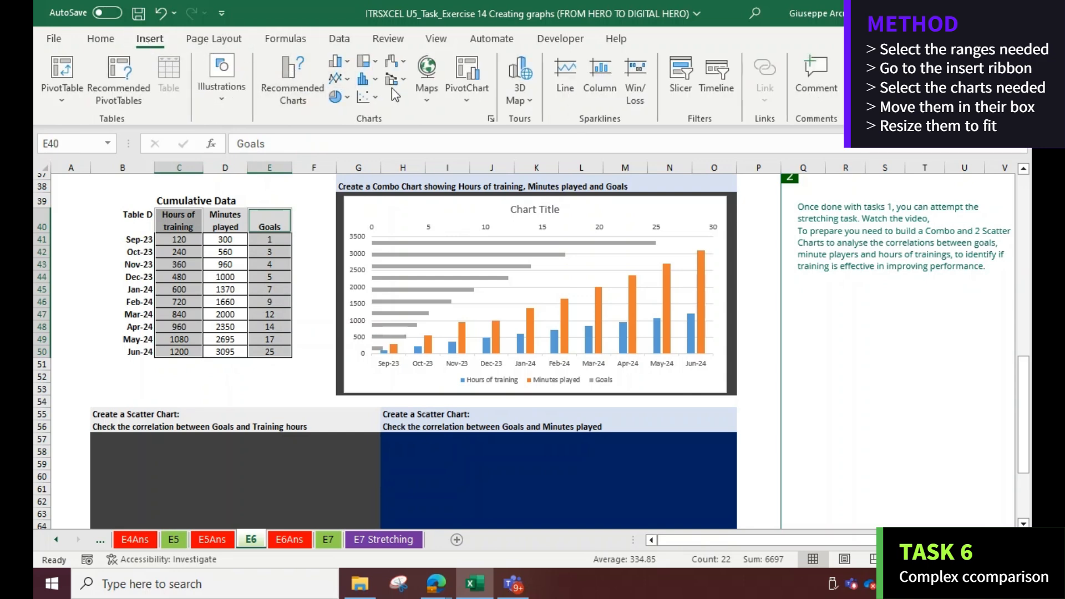
{"action": "left_click", "coordinate": [366, 97]}
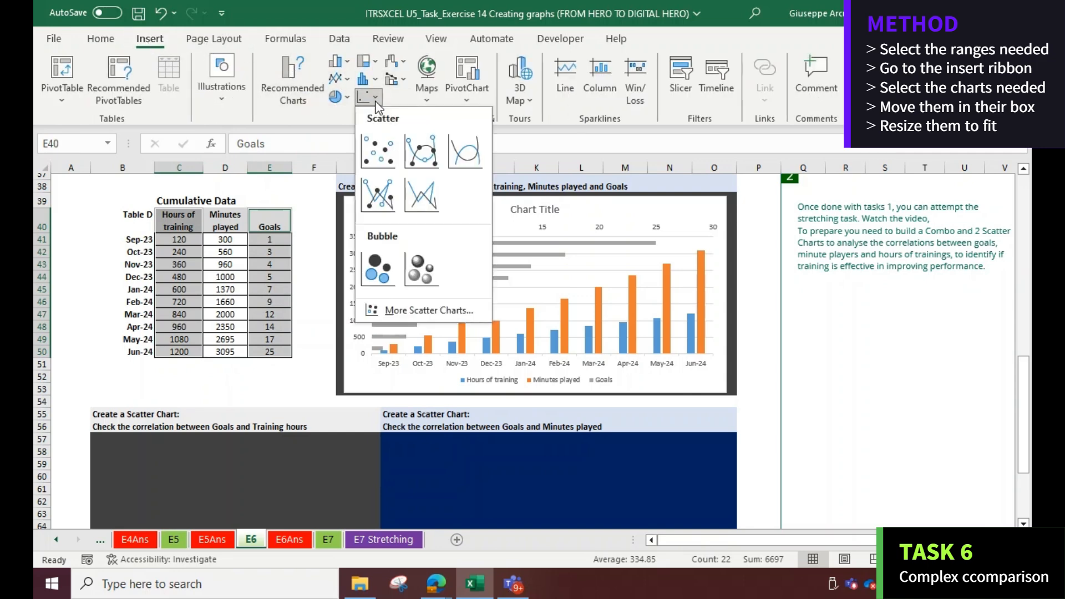
{"action": "left_click", "coordinate": [384, 150]}
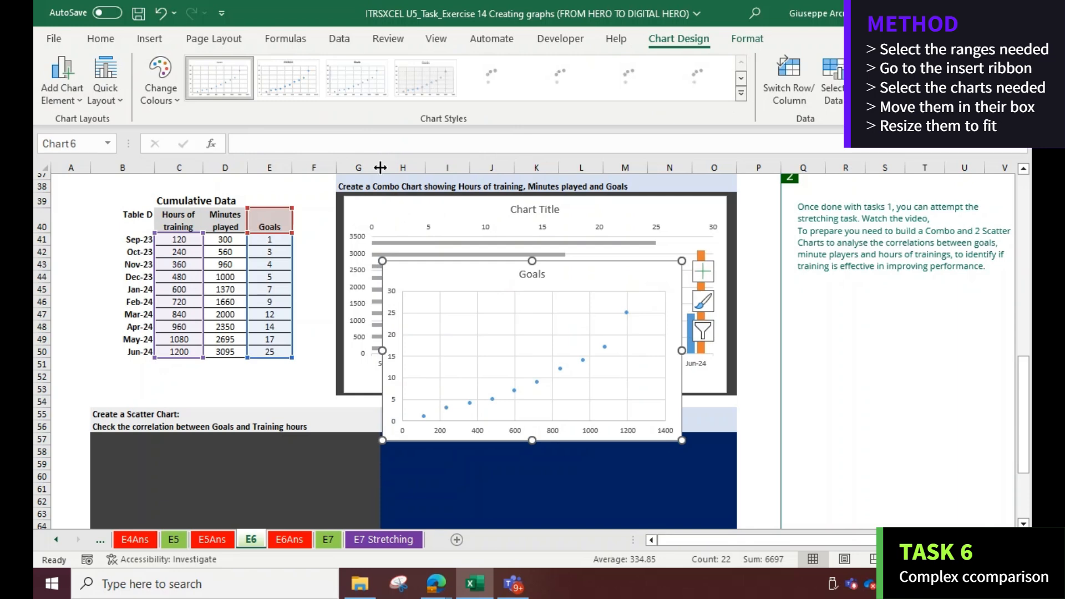
{"action": "left_click_drag", "start_coordinate": [423, 278], "coordinate": [143, 447]}
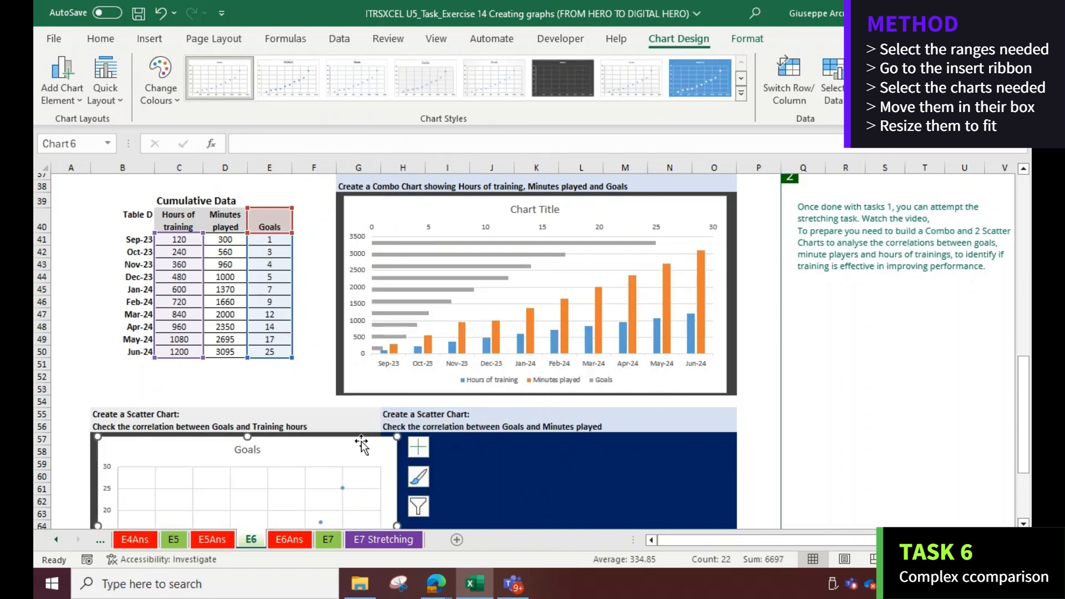
{"action": "scroll", "coordinate": [382, 444], "scroll_direction": "down", "scroll_amount": 4}
{"action": "left_click_drag", "start_coordinate": [393, 468], "coordinate": [372, 448]}
{"action": "scroll", "coordinate": [373, 393], "scroll_direction": "up", "scroll_amount": 2}
{"action": "scroll", "coordinate": [373, 392], "scroll_direction": "up", "scroll_amount": 4}
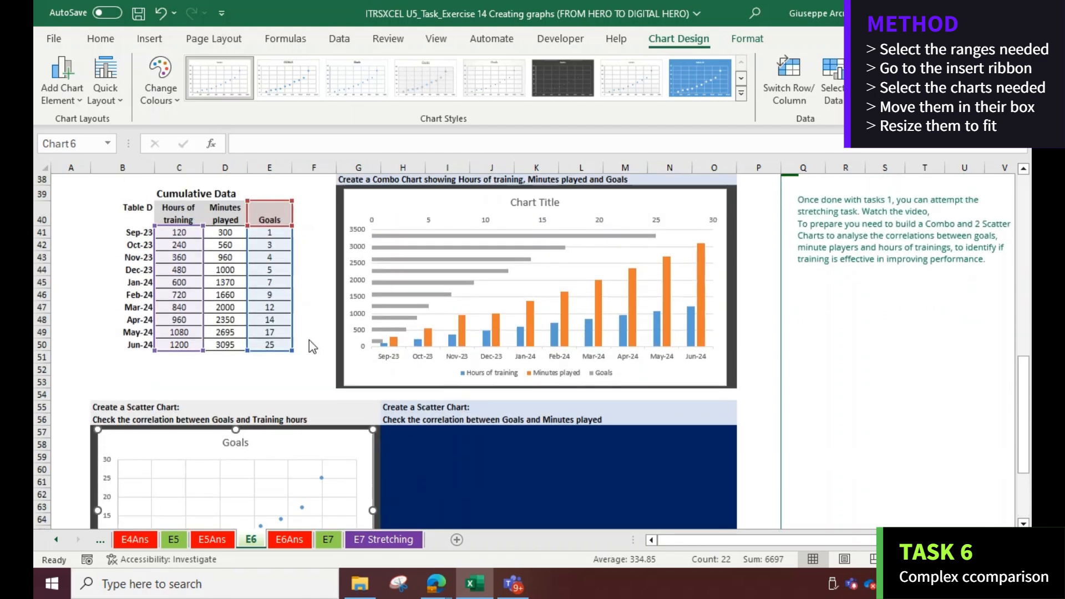
Insert a scatter chart of Minutes played against Goals and fit it into the second scatter chart box
{"action": "left_click_drag", "start_coordinate": [224, 335], "coordinate": [261, 462]}
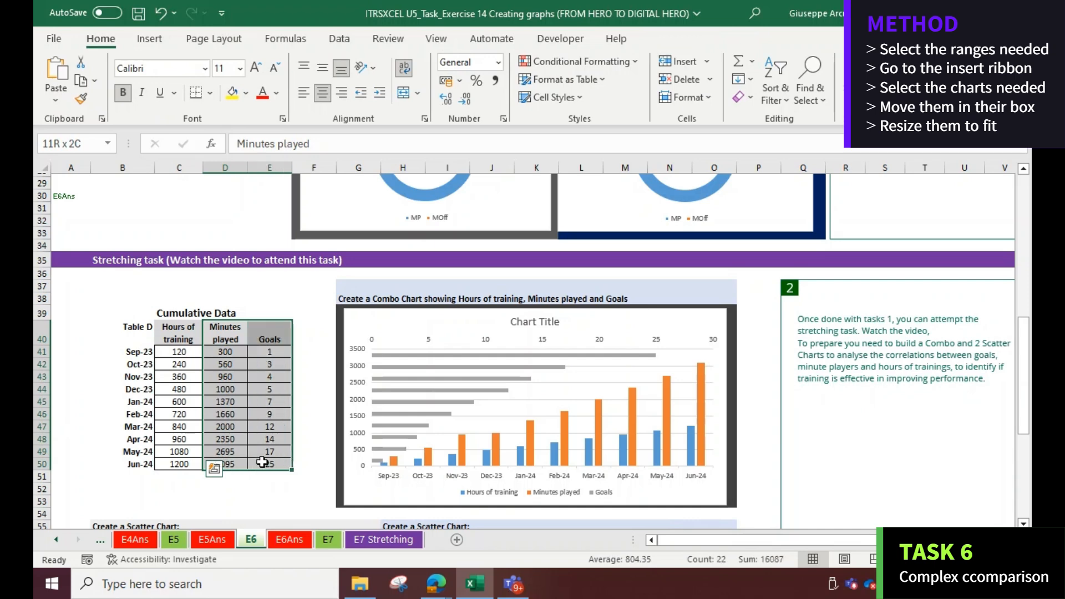
{"action": "left_click", "coordinate": [262, 462]}
{"action": "left_click_drag", "start_coordinate": [225, 339], "coordinate": [279, 463]}
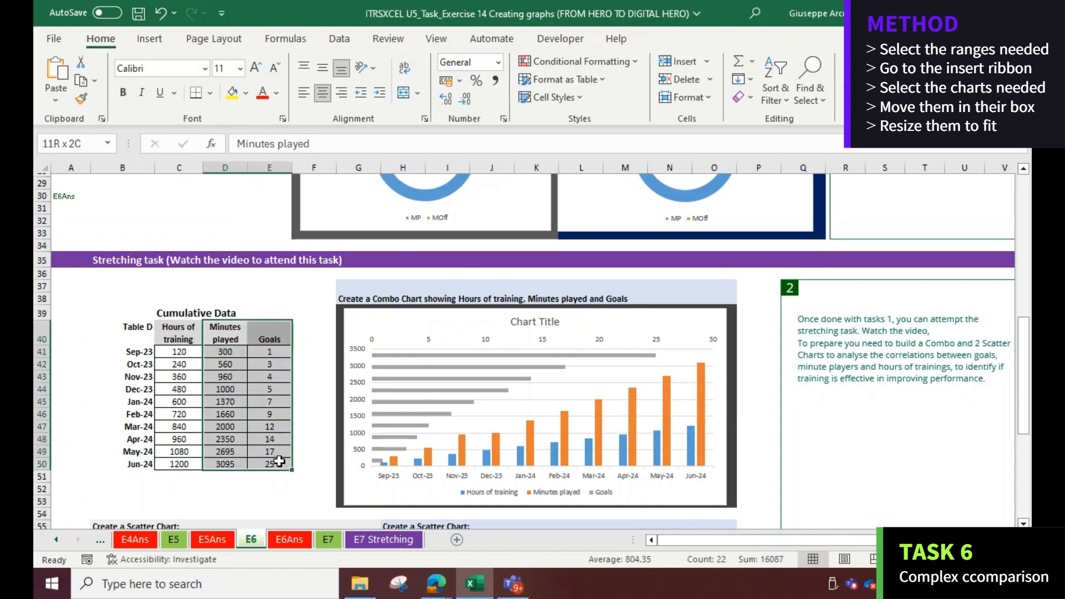
{"action": "left_click", "coordinate": [154, 44]}
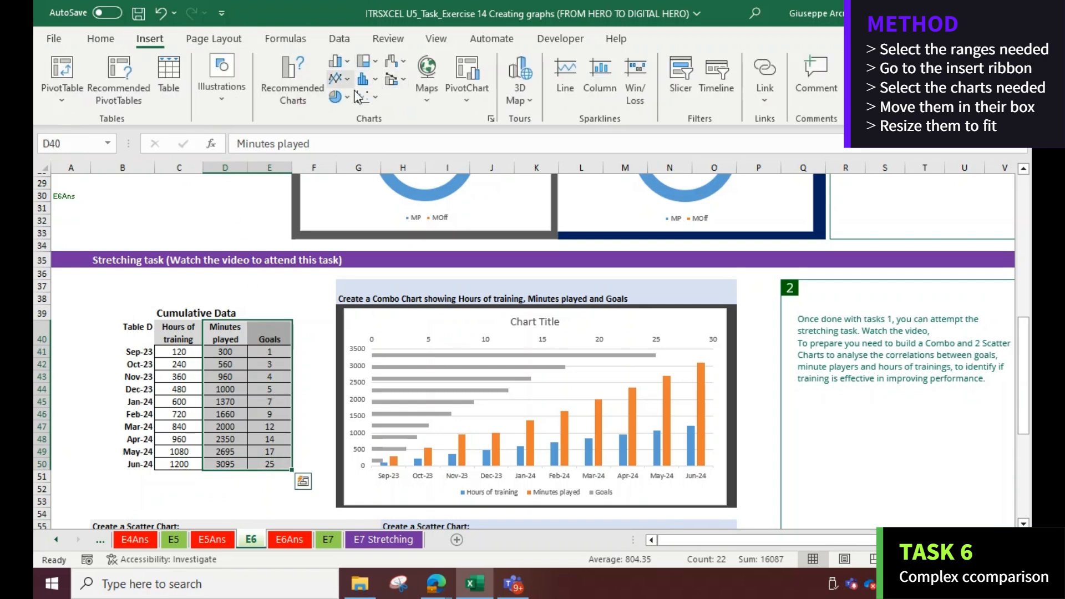
{"action": "left_click", "coordinate": [339, 78]}
{"action": "left_click", "coordinate": [374, 143]}
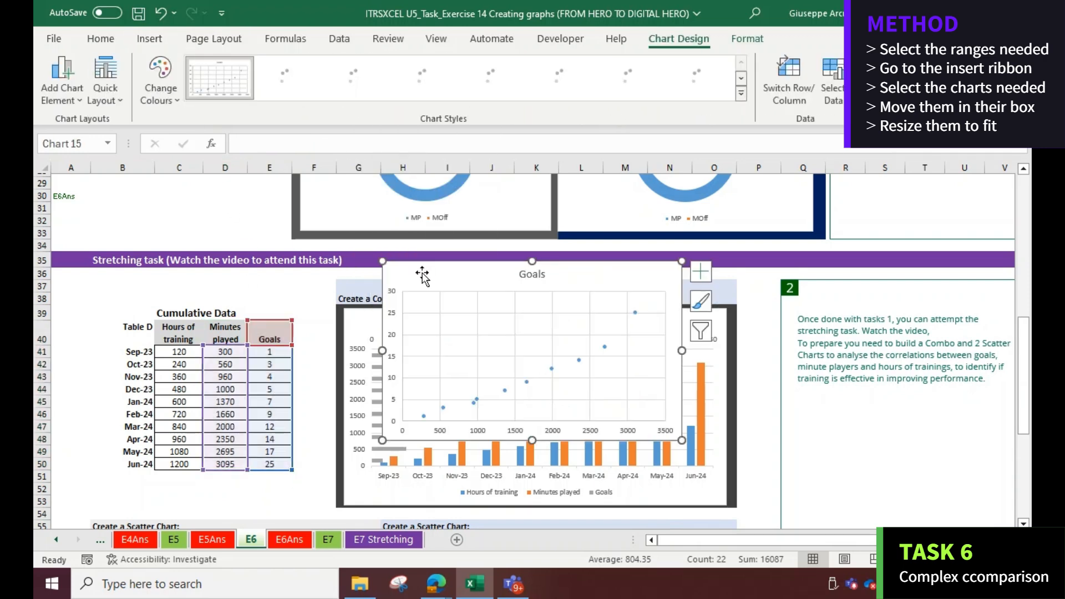
{"action": "scroll", "coordinate": [422, 276], "scroll_direction": "down", "scroll_amount": 4}
{"action": "left_click_drag", "start_coordinate": [405, 288], "coordinate": [413, 503]}
{"action": "left_click_drag", "start_coordinate": [686, 506], "coordinate": [721, 488]}
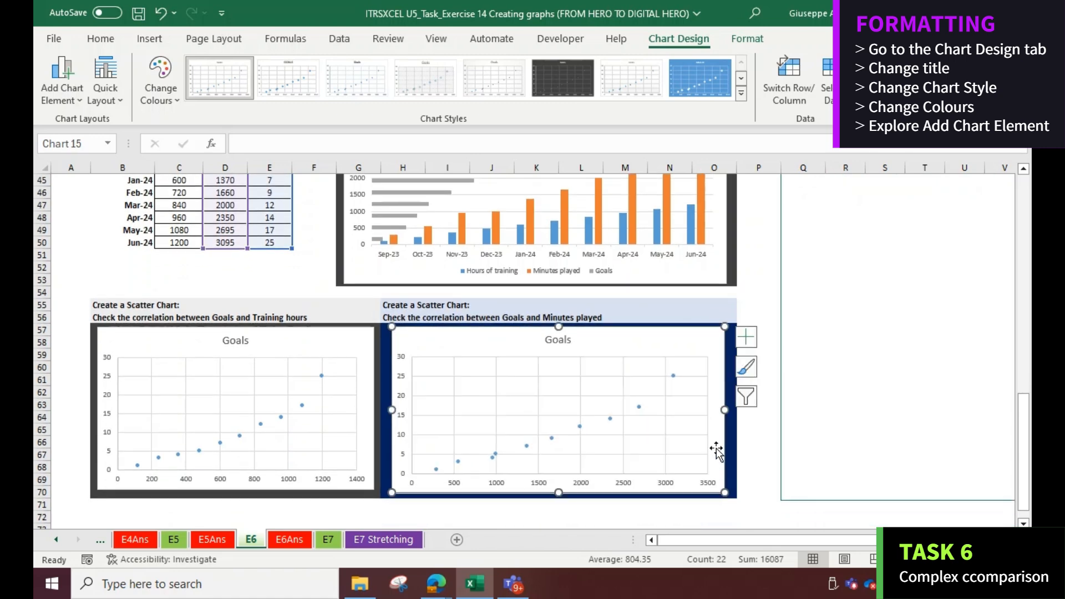
Scroll back up the E6 sheet to review the finished charts
{"action": "scroll", "coordinate": [717, 450], "scroll_direction": "up", "scroll_amount": 8}
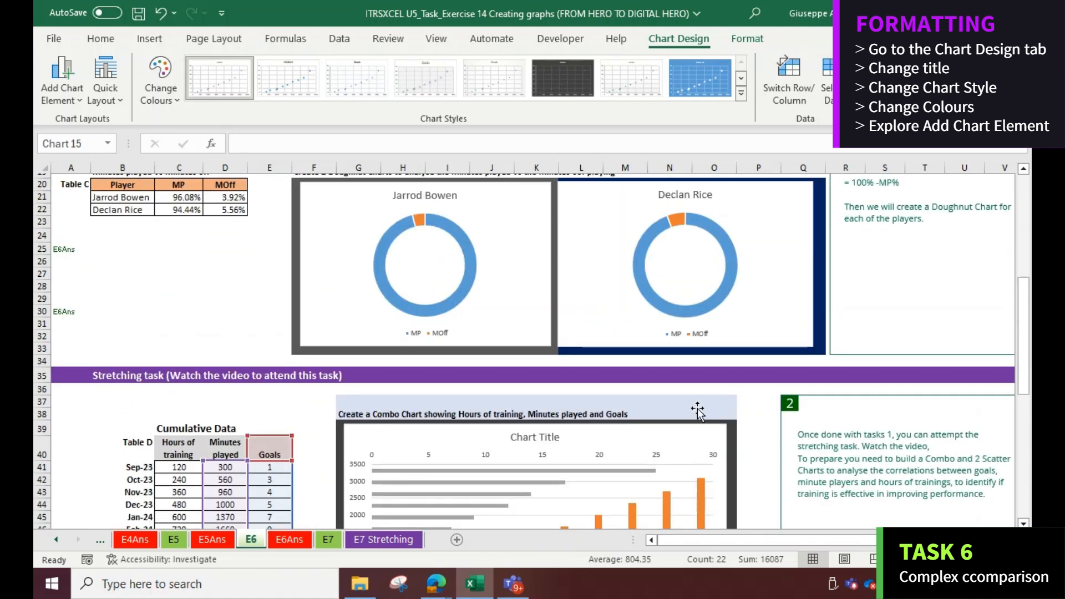
{"action": "scroll", "coordinate": [697, 411], "scroll_direction": "down", "scroll_amount": 7}
{"action": "scroll", "coordinate": [693, 408], "scroll_direction": "up", "scroll_amount": 6}
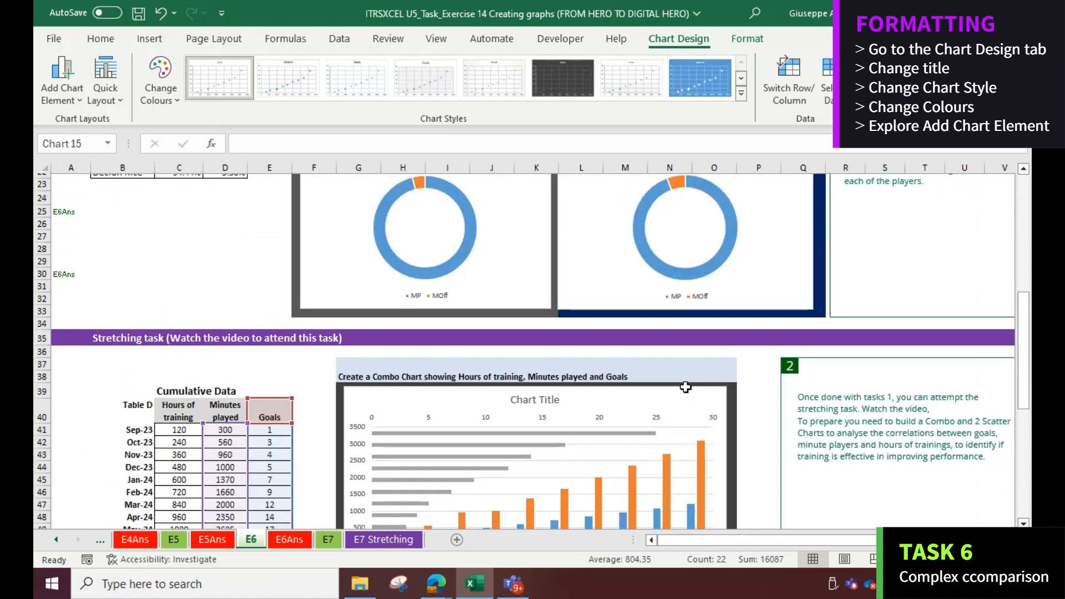
{"action": "scroll", "coordinate": [686, 386], "scroll_direction": "up", "scroll_amount": 7}
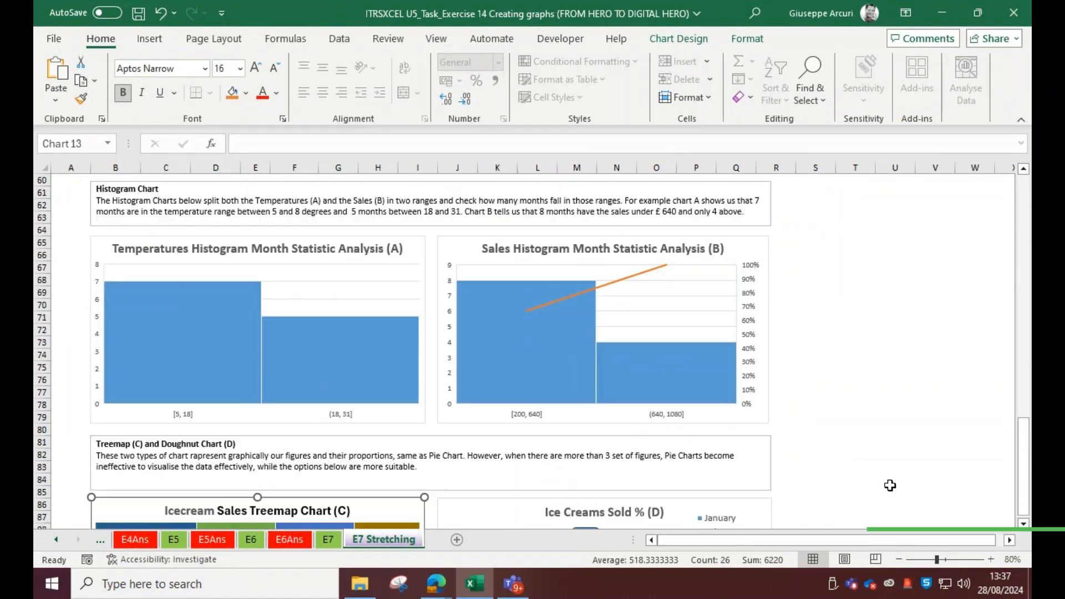
Examine the E7 Stretching sheet's scenario and its scatter, combo, Pareto, histogram, treemap and doughnut charts
{"action": "scroll", "coordinate": [890, 485], "scroll_direction": "up", "scroll_amount": 10}
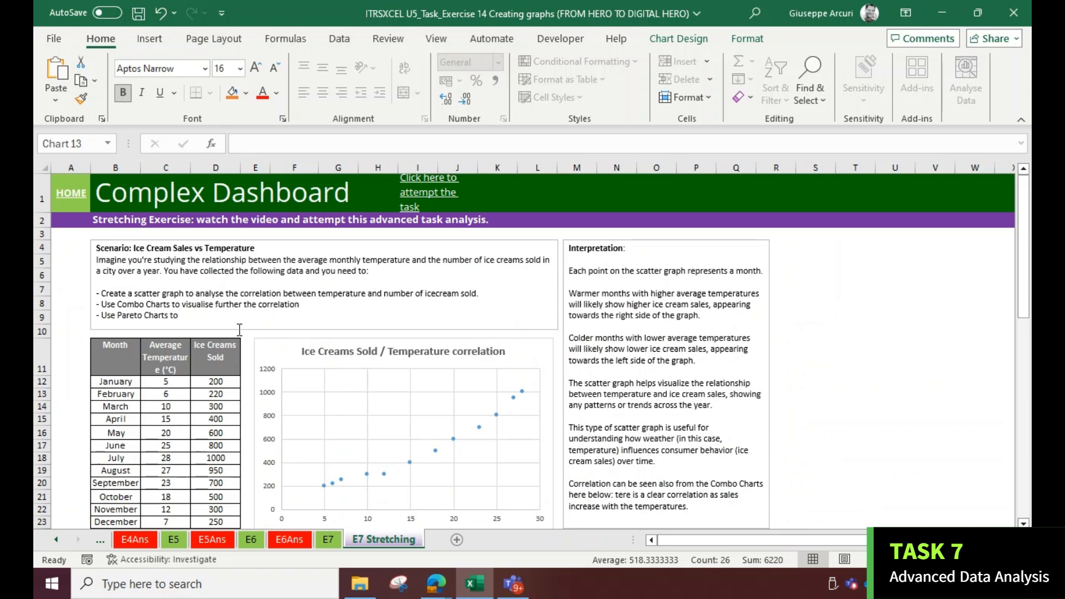
{"action": "scroll", "coordinate": [243, 304], "scroll_direction": "down", "scroll_amount": 3}
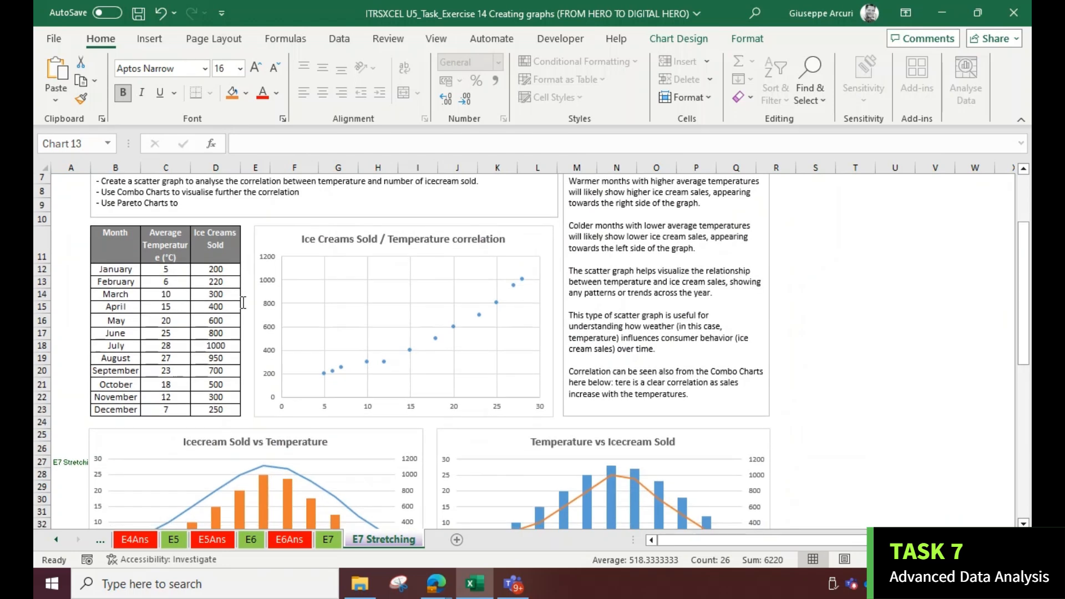
{"action": "scroll", "coordinate": [243, 303], "scroll_direction": "up", "scroll_amount": 3}
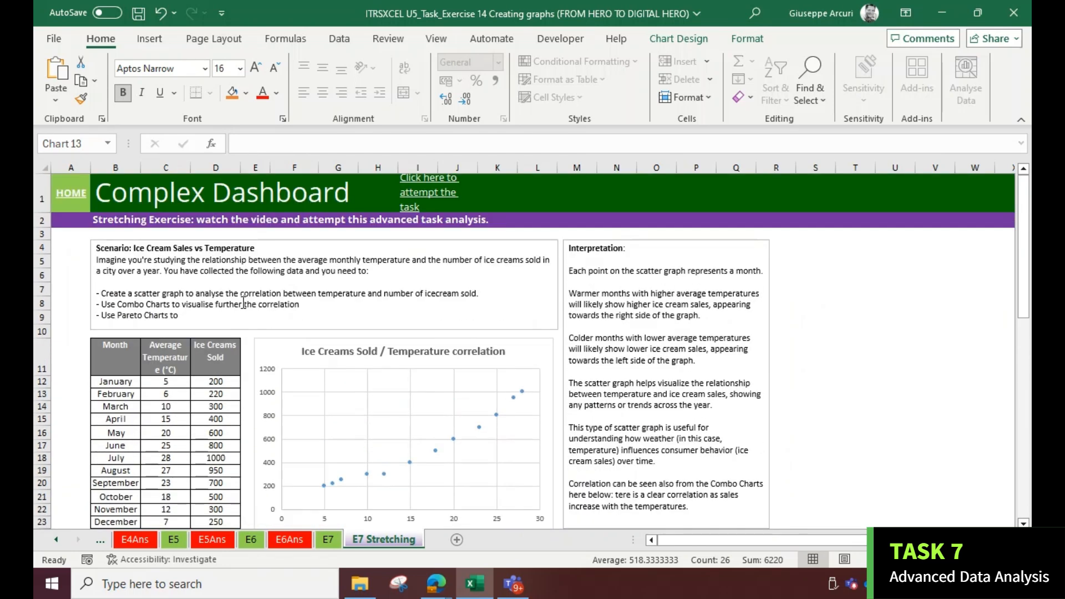
{"action": "scroll", "coordinate": [243, 303], "scroll_direction": "down", "scroll_amount": 2}
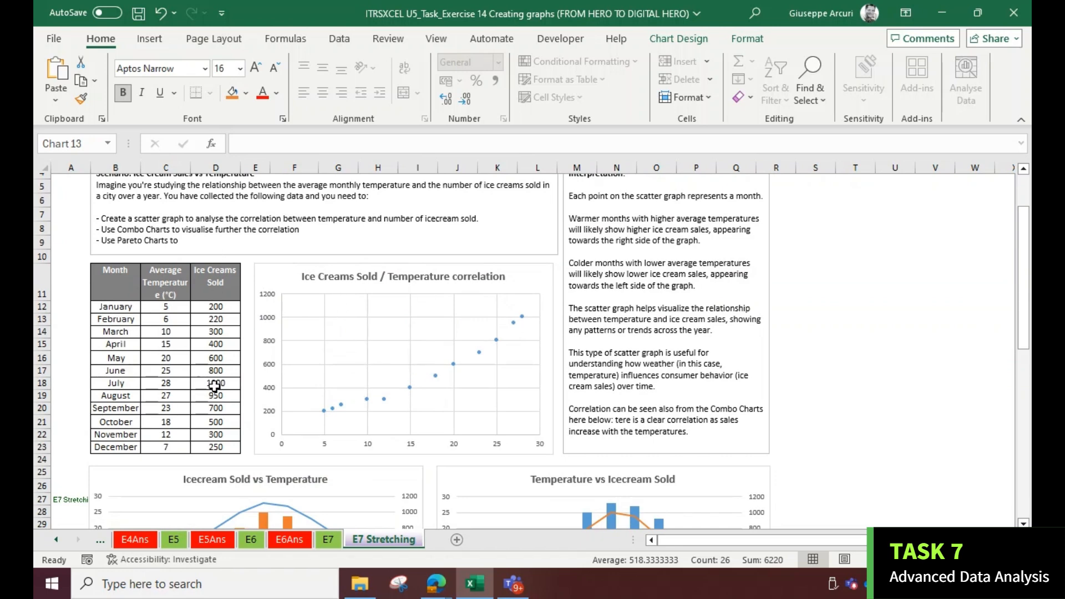
{"action": "scroll", "coordinate": [238, 375], "scroll_direction": "down", "scroll_amount": 3}
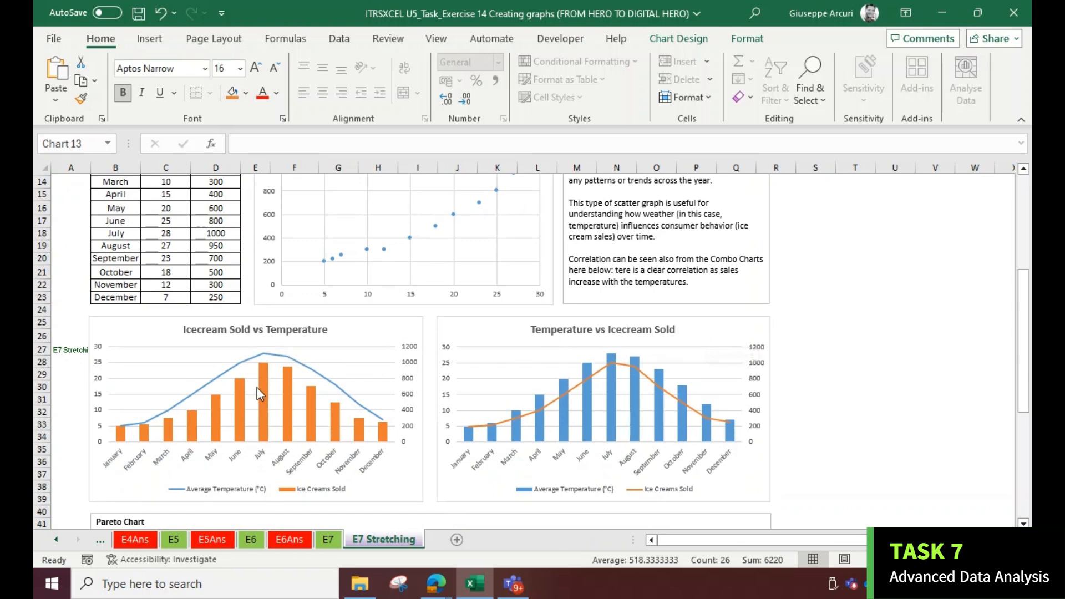
{"action": "scroll", "coordinate": [248, 391], "scroll_direction": "down", "scroll_amount": 5}
{"action": "scroll", "coordinate": [240, 300], "scroll_direction": "up", "scroll_amount": 2}
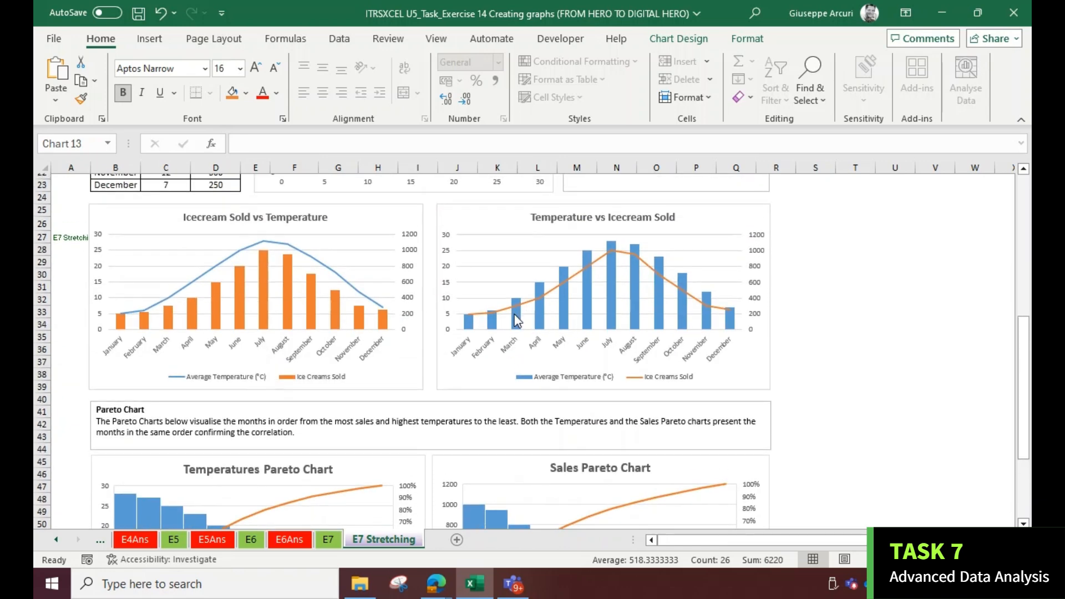
{"action": "scroll", "coordinate": [473, 321], "scroll_direction": "down", "scroll_amount": 4}
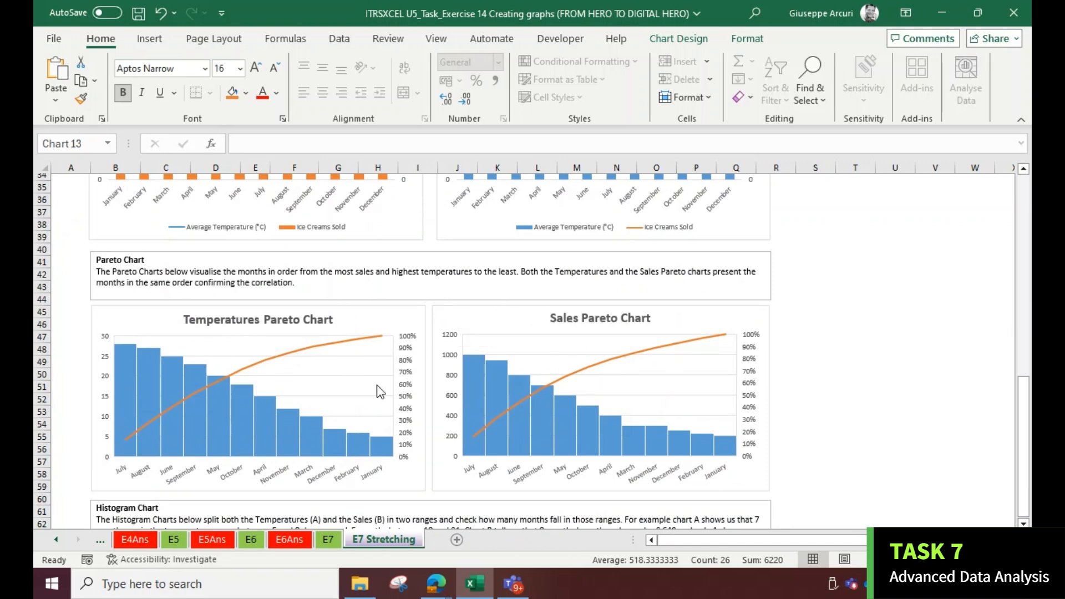
{"action": "scroll", "coordinate": [370, 402], "scroll_direction": "down", "scroll_amount": 6}
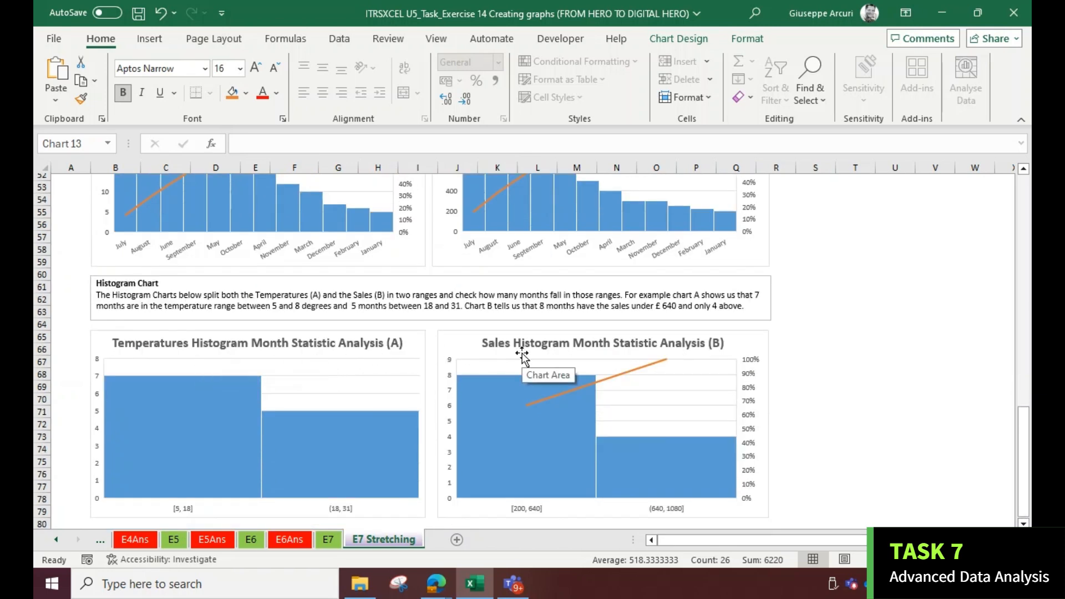
{"action": "scroll", "coordinate": [523, 355], "scroll_direction": "down", "scroll_amount": 8}
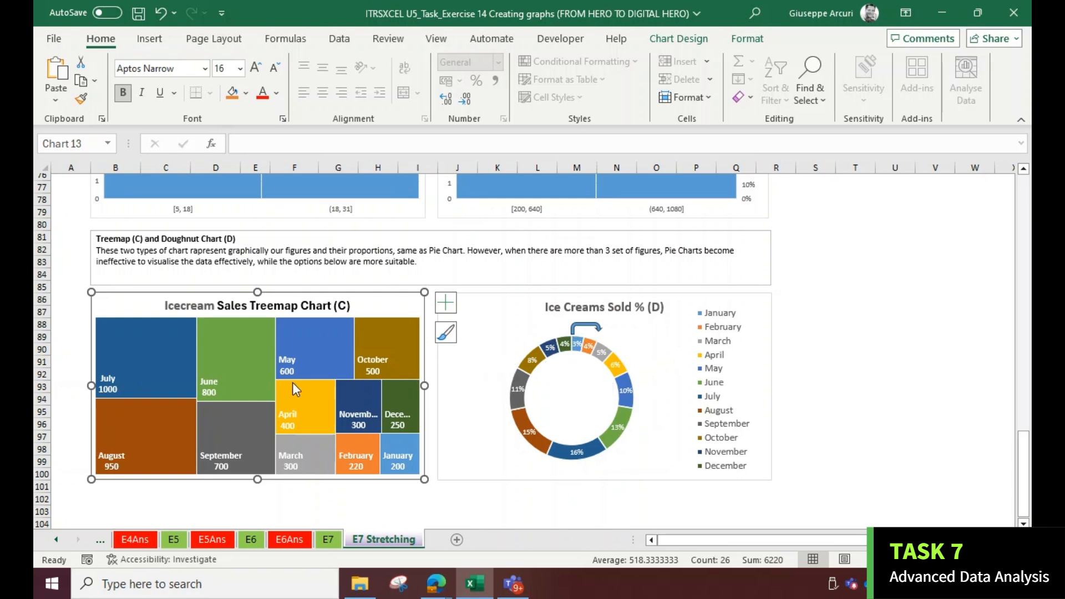
On the E7 sheet, insert a scatter chart of Average Temperature against Ice Creams Sold from the table
{"action": "scroll", "coordinate": [310, 367], "scroll_direction": "up", "scroll_amount": 4}
{"action": "scroll", "coordinate": [320, 366], "scroll_direction": "up", "scroll_amount": 20}
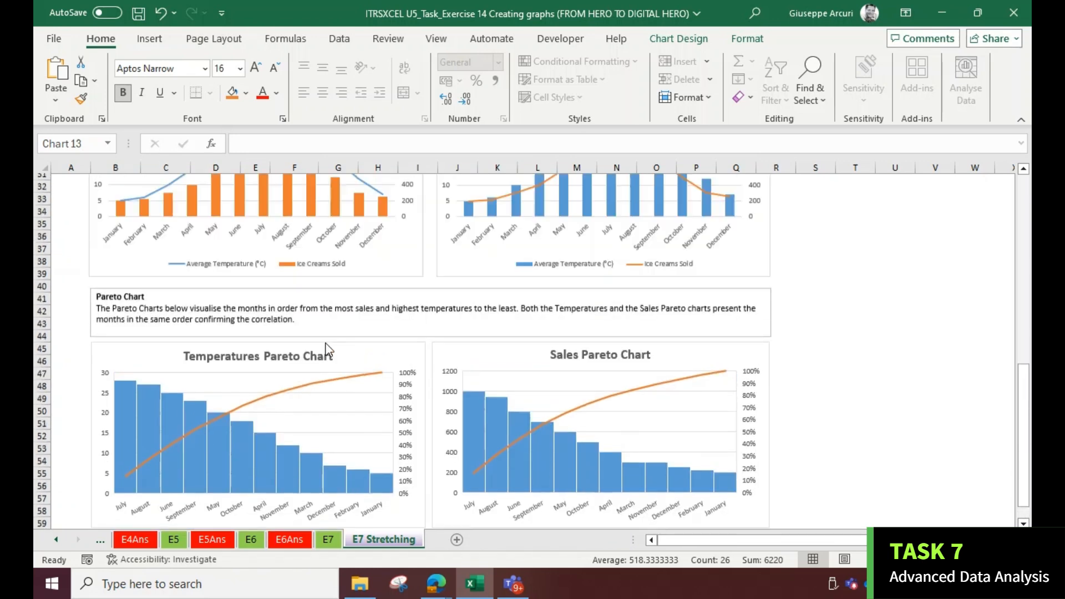
{"action": "left_click", "coordinate": [327, 540]}
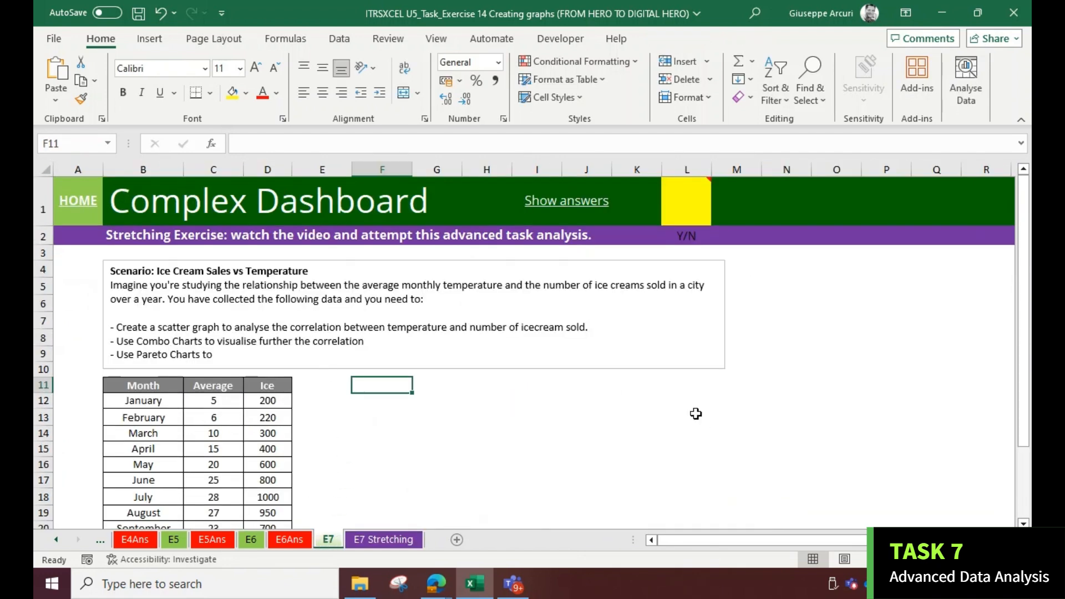
{"action": "scroll", "coordinate": [524, 347], "scroll_direction": "down", "scroll_amount": 1}
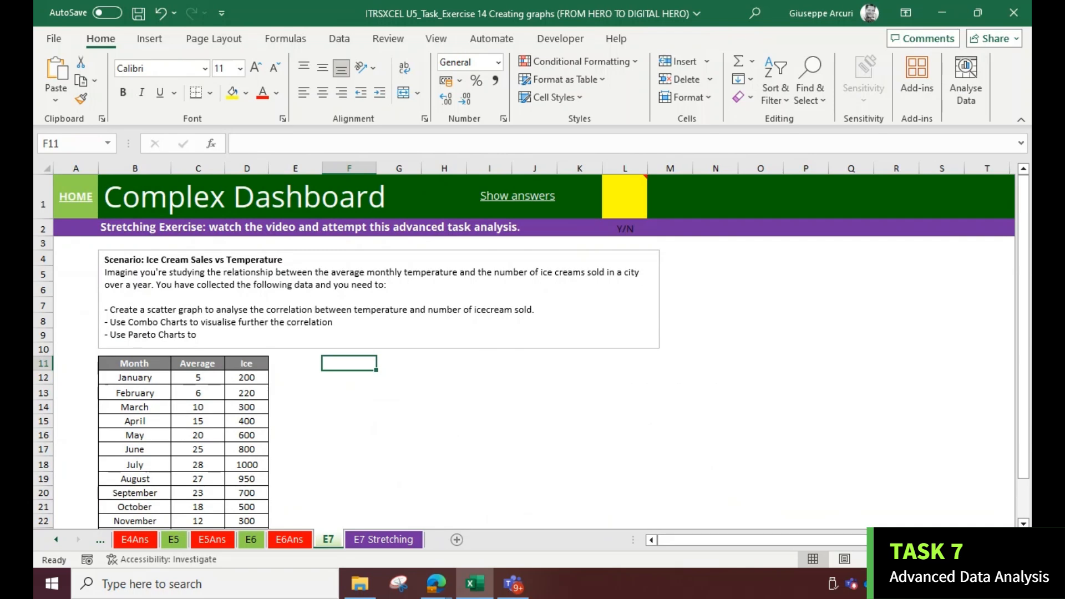
{"action": "scroll", "coordinate": [504, 425], "scroll_direction": "down", "scroll_amount": 2}
{"action": "scroll", "coordinate": [504, 422], "scroll_direction": "up", "scroll_amount": 2}
{"action": "left_click_drag", "start_coordinate": [129, 364], "coordinate": [241, 492]}
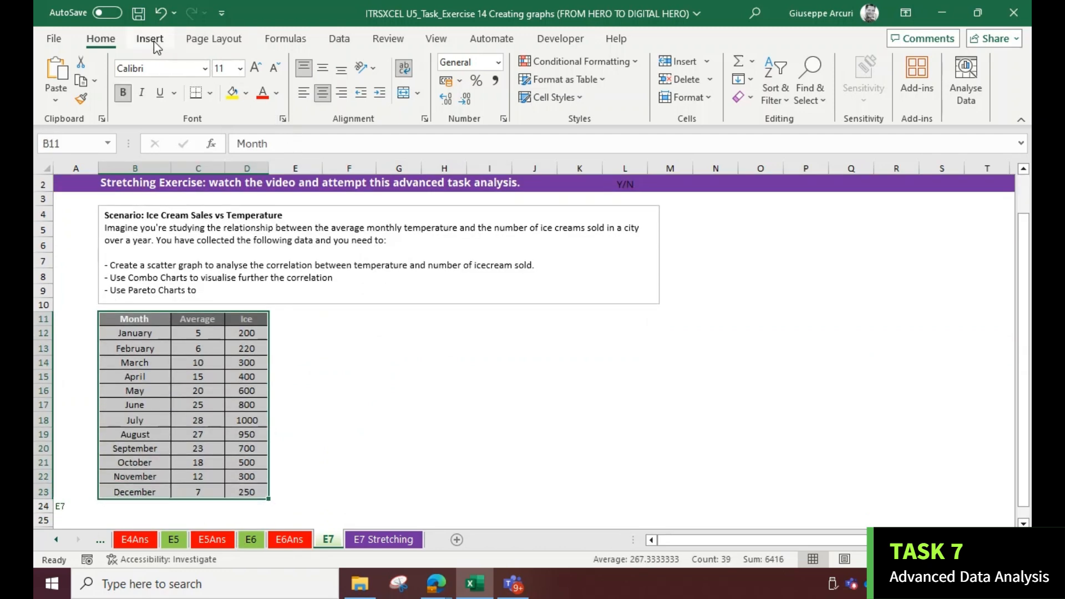
{"action": "left_click", "coordinate": [154, 42]}
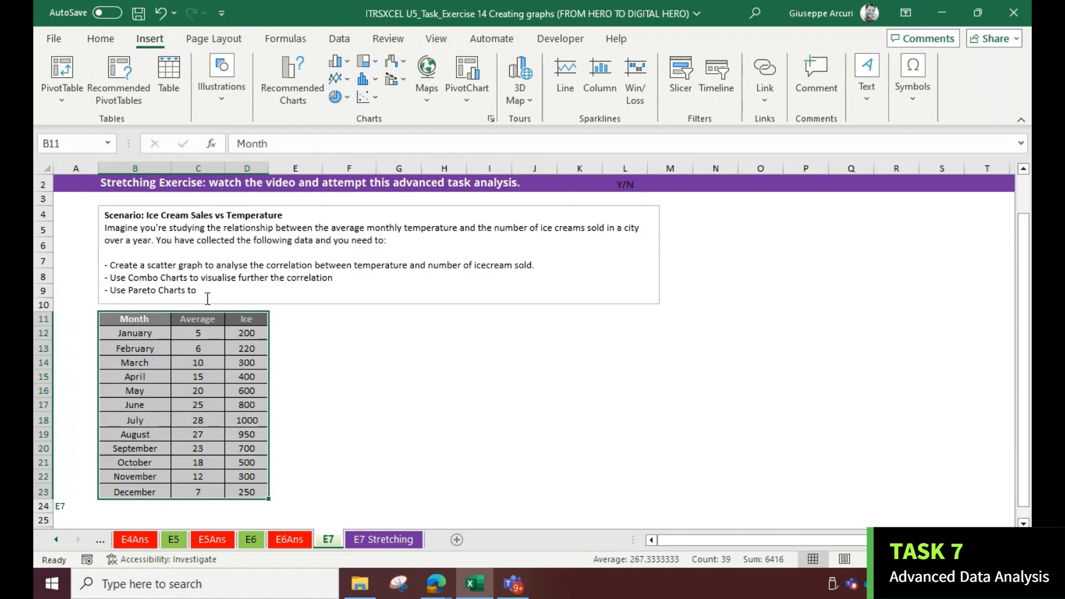
{"action": "left_click", "coordinate": [194, 331]}
{"action": "left_click_drag", "start_coordinate": [192, 321], "coordinate": [244, 492]}
{"action": "left_click", "coordinate": [377, 105]}
{"action": "left_click", "coordinate": [377, 146]}
Move the scatter chart beside the data table and resize it to match the table's height
{"action": "left_click_drag", "start_coordinate": [403, 257], "coordinate": [344, 319]}
{"action": "left_click_drag", "start_coordinate": [642, 412], "coordinate": [659, 409]}
{"action": "scroll", "coordinate": [644, 402], "scroll_direction": "down", "scroll_amount": 2}
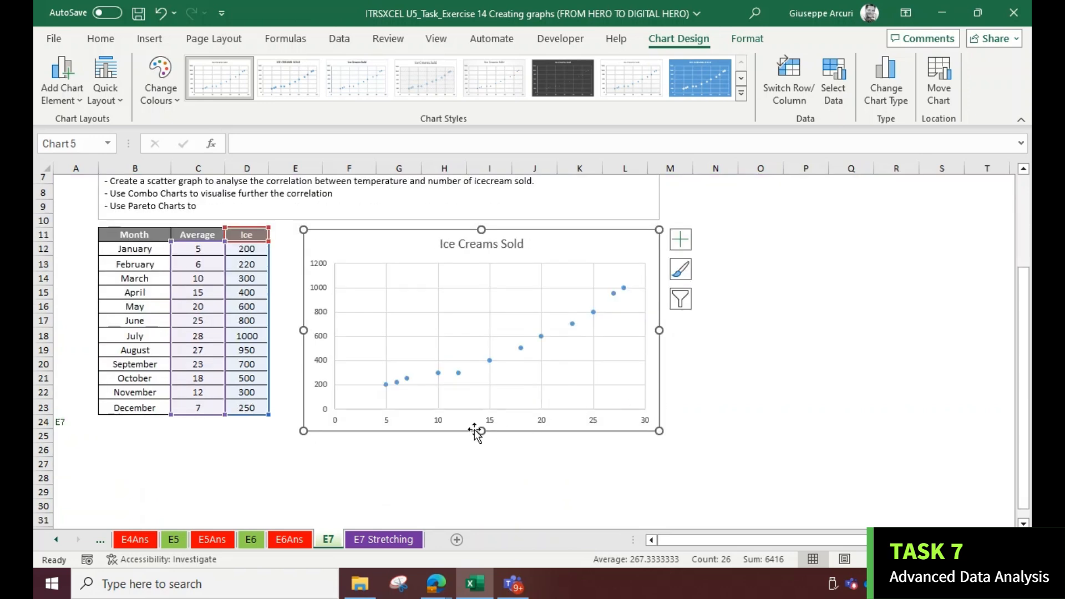
{"action": "left_click_drag", "start_coordinate": [481, 429], "coordinate": [481, 417]}
{"action": "scroll", "coordinate": [447, 432], "scroll_direction": "down", "scroll_amount": 1}
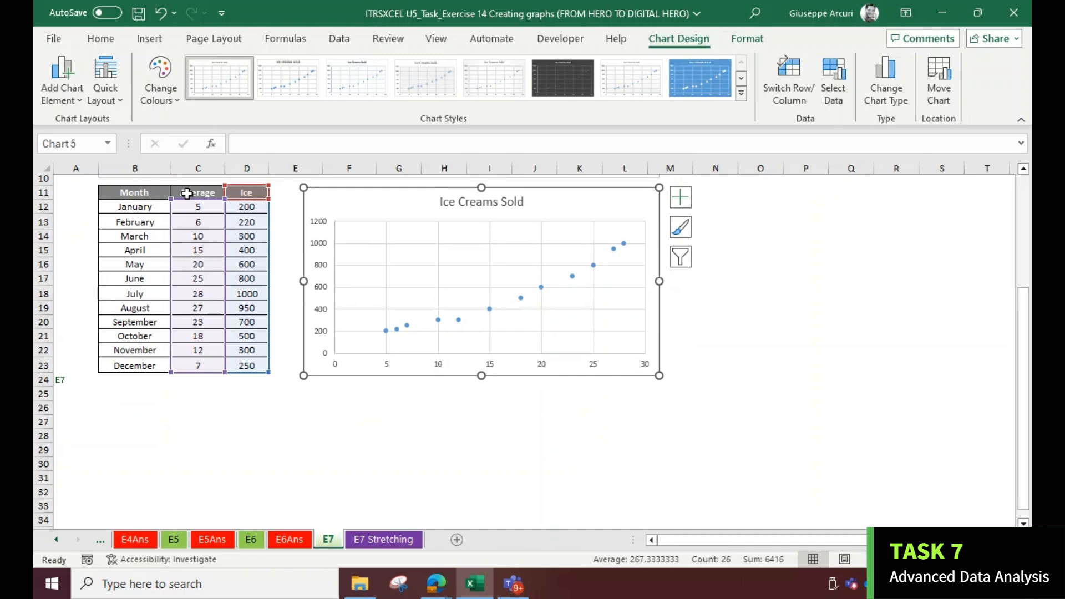
Examine the combo charts on the E7 Stretching sheet for reference
{"action": "left_click", "coordinate": [187, 193]}
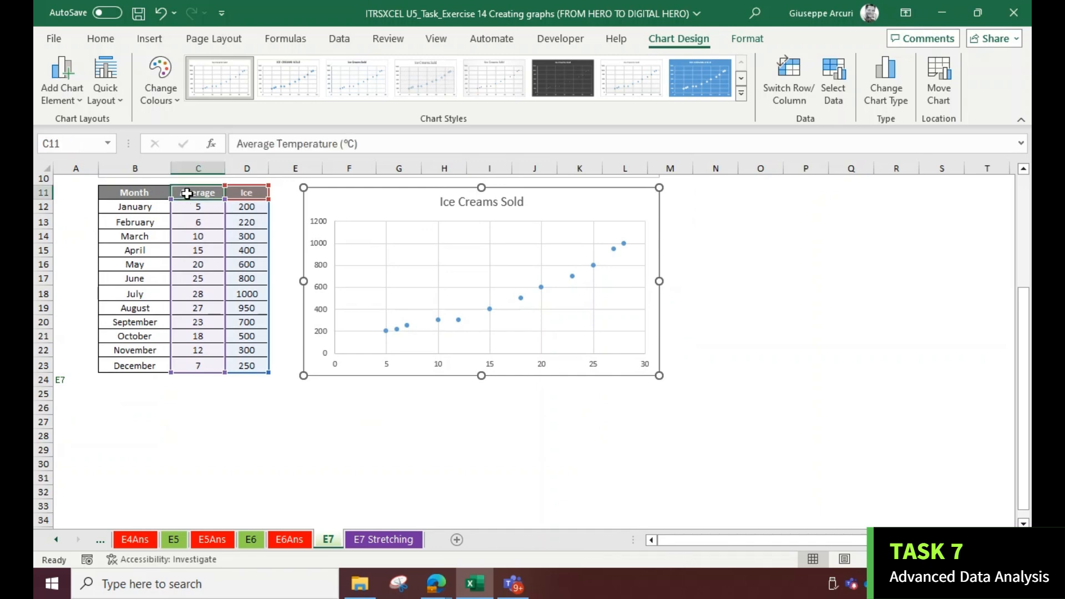
{"action": "left_click", "coordinate": [367, 531]}
{"action": "left_click", "coordinate": [335, 368]}
{"action": "scroll", "coordinate": [335, 369], "scroll_direction": "down", "scroll_amount": 6}
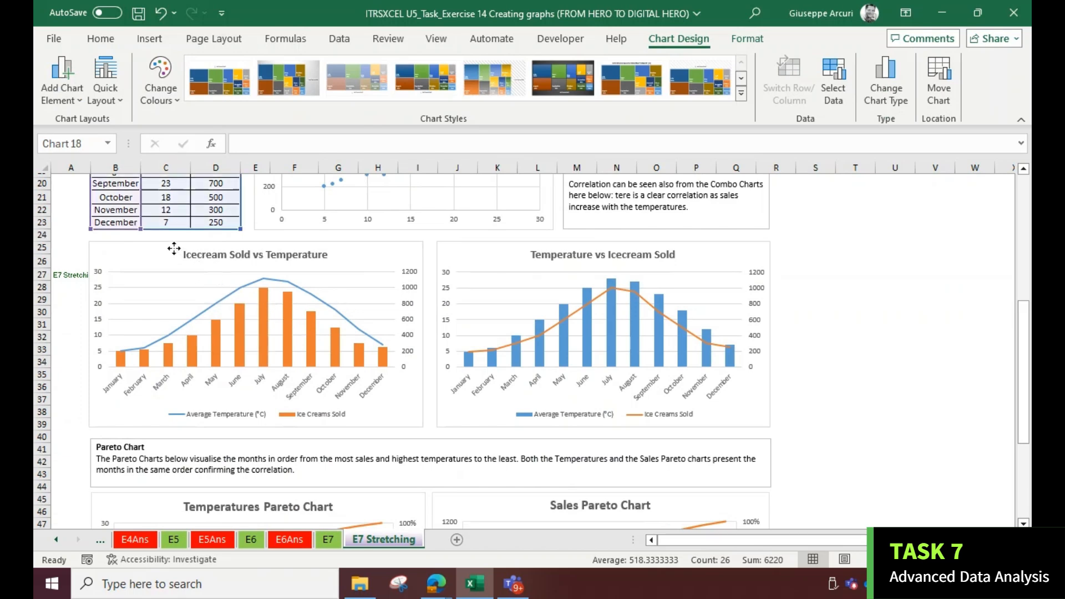
{"action": "left_click", "coordinate": [175, 252]}
{"action": "scroll", "coordinate": [201, 267], "scroll_direction": "up", "scroll_amount": 2}
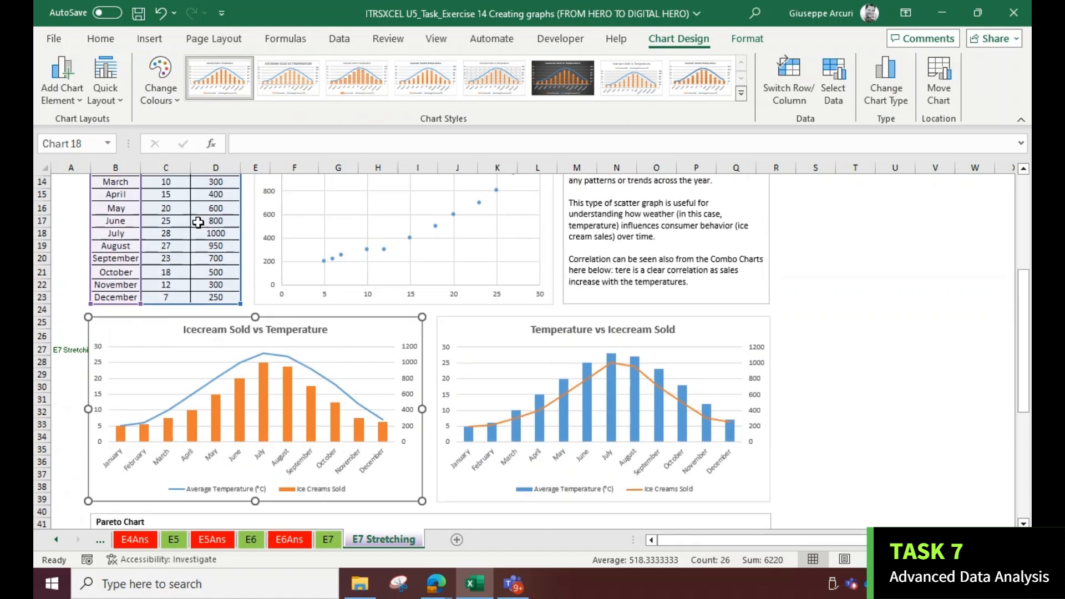
{"action": "scroll", "coordinate": [201, 267], "scroll_direction": "up", "scroll_amount": 2}
{"action": "scroll", "coordinate": [196, 237], "scroll_direction": "down", "scroll_amount": 2}
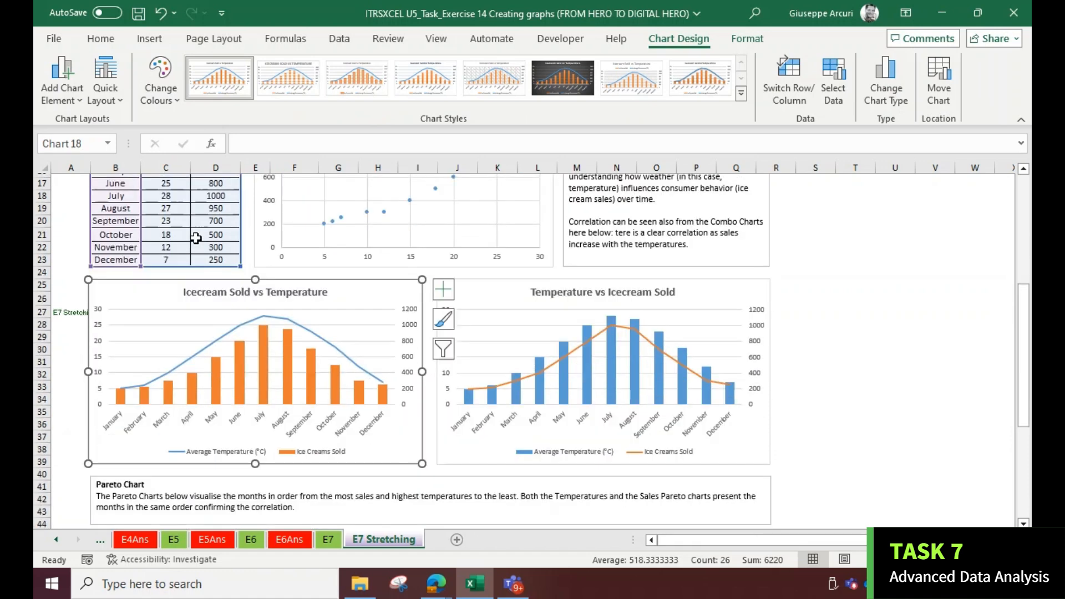
{"action": "left_click", "coordinate": [333, 542]}
Insert a Clustered Column – Line on Secondary Axis combo chart of the whole table and place it below the table
{"action": "left_click_drag", "start_coordinate": [155, 200], "coordinate": [198, 226]}
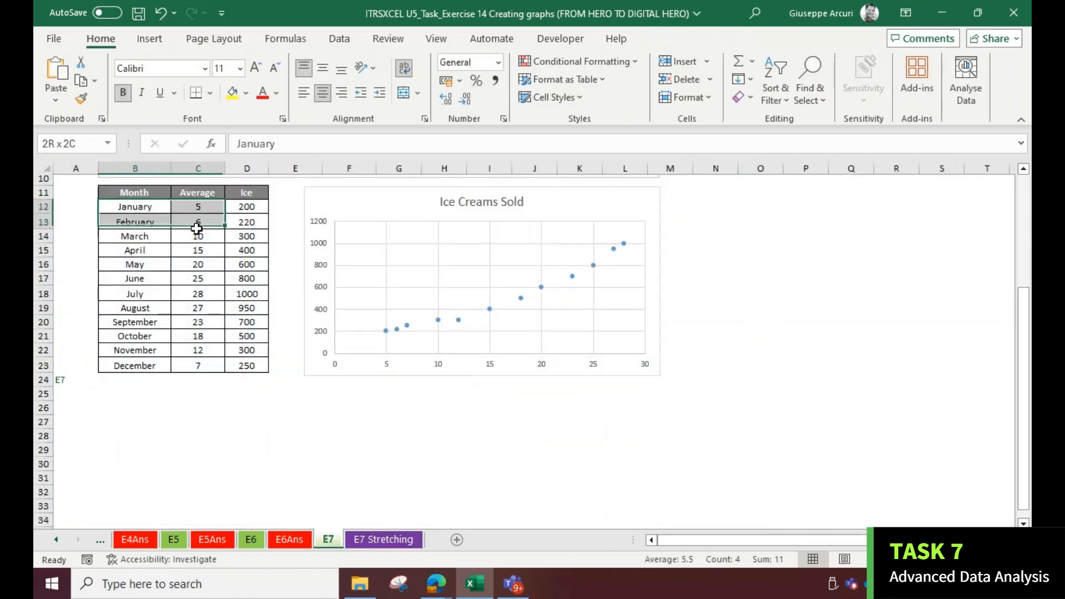
{"action": "left_click_drag", "start_coordinate": [147, 188], "coordinate": [248, 360]}
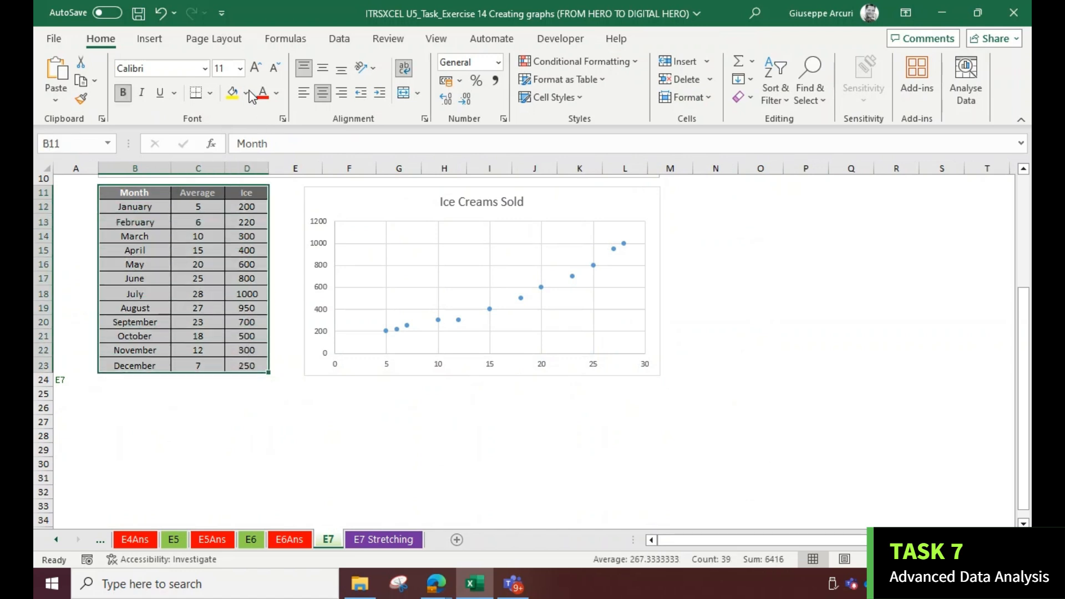
{"action": "left_click", "coordinate": [149, 39]}
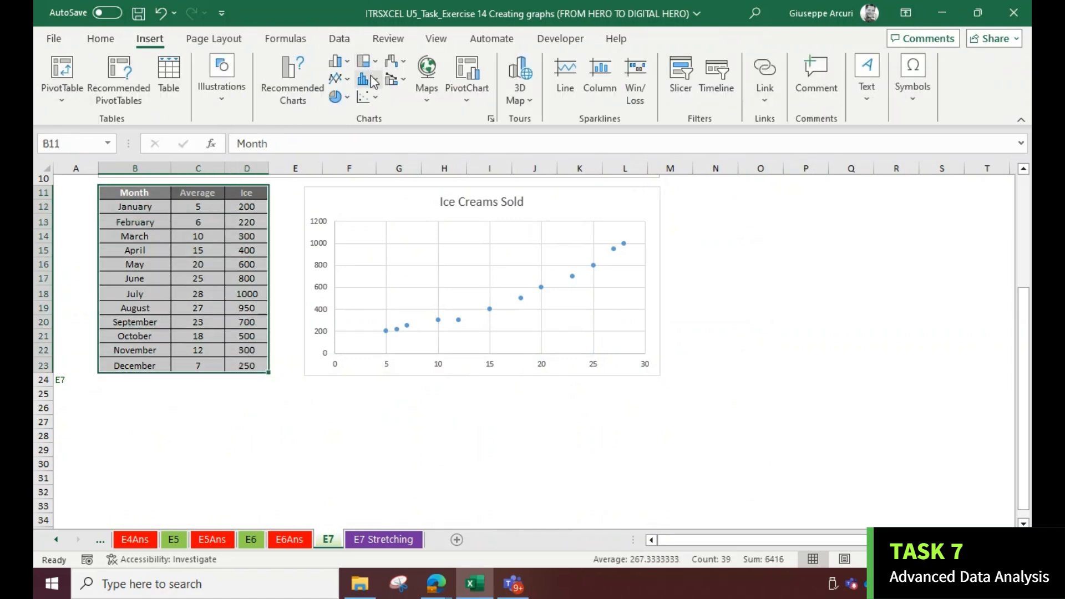
{"action": "left_click", "coordinate": [427, 78]}
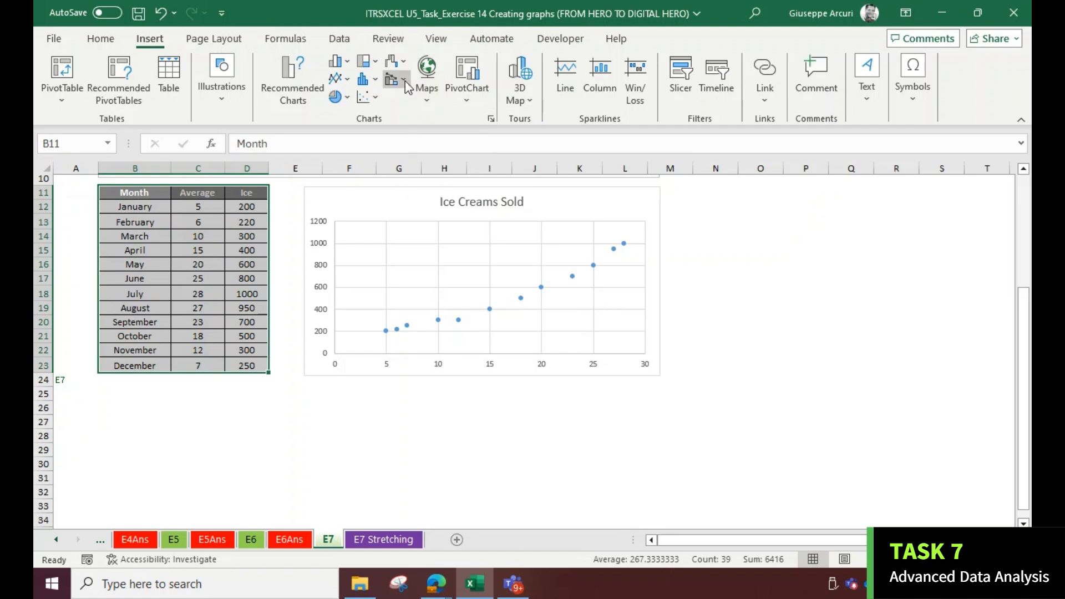
{"action": "left_click", "coordinate": [395, 79]}
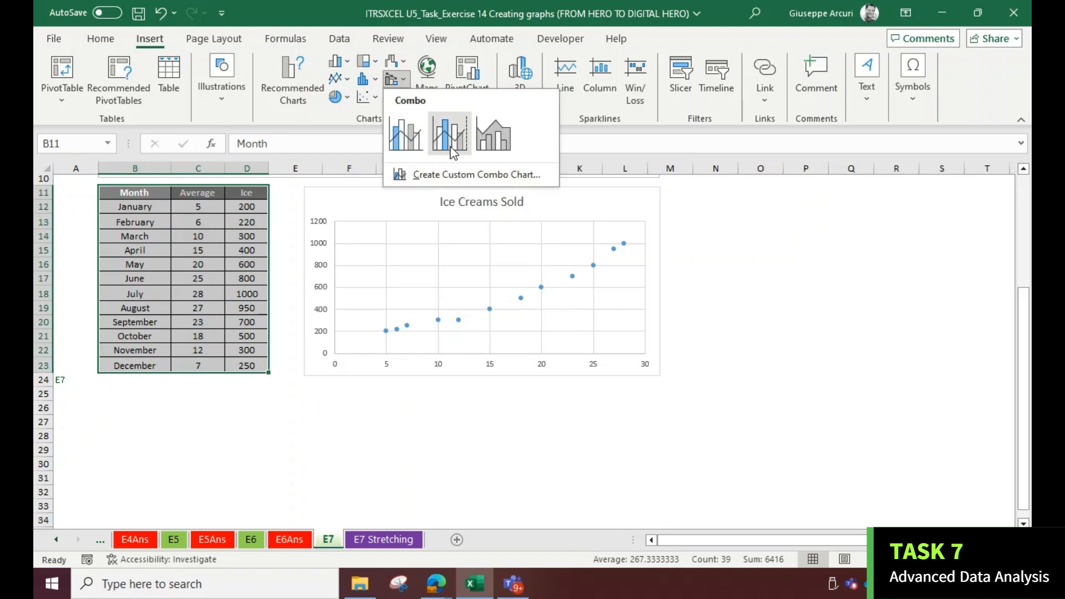
{"action": "left_click", "coordinate": [447, 134]}
{"action": "left_click_drag", "start_coordinate": [405, 254], "coordinate": [139, 394]}
{"action": "scroll", "coordinate": [214, 356], "scroll_direction": "down", "scroll_amount": 3}
{"action": "scroll", "coordinate": [221, 332], "scroll_direction": "up", "scroll_amount": 2}
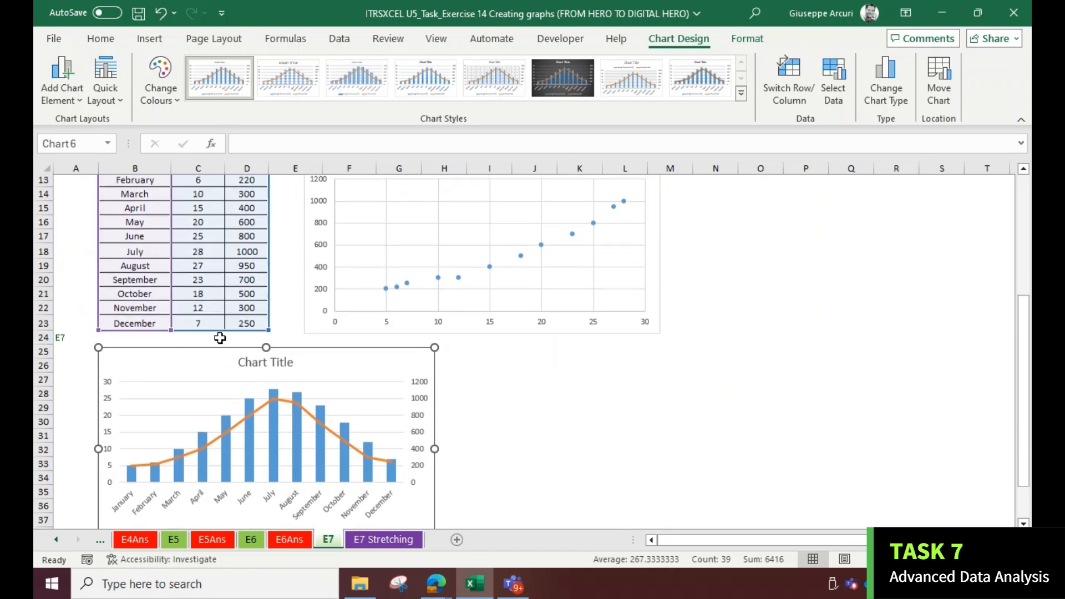
Insert a second Clustered Column – Line on Secondary Axis combo chart of the same table data
{"action": "scroll", "coordinate": [221, 333], "scroll_direction": "up", "scroll_amount": 2}
{"action": "left_click_drag", "start_coordinate": [143, 231], "coordinate": [258, 410]}
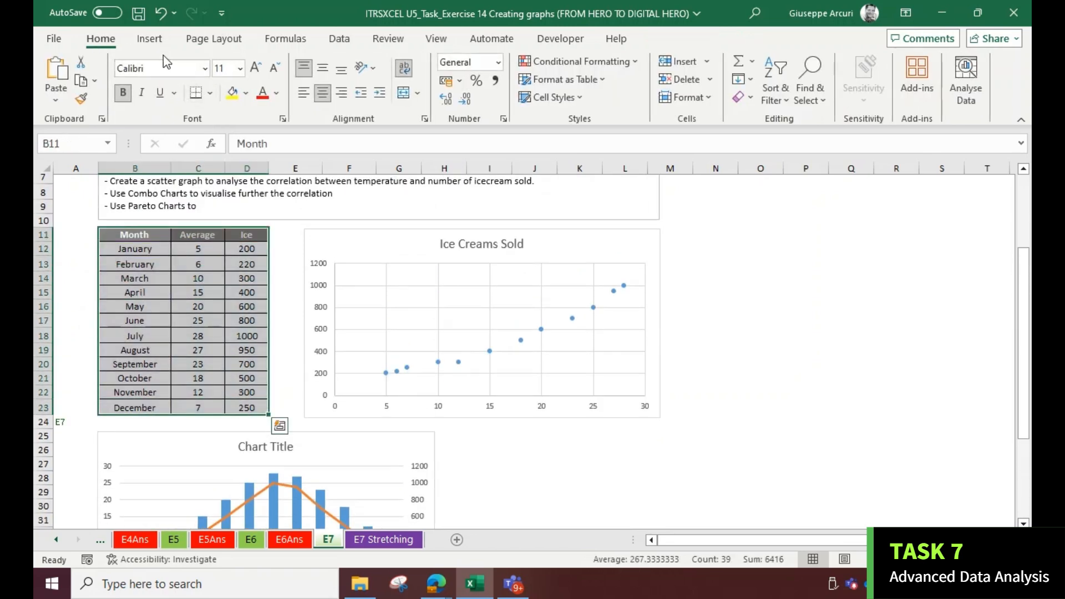
{"action": "left_click", "coordinate": [149, 39]}
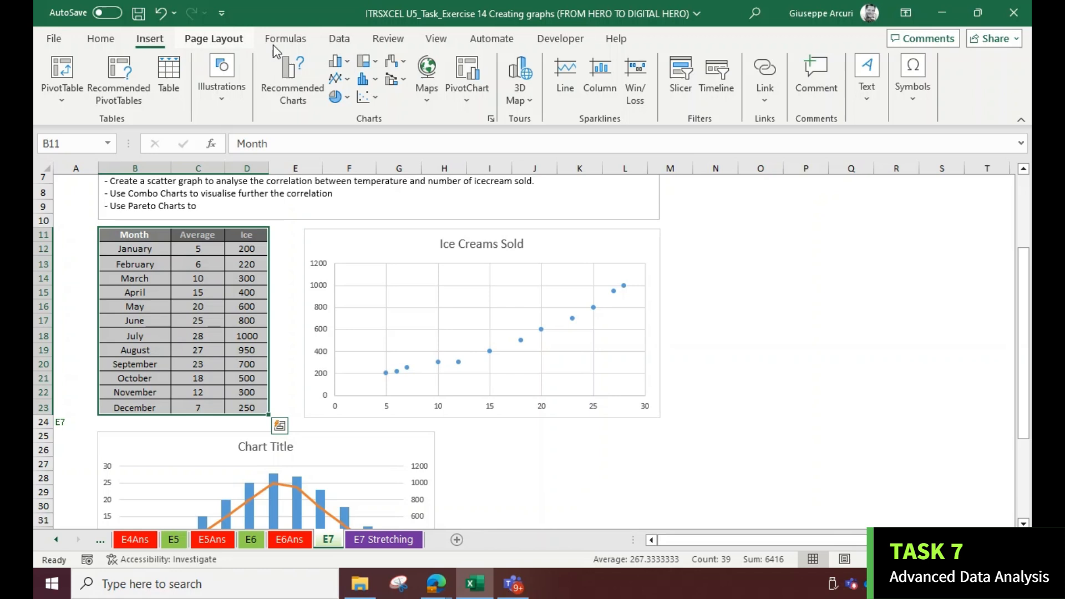
{"action": "left_click", "coordinate": [395, 79]}
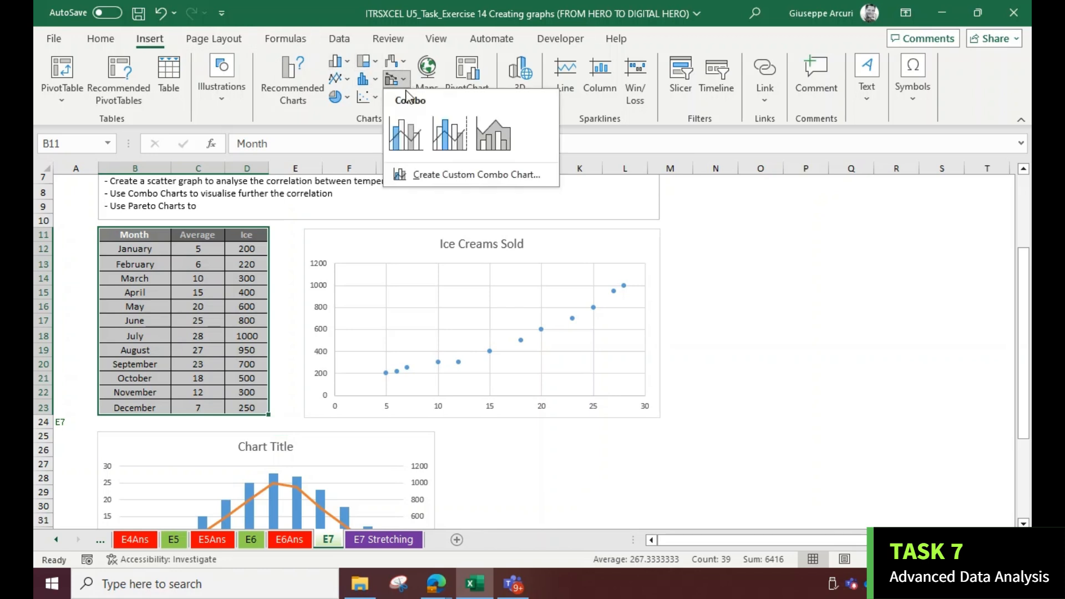
{"action": "left_click", "coordinate": [448, 147]}
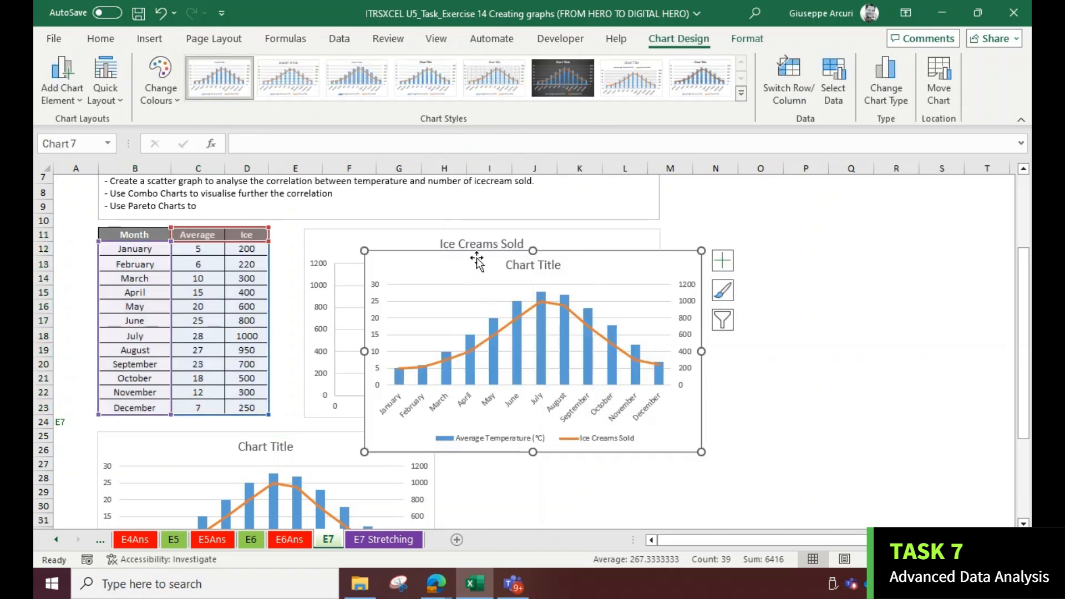
Change the second combo chart to show Average Temperature as a line and Ice Creams Sold as clustered columns
{"action": "left_click", "coordinate": [878, 98]}
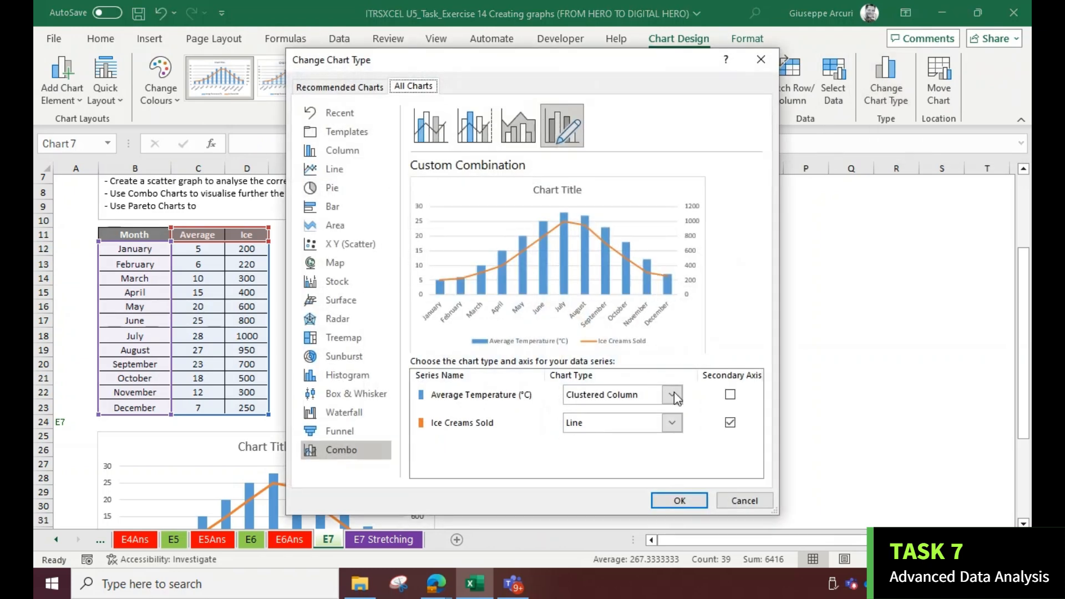
{"action": "left_click", "coordinate": [672, 395]}
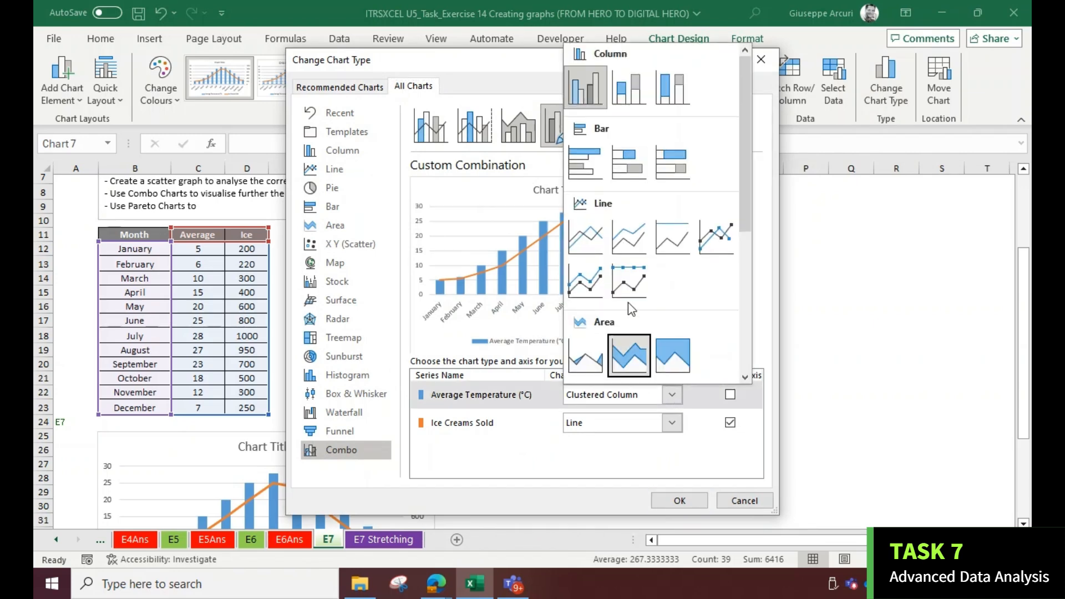
{"action": "key", "text": "Escape"}
{"action": "key", "text": "l"}
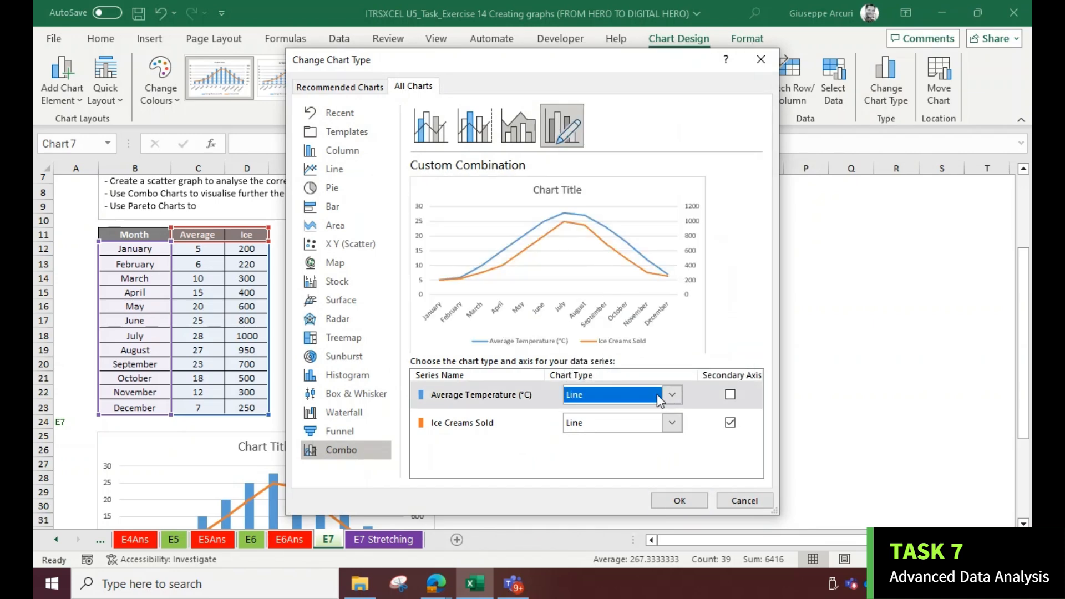
{"action": "left_click", "coordinate": [672, 427]}
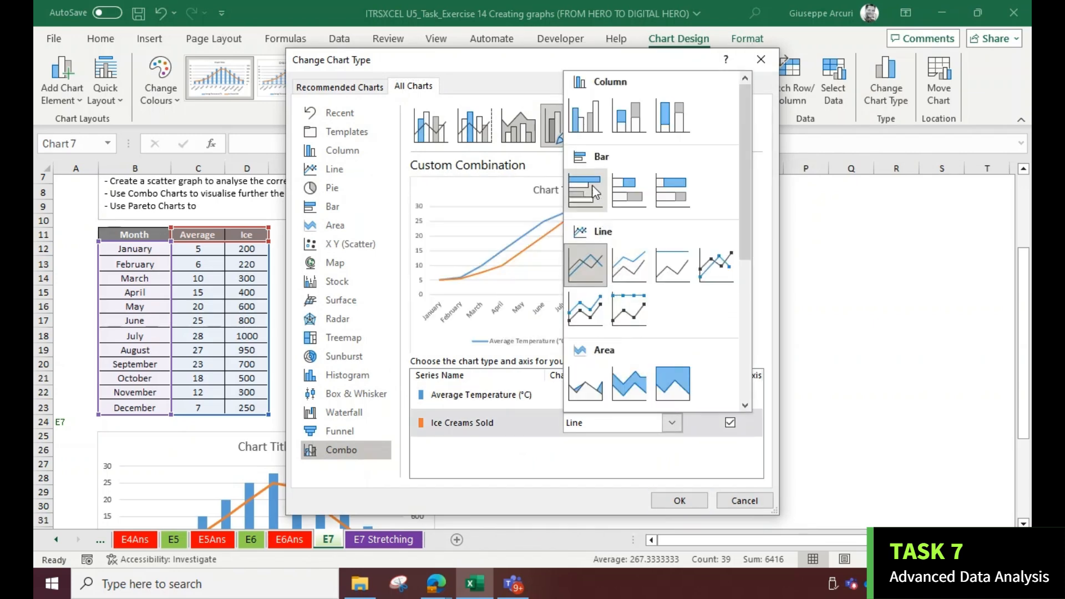
{"action": "left_click", "coordinate": [585, 122]}
{"action": "left_click", "coordinate": [681, 501]}
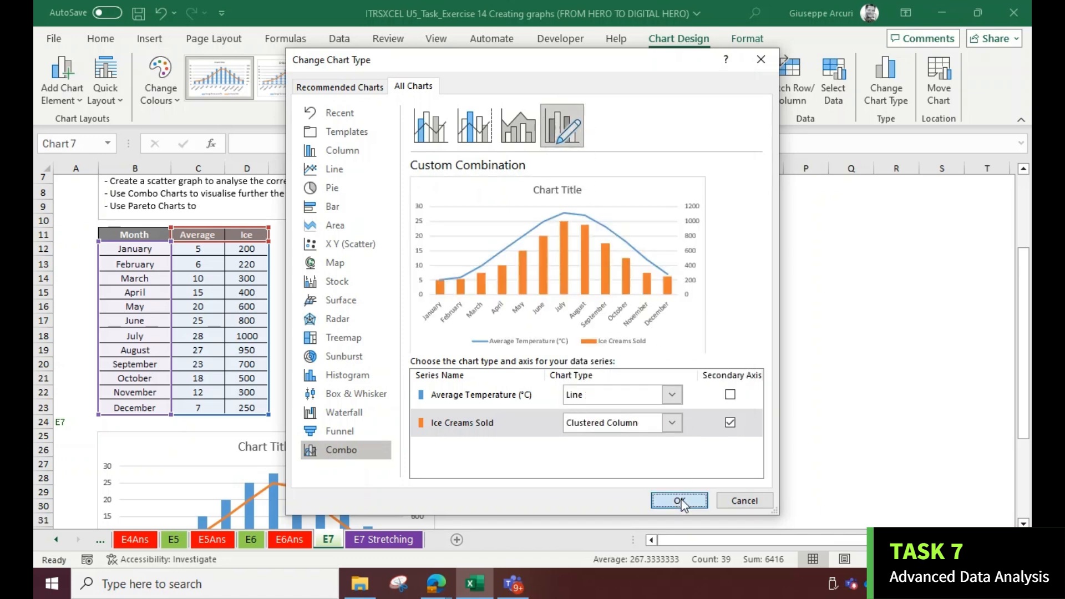
Arrange the two combo charts side by side below the table and resize them to equal sizes
{"action": "left_click_drag", "start_coordinate": [309, 437], "coordinate": [573, 464]}
{"action": "left_click_drag", "start_coordinate": [469, 263], "coordinate": [204, 446]}
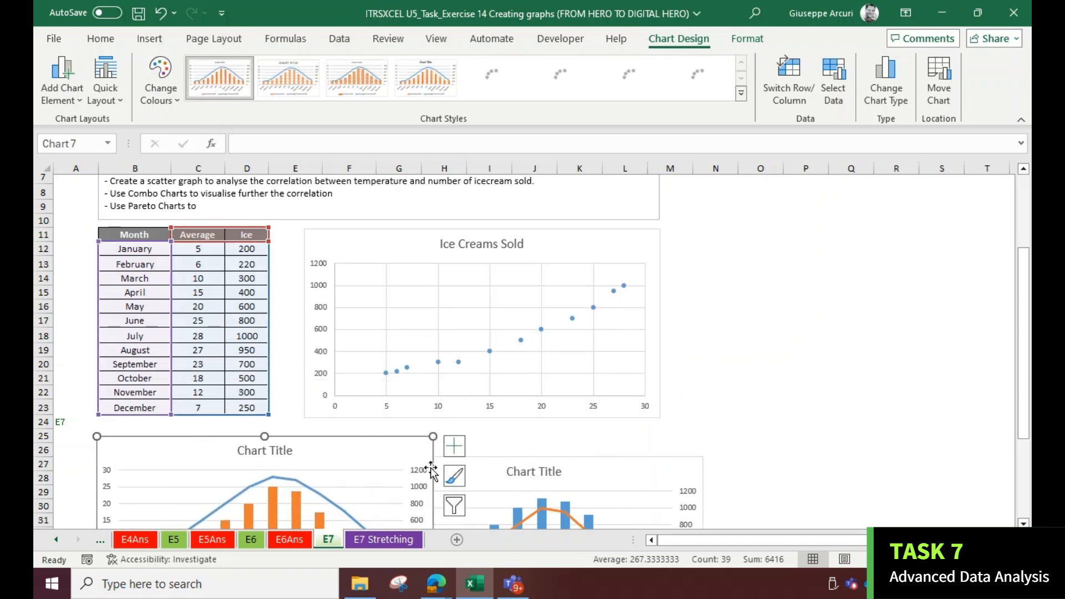
{"action": "scroll", "coordinate": [441, 458], "scroll_direction": "down", "scroll_amount": 3}
{"action": "left_click_drag", "start_coordinate": [433, 509], "coordinate": [382, 494]}
{"action": "left_click_drag", "start_coordinate": [488, 331], "coordinate": [499, 316]}
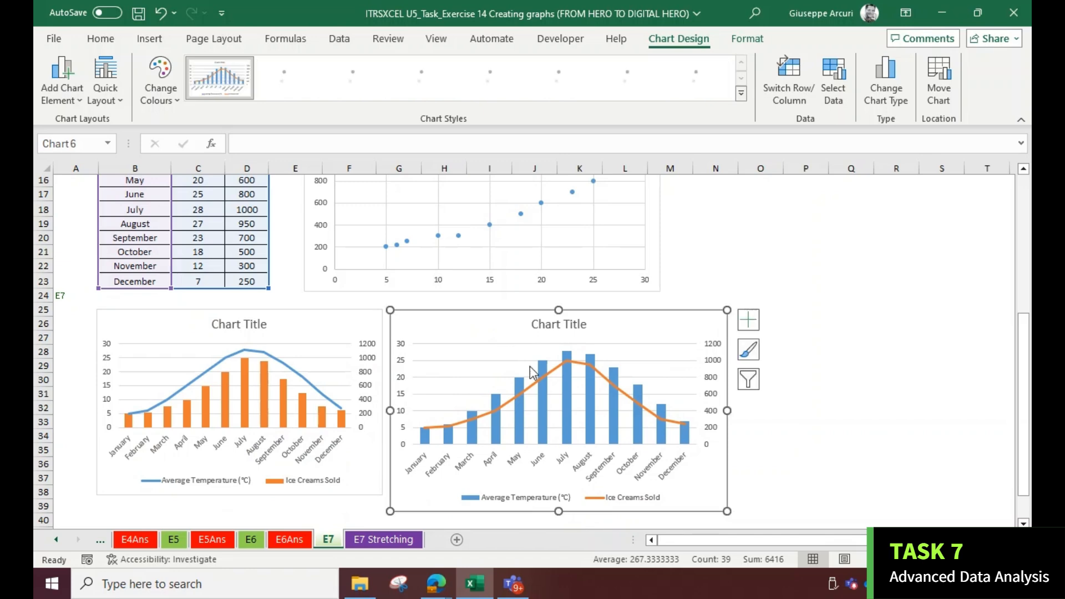
{"action": "left_click_drag", "start_coordinate": [724, 510], "coordinate": [659, 494]}
{"action": "left_click", "coordinate": [757, 435]}
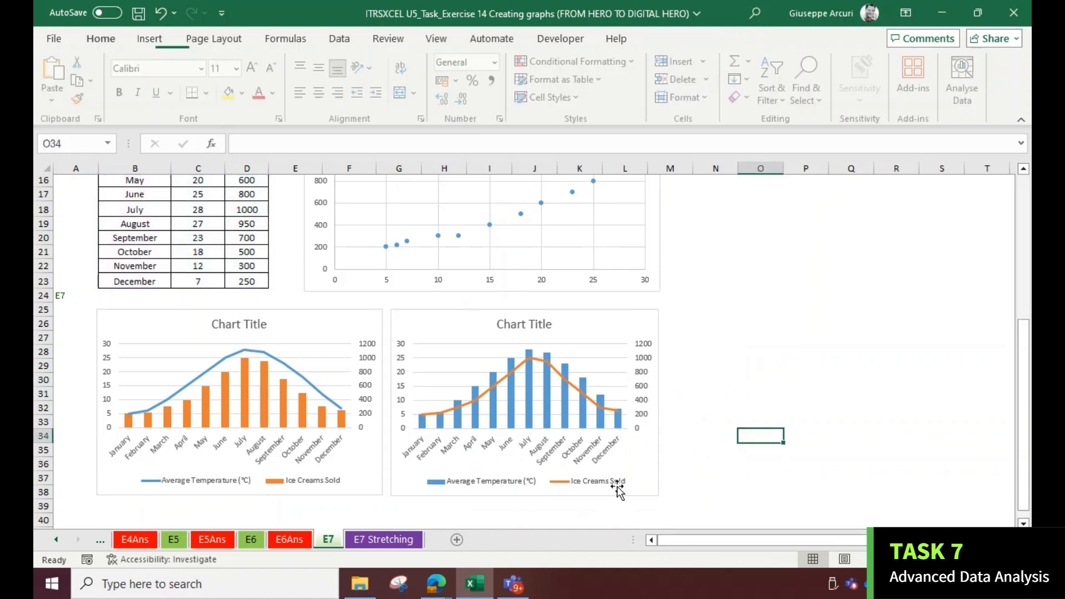
Compare the E7 charts with the finished charts on the E7 Stretching sheet
{"action": "left_click", "coordinate": [375, 539]}
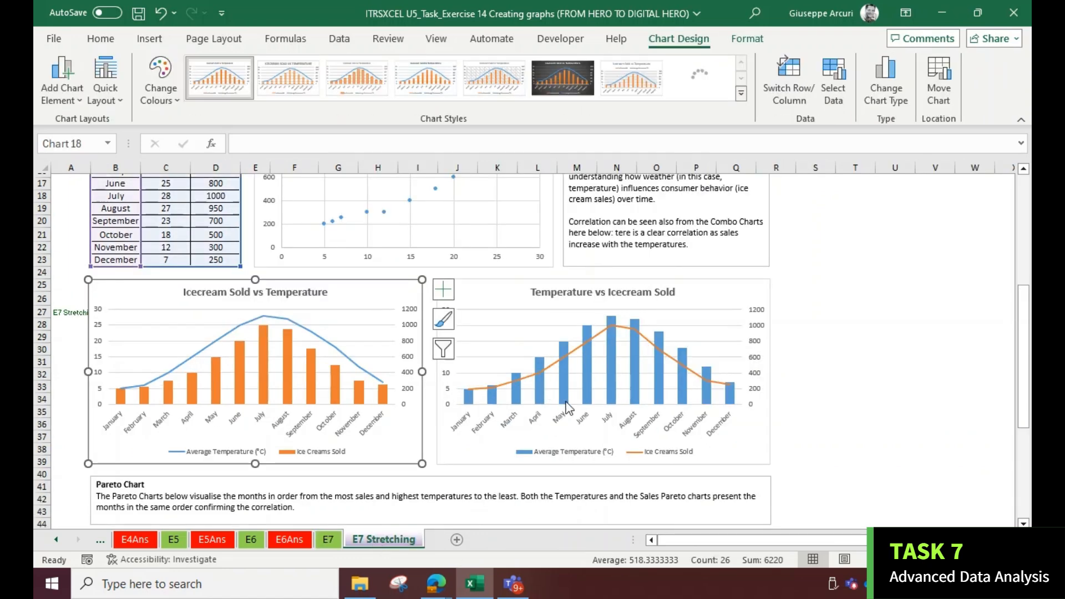
{"action": "scroll", "coordinate": [364, 361], "scroll_direction": "down", "scroll_amount": 5}
{"action": "scroll", "coordinate": [362, 358], "scroll_direction": "down", "scroll_amount": 3}
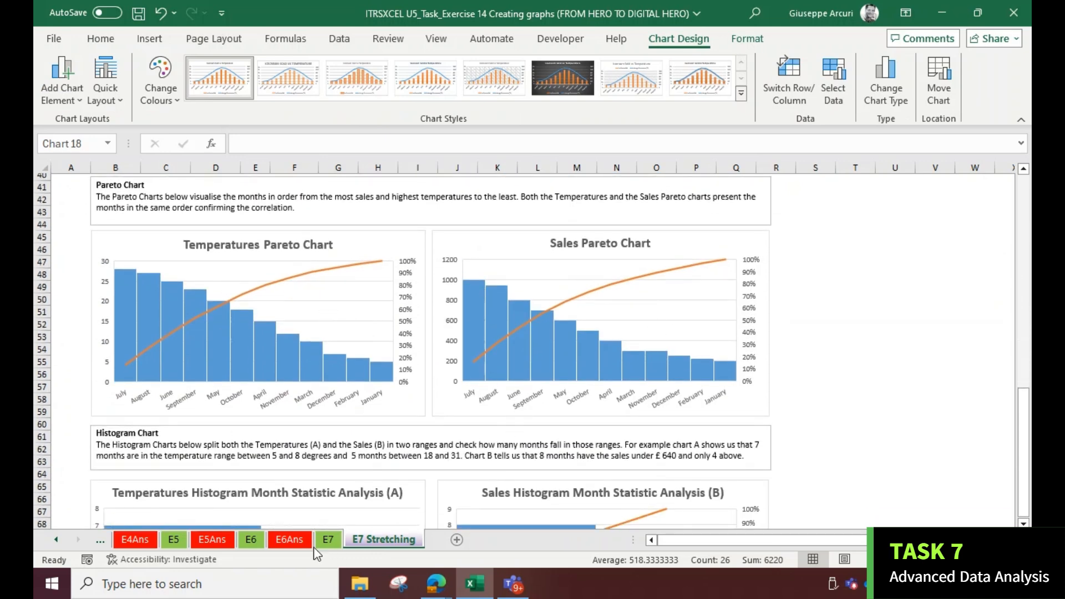
{"action": "left_click", "coordinate": [331, 543]}
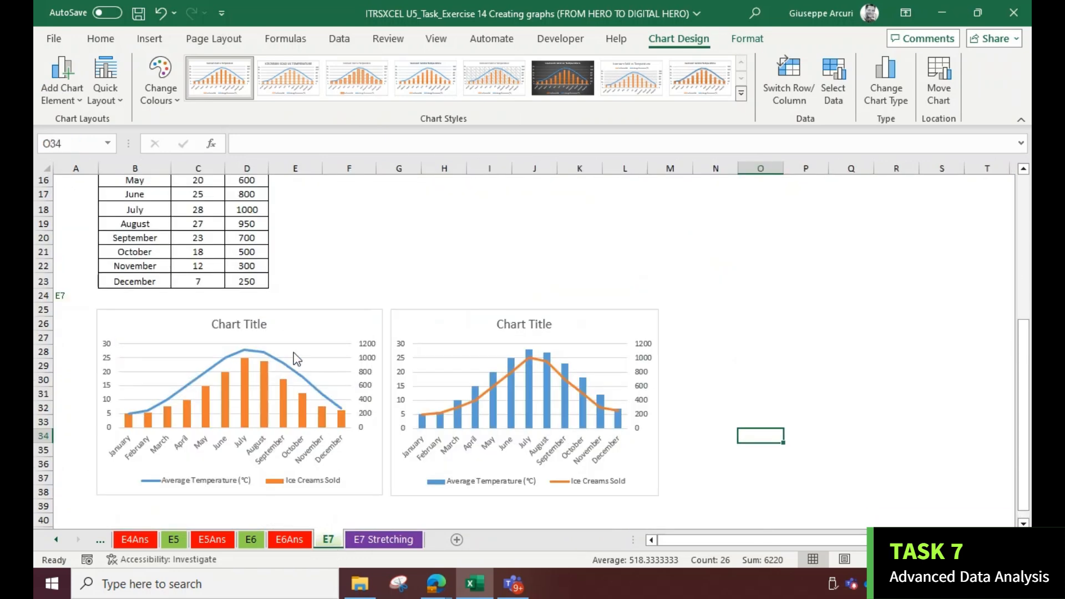
{"action": "scroll", "coordinate": [280, 306], "scroll_direction": "up", "scroll_amount": 4}
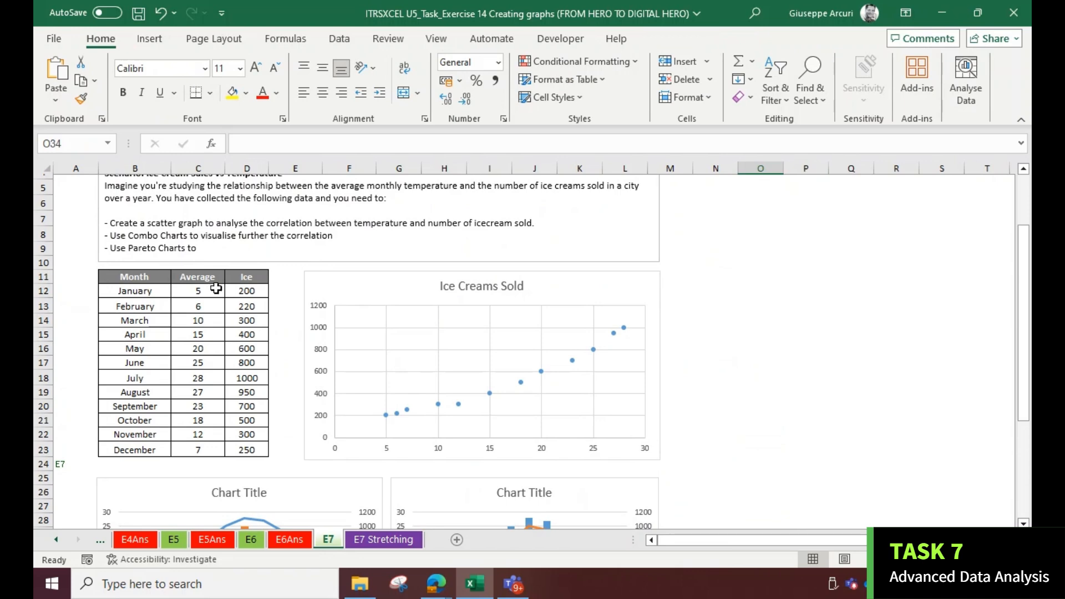
{"action": "scroll", "coordinate": [225, 314], "scroll_direction": "down", "scroll_amount": 10}
{"action": "scroll", "coordinate": [223, 322], "scroll_direction": "up", "scroll_amount": 4}
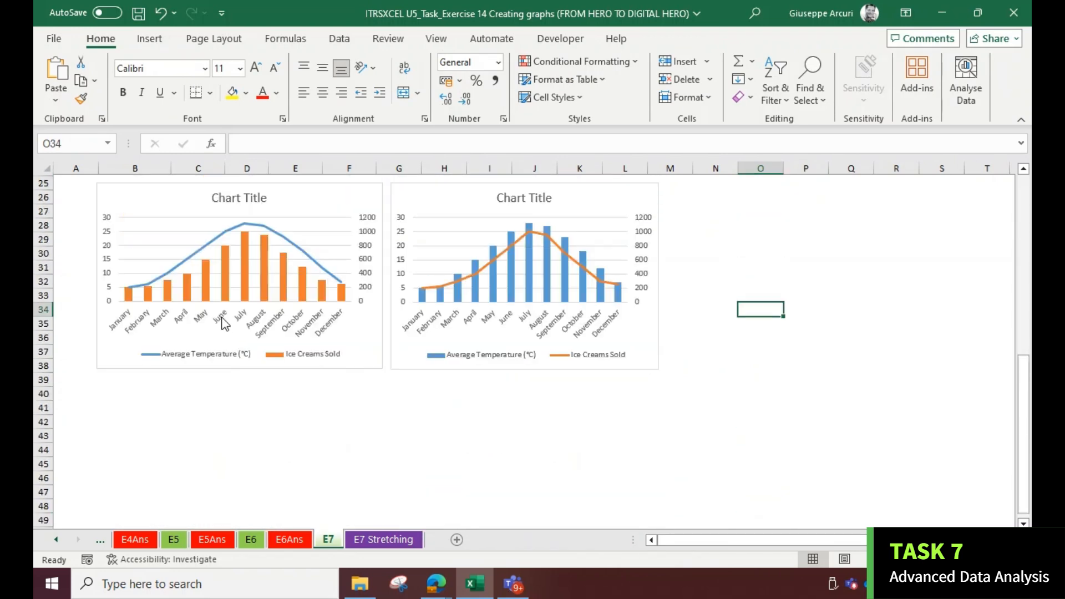
{"action": "scroll", "coordinate": [223, 316], "scroll_direction": "up", "scroll_amount": 6}
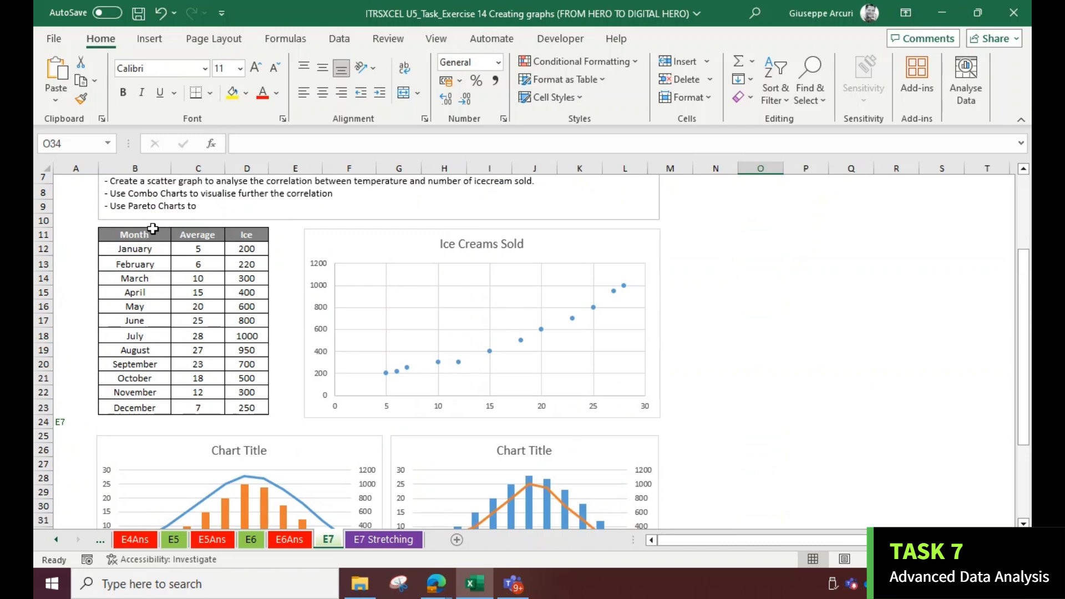
Select the Month and Ice Creams Sold columns of the table and insert a Pareto chart from them
{"action": "left_click_drag", "start_coordinate": [153, 229], "coordinate": [151, 406]}
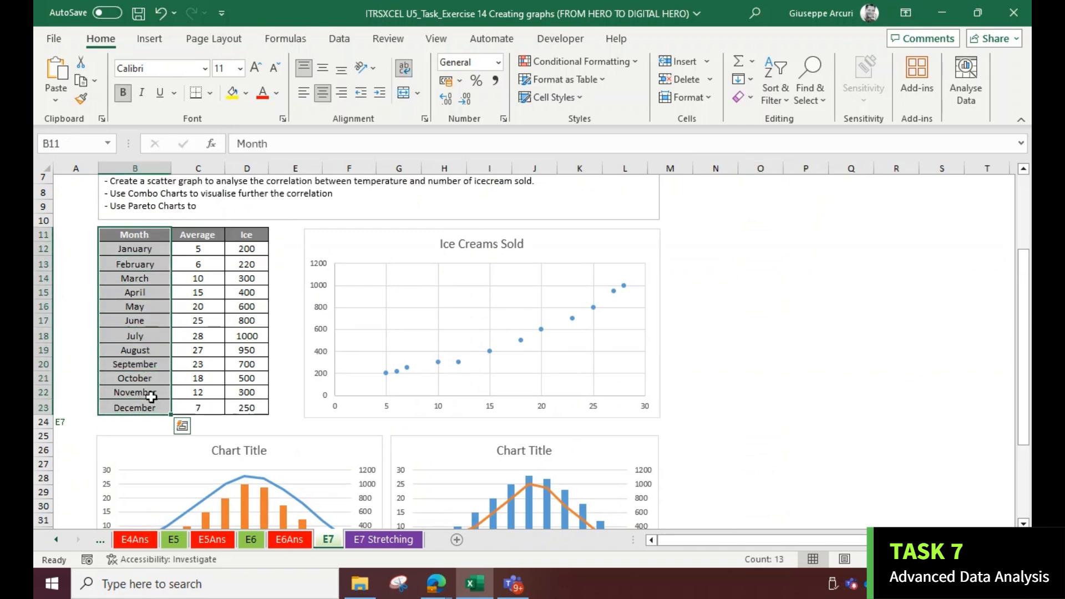
{"action": "left_click_drag", "start_coordinate": [251, 233], "coordinate": [247, 410]}
{"action": "left_click", "coordinate": [149, 38]}
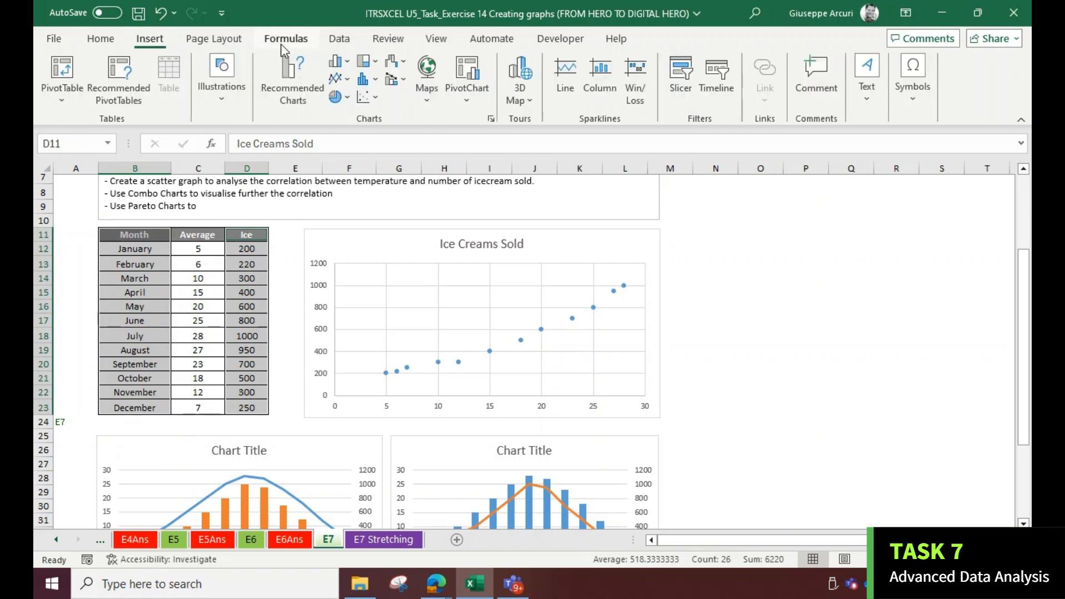
{"action": "left_click", "coordinate": [374, 78]}
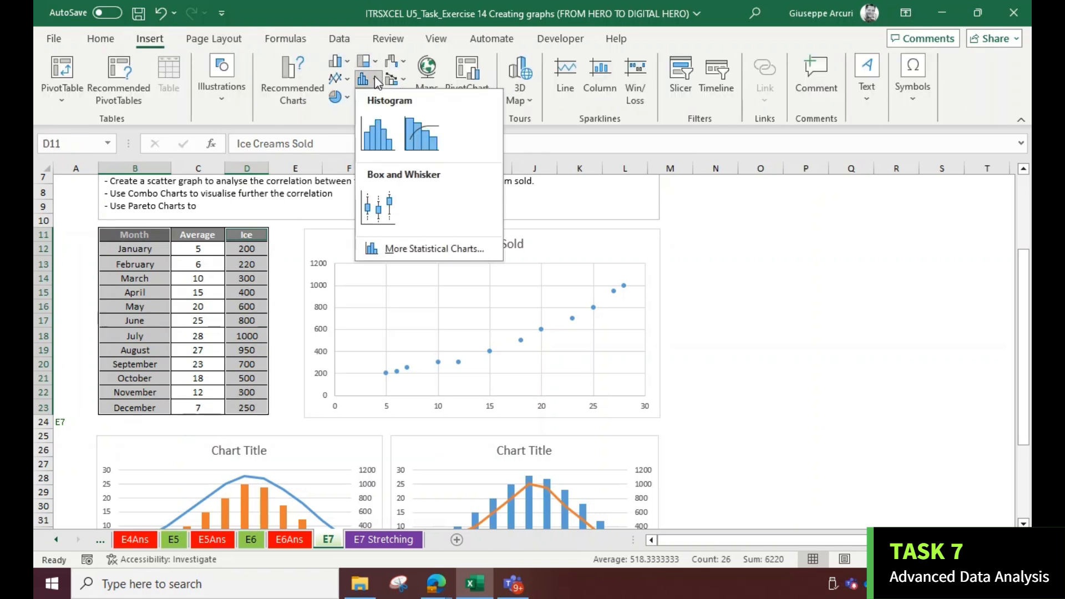
{"action": "left_click", "coordinate": [413, 148]}
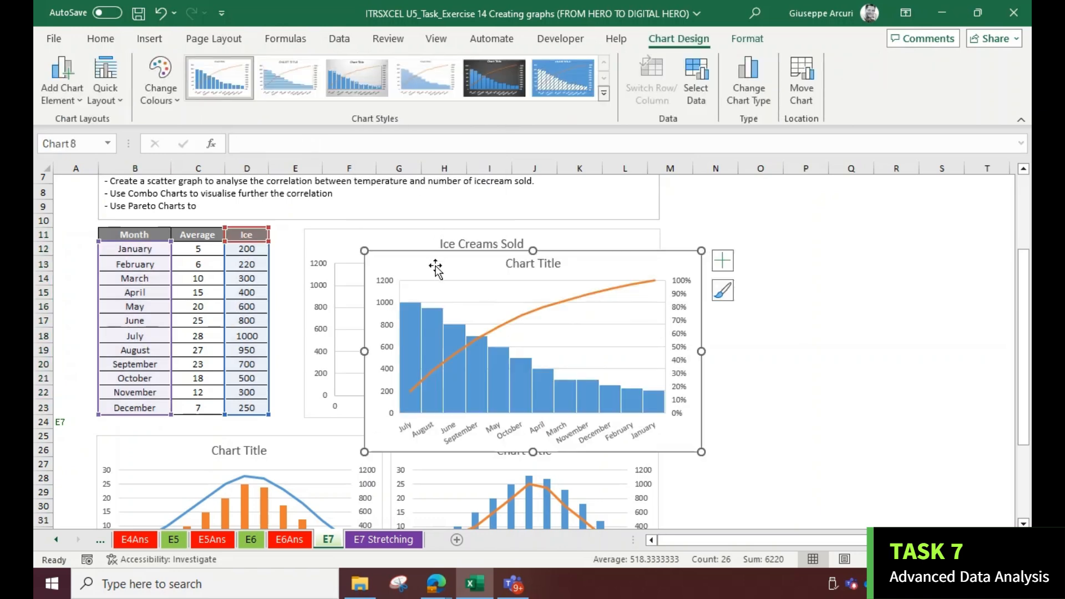
Move the sales Pareto chart below the left combo chart and resize it to match
{"action": "left_click_drag", "start_coordinate": [434, 264], "coordinate": [349, 384]}
{"action": "scroll", "coordinate": [352, 371], "scroll_direction": "down", "scroll_amount": 3}
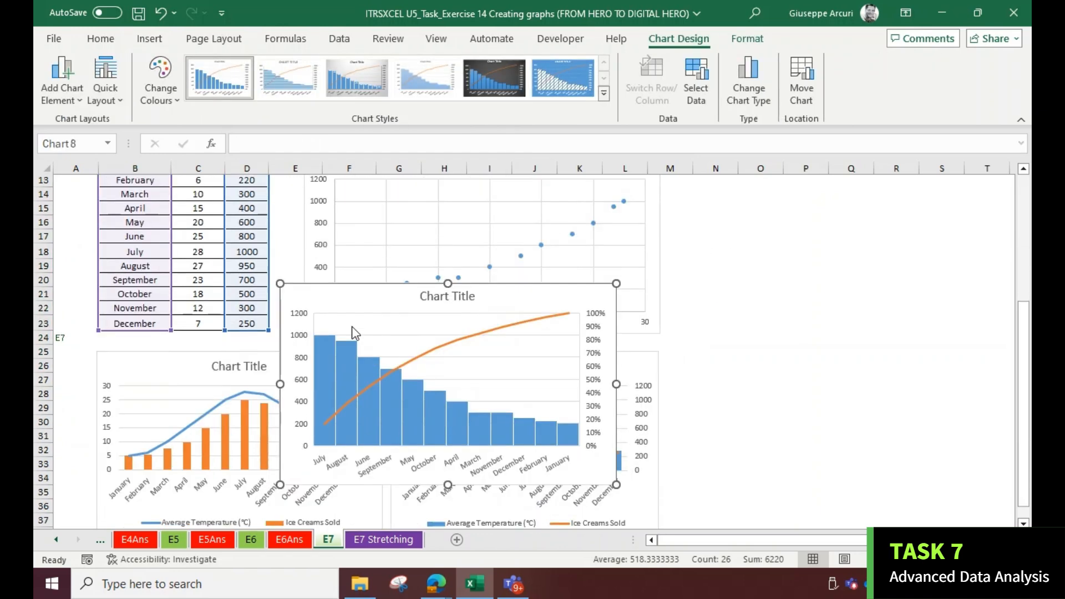
{"action": "left_click_drag", "start_coordinate": [322, 281], "coordinate": [214, 437]}
{"action": "scroll", "coordinate": [218, 388], "scroll_direction": "down", "scroll_amount": 4}
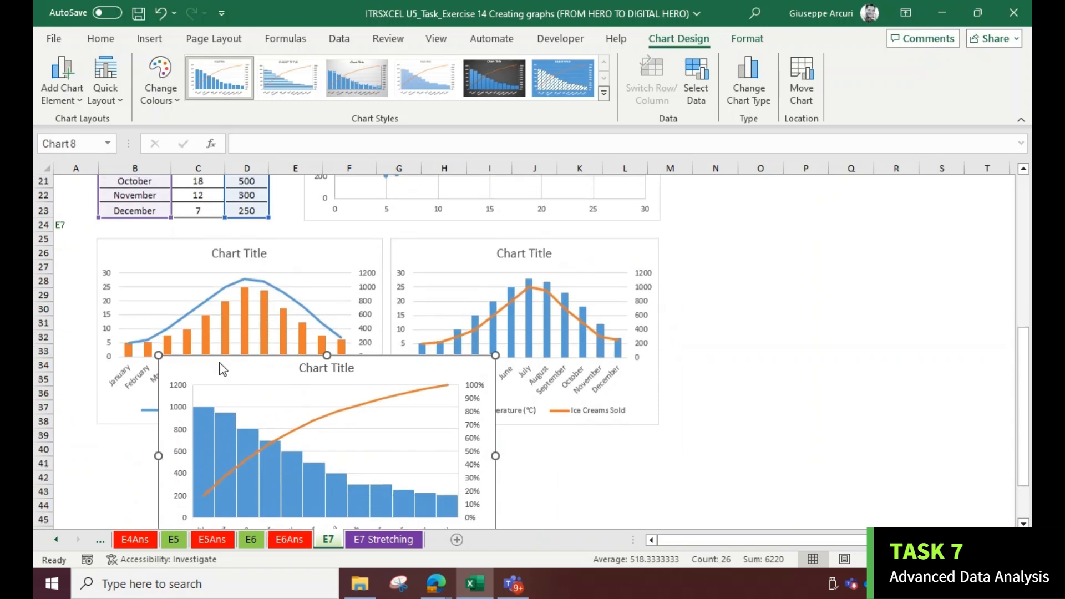
{"action": "left_click_drag", "start_coordinate": [213, 270], "coordinate": [149, 349]}
{"action": "left_click_drag", "start_coordinate": [433, 440], "coordinate": [382, 433]}
{"action": "scroll", "coordinate": [418, 416], "scroll_direction": "up", "scroll_amount": 3}
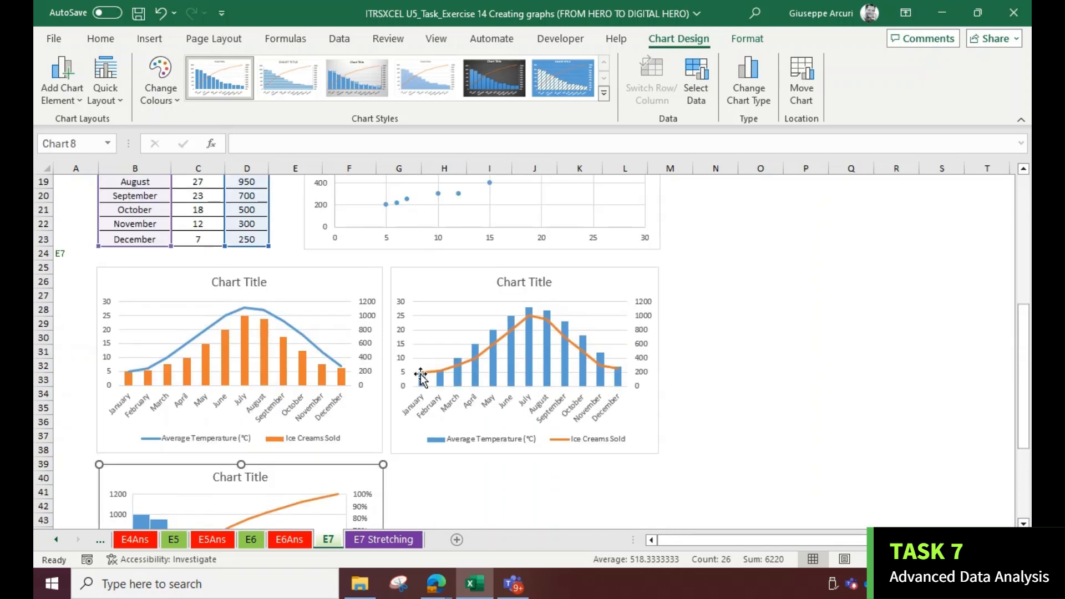
Select the Month and Average Temperature columns and insert a second Pareto chart
{"action": "scroll", "coordinate": [420, 376], "scroll_direction": "up", "scroll_amount": 6}
{"action": "scroll", "coordinate": [149, 282], "scroll_direction": "down", "scroll_amount": 1}
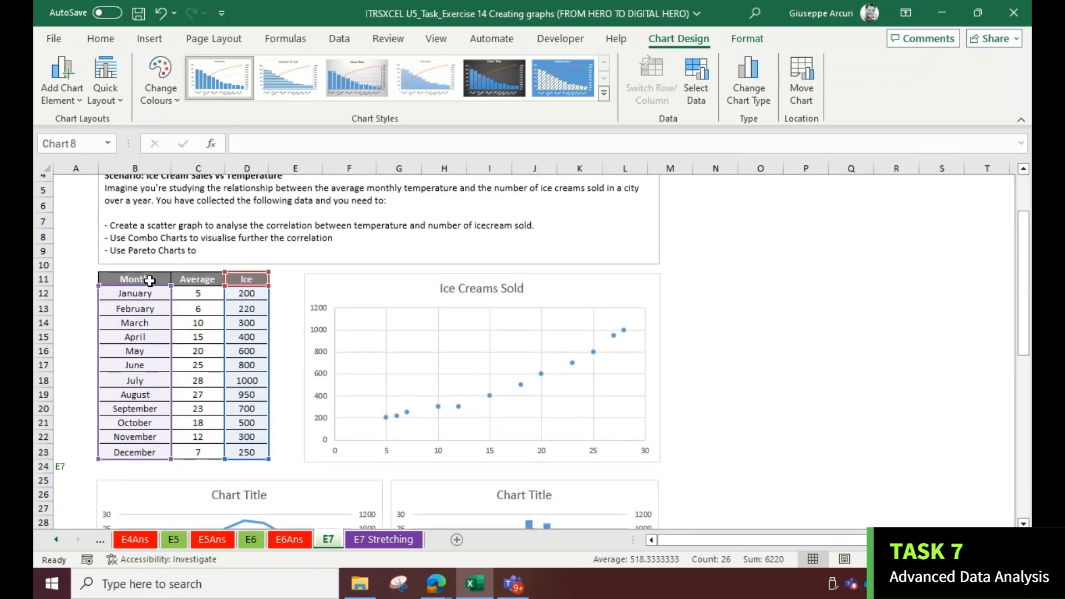
{"action": "left_click_drag", "start_coordinate": [149, 279], "coordinate": [191, 450]}
{"action": "left_click", "coordinate": [164, 47]}
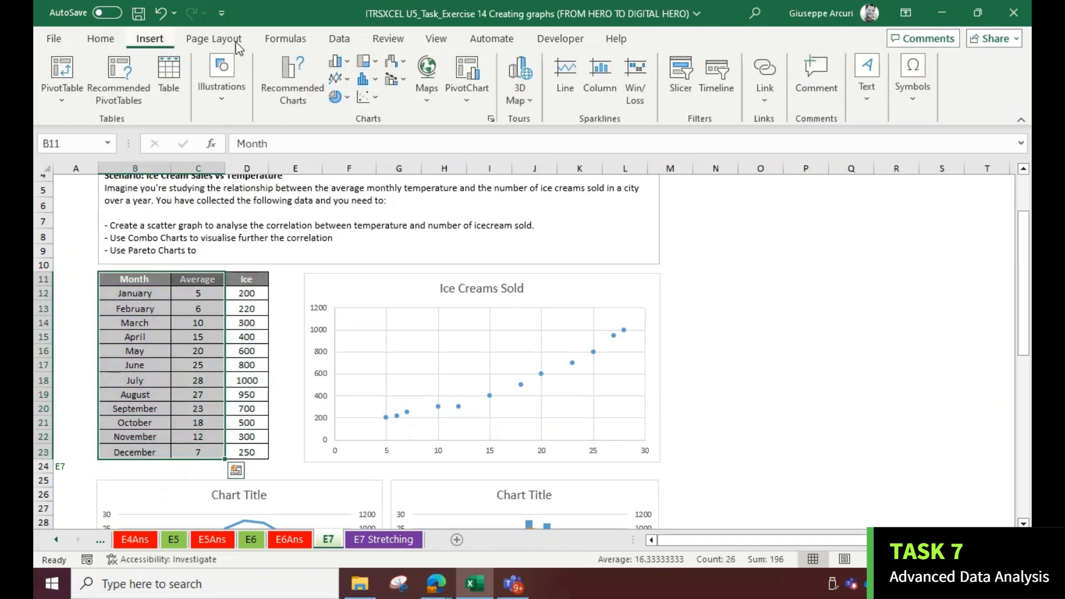
{"action": "left_click", "coordinate": [376, 81]}
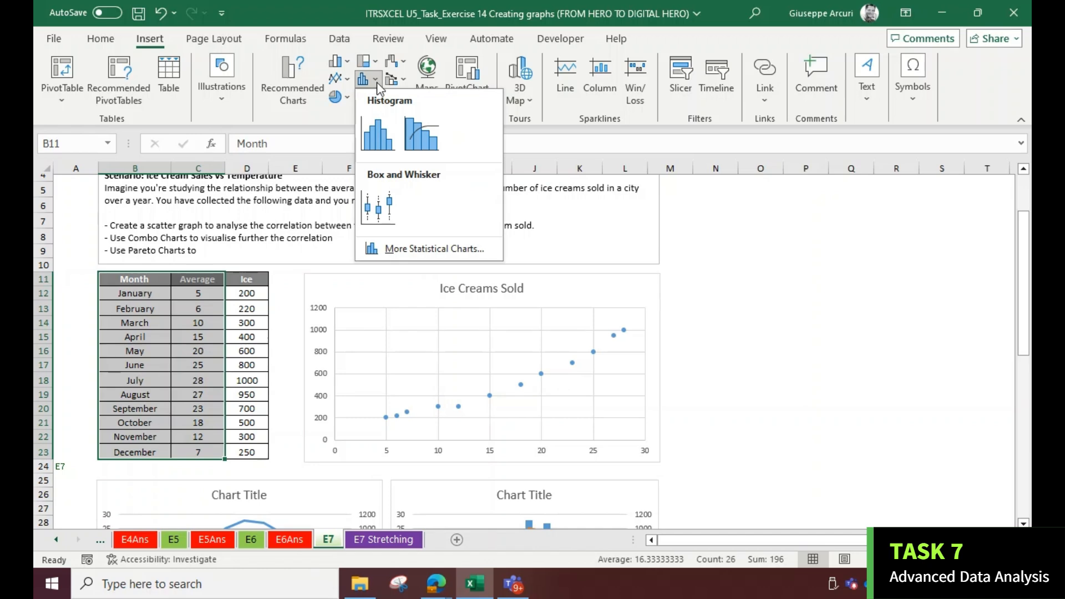
{"action": "left_click", "coordinate": [416, 132]}
Place the temperature Pareto chart beside the sales Pareto chart and resize it to the same size
{"action": "left_click_drag", "start_coordinate": [437, 260], "coordinate": [432, 375]}
{"action": "scroll", "coordinate": [414, 285], "scroll_direction": "down", "scroll_amount": 4}
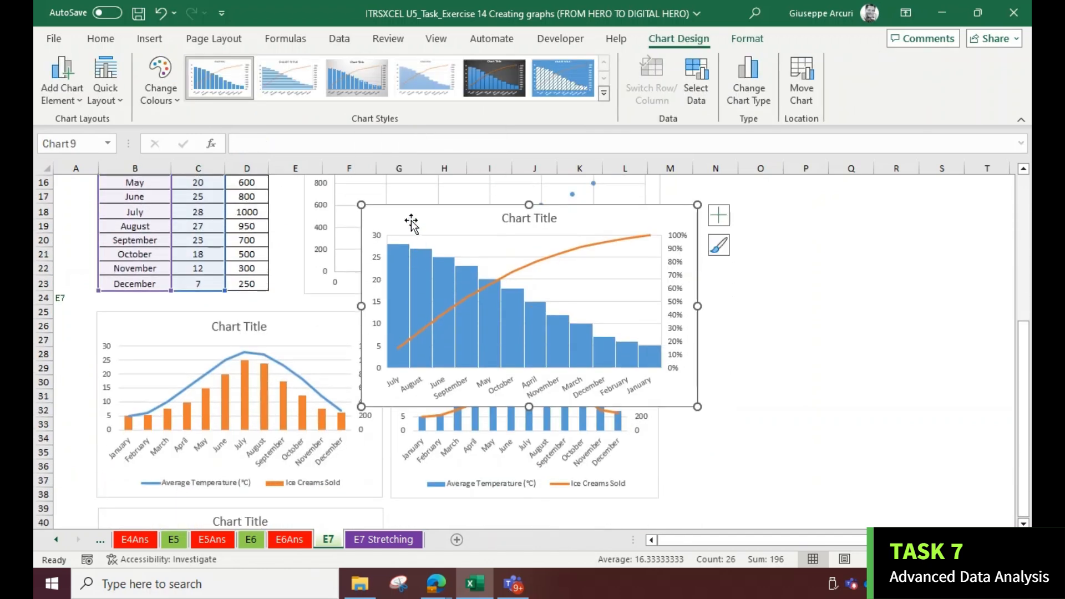
{"action": "left_click_drag", "start_coordinate": [411, 220], "coordinate": [400, 392]}
{"action": "scroll", "coordinate": [397, 335], "scroll_direction": "down", "scroll_amount": 2}
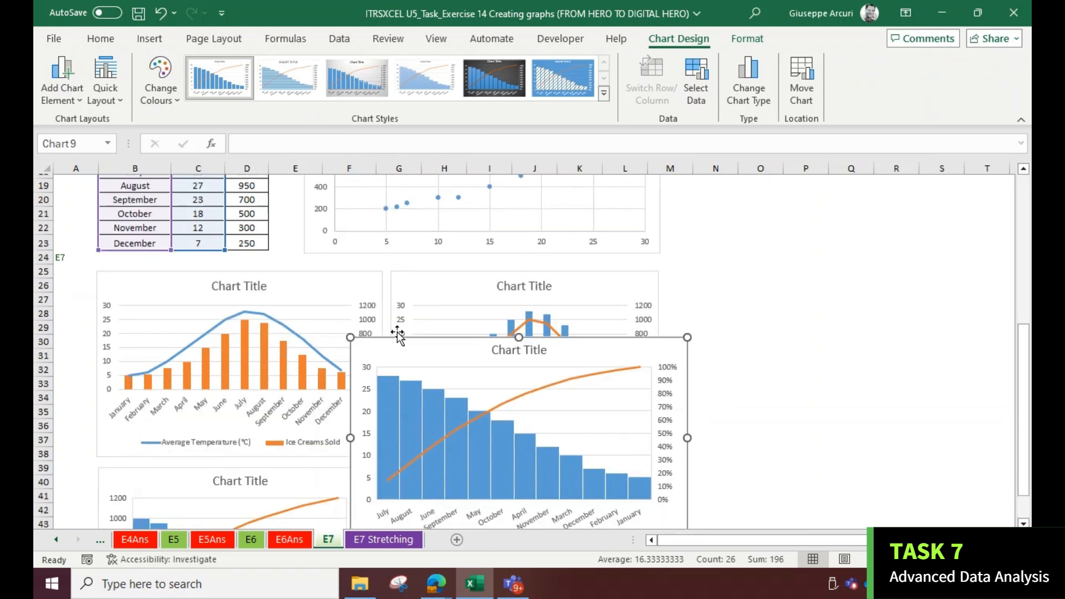
{"action": "scroll", "coordinate": [391, 288], "scroll_direction": "down", "scroll_amount": 1}
{"action": "left_click_drag", "start_coordinate": [385, 262], "coordinate": [427, 391]}
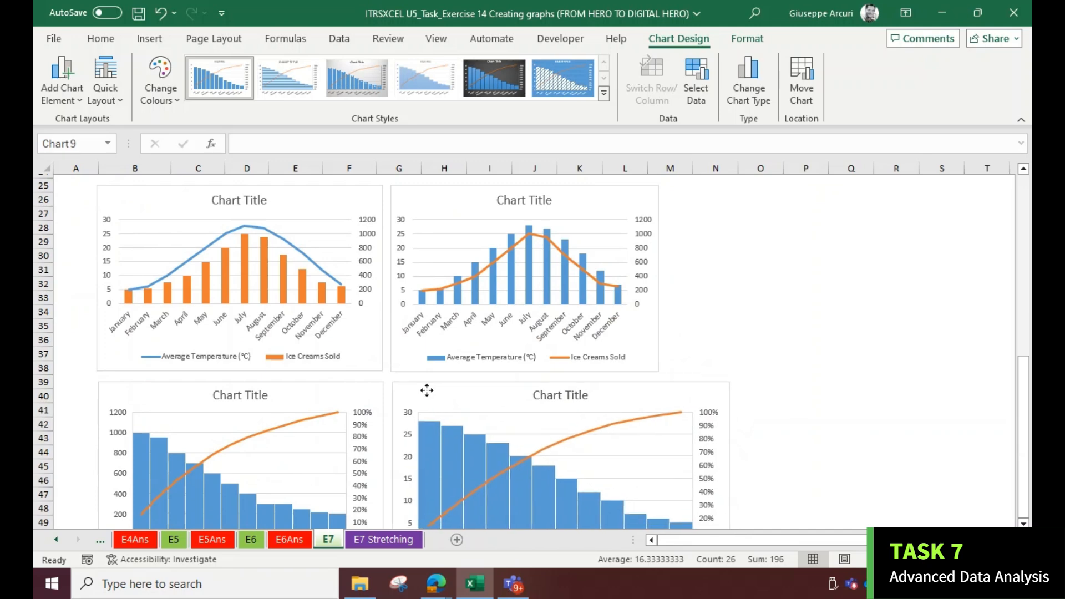
{"action": "scroll", "coordinate": [694, 397], "scroll_direction": "down", "scroll_amount": 2}
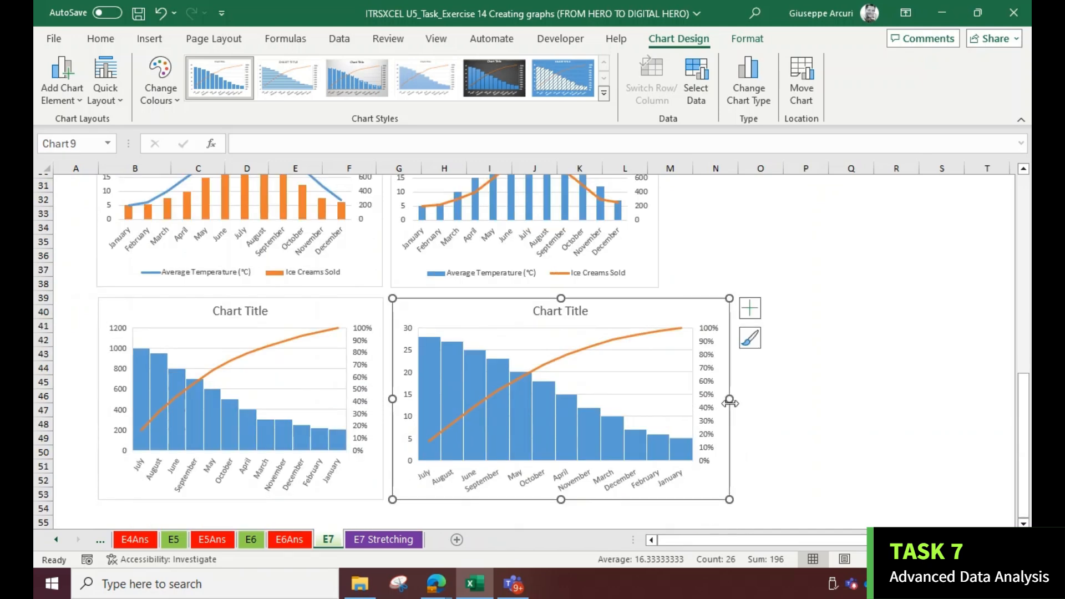
{"action": "left_click_drag", "start_coordinate": [682, 397], "coordinate": [664, 397]}
{"action": "left_click_drag", "start_coordinate": [660, 397], "coordinate": [661, 398]}
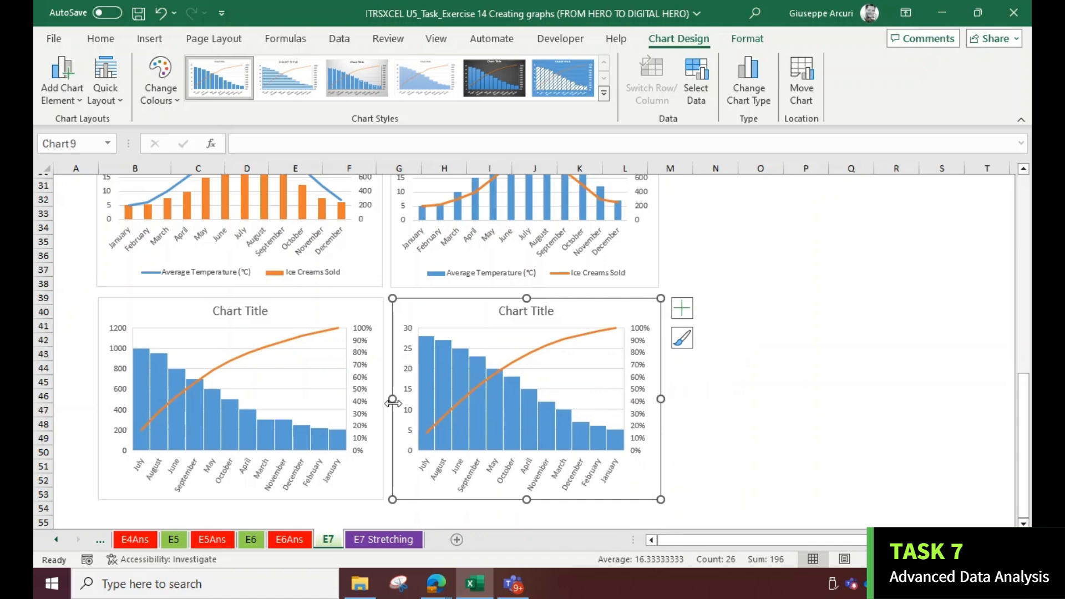
Copy the 'Temperatures Pareto Chart' title from the E7 Stretching sheet into the temperature Pareto chart and set its font to 14
{"action": "left_click", "coordinate": [368, 537]}
{"action": "left_click", "coordinate": [255, 245]}
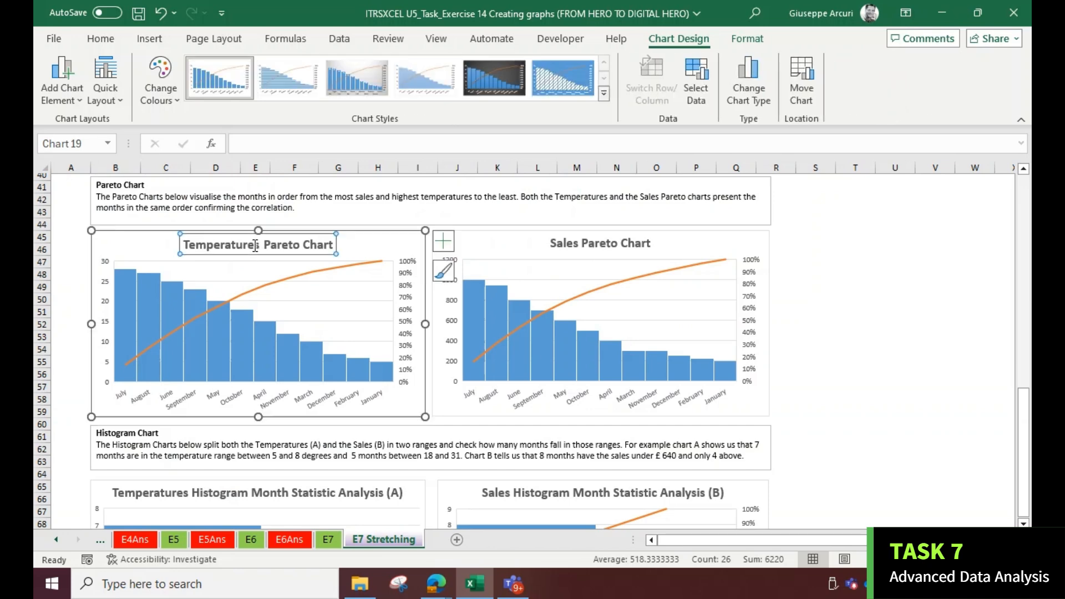
{"action": "triple_click", "coordinate": [255, 245]}
{"action": "key", "text": "ctrl+c"}
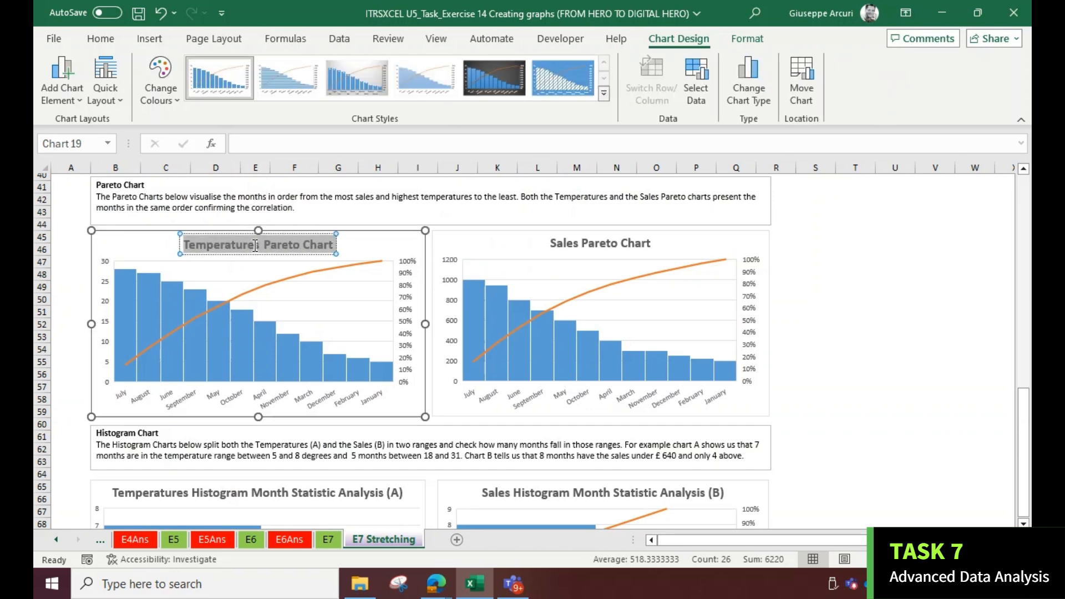
{"action": "key", "text": "Escape"}
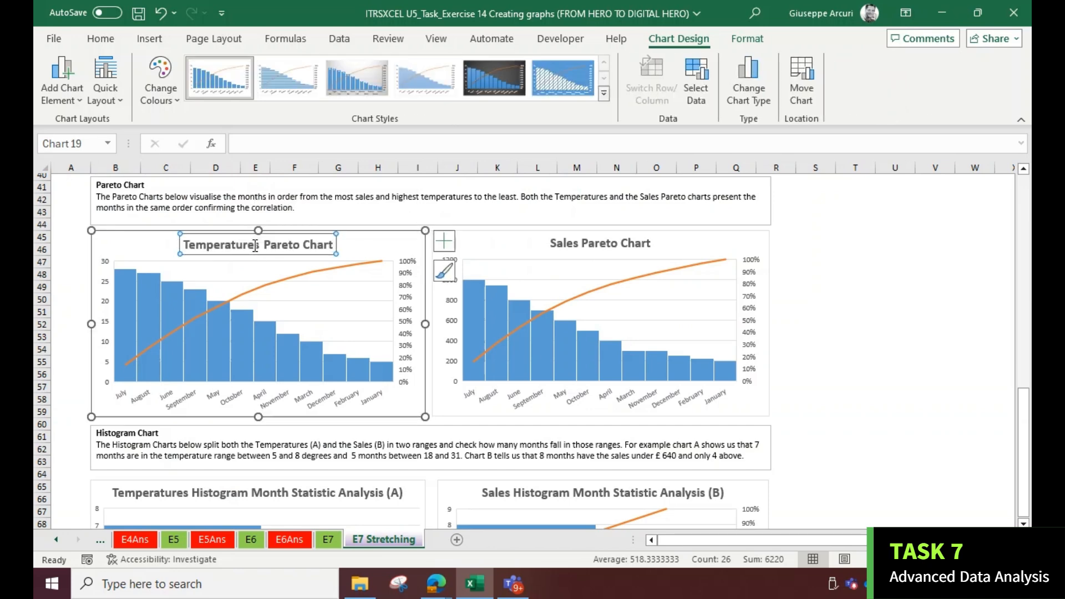
{"action": "left_click", "coordinate": [329, 541]}
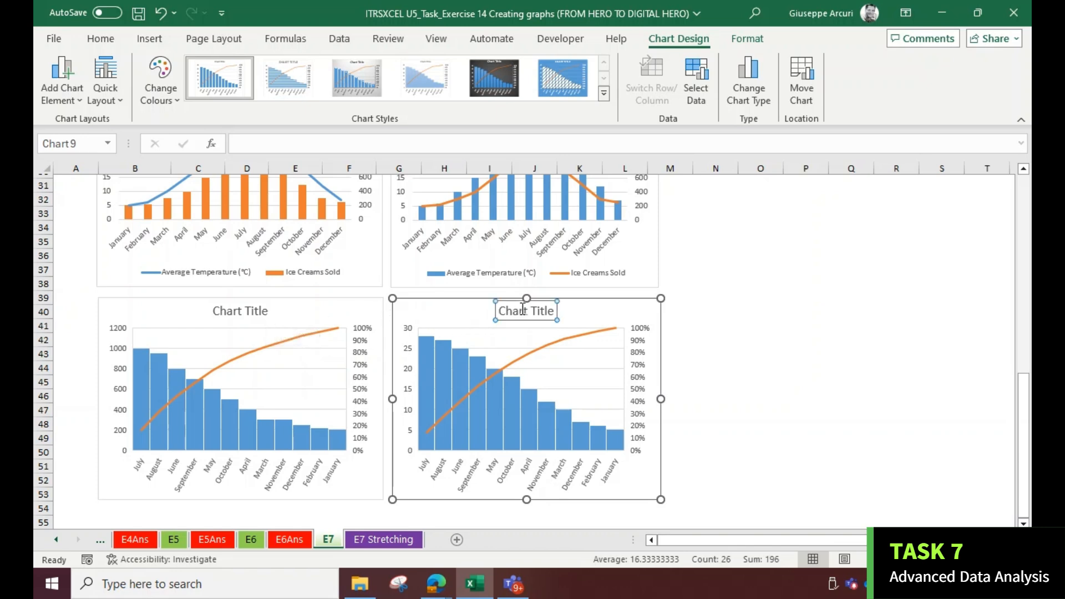
{"action": "key", "text": "ctrl+a"}
{"action": "key", "text": "ctrl+v"}
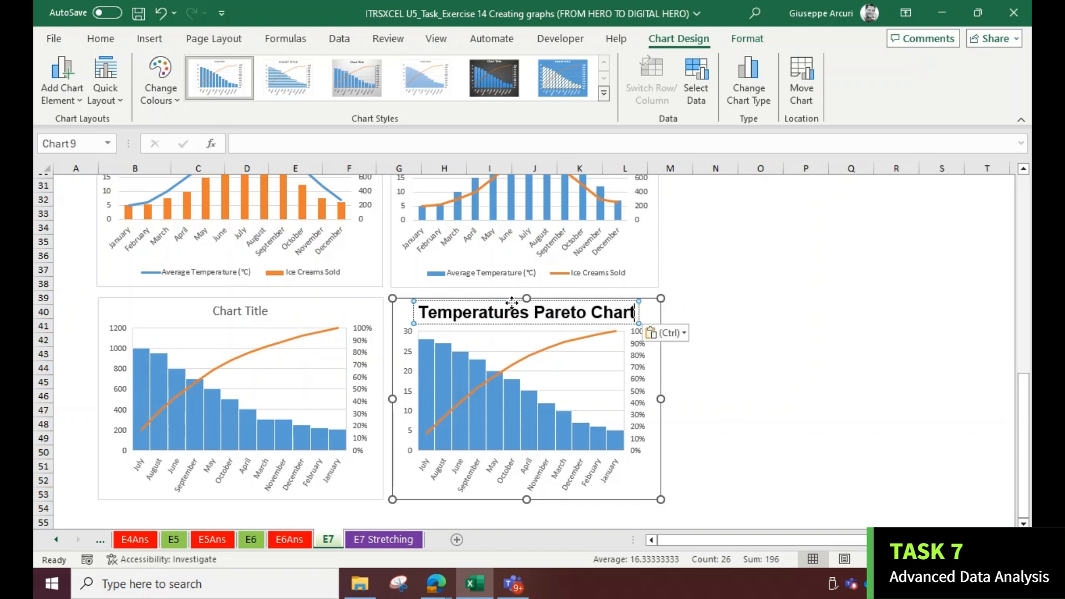
{"action": "triple_click", "coordinate": [511, 314]}
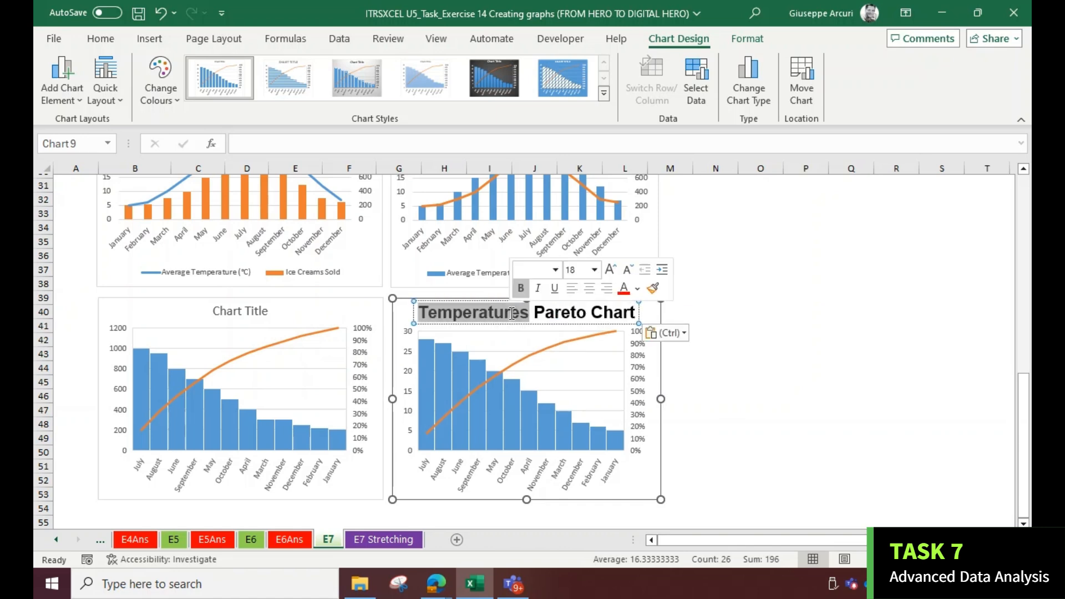
{"action": "left_click", "coordinate": [101, 39]}
{"action": "left_click", "coordinate": [271, 73]}
{"action": "left_click", "coordinate": [271, 73]}
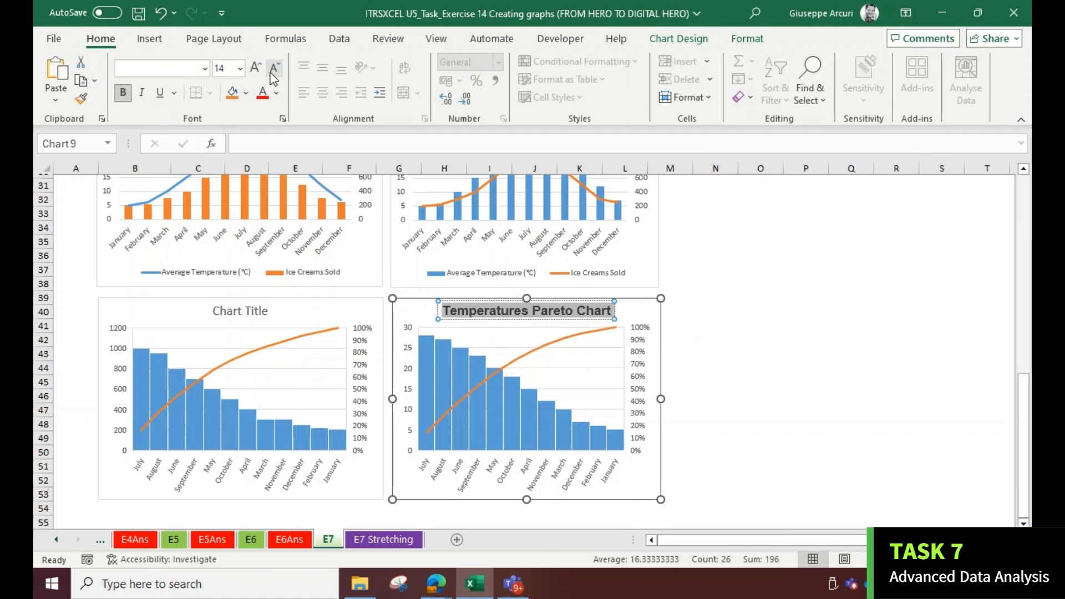
Copy the 'Sales Pareto Chart' title from the E7 Stretching sheet into the sales Pareto chart's title
{"action": "left_click", "coordinate": [363, 540]}
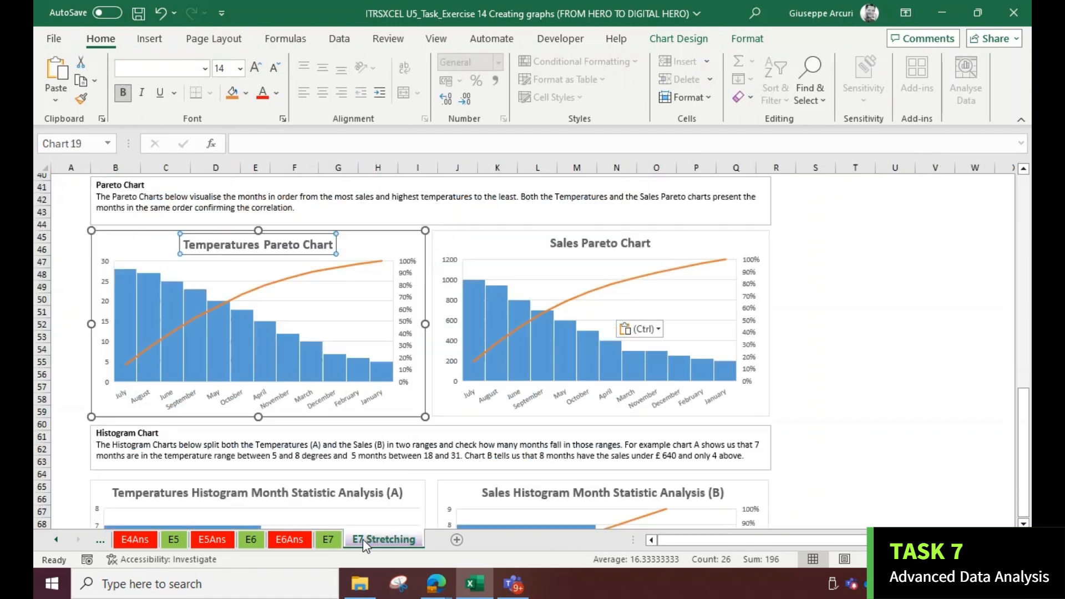
{"action": "left_click", "coordinate": [577, 244]}
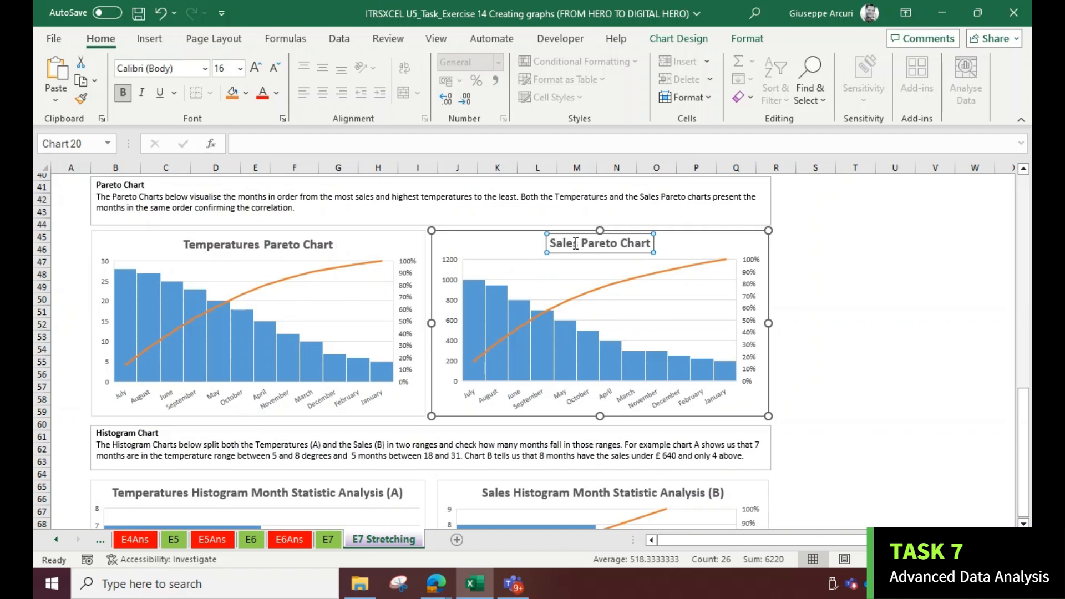
{"action": "triple_click", "coordinate": [576, 243]}
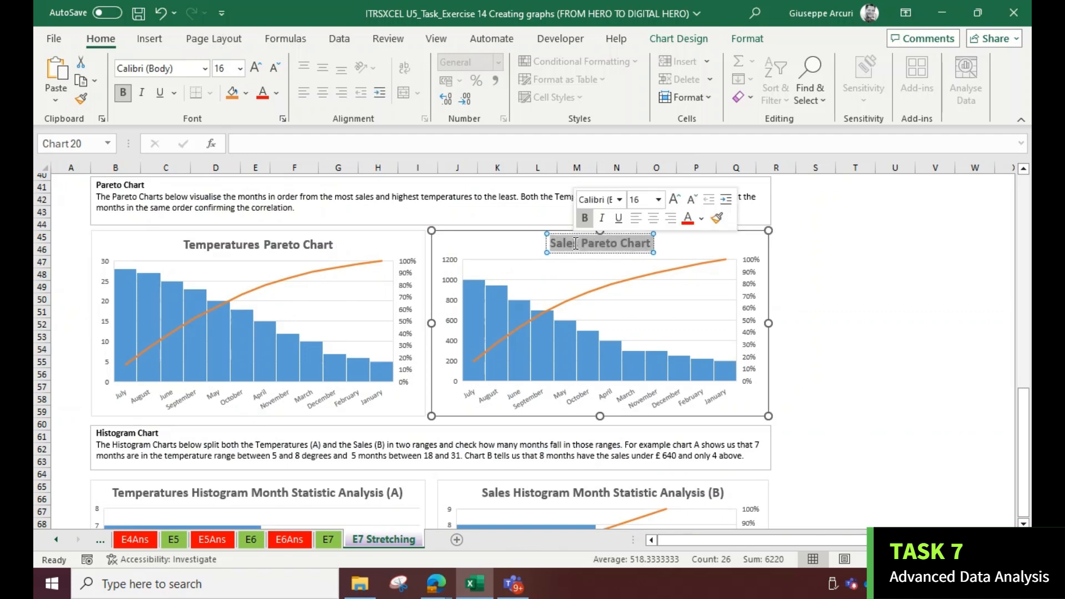
{"action": "left_click", "coordinate": [328, 541]}
{"action": "left_click", "coordinate": [236, 312]}
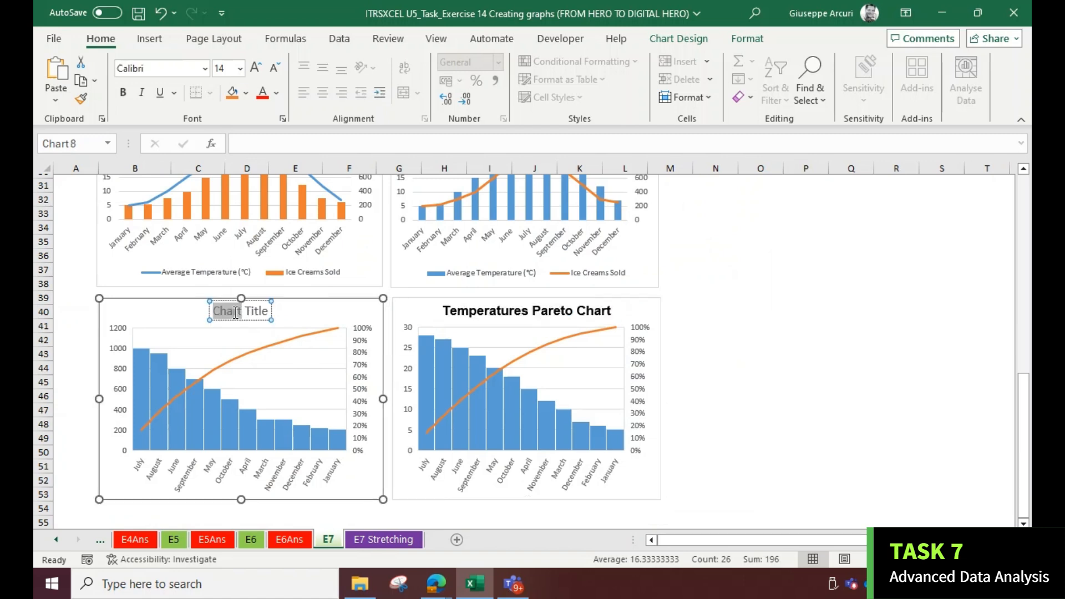
{"action": "type", "text": "Sales Pareto Chart"}
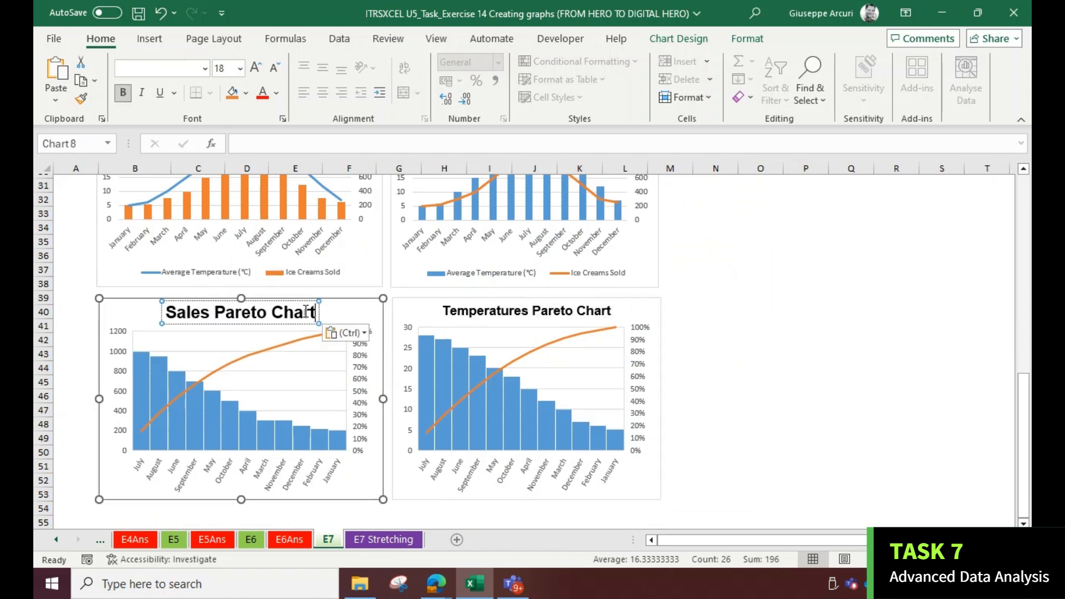
Apply the temperature chart title's formatting to the sales chart title with Format Painter
{"action": "left_click", "coordinate": [486, 312]}
{"action": "triple_click", "coordinate": [486, 311]}
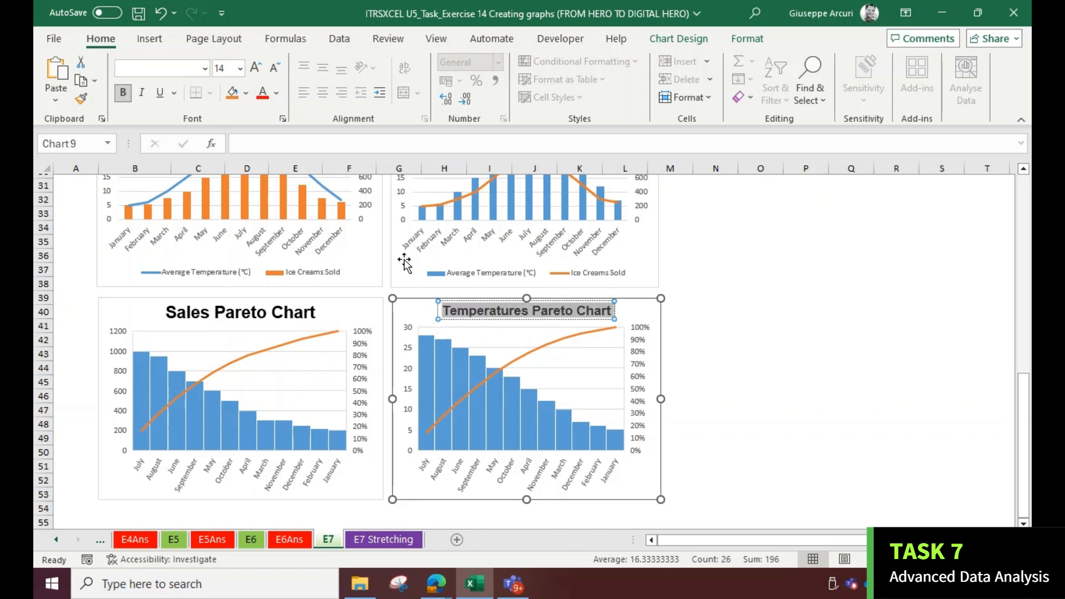
{"action": "left_click", "coordinate": [81, 99]}
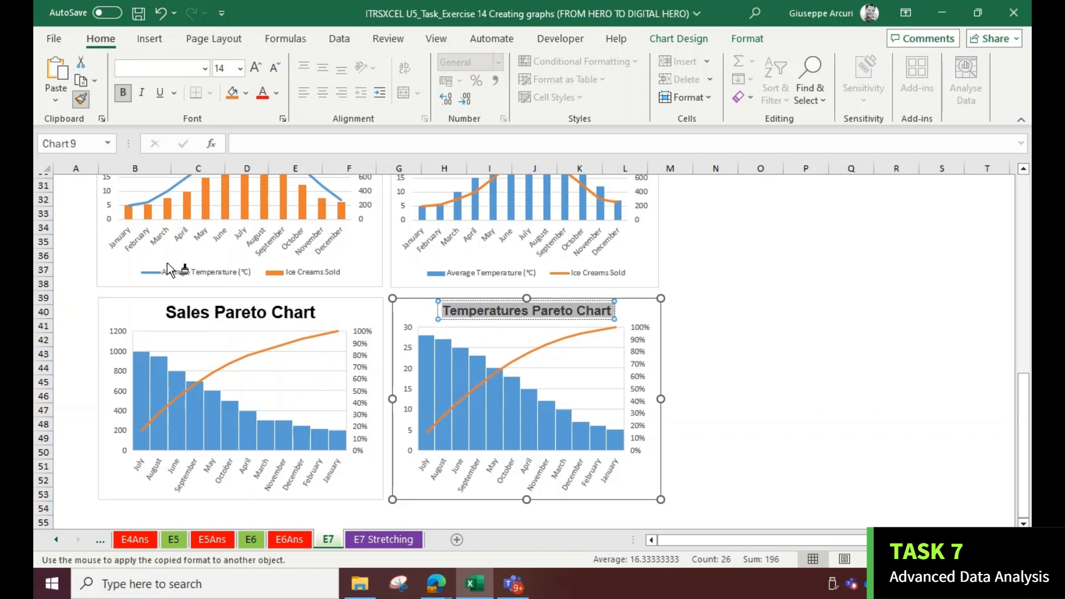
{"action": "left_click", "coordinate": [208, 319]}
{"action": "left_click_drag", "start_coordinate": [162, 313], "coordinate": [344, 316]}
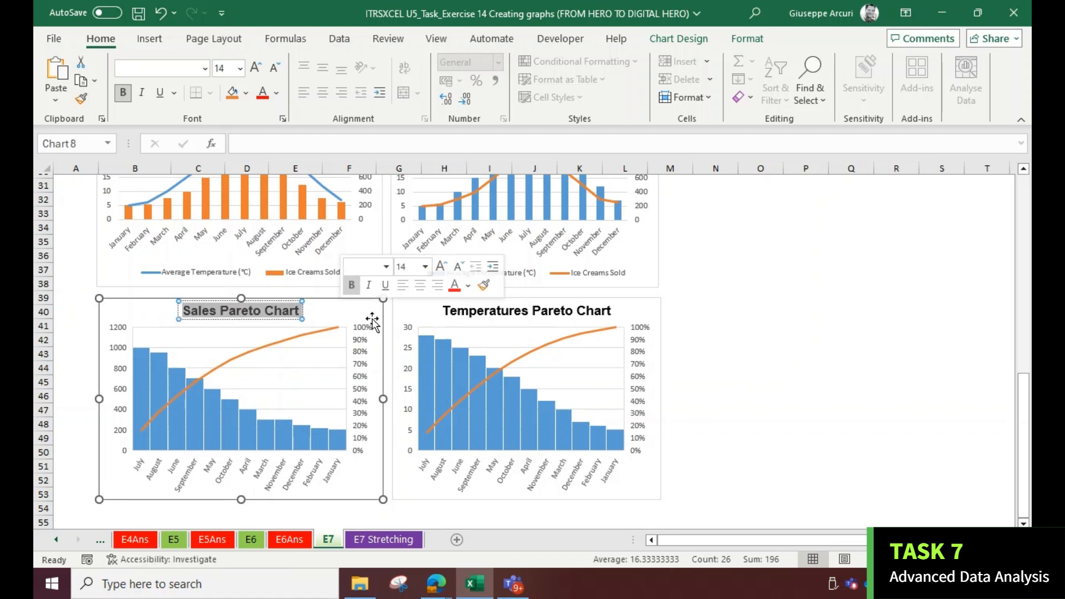
Swap the Pareto charts so Temperatures is on the left and Sales on the right, keeping equal sizes
{"action": "left_click", "coordinate": [730, 342]}
{"action": "left_click_drag", "start_coordinate": [345, 304], "coordinate": [850, 325]}
{"action": "left_click_drag", "start_coordinate": [460, 299], "coordinate": [111, 308]}
{"action": "left_click", "coordinate": [453, 312]}
{"action": "left_click_drag", "start_coordinate": [363, 400], "coordinate": [378, 400]}
{"action": "left_click_drag", "start_coordinate": [651, 323], "coordinate": [442, 305]}
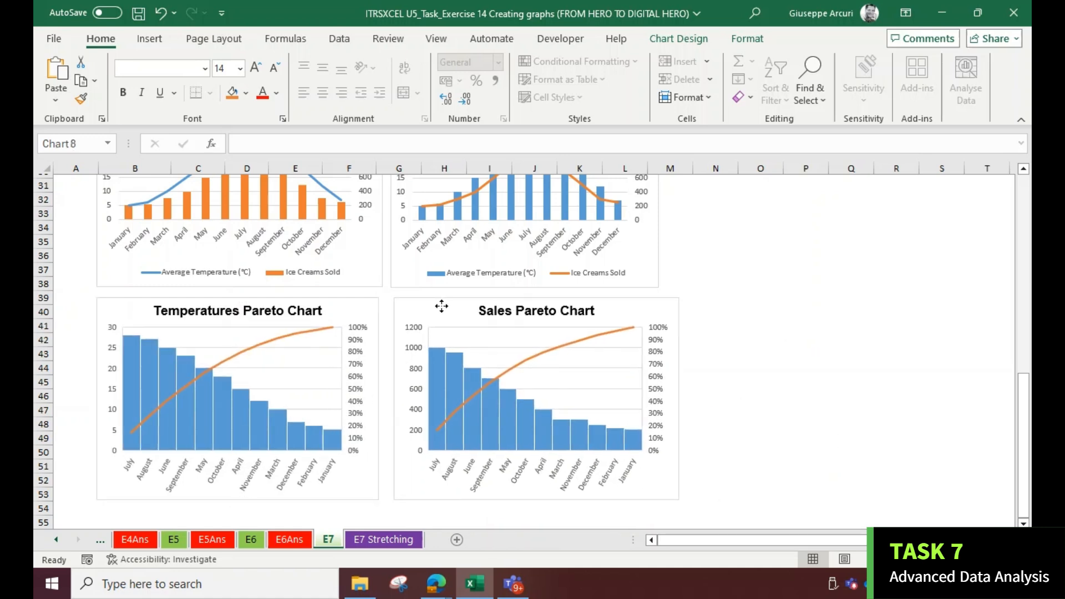
{"action": "left_click_drag", "start_coordinate": [678, 400], "coordinate": [659, 398]}
{"action": "scroll", "coordinate": [520, 410], "scroll_direction": "down", "scroll_amount": 10}
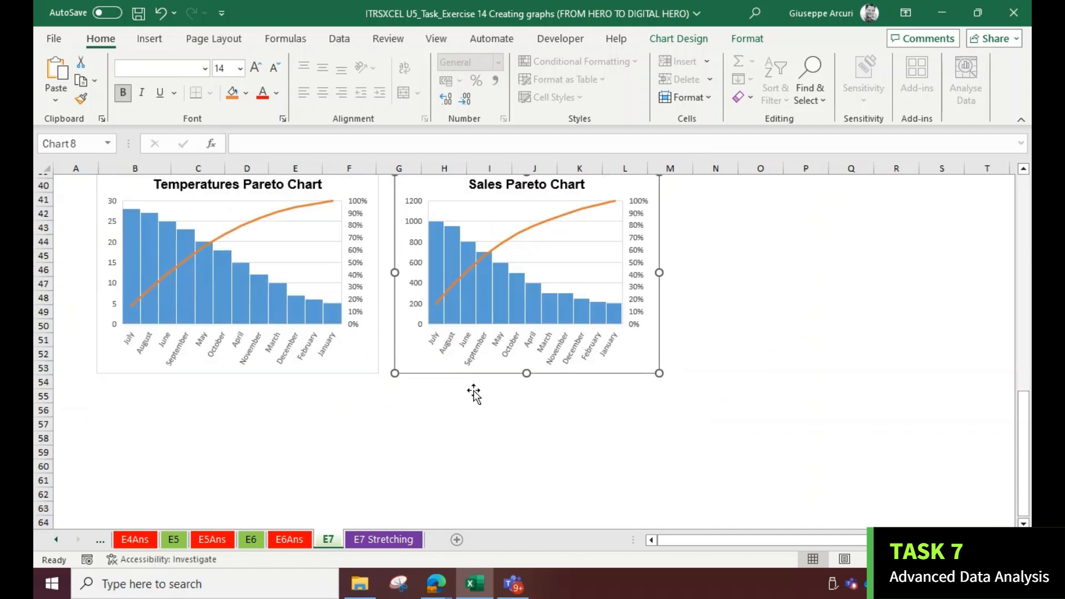
{"action": "scroll", "coordinate": [381, 347], "scroll_direction": "down", "scroll_amount": 12}
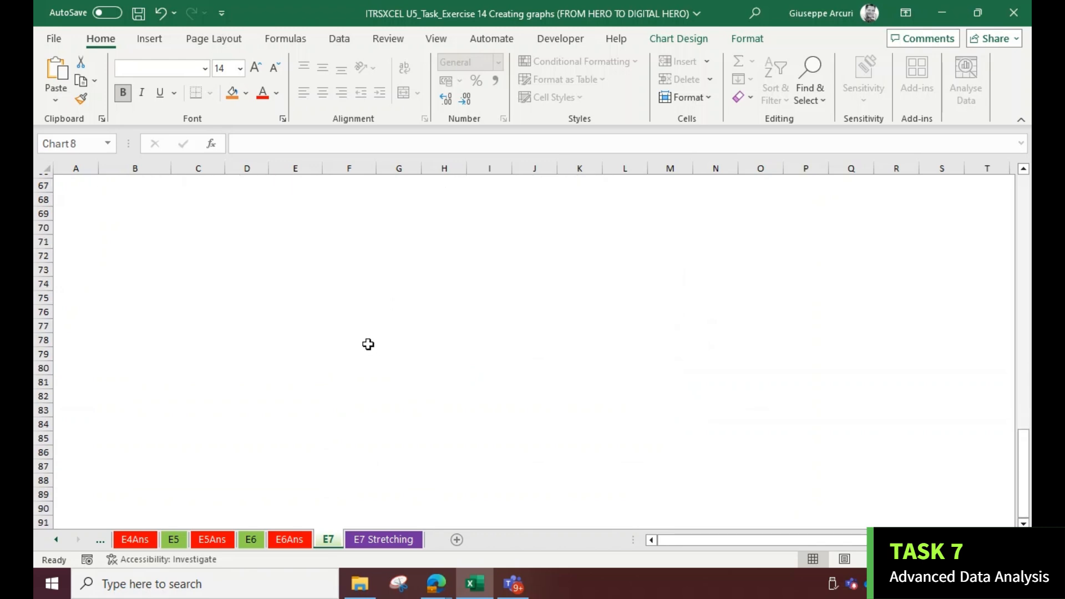
{"action": "scroll", "coordinate": [364, 345], "scroll_direction": "up", "scroll_amount": 20}
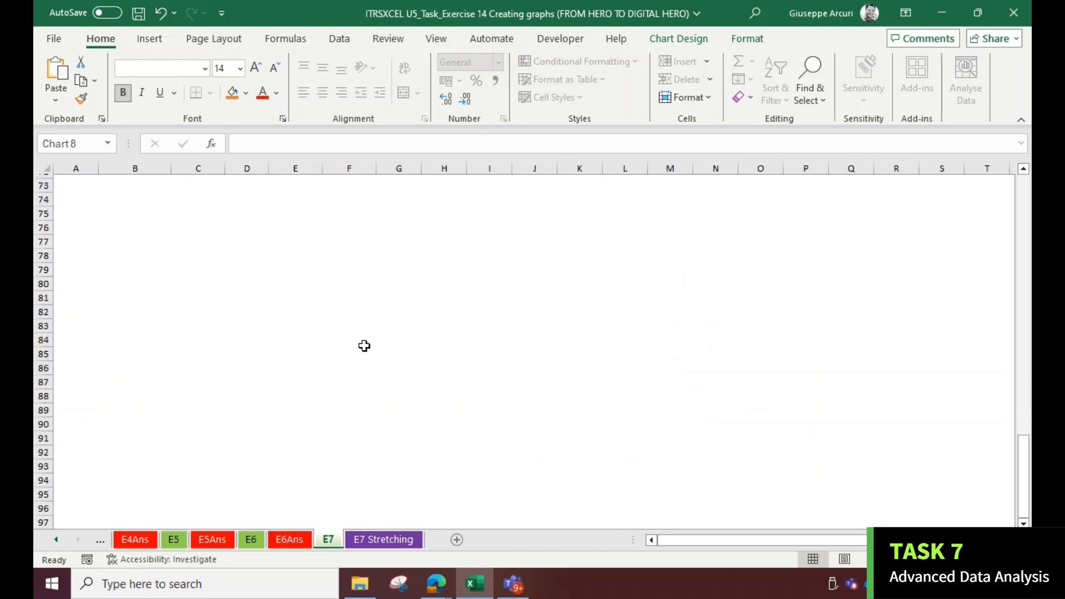
{"action": "scroll", "coordinate": [366, 353], "scroll_direction": "up", "scroll_amount": 12}
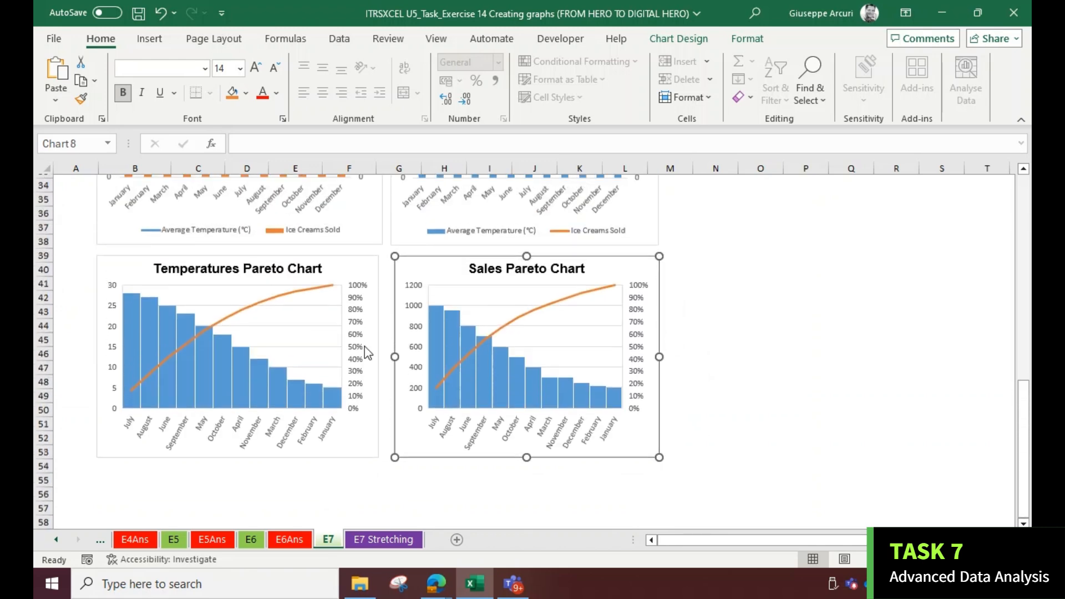
Examine the histogram charts on the E7 Stretching answer sheet and compare them with the E7 sheet
{"action": "scroll", "coordinate": [370, 361], "scroll_direction": "down", "scroll_amount": 3}
{"action": "key", "text": "ctrl+Page_Down"}
{"action": "scroll", "coordinate": [459, 400], "scroll_direction": "down", "scroll_amount": 6}
{"action": "scroll", "coordinate": [365, 514], "scroll_direction": "up", "scroll_amount": 4}
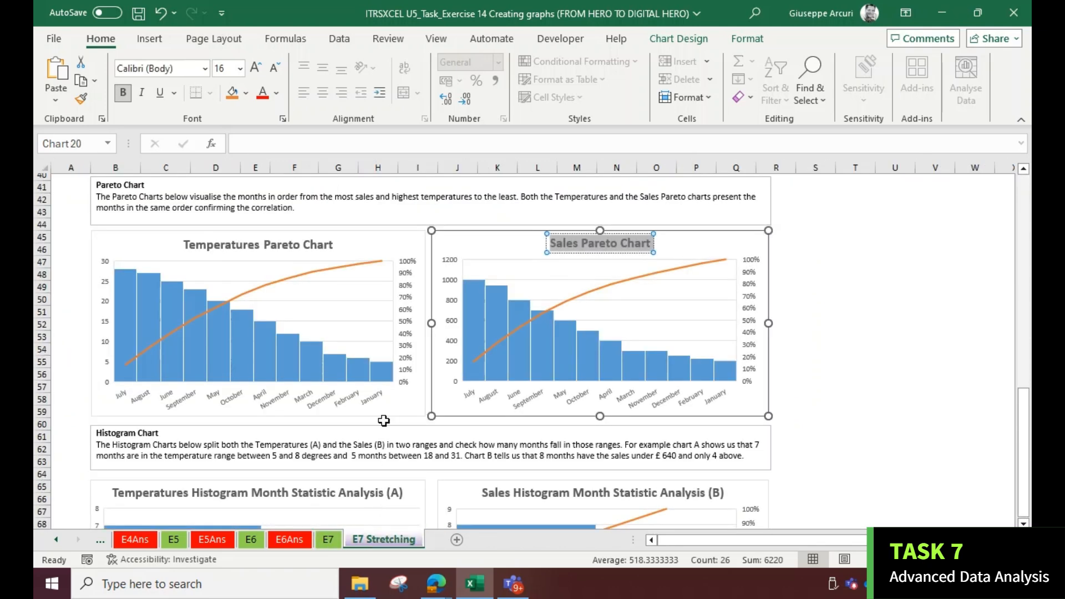
{"action": "scroll", "coordinate": [369, 408], "scroll_direction": "down", "scroll_amount": 4}
{"action": "scroll", "coordinate": [365, 398], "scroll_direction": "down", "scroll_amount": 4}
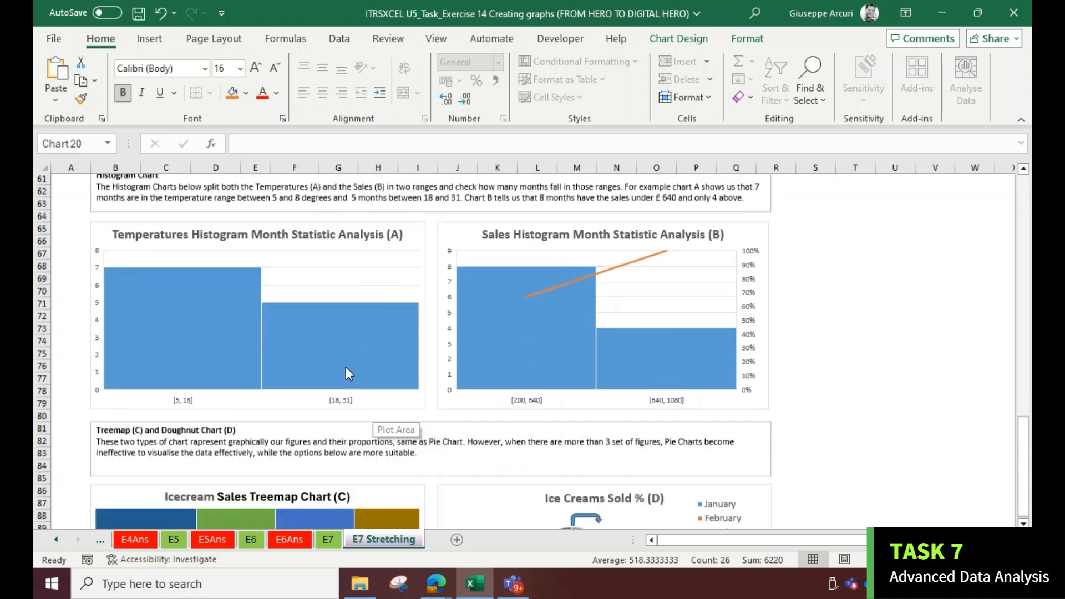
{"action": "scroll", "coordinate": [282, 321], "scroll_direction": "up", "scroll_amount": 4}
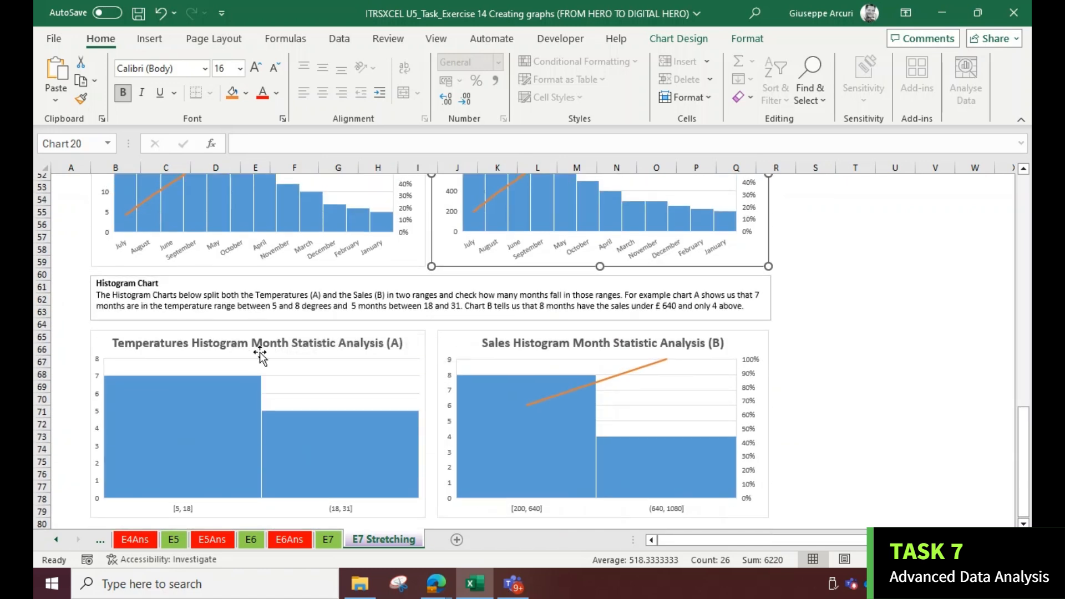
{"action": "scroll", "coordinate": [260, 355], "scroll_direction": "down", "scroll_amount": 1}
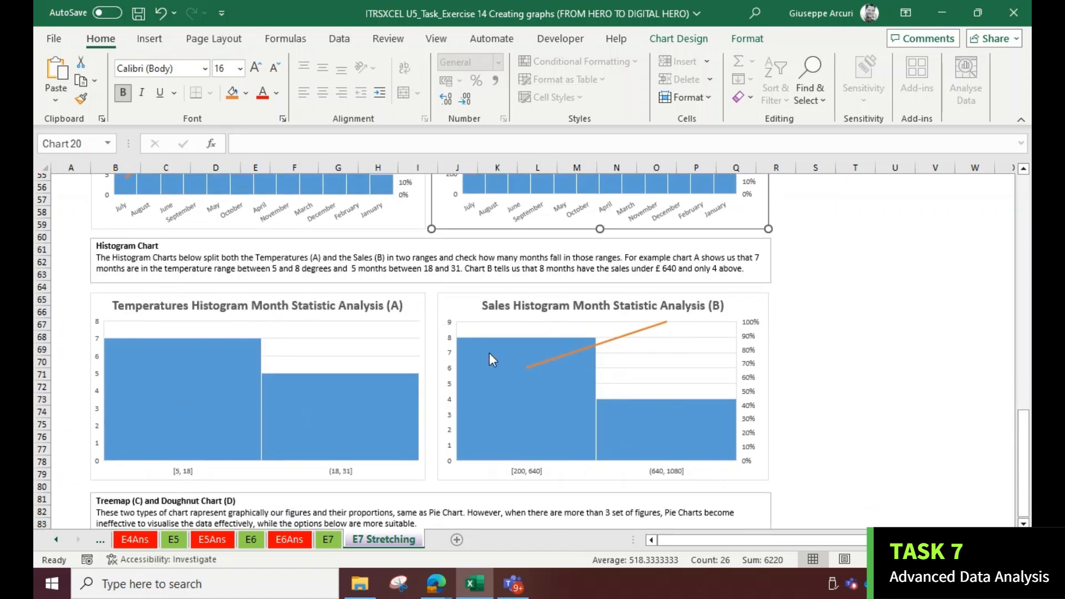
{"action": "left_click", "coordinate": [332, 539]}
{"action": "scroll", "coordinate": [359, 299], "scroll_direction": "up", "scroll_amount": 10}
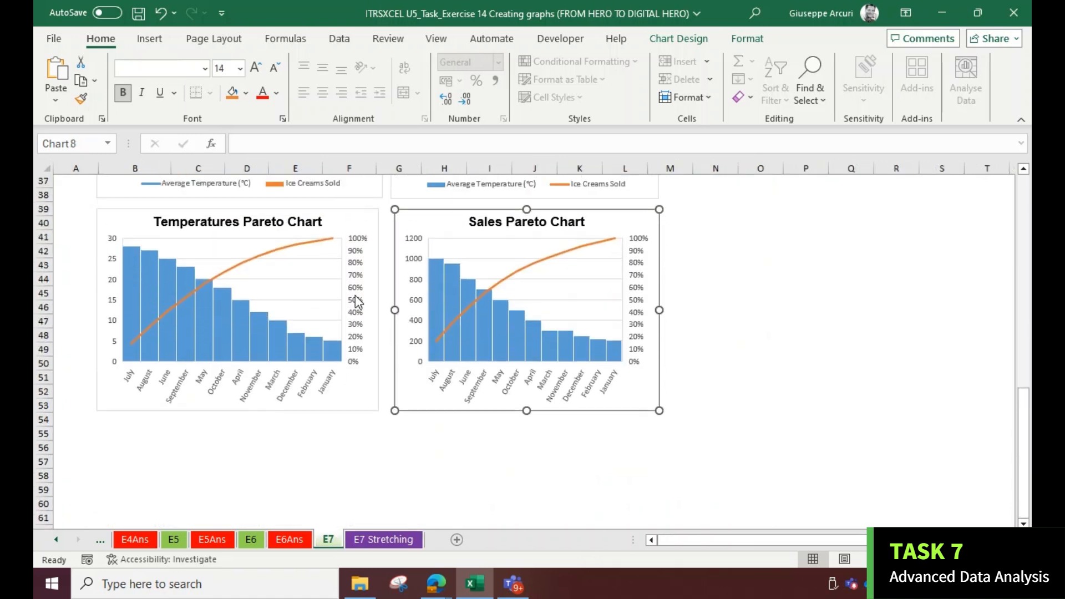
{"action": "scroll", "coordinate": [354, 294], "scroll_direction": "up", "scroll_amount": 7}
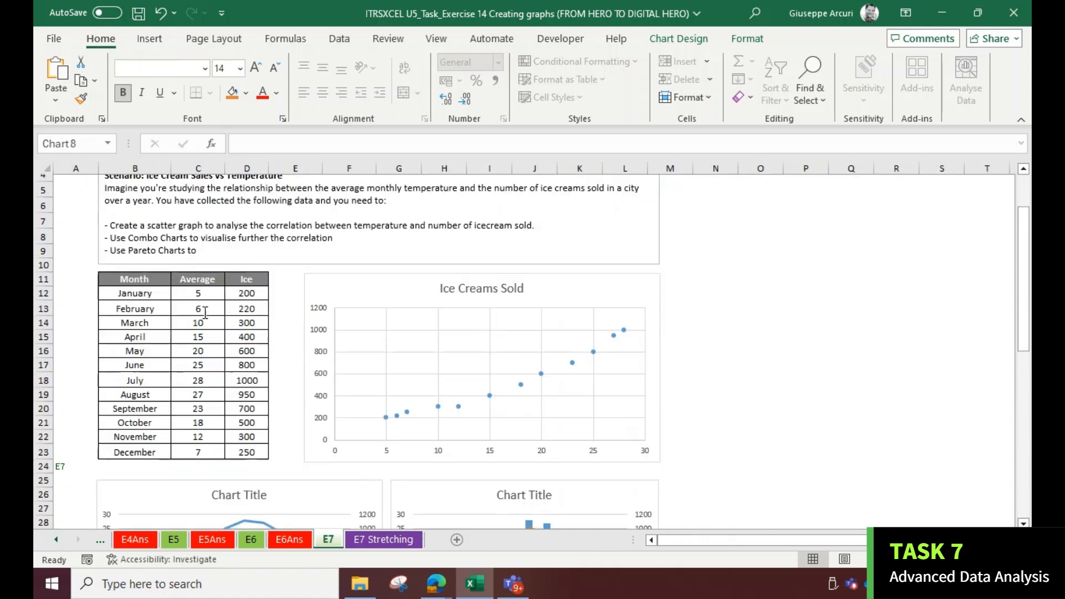
Select the Month and Average temperature columns and insert a Histogram chart
{"action": "left_click_drag", "start_coordinate": [156, 282], "coordinate": [128, 452]}
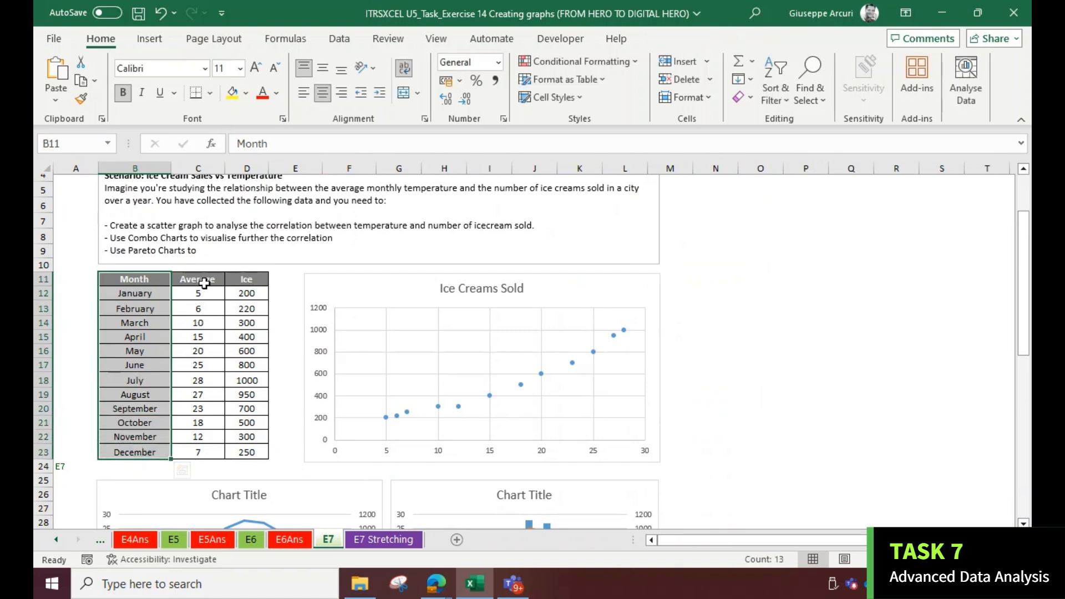
{"action": "left_click_drag", "start_coordinate": [201, 279], "coordinate": [184, 448]}
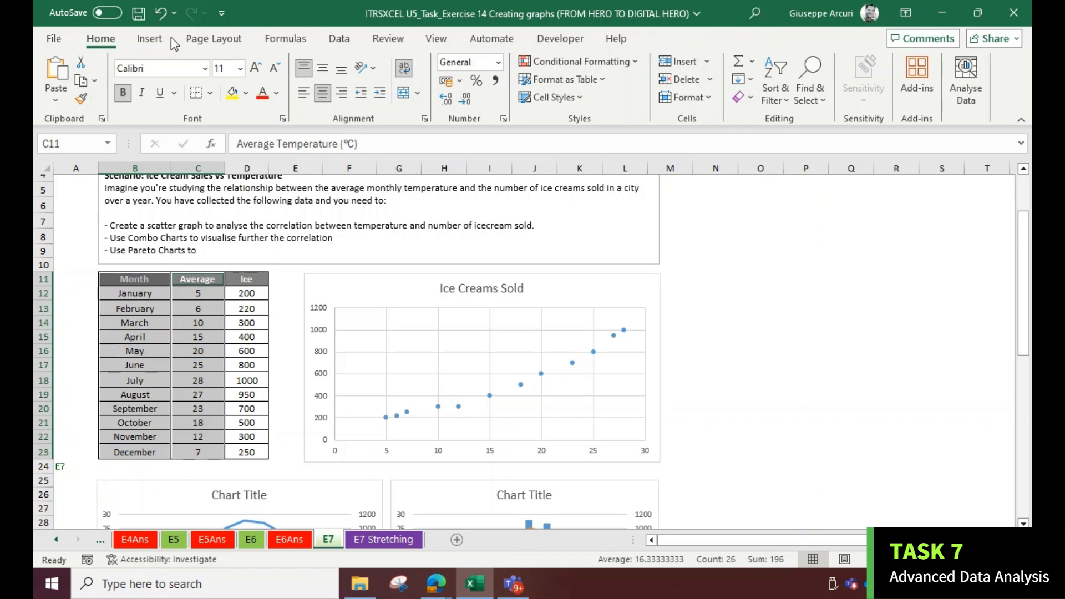
{"action": "left_click", "coordinate": [153, 38]}
{"action": "left_click", "coordinate": [374, 80]}
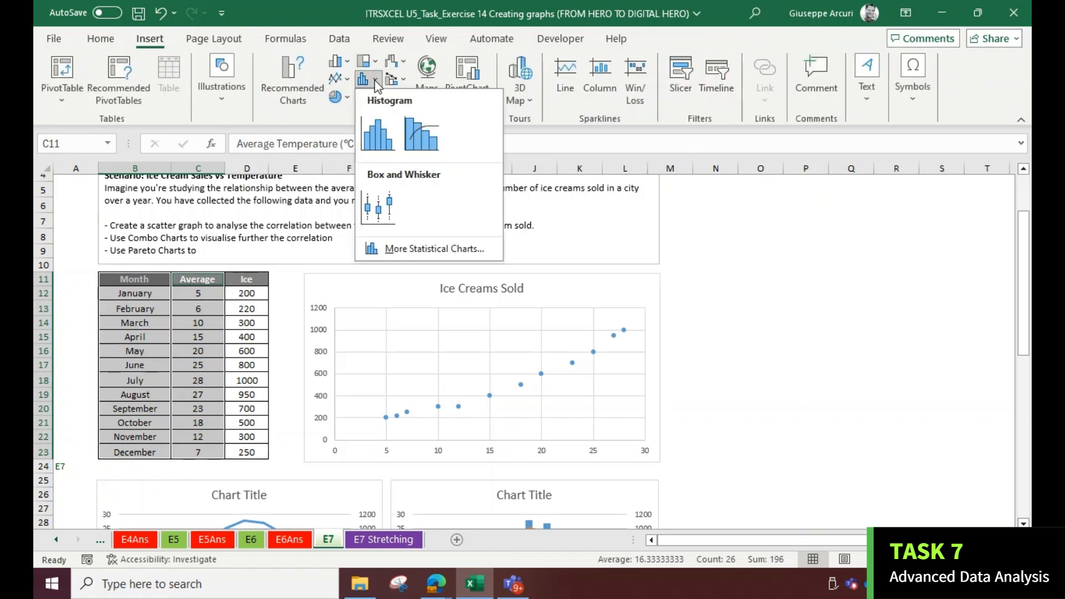
{"action": "left_click", "coordinate": [378, 146]}
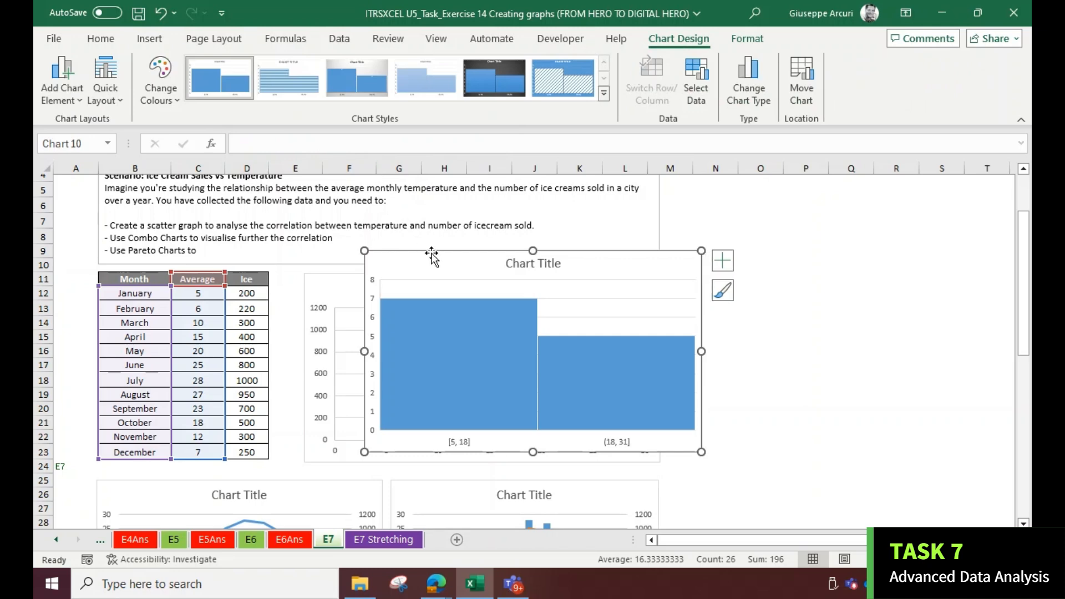
Move the temperature histogram below the Temperatures Pareto Chart and resize it to the same width
{"action": "left_click_drag", "start_coordinate": [447, 260], "coordinate": [705, 364]}
{"action": "scroll", "coordinate": [673, 305], "scroll_direction": "down", "scroll_amount": 3}
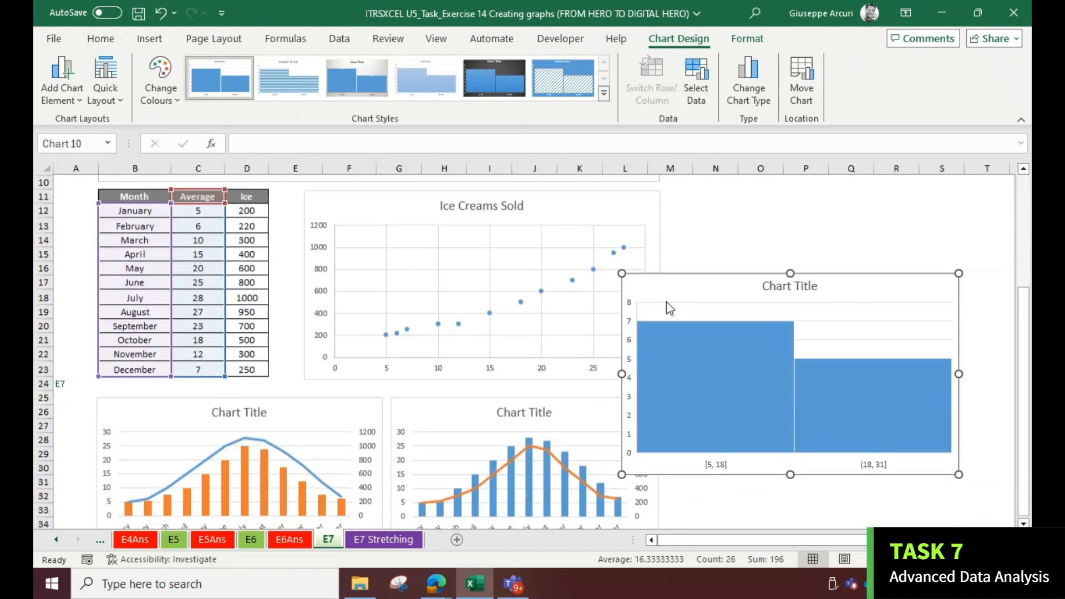
{"action": "left_click_drag", "start_coordinate": [658, 244], "coordinate": [335, 385]}
{"action": "scroll", "coordinate": [335, 288], "scroll_direction": "down", "scroll_amount": 5}
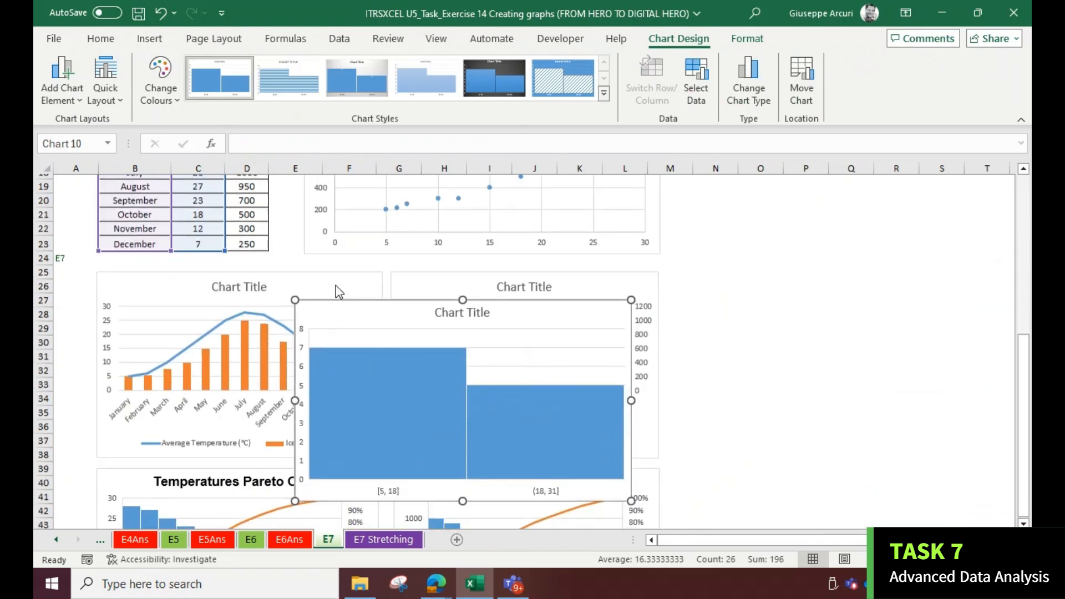
{"action": "left_click_drag", "start_coordinate": [337, 182], "coordinate": [150, 486]}
{"action": "scroll", "coordinate": [248, 280], "scroll_direction": "down", "scroll_amount": 2}
{"action": "scroll", "coordinate": [302, 388], "scroll_direction": "down", "scroll_amount": 6}
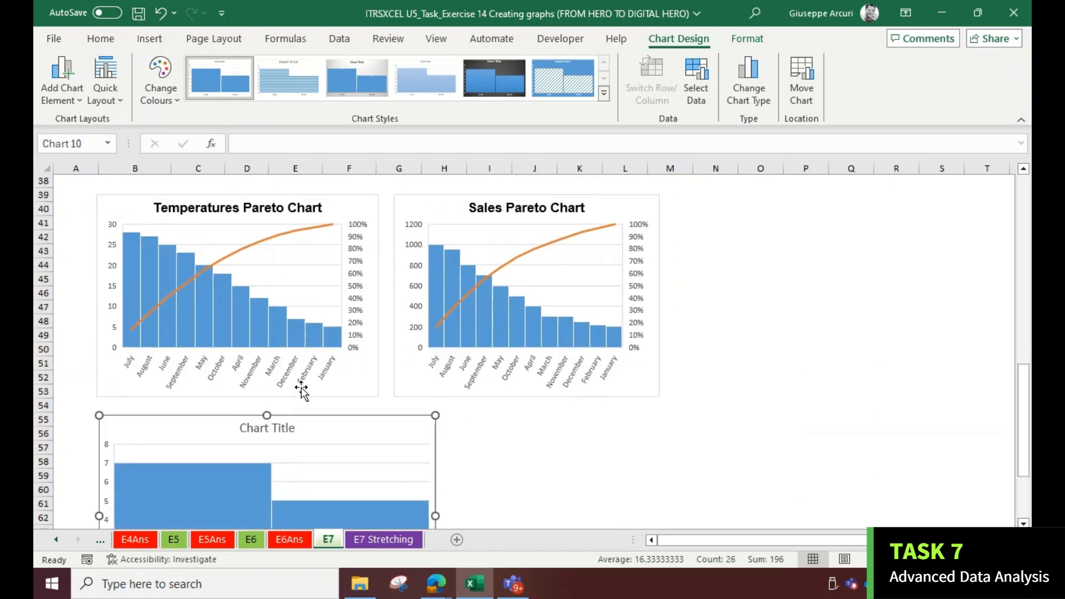
{"action": "left_click_drag", "start_coordinate": [434, 435], "coordinate": [378, 416]}
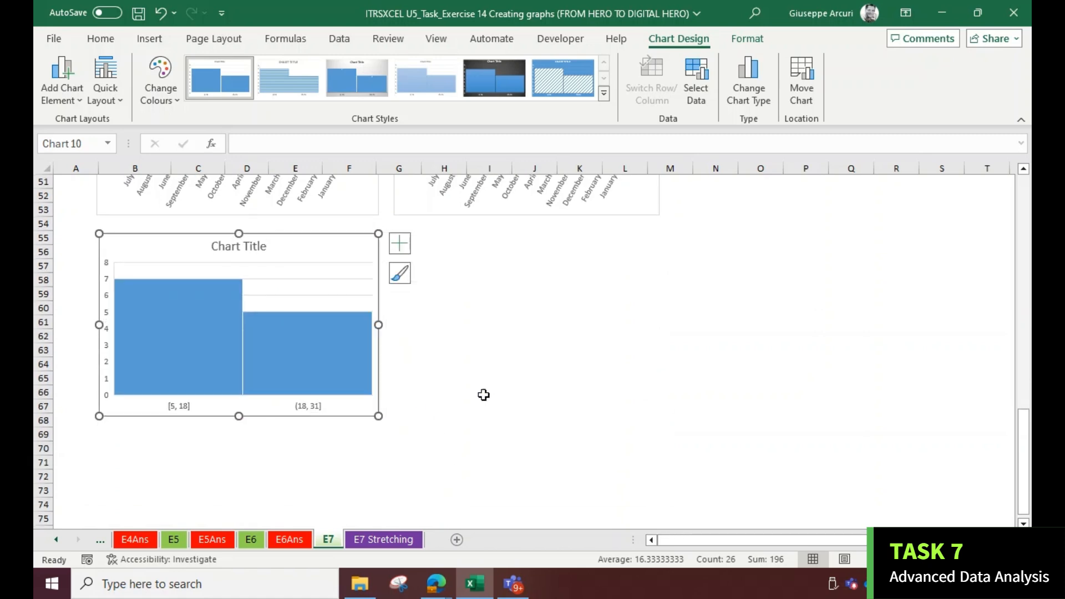
Select the Month and Ice cream sales columns and insert a second Histogram chart
{"action": "scroll", "coordinate": [485, 392], "scroll_direction": "up", "scroll_amount": 6}
{"action": "scroll", "coordinate": [502, 348], "scroll_direction": "up", "scroll_amount": 11}
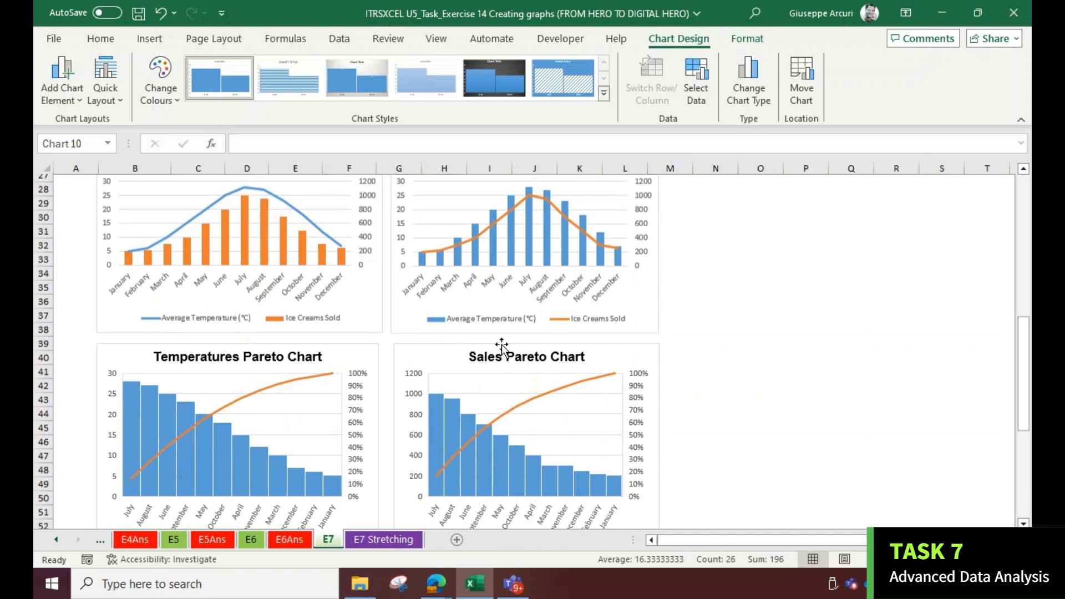
{"action": "scroll", "coordinate": [393, 318], "scroll_direction": "down", "scroll_amount": 1}
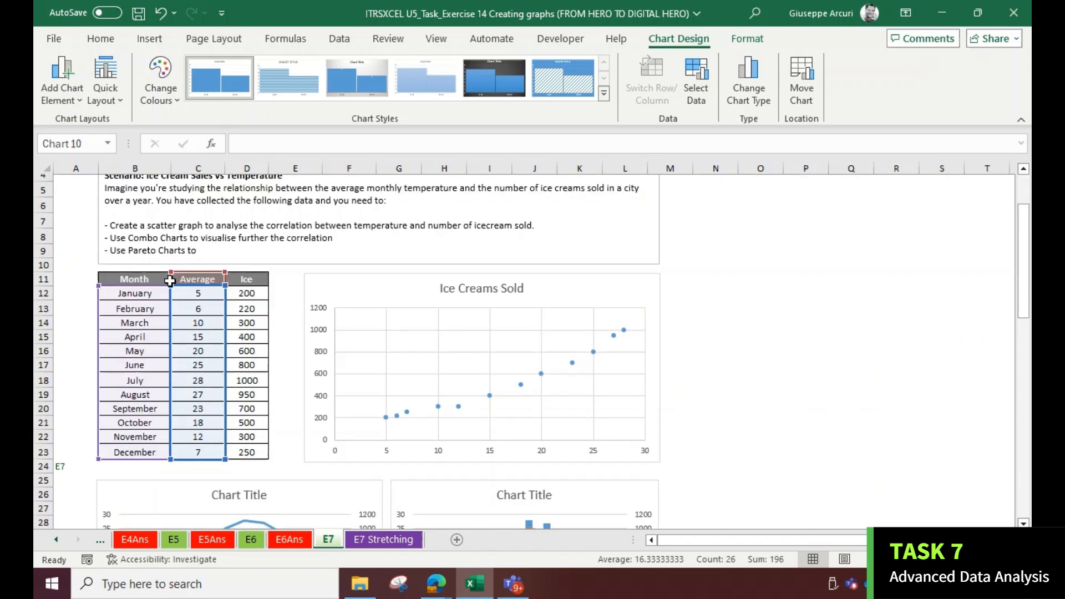
{"action": "left_click_drag", "start_coordinate": [133, 279], "coordinate": [127, 452]}
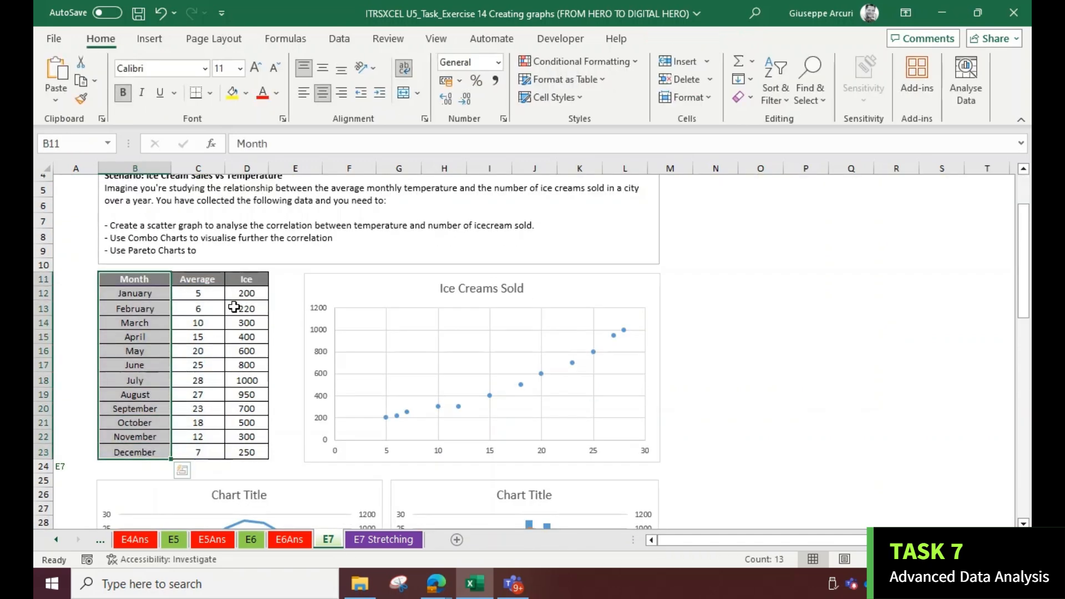
{"action": "left_click_drag", "start_coordinate": [246, 279], "coordinate": [237, 453]}
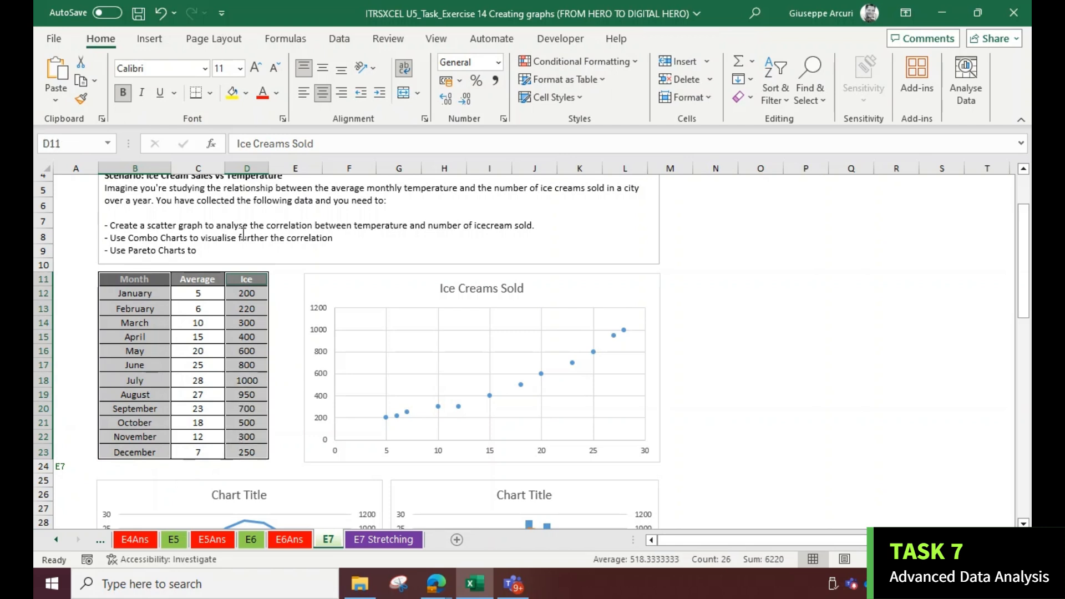
{"action": "left_click", "coordinate": [150, 39]}
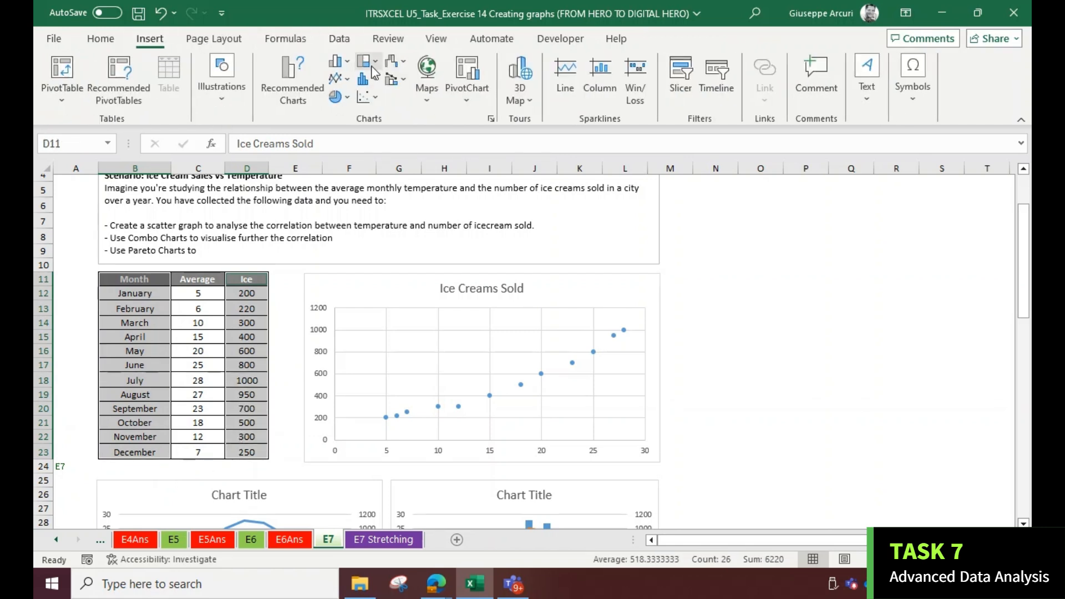
{"action": "left_click", "coordinate": [375, 79]}
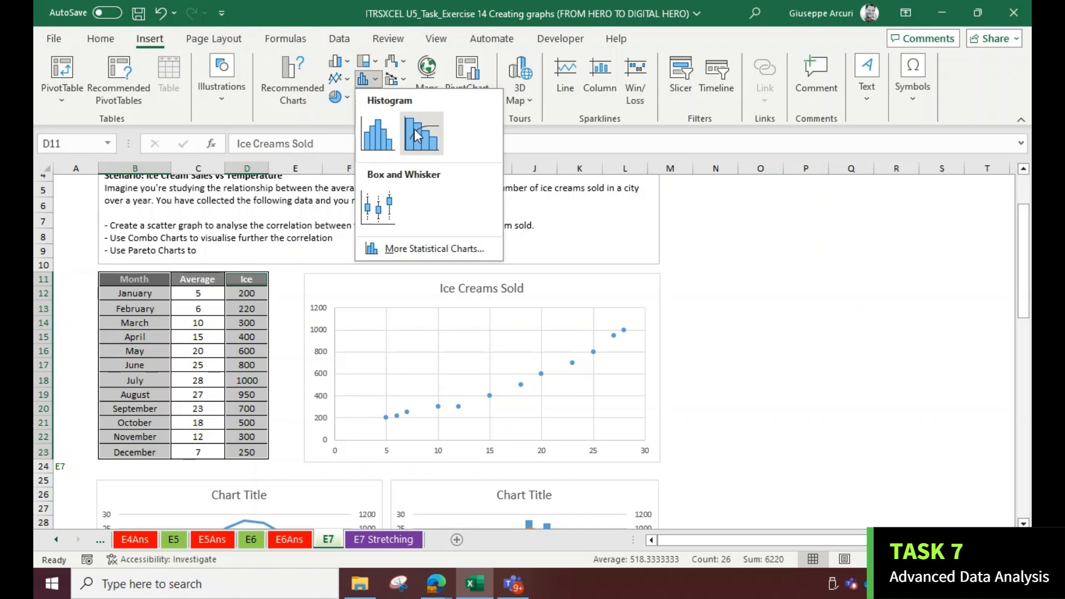
{"action": "left_click", "coordinate": [376, 146]}
Place the sales histogram beside the temperature histogram and resize it to match
{"action": "left_click_drag", "start_coordinate": [405, 249], "coordinate": [437, 442]}
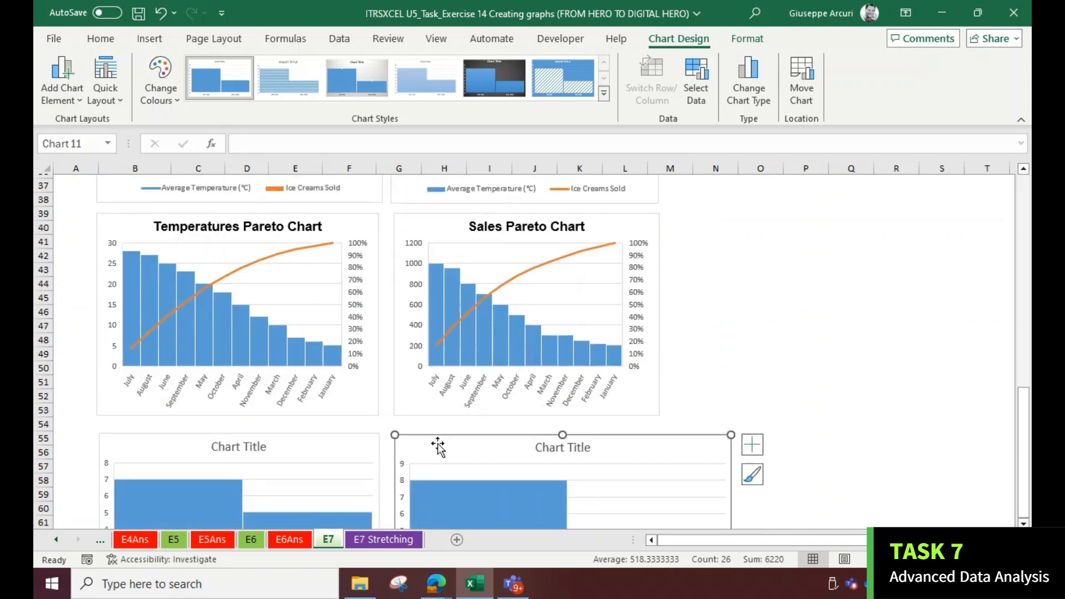
{"action": "scroll", "coordinate": [495, 415], "scroll_direction": "down", "scroll_amount": 3}
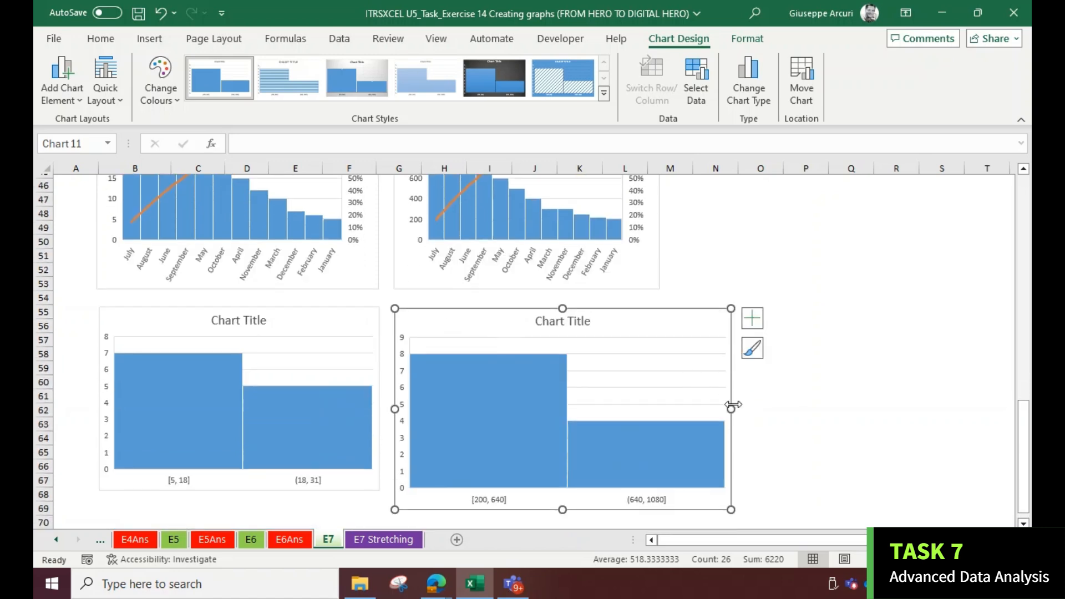
{"action": "left_click_drag", "start_coordinate": [731, 508], "coordinate": [703, 489]}
{"action": "left_click_drag", "start_coordinate": [703, 398], "coordinate": [663, 392]}
{"action": "left_click", "coordinate": [756, 410]}
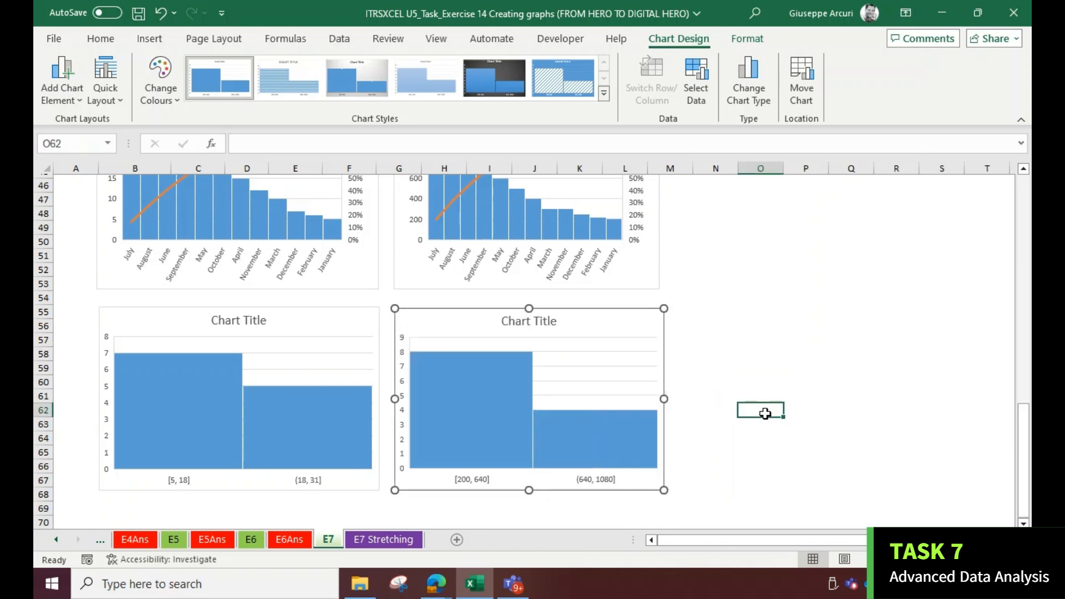
Try to copy the temperature histogram title from E7 Stretching into the temperature histogram's title
{"action": "left_click", "coordinate": [383, 539]}
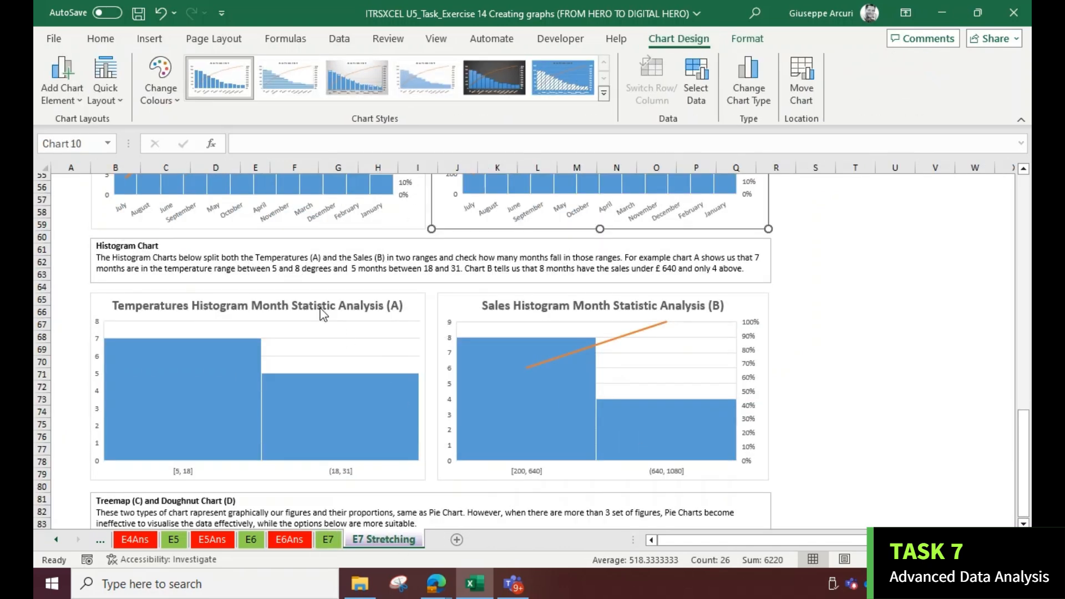
{"action": "left_click", "coordinate": [305, 298]}
{"action": "double_click", "coordinate": [305, 304]}
{"action": "key", "text": "ctrl+c"}
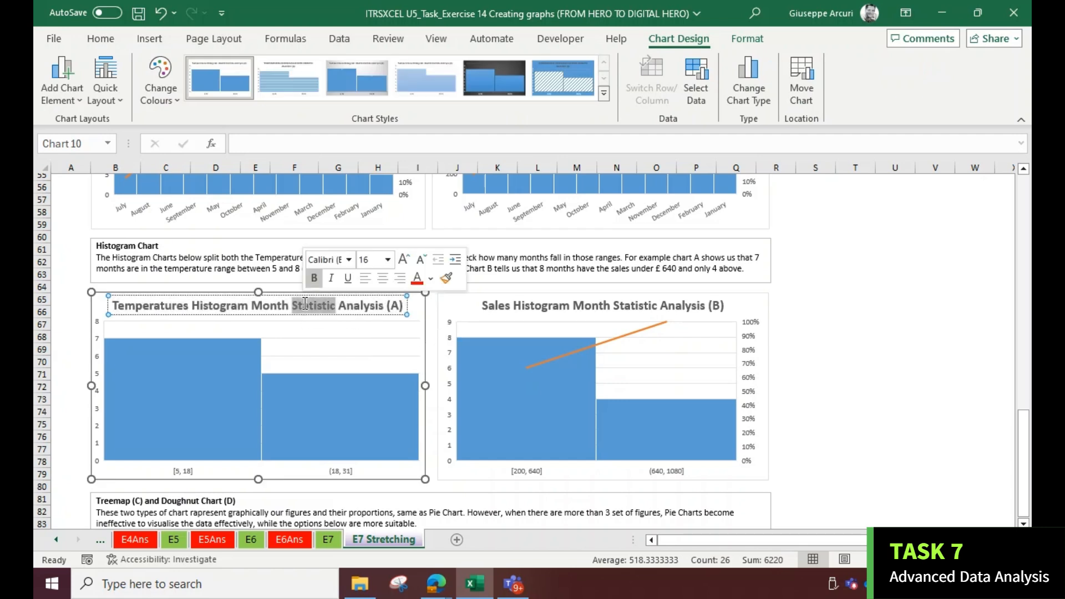
{"action": "left_click", "coordinate": [331, 538]}
{"action": "left_click", "coordinate": [259, 320]}
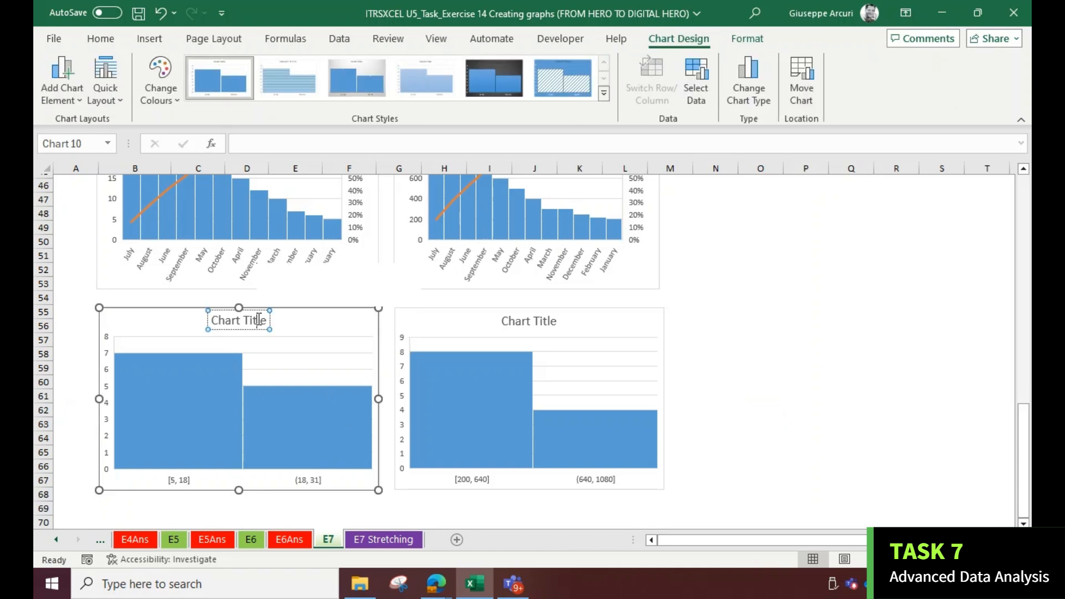
{"action": "triple_click", "coordinate": [259, 320]}
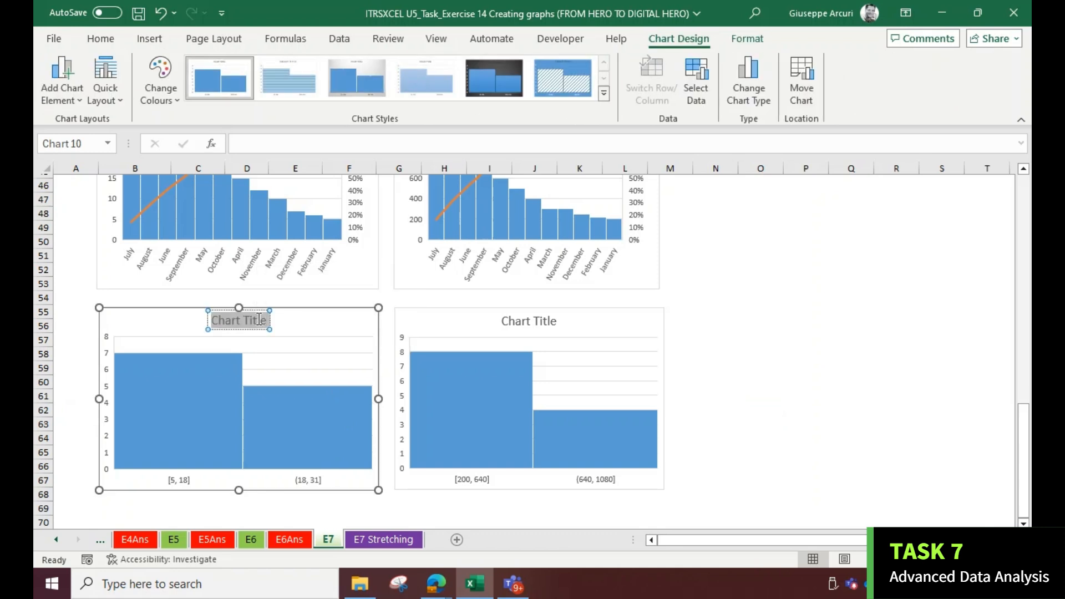
{"action": "key", "text": "ctrl+v"}
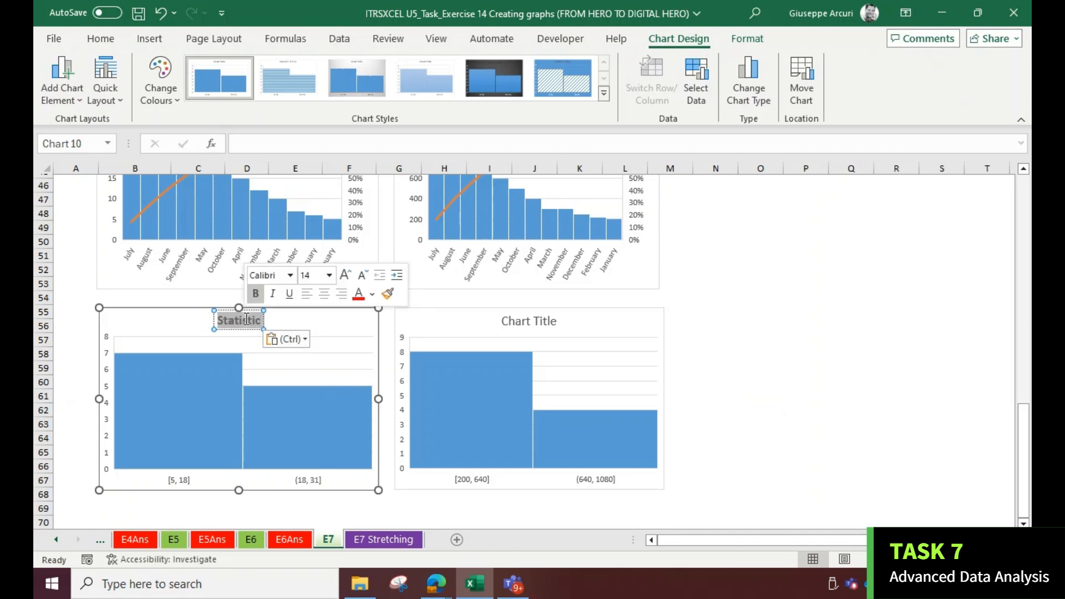
Copy the full 'Temperatures Histogram Month Statistic Analysis (A)' title from E7 Stretching into the temperature histogram's title
{"action": "left_click", "coordinate": [385, 540]}
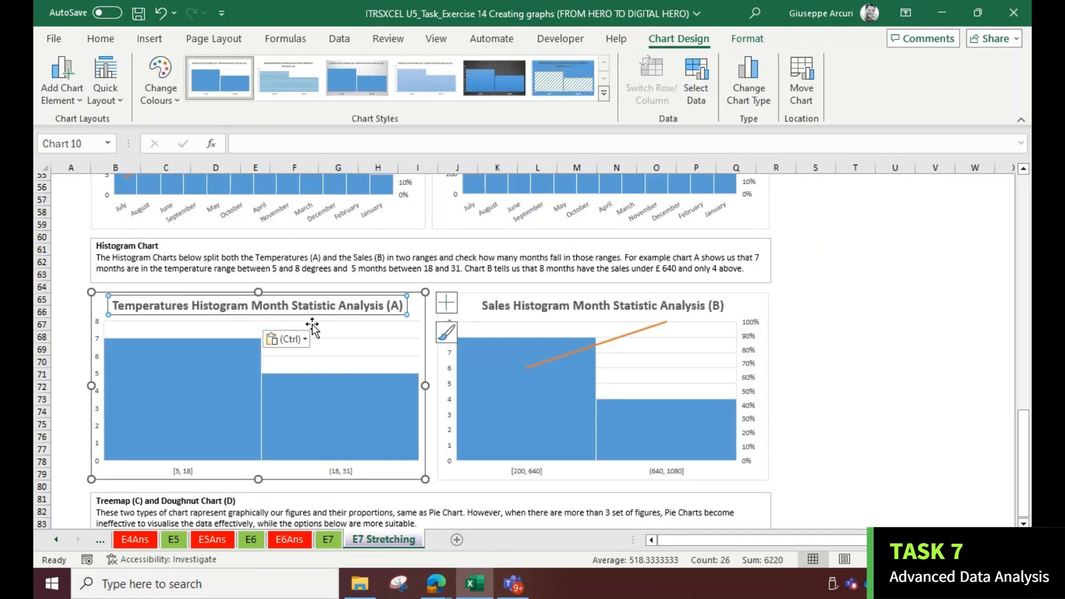
{"action": "double_click", "coordinate": [314, 307]}
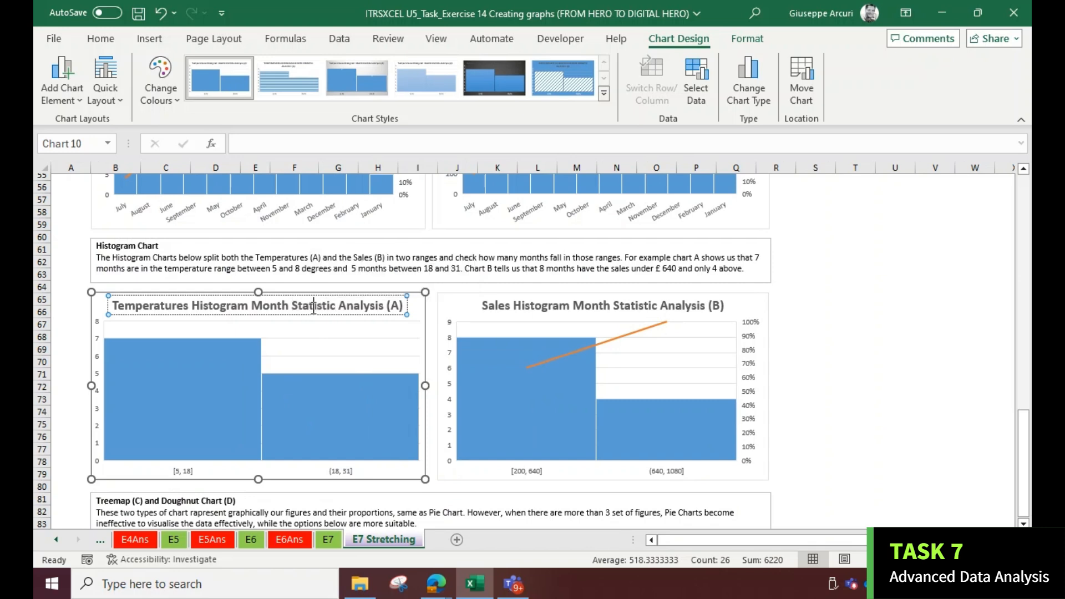
{"action": "left_click_drag", "start_coordinate": [115, 304], "coordinate": [405, 305]}
{"action": "key", "text": "ctrl+c"}
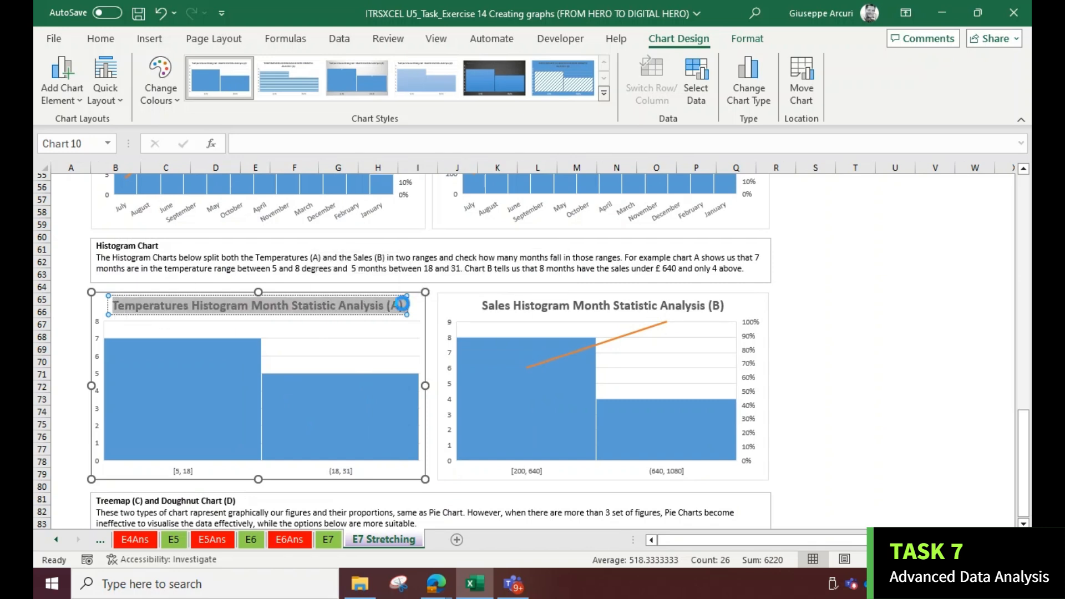
{"action": "left_click", "coordinate": [329, 539]}
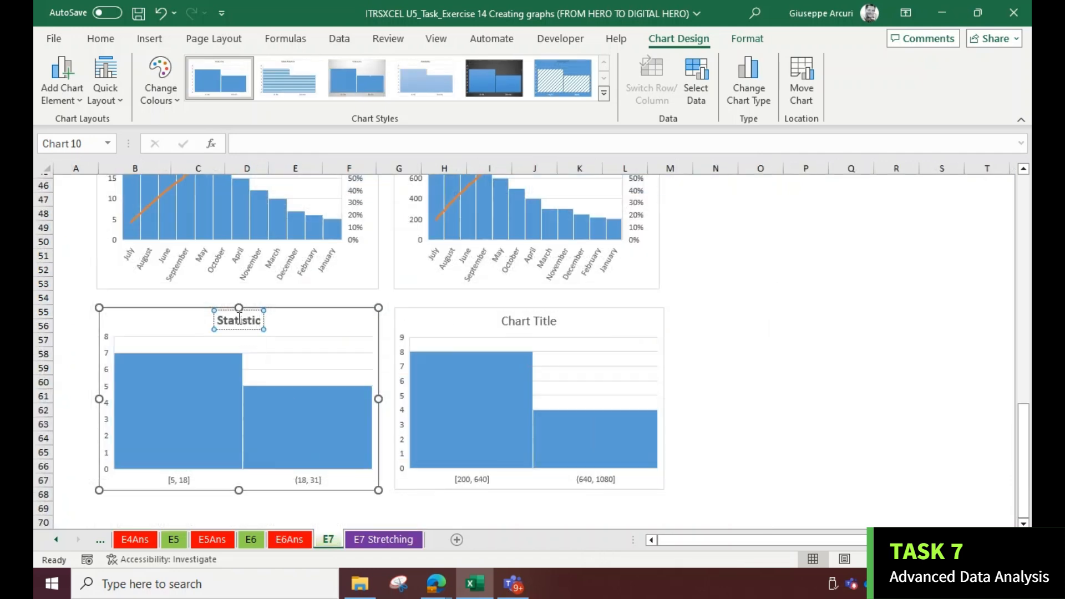
{"action": "double_click", "coordinate": [240, 319]}
{"action": "key", "text": "ctrl+v"}
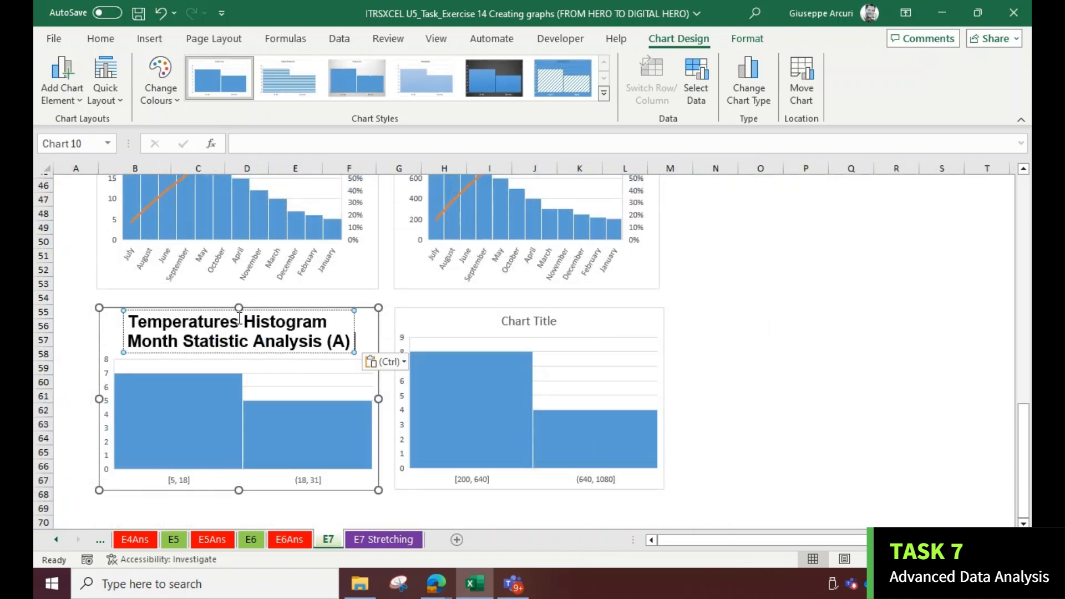
{"action": "left_click", "coordinate": [758, 376]}
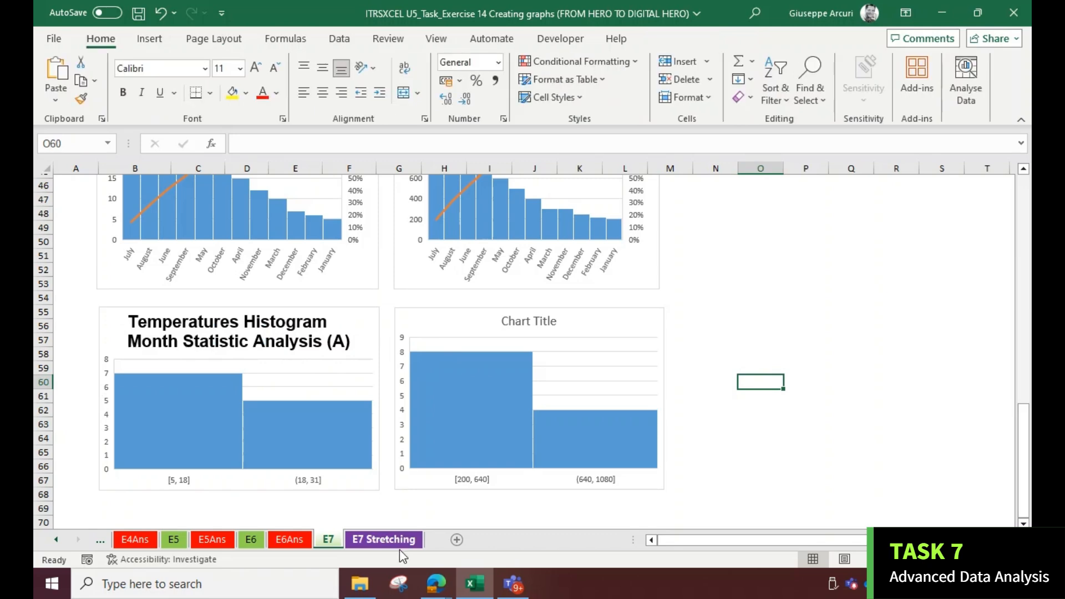
Copy the 'Sales Histogram Month Statistic Analysis (B)' title from E7 Stretching into the sales histogram's title
{"action": "left_click", "coordinate": [400, 546]}
{"action": "left_click", "coordinate": [538, 307]}
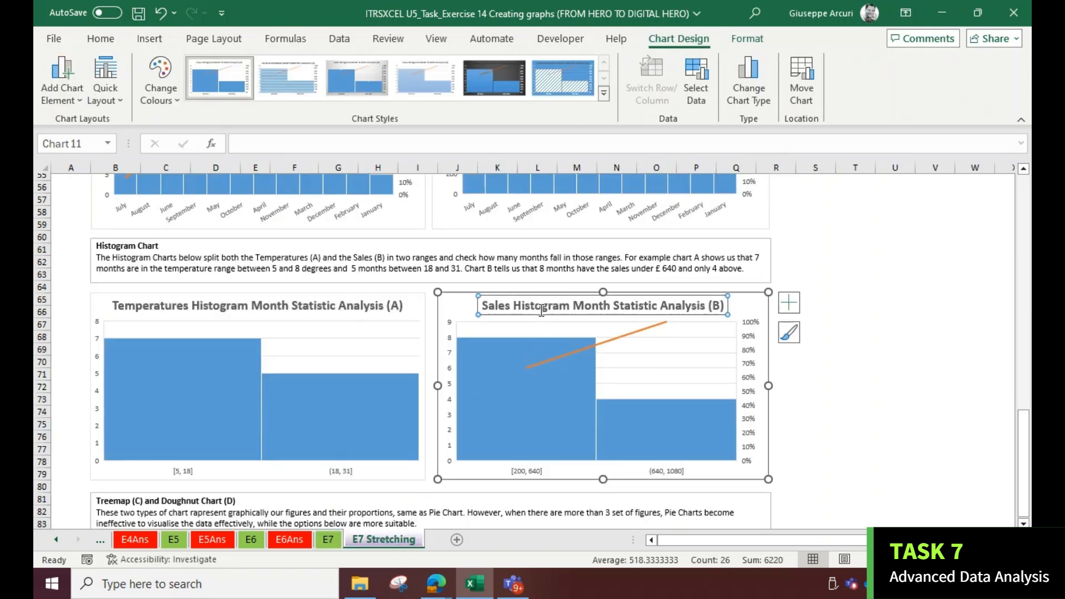
{"action": "double_click", "coordinate": [538, 307]}
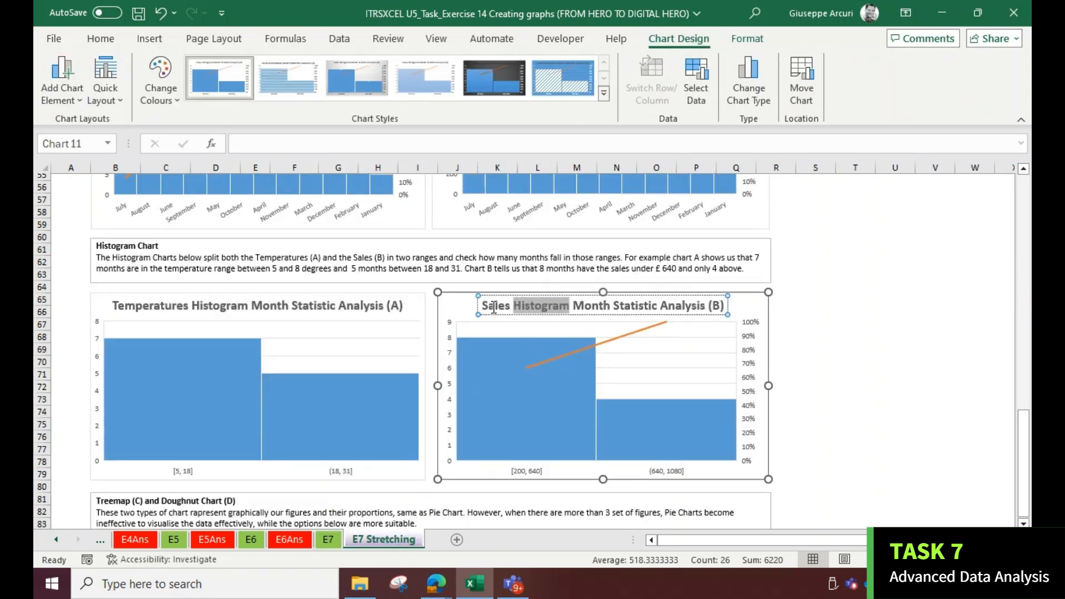
{"action": "left_click_drag", "start_coordinate": [485, 305], "coordinate": [726, 305]}
{"action": "key", "text": "ctrl+c"}
{"action": "left_click", "coordinate": [338, 540]}
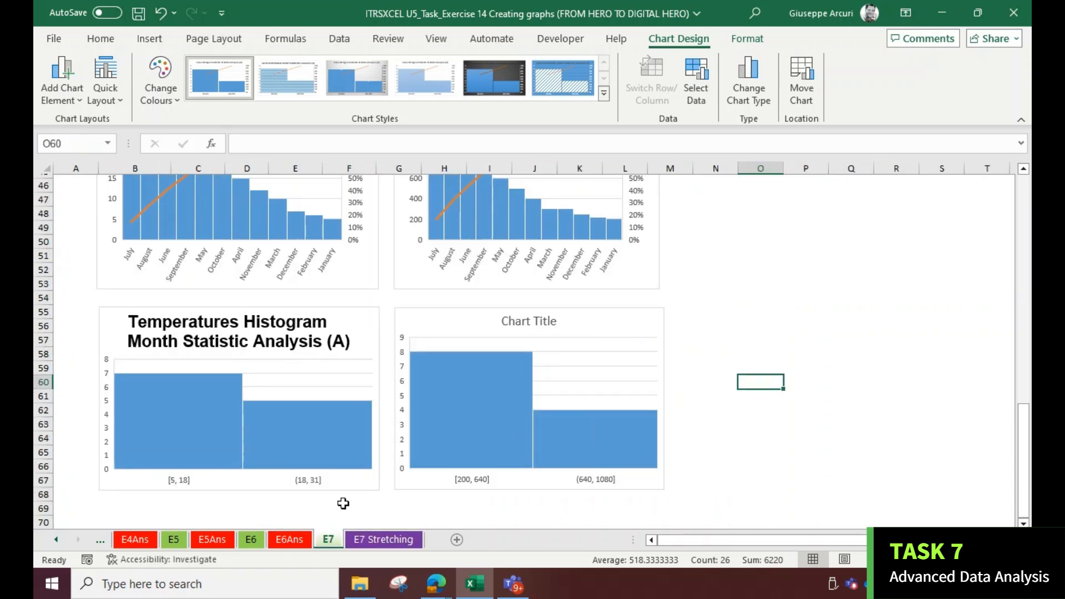
{"action": "left_click", "coordinate": [514, 323]}
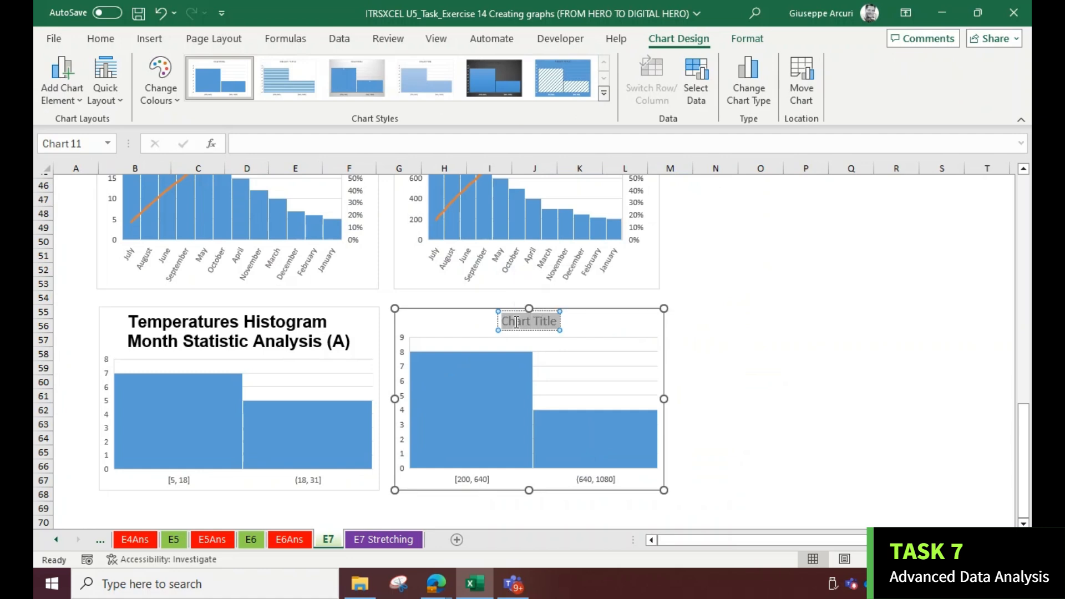
{"action": "double_click", "coordinate": [516, 321]}
{"action": "key", "text": "ctrl+v"}
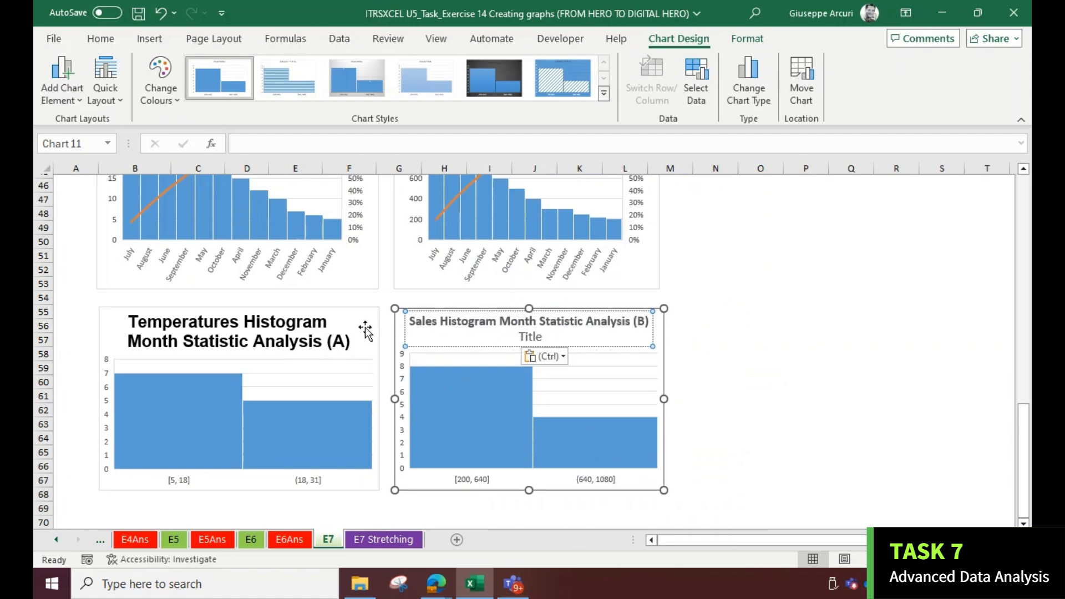
Apply the Sales Pareto Chart title formatting to the sales histogram's title with Format Painter
{"action": "scroll", "coordinate": [422, 311], "scroll_direction": "up", "scroll_amount": 4}
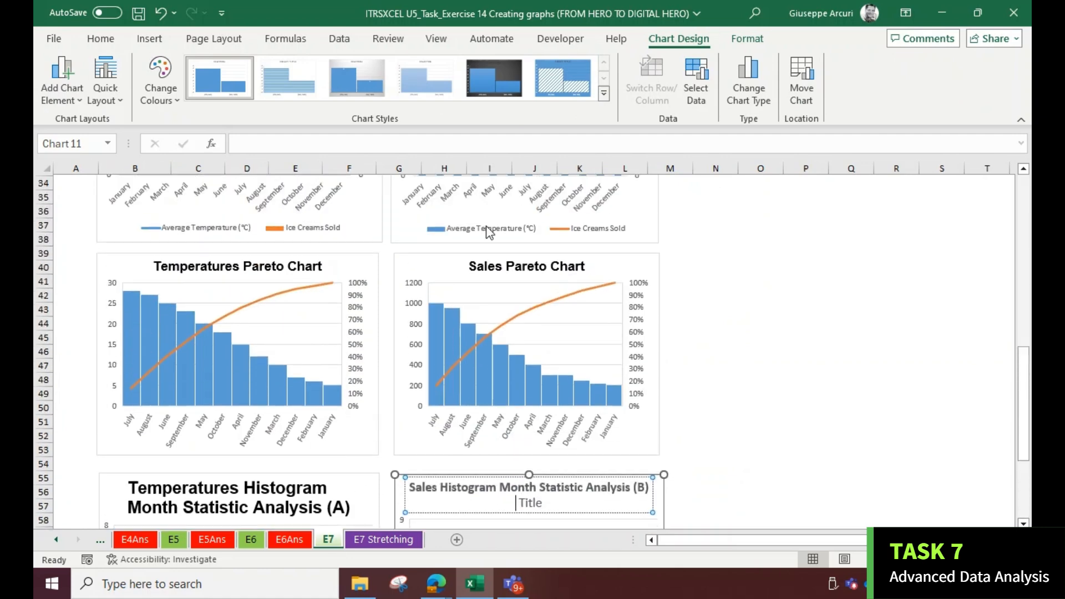
{"action": "left_click", "coordinate": [491, 271]}
{"action": "double_click", "coordinate": [496, 272]}
{"action": "left_click", "coordinate": [477, 276]}
{"action": "left_click", "coordinate": [101, 39]}
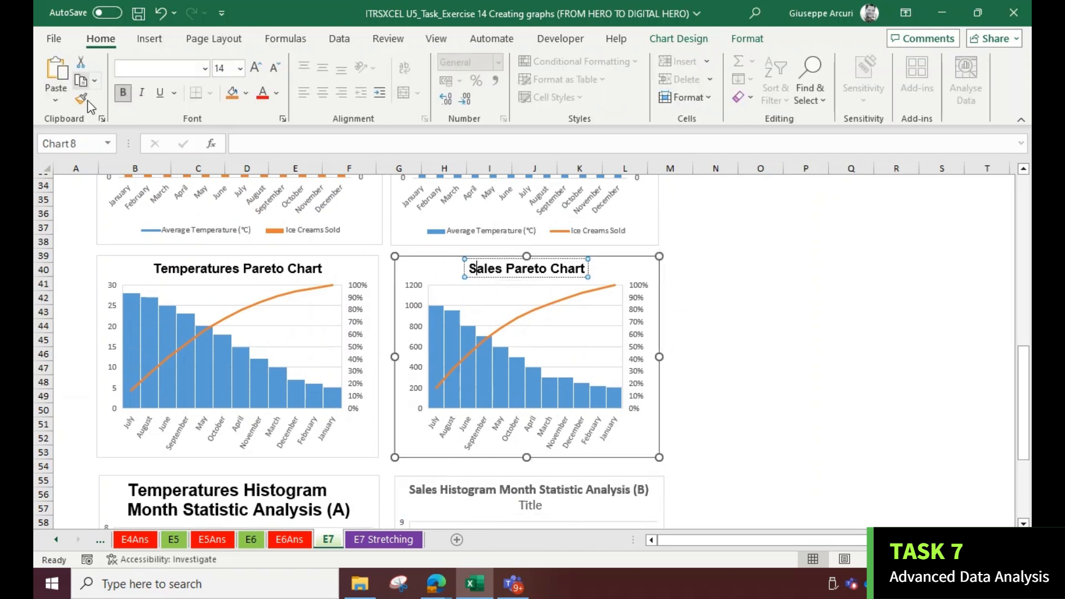
{"action": "left_click", "coordinate": [93, 104]}
{"action": "scroll", "coordinate": [234, 212], "scroll_direction": "down", "scroll_amount": 6}
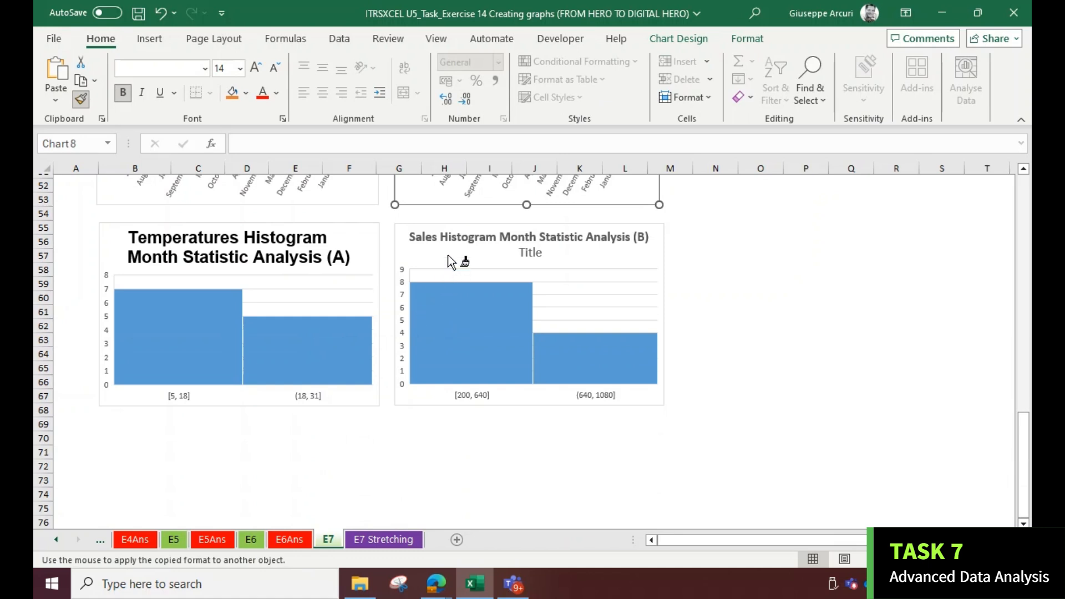
{"action": "left_click", "coordinate": [458, 242]}
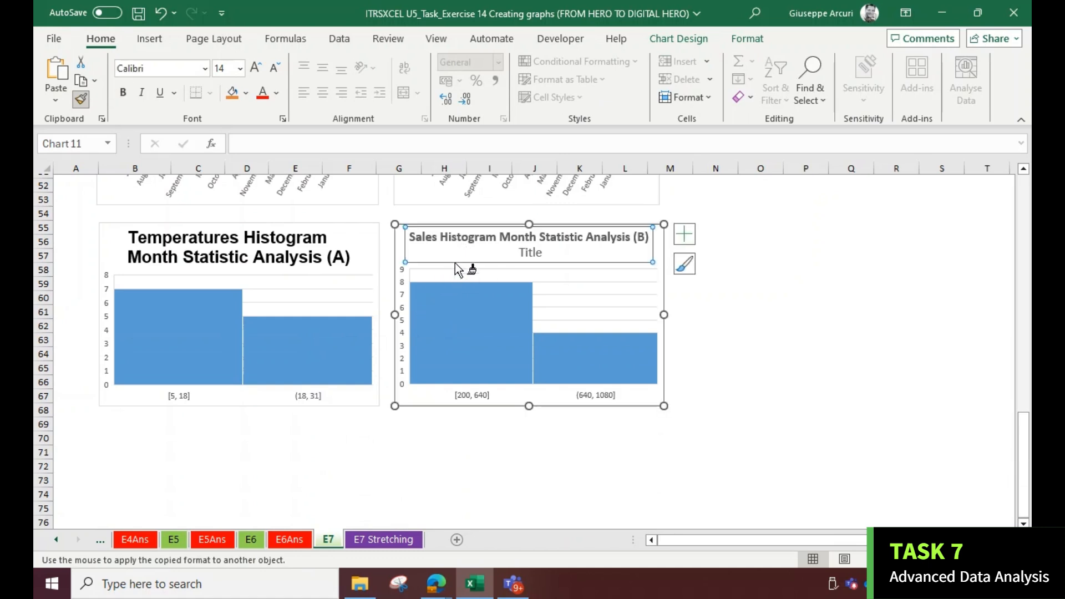
{"action": "left_click_drag", "start_coordinate": [410, 238], "coordinate": [678, 266]}
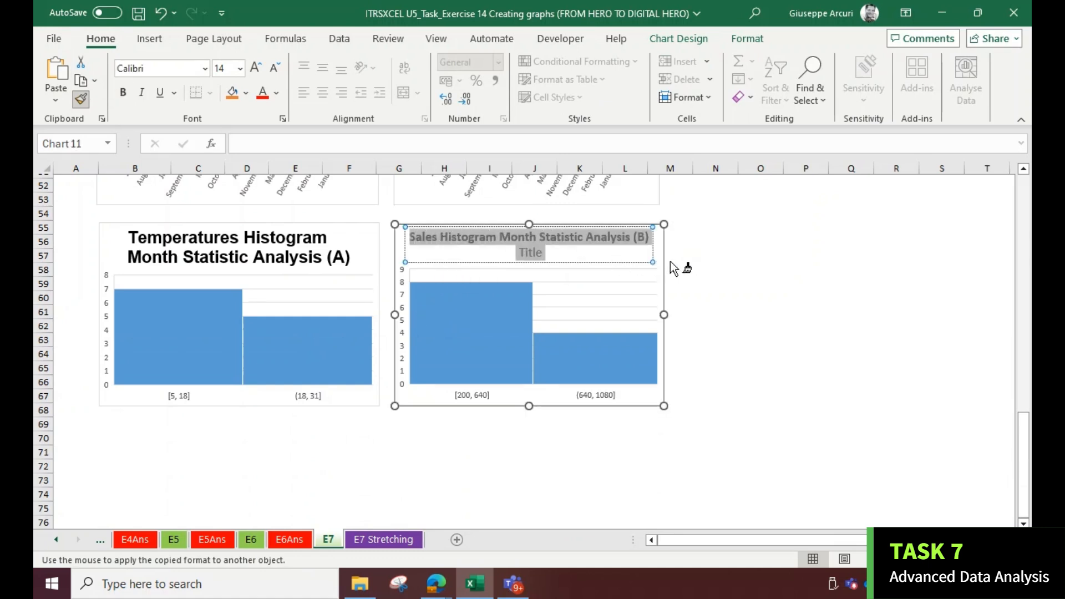
Copy the sales histogram's formatting onto the temperature histogram with Format Painter
{"action": "left_click", "coordinate": [82, 99]}
{"action": "left_click", "coordinate": [120, 238]}
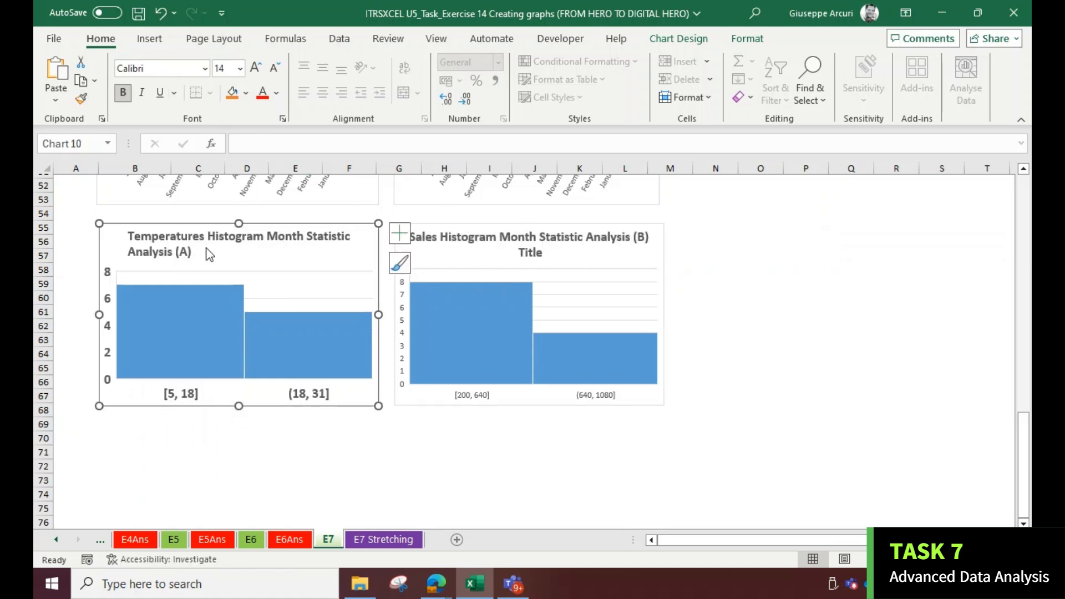
{"action": "left_click", "coordinate": [565, 452]}
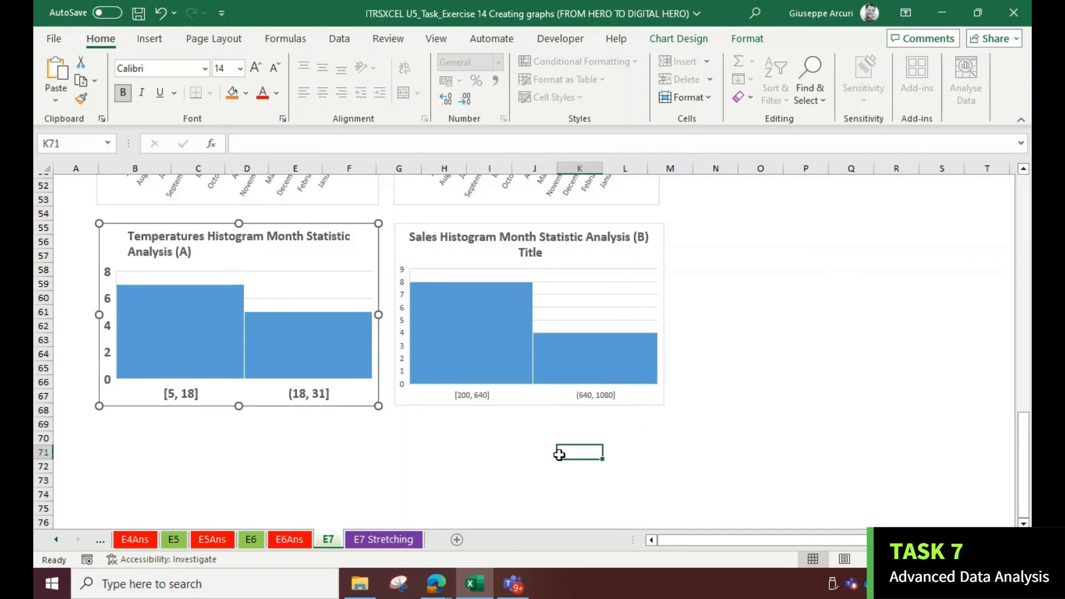
Examine the Treemap and Doughnut charts on the E7 Stretching sheet
{"action": "left_click", "coordinate": [380, 540]}
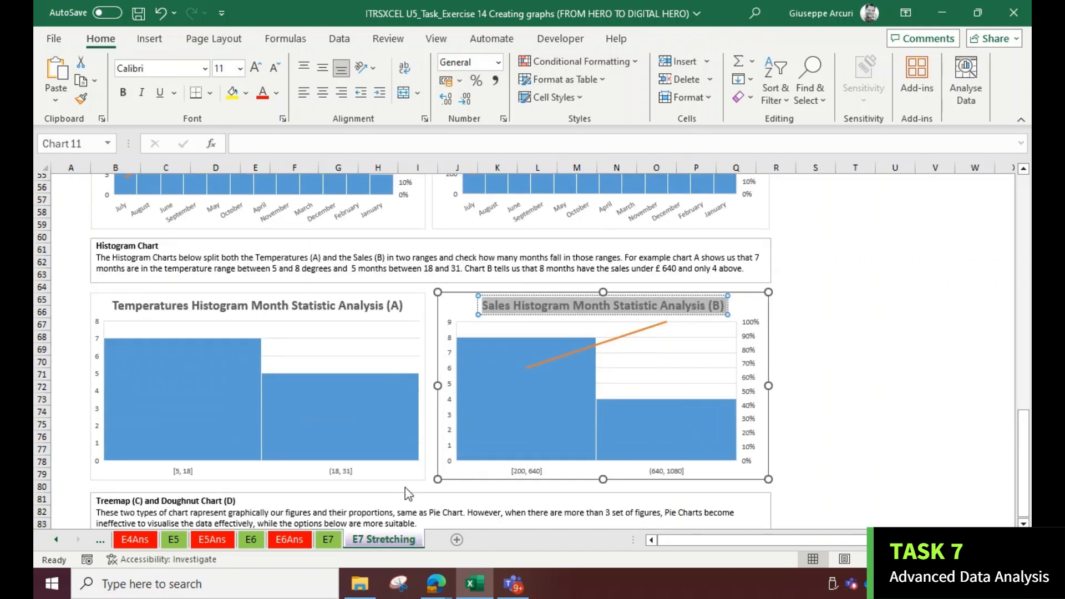
{"action": "left_click", "coordinate": [437, 347]}
{"action": "scroll", "coordinate": [422, 333], "scroll_direction": "down", "scroll_amount": 4}
{"action": "scroll", "coordinate": [409, 329], "scroll_direction": "down", "scroll_amount": 1}
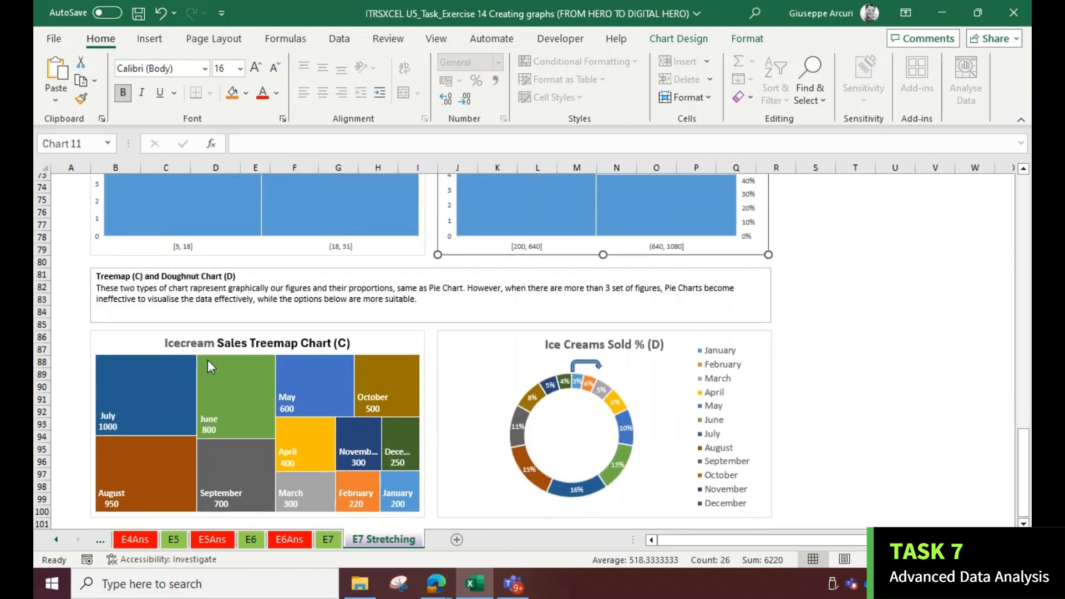
{"action": "scroll", "coordinate": [270, 394], "scroll_direction": "down", "scroll_amount": 1}
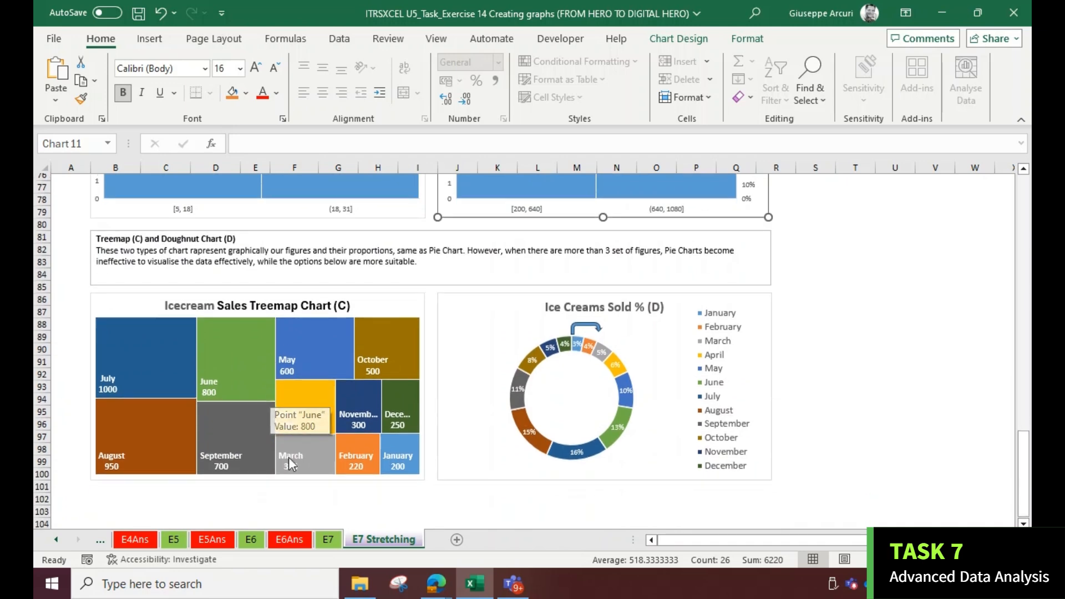
{"action": "left_click", "coordinate": [328, 540]}
{"action": "scroll", "coordinate": [308, 352], "scroll_direction": "up", "scroll_amount": 15}
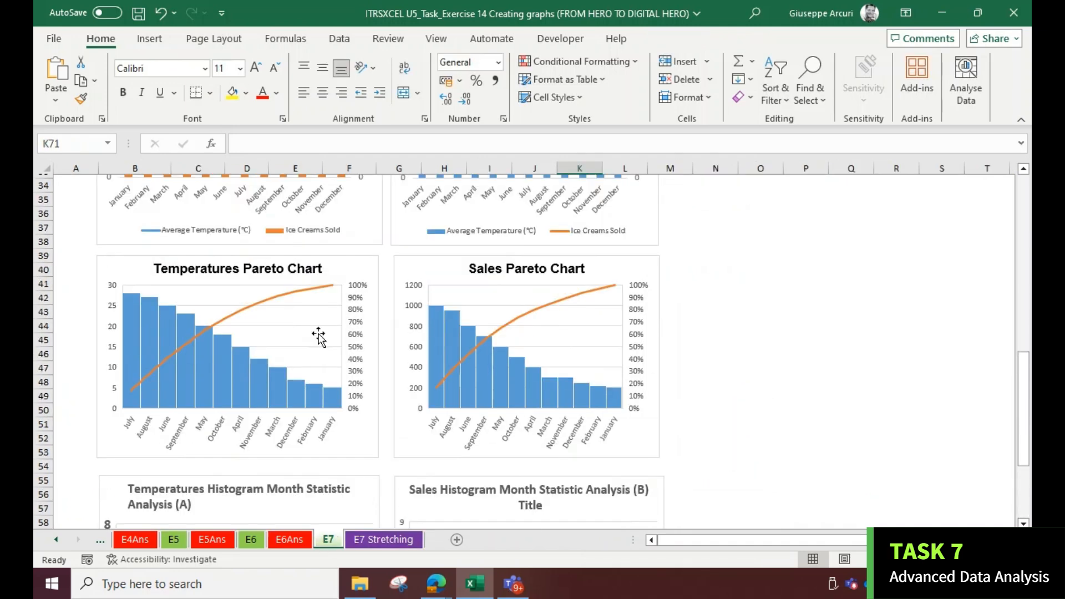
{"action": "scroll", "coordinate": [294, 309], "scroll_direction": "down", "scroll_amount": 1}
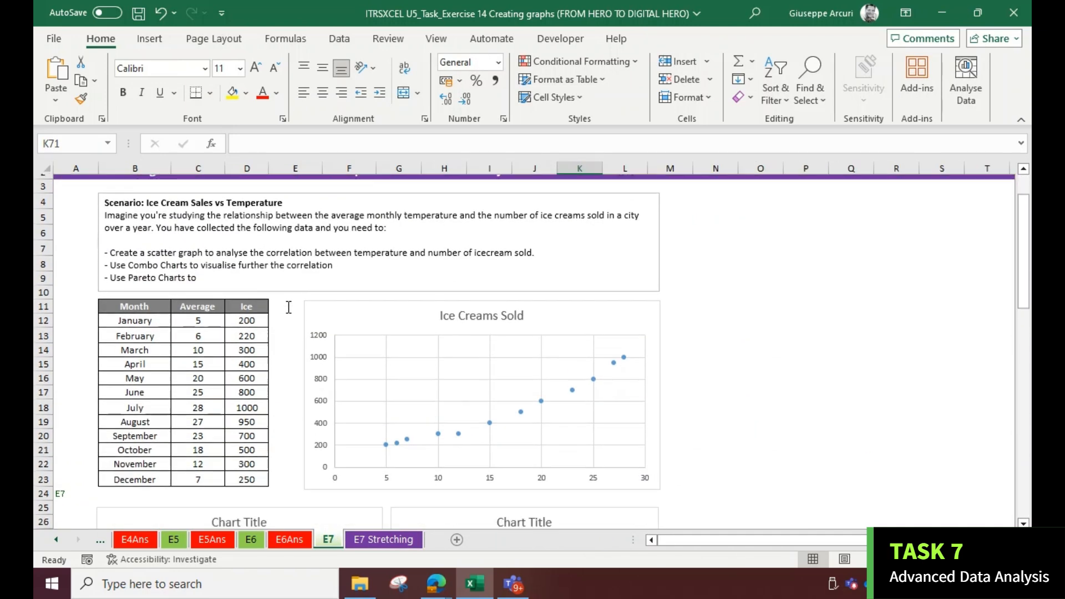
Select the Month and Ice cream sales columns and insert a Treemap chart
{"action": "left_click_drag", "start_coordinate": [151, 278], "coordinate": [143, 452]}
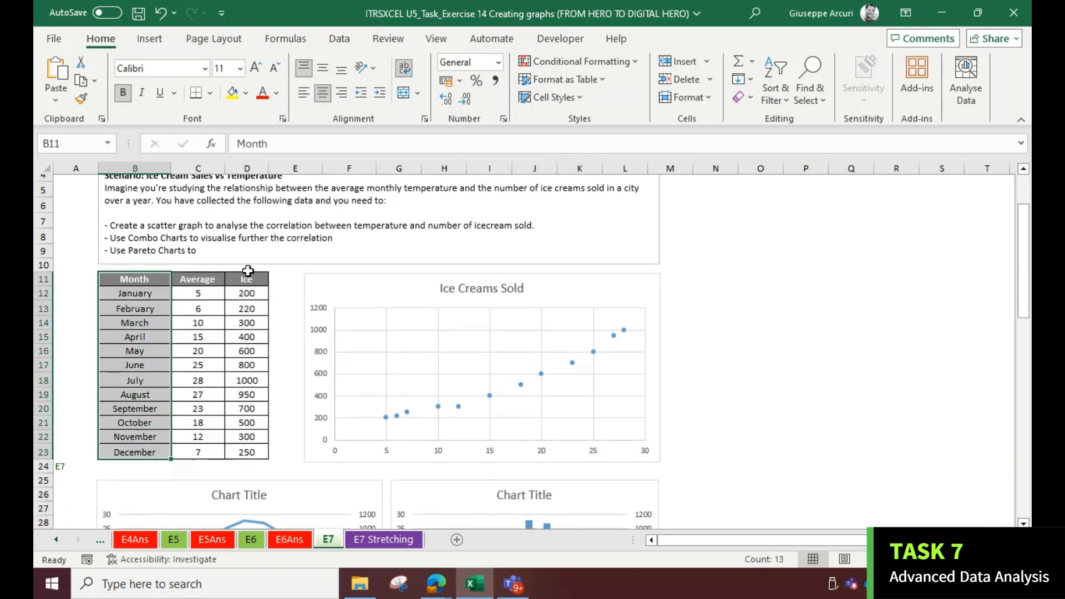
{"action": "left_click_drag", "start_coordinate": [246, 278], "coordinate": [245, 446]}
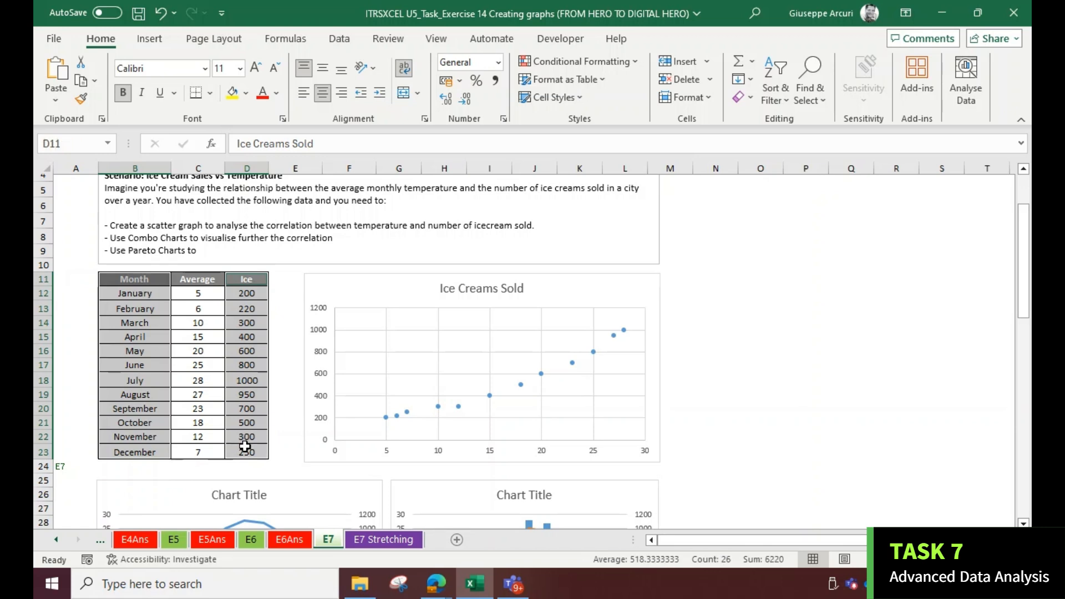
{"action": "left_click", "coordinate": [155, 40]}
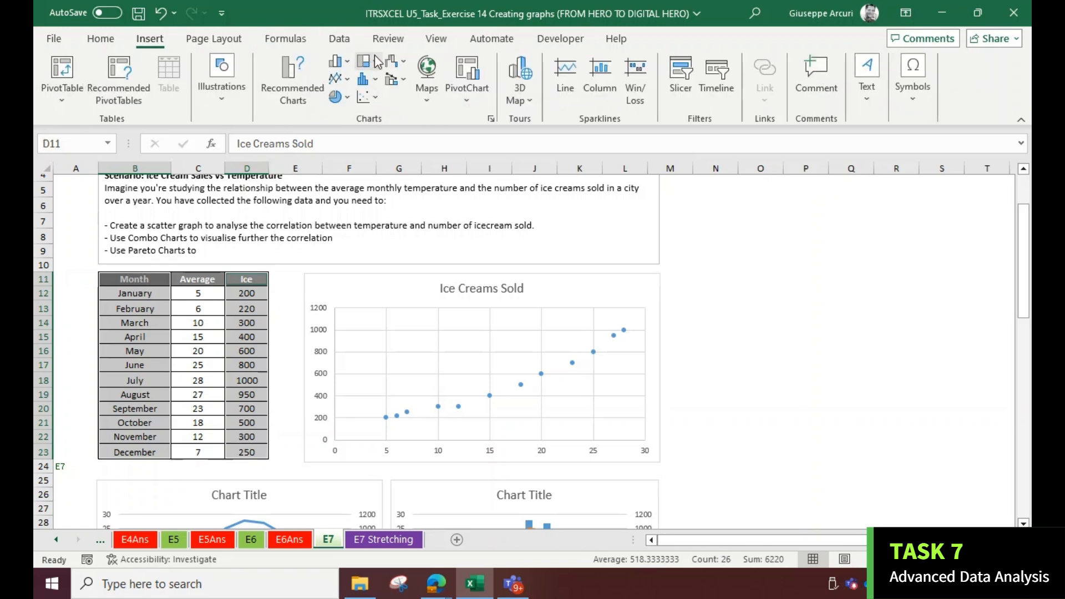
{"action": "left_click", "coordinate": [340, 96]}
{"action": "left_click", "coordinate": [377, 66]}
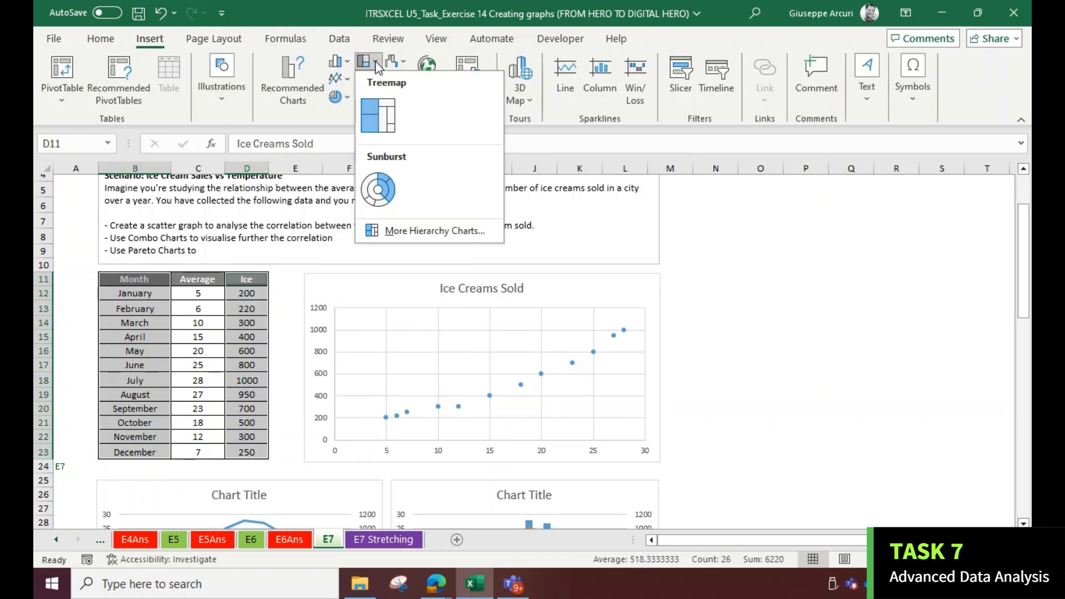
{"action": "left_click", "coordinate": [387, 113]}
Move the treemap below the temperature histogram and resize it to the same width
{"action": "left_click_drag", "start_coordinate": [405, 260], "coordinate": [285, 361]}
{"action": "scroll", "coordinate": [294, 325], "scroll_direction": "down", "scroll_amount": 2}
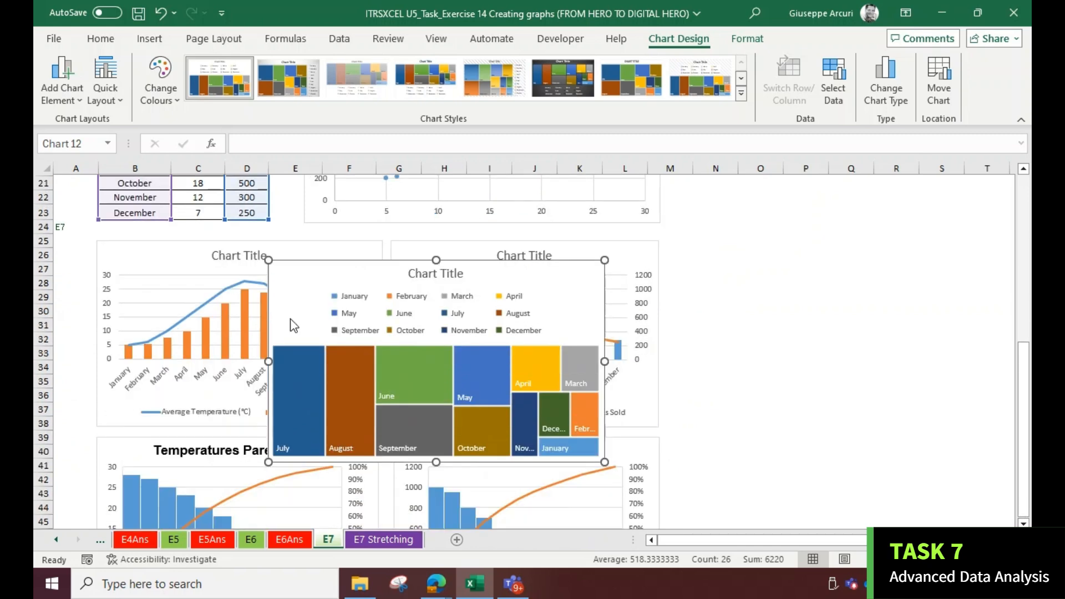
{"action": "scroll", "coordinate": [294, 325], "scroll_direction": "down", "scroll_amount": 2}
{"action": "left_click_drag", "start_coordinate": [298, 210], "coordinate": [222, 351]}
{"action": "scroll", "coordinate": [222, 352], "scroll_direction": "down", "scroll_amount": 3}
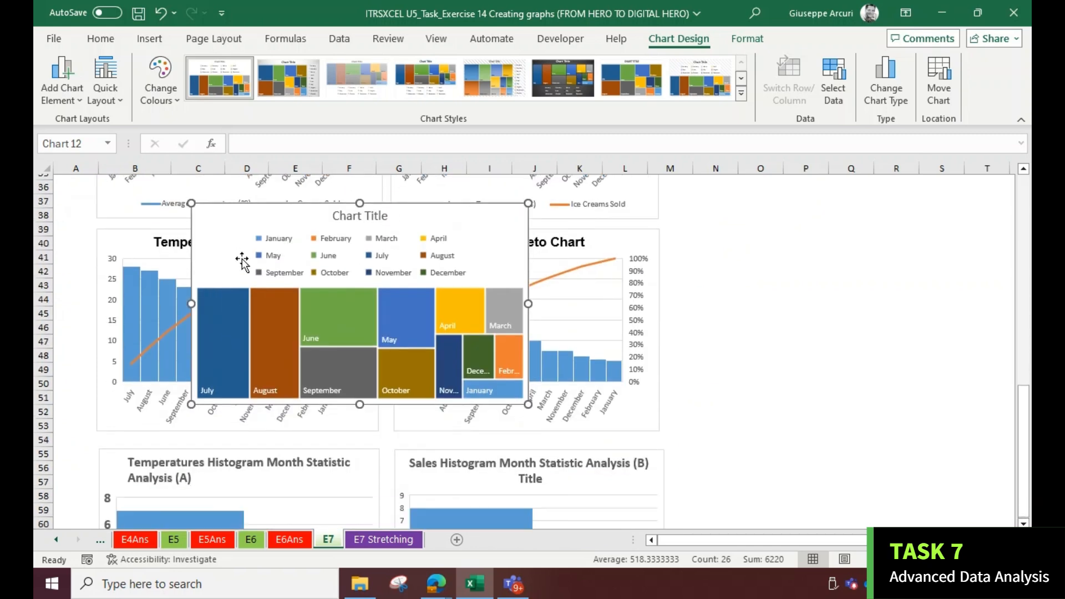
{"action": "left_click_drag", "start_coordinate": [250, 221], "coordinate": [186, 305]}
{"action": "scroll", "coordinate": [195, 418], "scroll_direction": "down", "scroll_amount": 3}
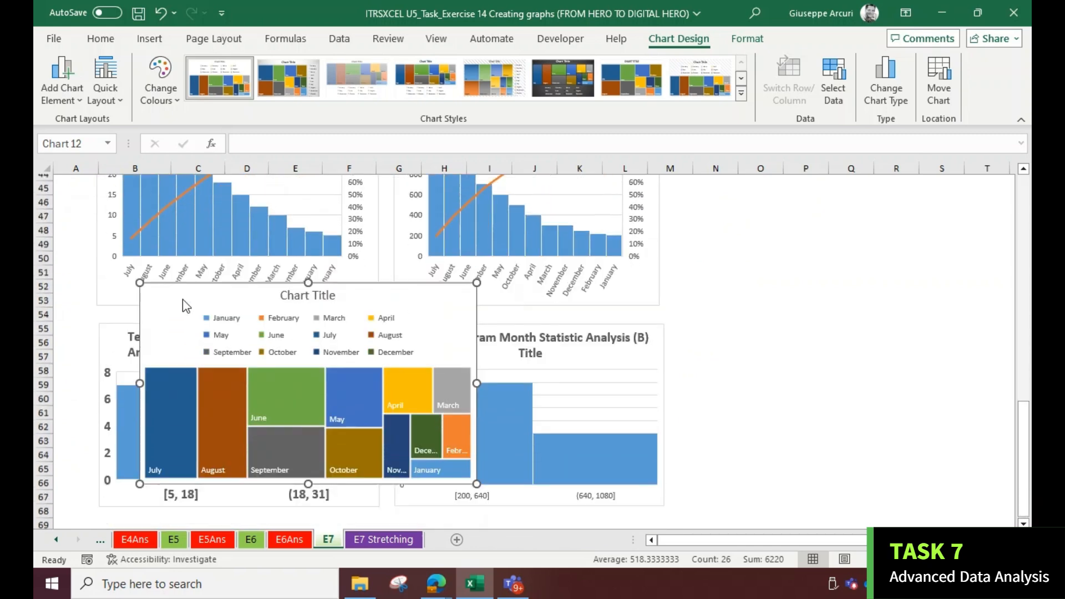
{"action": "scroll", "coordinate": [183, 267], "scroll_direction": "down", "scroll_amount": 2}
{"action": "left_click_drag", "start_coordinate": [174, 225], "coordinate": [135, 449]}
{"action": "scroll", "coordinate": [345, 408], "scroll_direction": "down", "scroll_amount": 2}
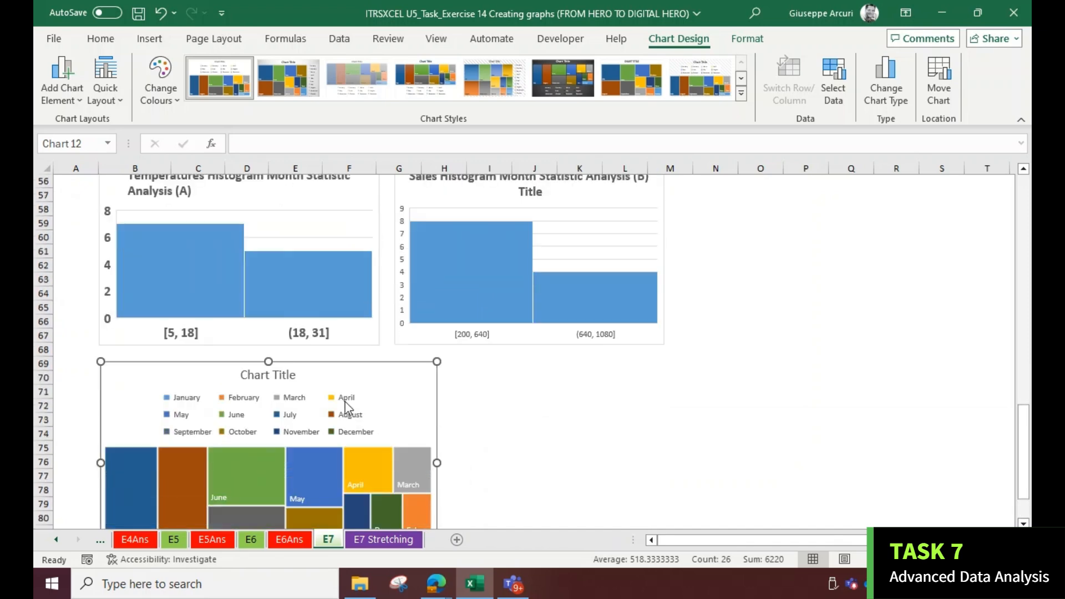
{"action": "scroll", "coordinate": [345, 408], "scroll_direction": "down", "scroll_amount": 3}
{"action": "left_click_drag", "start_coordinate": [436, 469], "coordinate": [380, 458]}
{"action": "left_click", "coordinate": [521, 445]}
Select the Month and Ice cream sales columns and insert a Doughnut chart
{"action": "scroll", "coordinate": [388, 269], "scroll_direction": "up", "scroll_amount": 20}
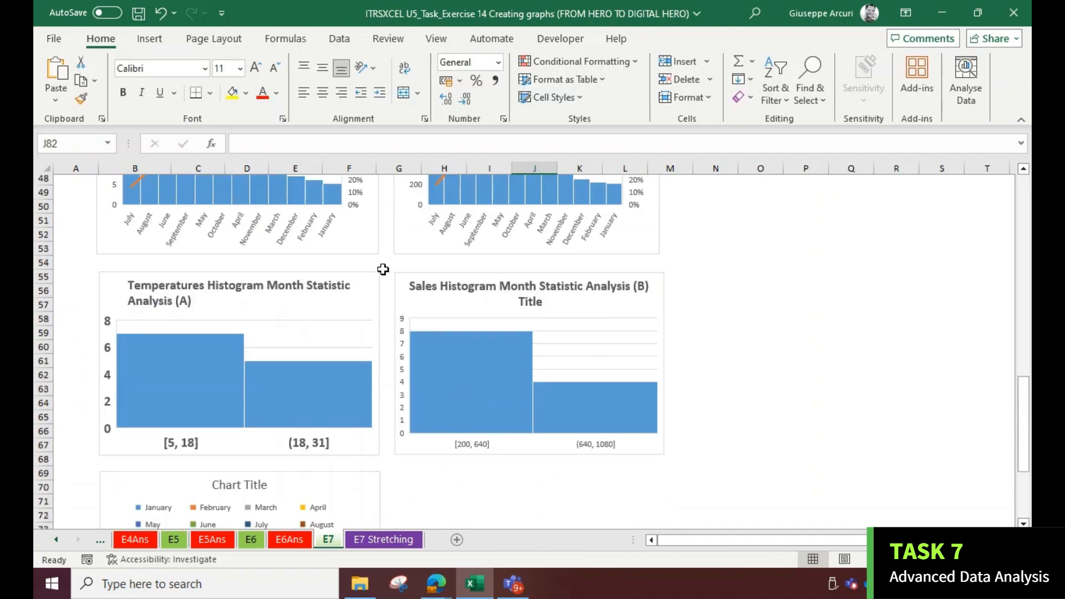
{"action": "scroll", "coordinate": [149, 302], "scroll_direction": "down", "scroll_amount": 1}
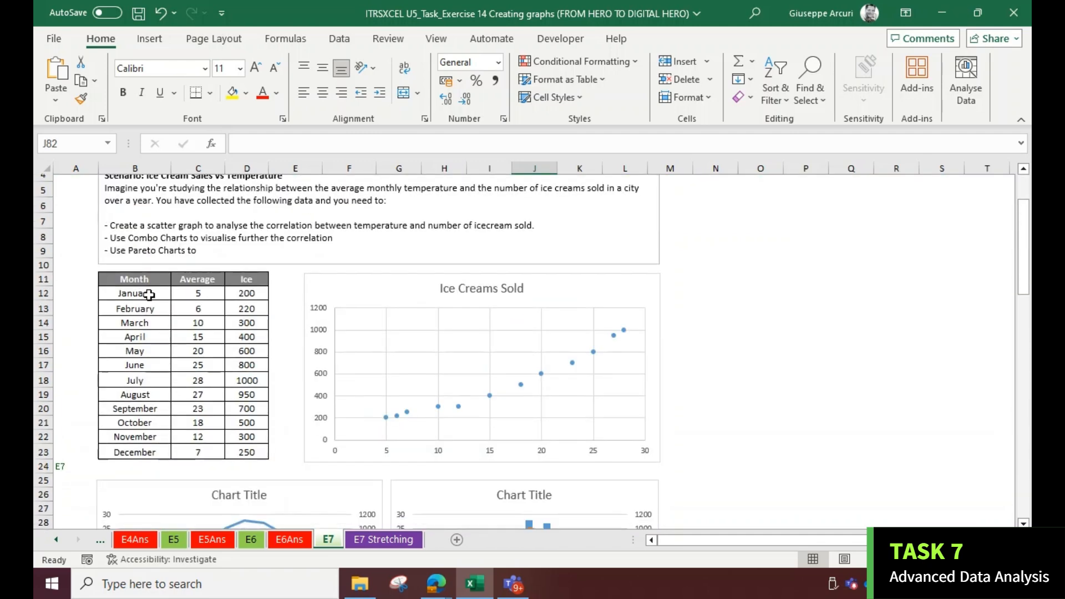
{"action": "left_click_drag", "start_coordinate": [147, 279], "coordinate": [119, 448]}
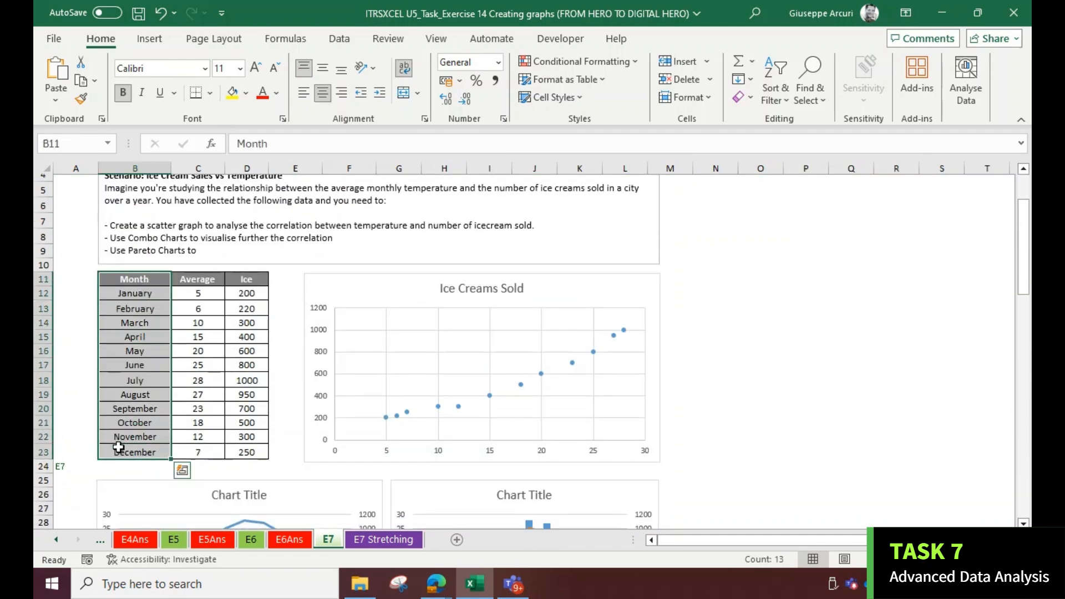
{"action": "left_click_drag", "start_coordinate": [238, 279], "coordinate": [236, 452]}
{"action": "left_click", "coordinate": [157, 42]}
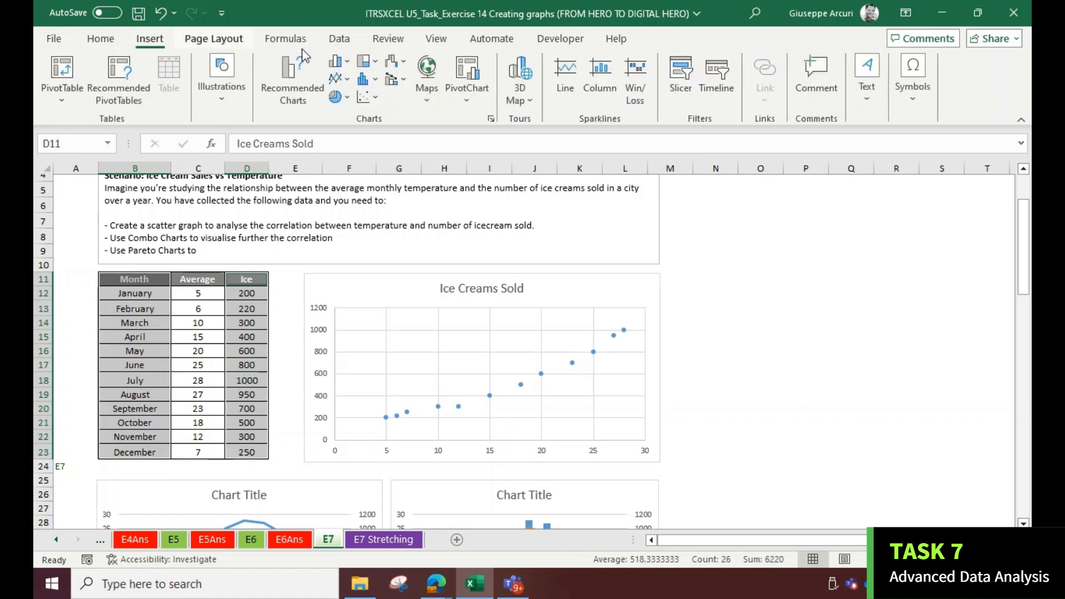
{"action": "left_click", "coordinate": [337, 97]}
{"action": "left_click", "coordinate": [350, 300]}
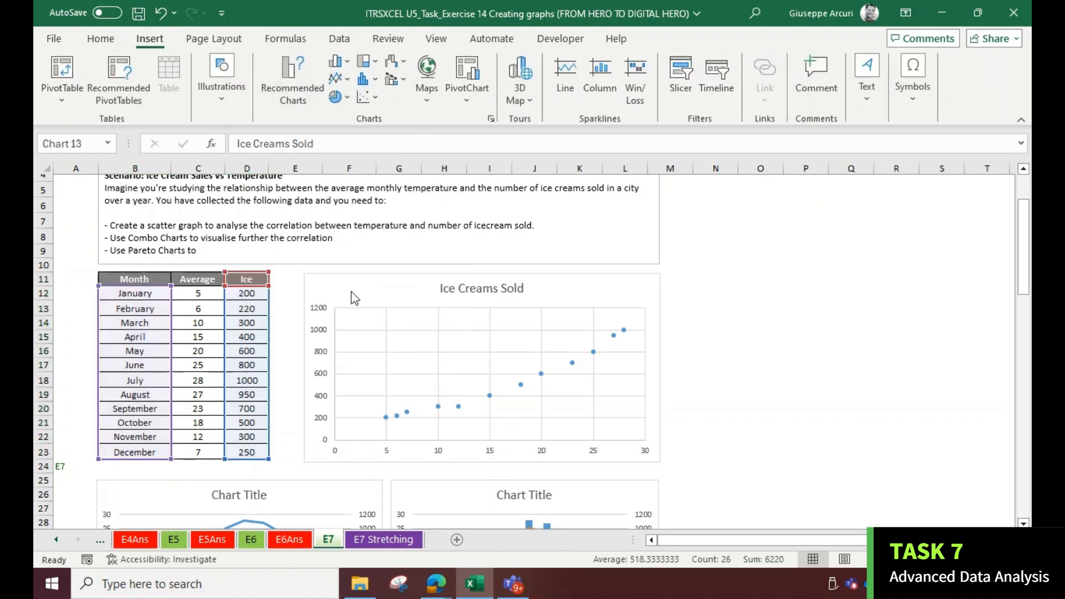
Move the doughnut chart beside the treemap, below the sales histogram, and resize it to match
{"action": "left_click_drag", "start_coordinate": [483, 262], "coordinate": [411, 463]}
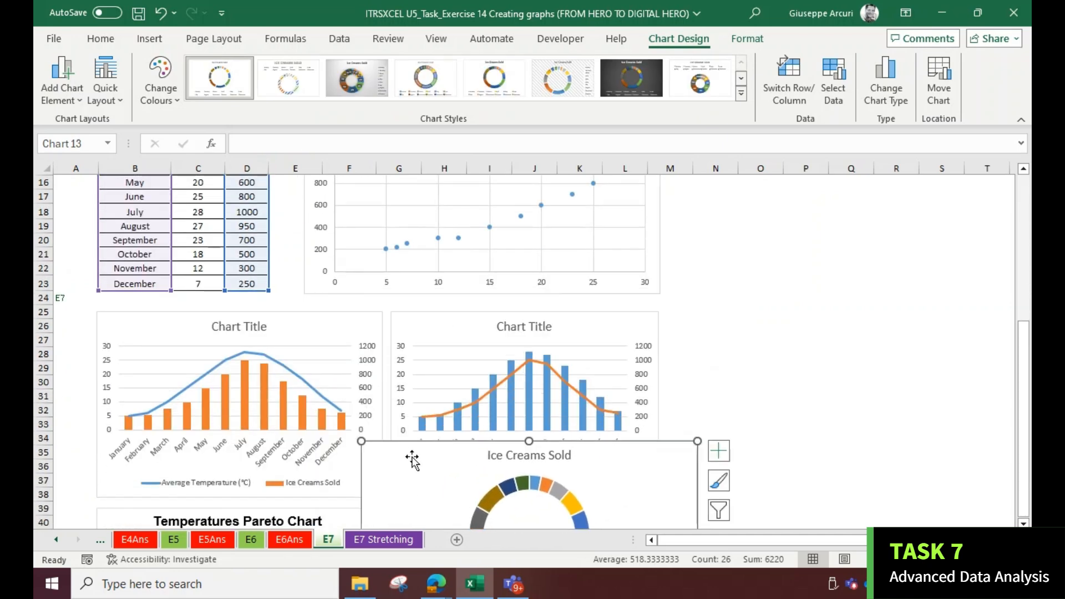
{"action": "scroll", "coordinate": [404, 400], "scroll_direction": "down", "scroll_amount": 5}
{"action": "mouse_move", "coordinate": [396, 241]}
{"action": "left_mouse_down"}
{"action": "mouse_move", "coordinate": [387, 418]}
{"action": "mouse_move", "coordinate": [381, 302]}
{"action": "mouse_move", "coordinate": [393, 266]}
{"action": "mouse_move", "coordinate": [400, 413]}
{"action": "mouse_move", "coordinate": [405, 256]}
{"action": "left_mouse_up"}
{"action": "scroll", "coordinate": [405, 381], "scroll_direction": "down", "scroll_amount": 5}
{"action": "left_click_drag", "start_coordinate": [398, 199], "coordinate": [434, 354]}
{"action": "scroll", "coordinate": [494, 373], "scroll_direction": "down", "scroll_amount": 4}
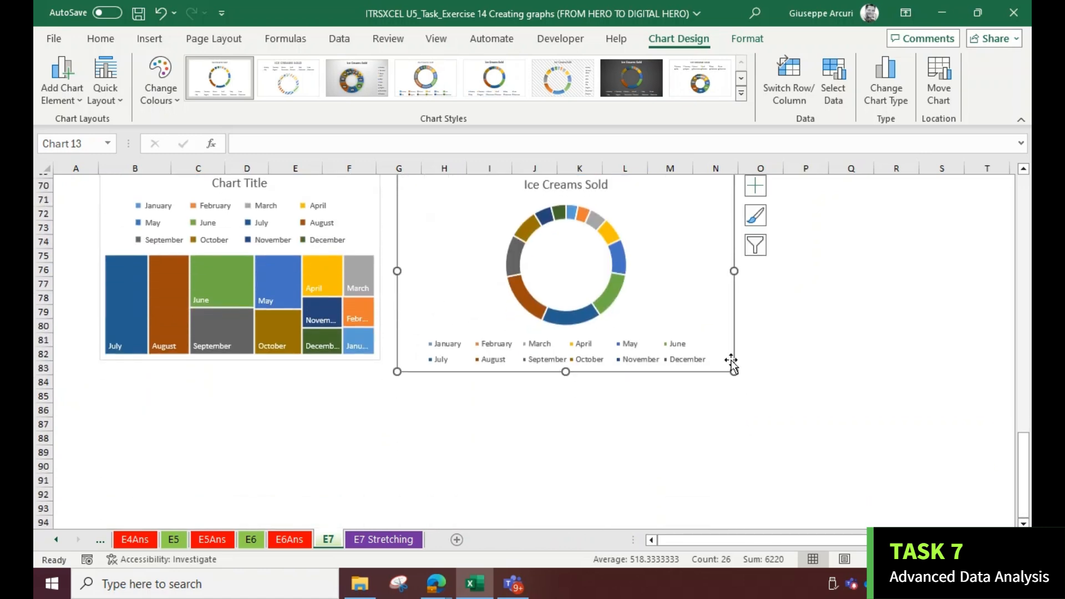
{"action": "left_click_drag", "start_coordinate": [735, 375], "coordinate": [667, 348]}
{"action": "scroll", "coordinate": [706, 376], "scroll_direction": "up", "scroll_amount": 1}
{"action": "scroll", "coordinate": [708, 379], "scroll_direction": "up", "scroll_amount": 1}
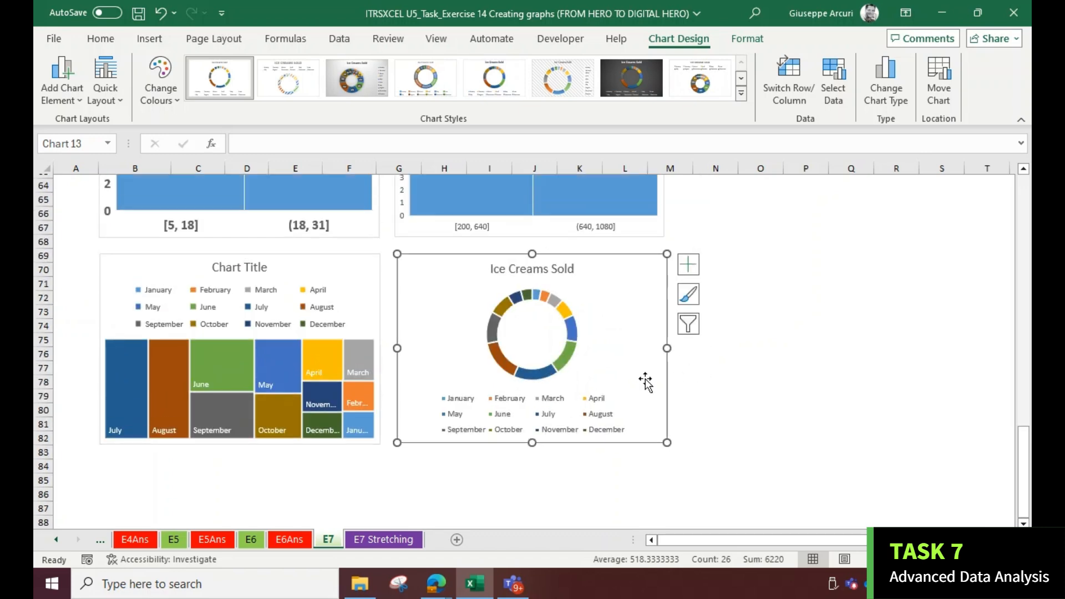
{"action": "left_click", "coordinate": [806, 367]}
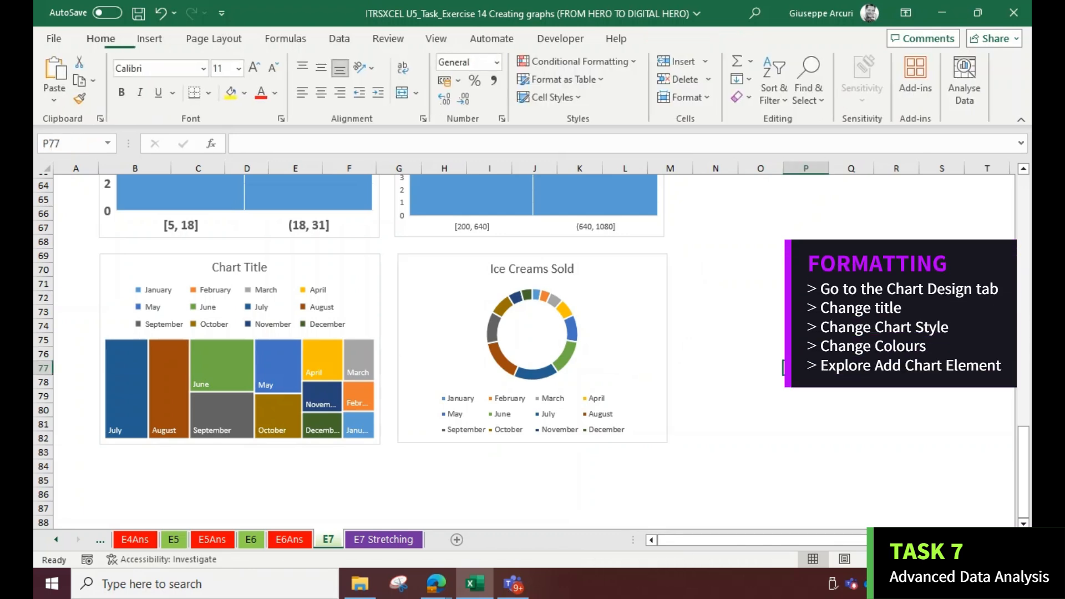
{"action": "scroll", "coordinate": [806, 368], "scroll_direction": "up", "scroll_amount": 4}
{"action": "scroll", "coordinate": [806, 368], "scroll_direction": "up", "scroll_amount": 17}
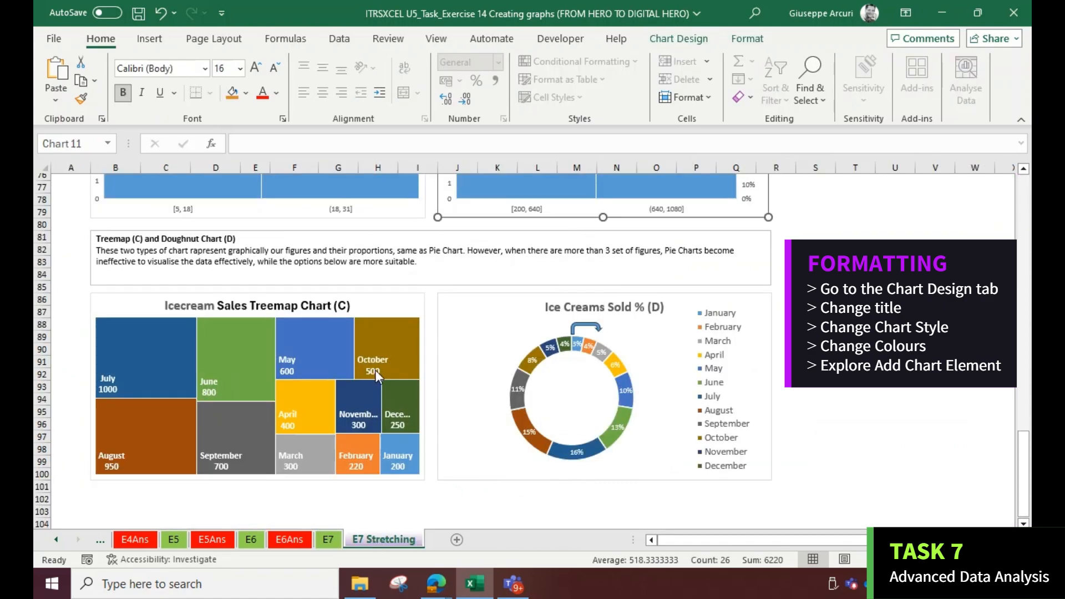
Review the finished charts on the E7 Stretching sheet, from the scatter graph down to the treemap and doughnut charts
{"action": "scroll", "coordinate": [375, 370], "scroll_direction": "up", "scroll_amount": 12}
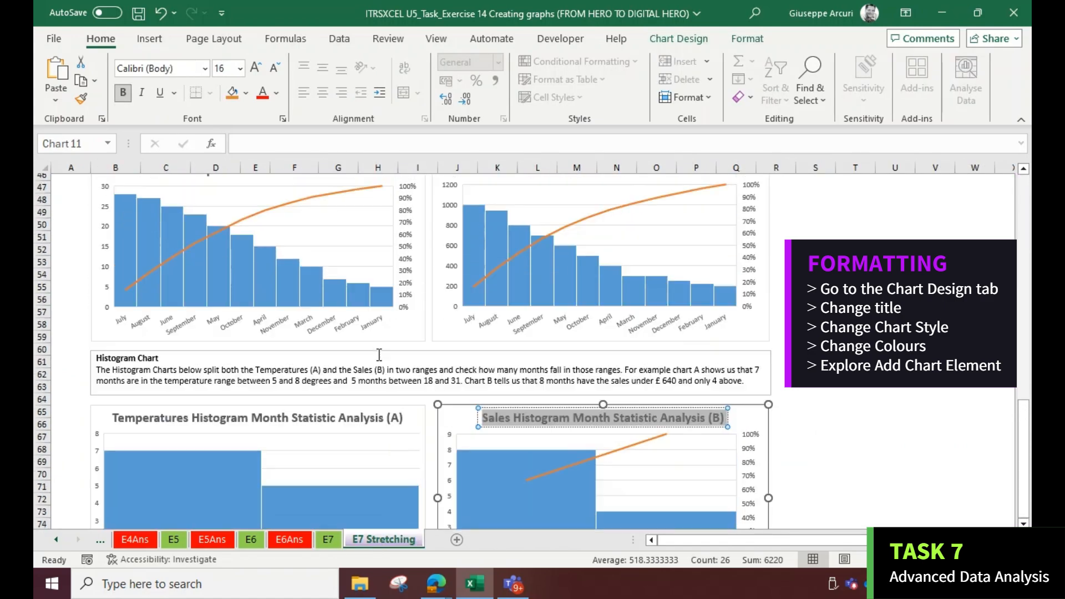
{"action": "scroll", "coordinate": [379, 354], "scroll_direction": "up", "scroll_amount": 15}
{"action": "scroll", "coordinate": [355, 316], "scroll_direction": "down", "scroll_amount": 14}
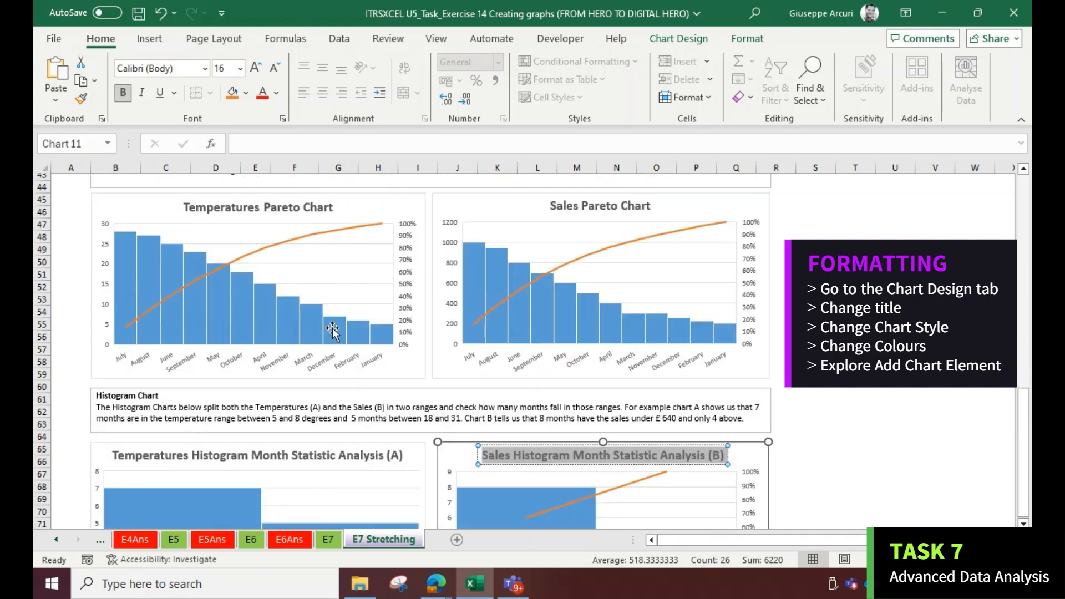
{"action": "scroll", "coordinate": [333, 331], "scroll_direction": "down", "scroll_amount": 15}
{"action": "scroll", "coordinate": [331, 338], "scroll_direction": "up", "scroll_amount": 20}
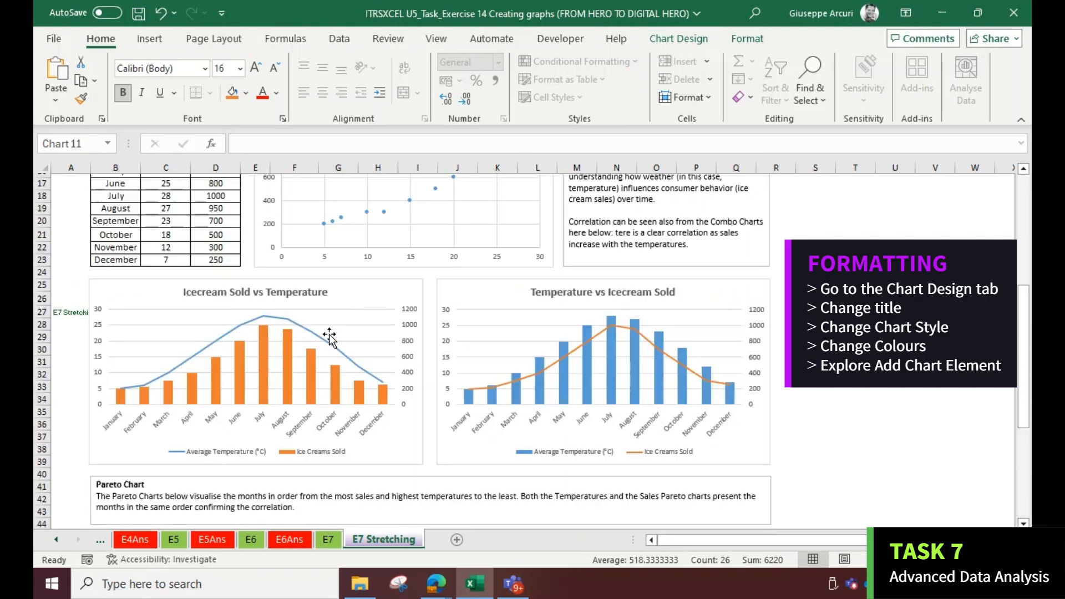
{"action": "scroll", "coordinate": [329, 337], "scroll_direction": "up", "scroll_amount": 6}
{"action": "scroll", "coordinate": [330, 336], "scroll_direction": "down", "scroll_amount": 2}
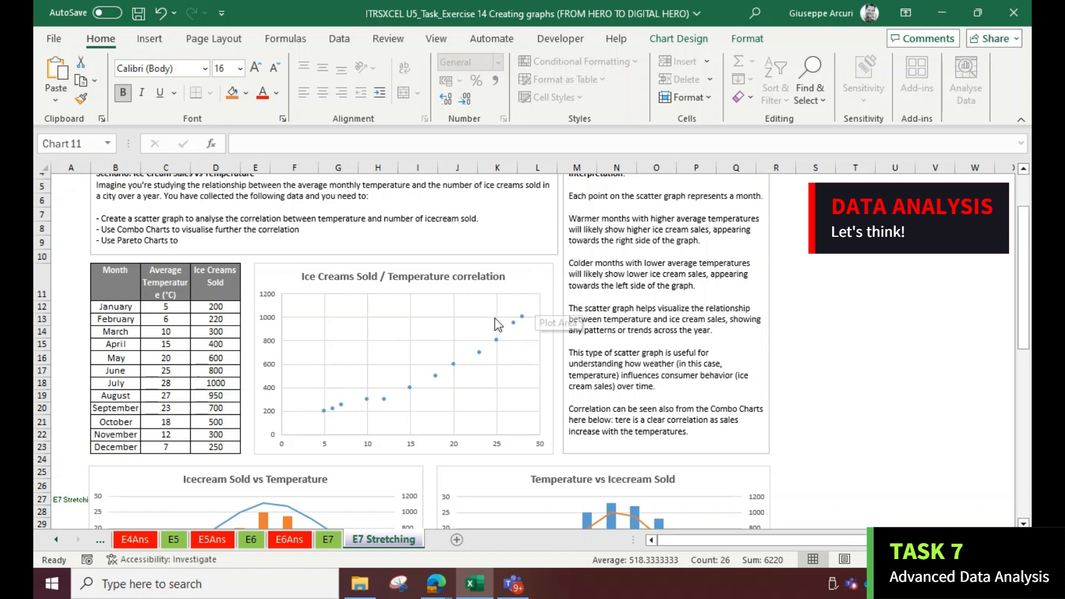
{"action": "scroll", "coordinate": [483, 325], "scroll_direction": "down", "scroll_amount": 2}
{"action": "scroll", "coordinate": [473, 330], "scroll_direction": "down", "scroll_amount": 1}
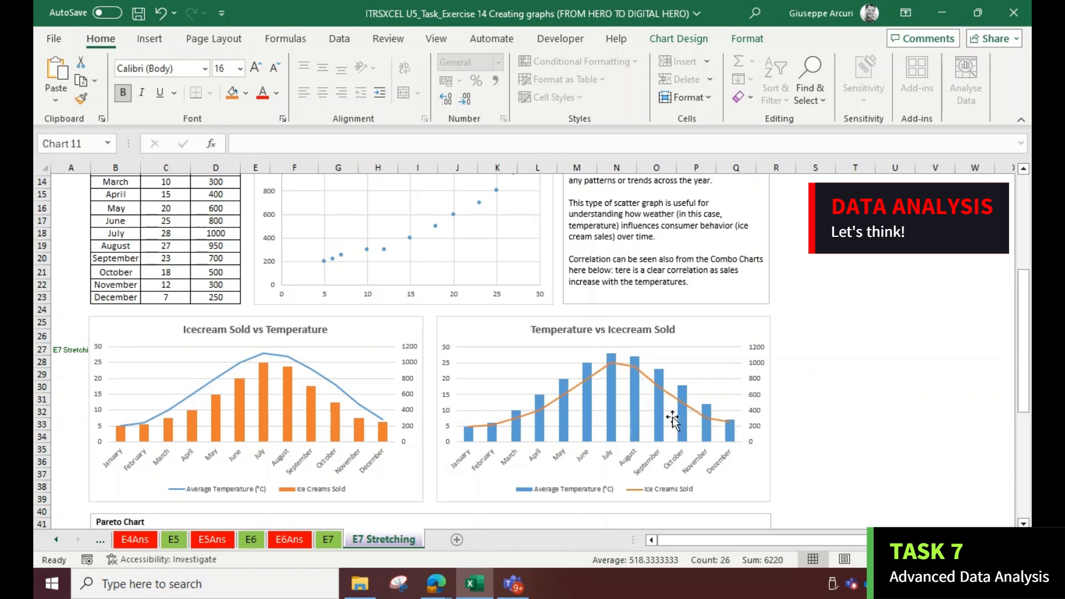
{"action": "scroll", "coordinate": [234, 416], "scroll_direction": "down", "scroll_amount": 5}
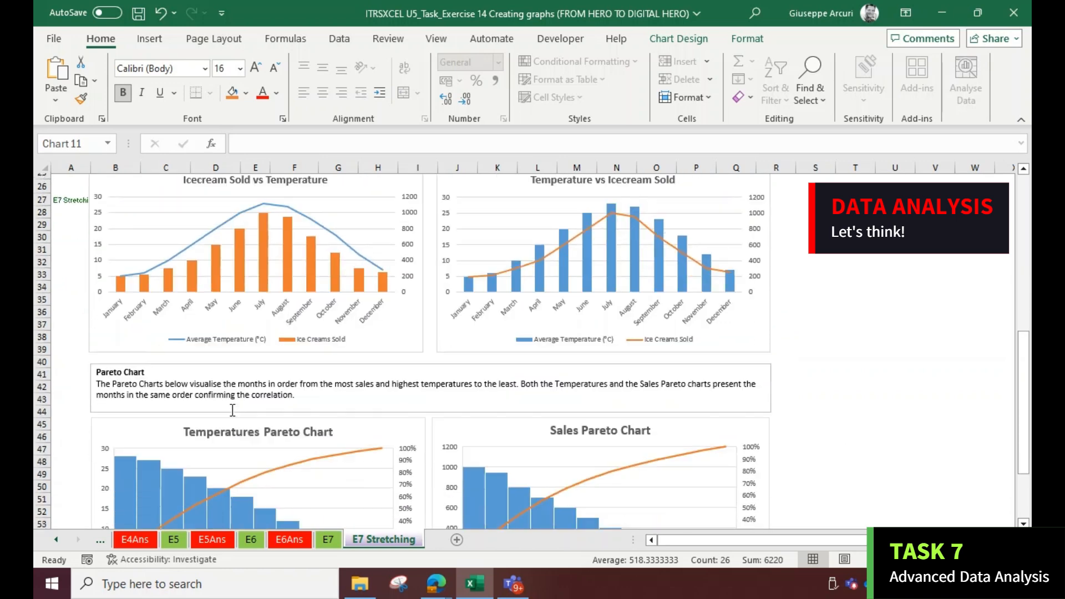
{"action": "scroll", "coordinate": [233, 416], "scroll_direction": "down", "scroll_amount": 2}
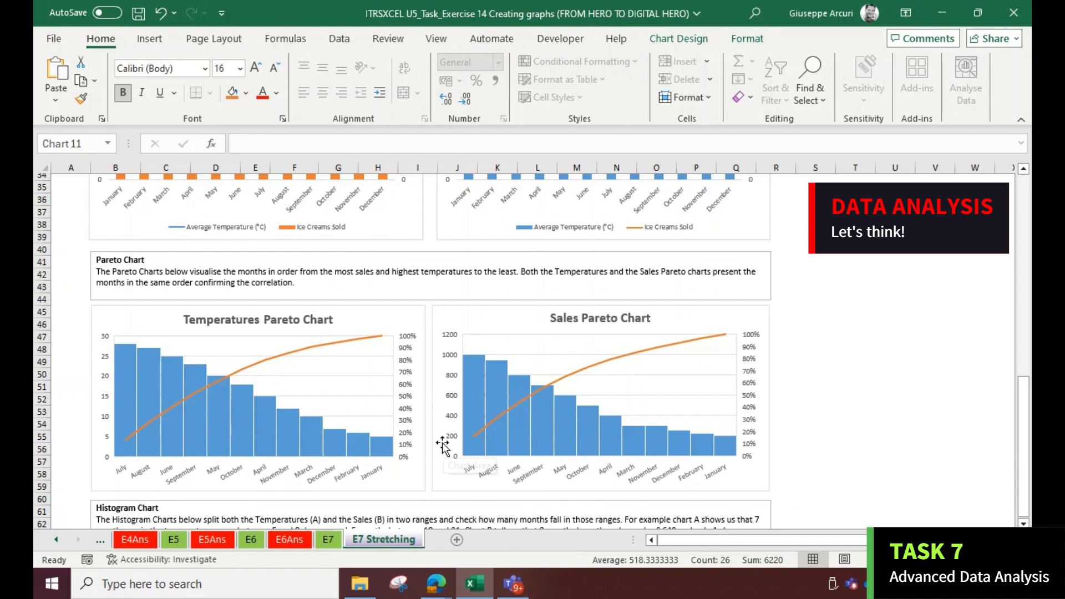
{"action": "scroll", "coordinate": [443, 446], "scroll_direction": "down", "scroll_amount": 3}
{"action": "scroll", "coordinate": [423, 428], "scroll_direction": "up", "scroll_amount": 1}
{"action": "scroll", "coordinate": [422, 428], "scroll_direction": "down", "scroll_amount": 5}
{"action": "scroll", "coordinate": [422, 428], "scroll_direction": "down", "scroll_amount": 1}
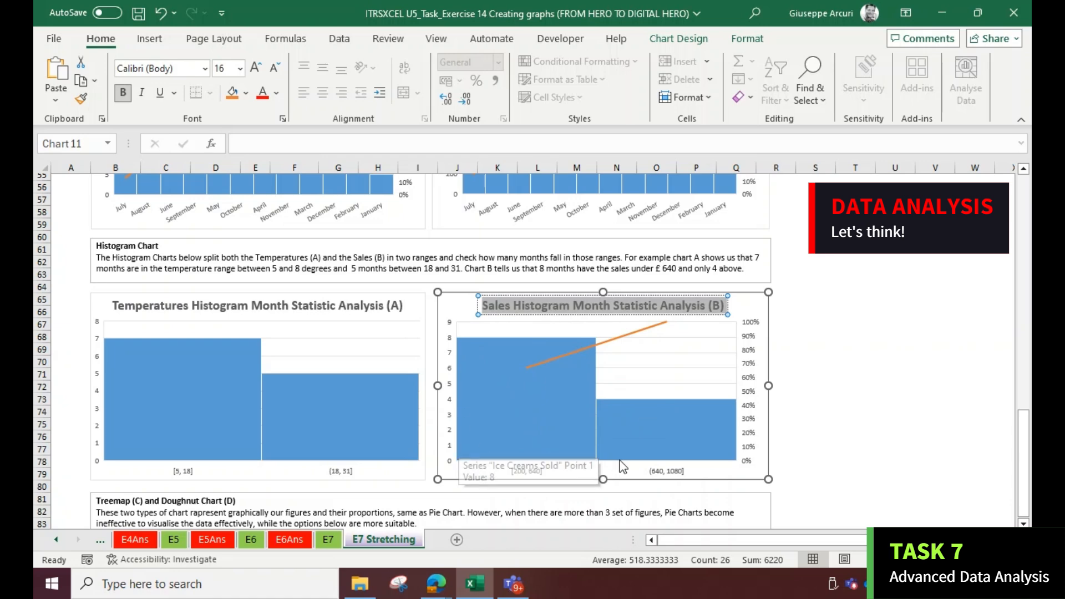
{"action": "scroll", "coordinate": [458, 388], "scroll_direction": "down", "scroll_amount": 4}
{"action": "scroll", "coordinate": [307, 405], "scroll_direction": "down", "scroll_amount": 3}
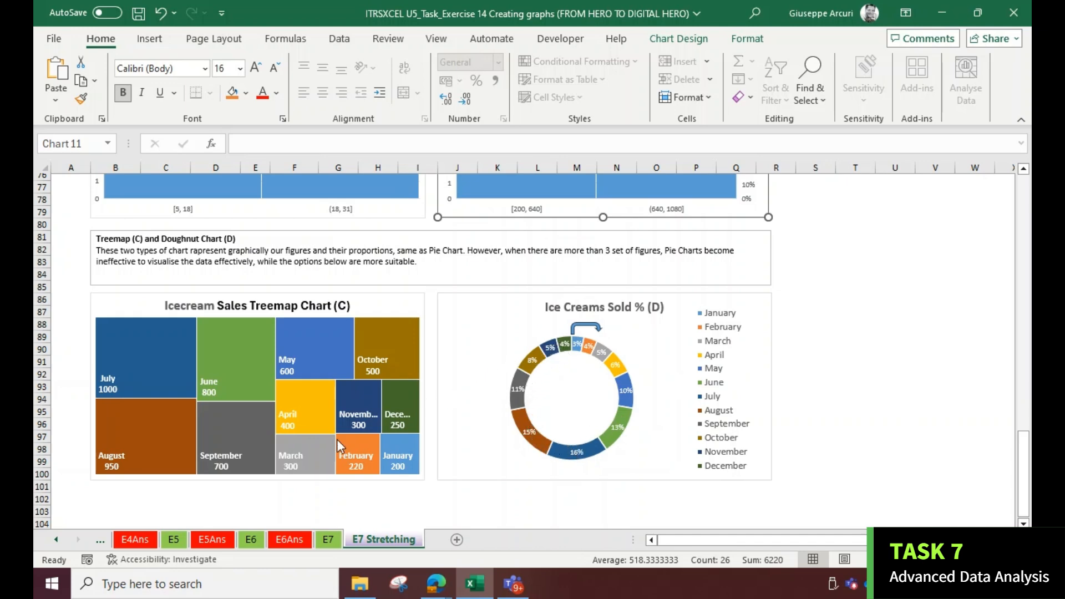
{"action": "scroll", "coordinate": [211, 413], "scroll_direction": "up", "scroll_amount": 16}
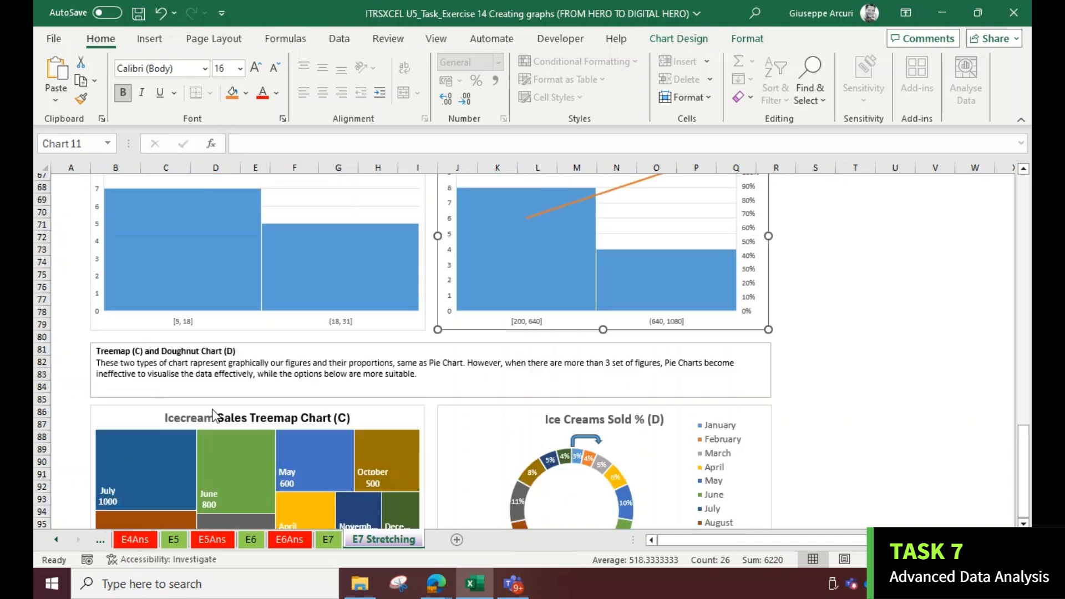
{"action": "scroll", "coordinate": [237, 375], "scroll_direction": "up", "scroll_amount": 9}
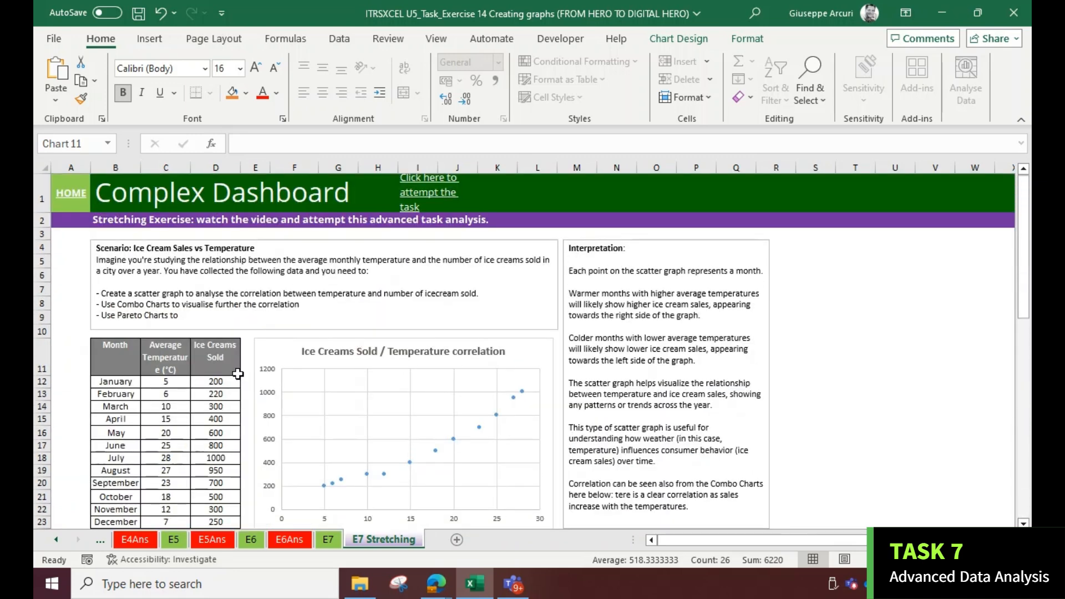